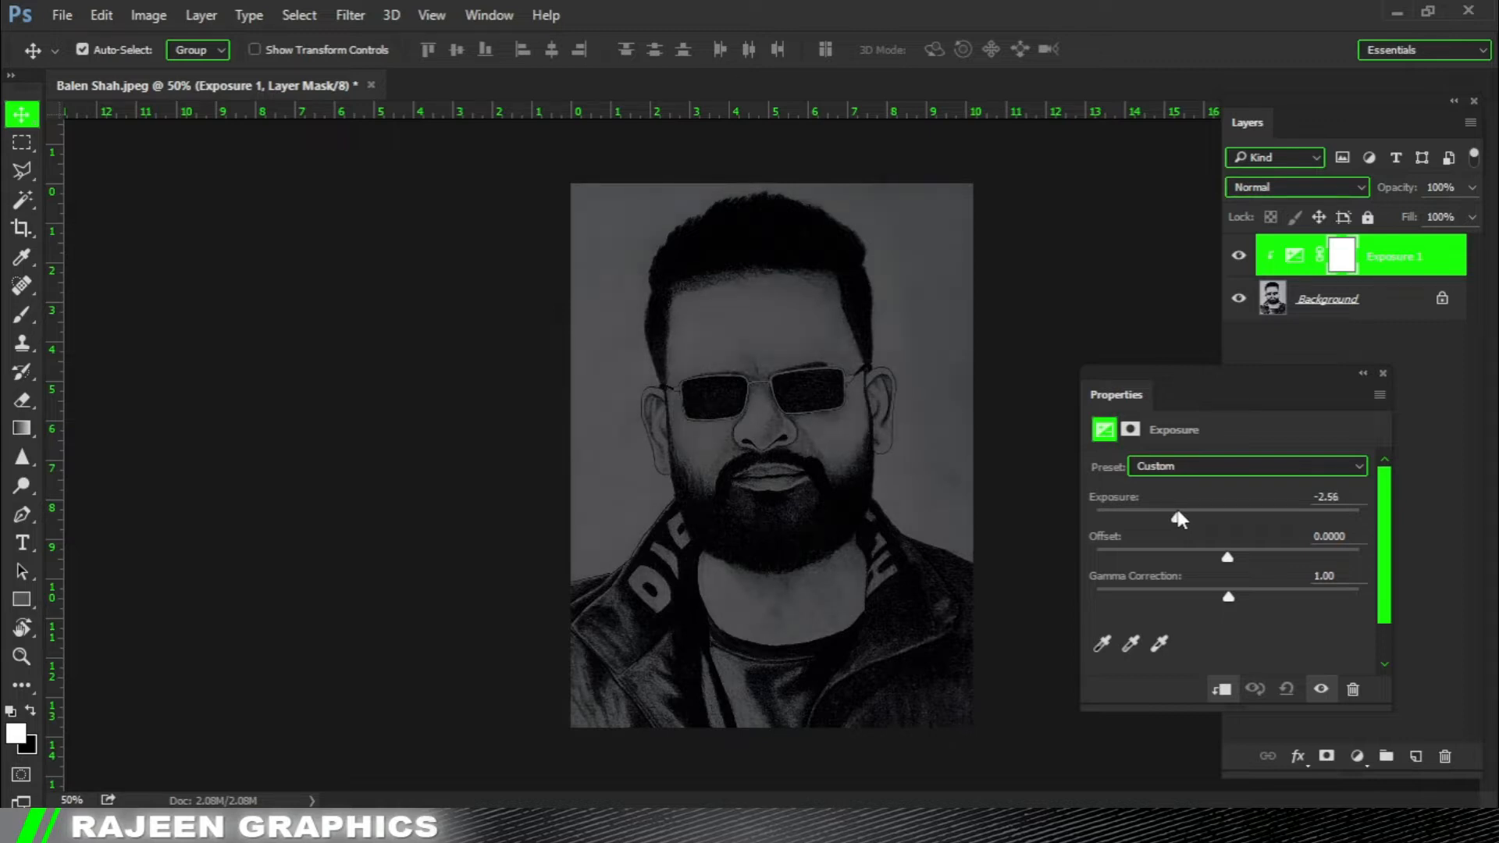
# Add a Solid Color fill layer in bright green #04e323 above the exposure adjustment layer.
pyautogui.click(1383, 373)
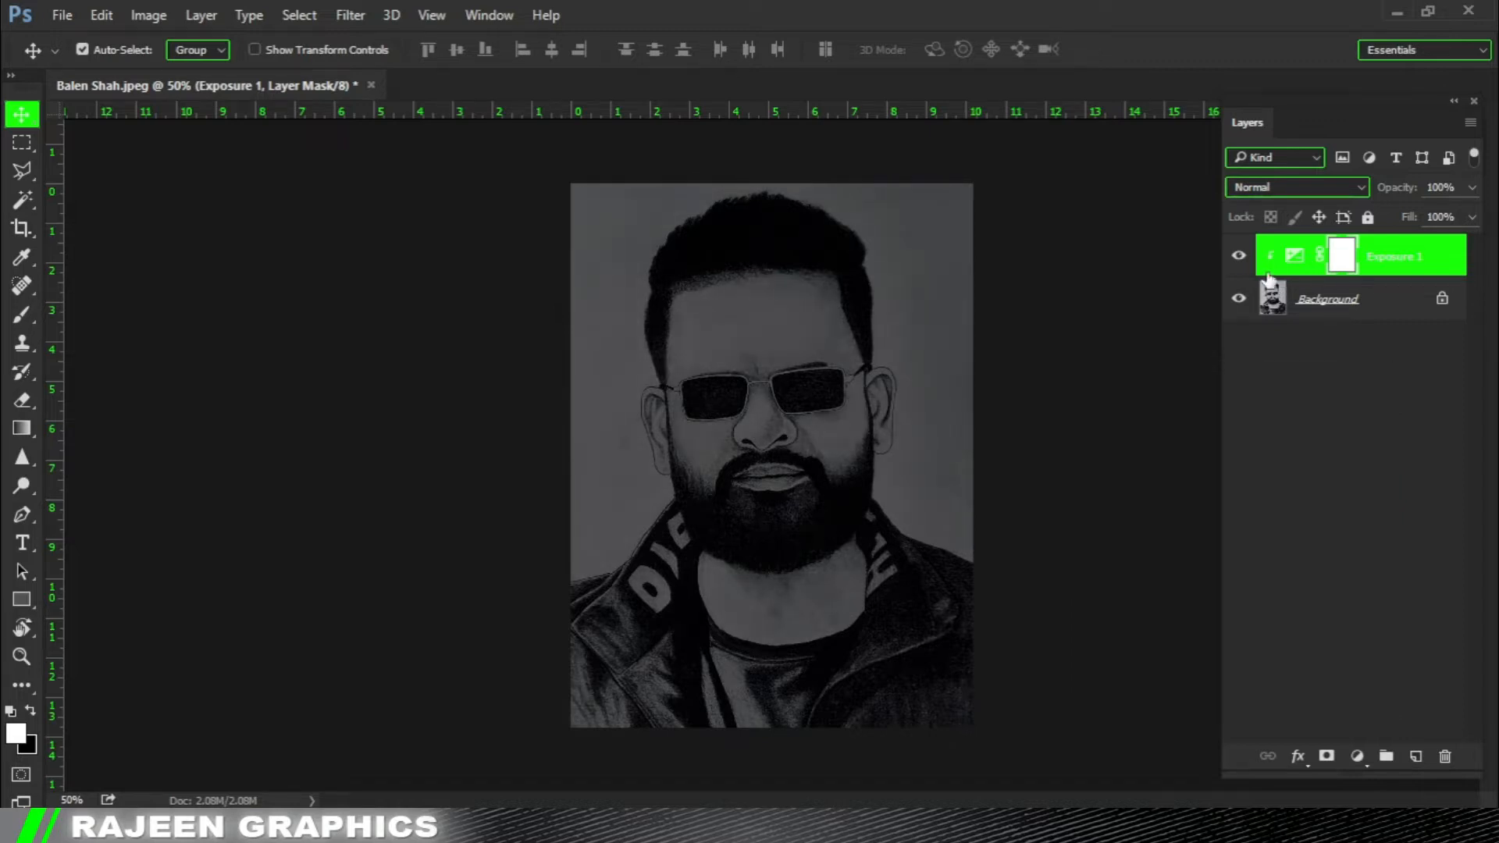
pyautogui.click(1358, 756)
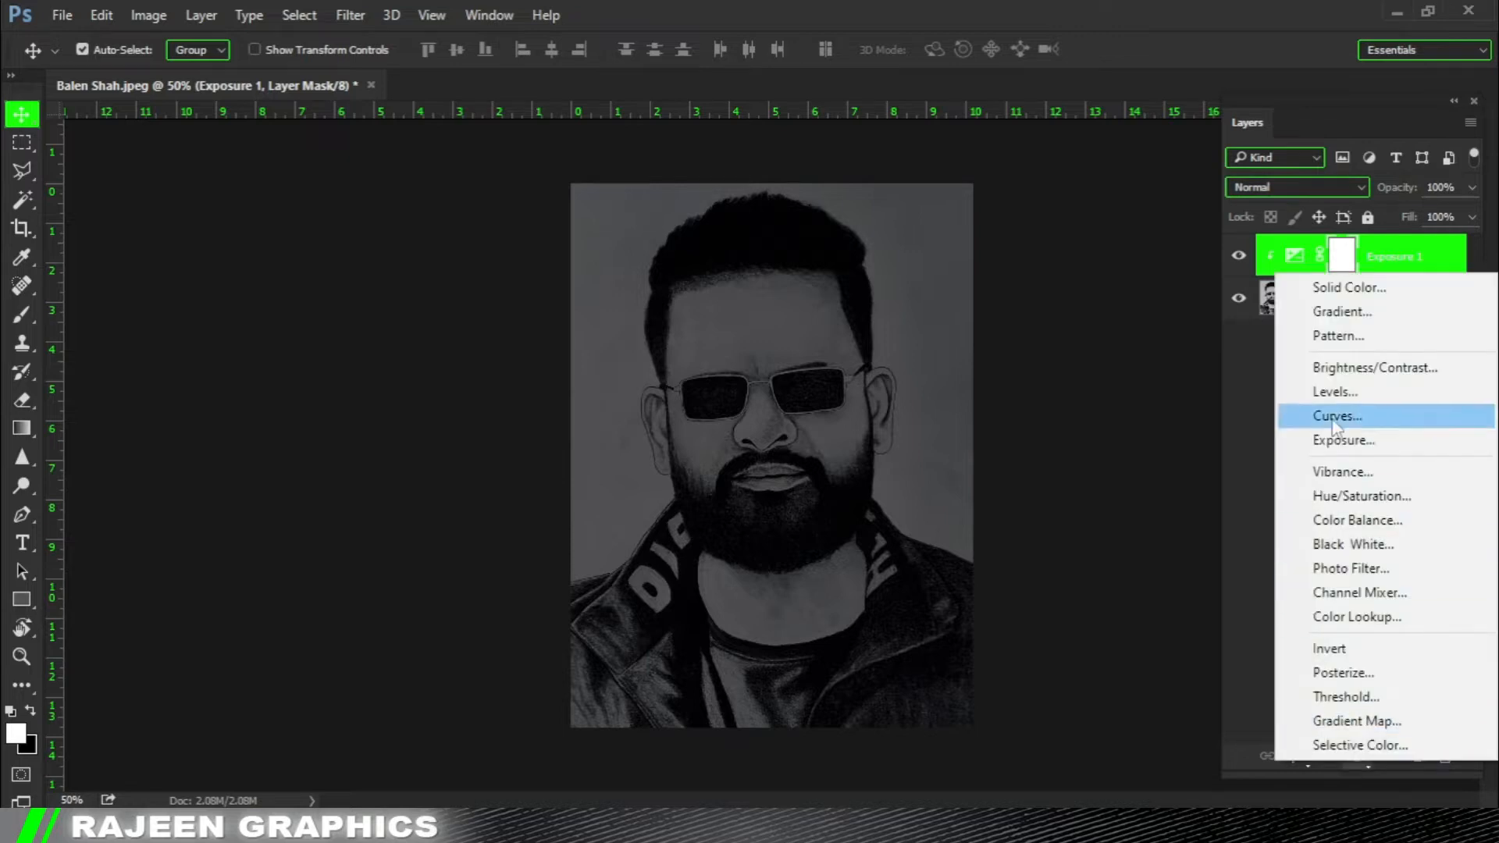
pyautogui.click(1350, 287)
pyautogui.moveTo(1176, 359); pyautogui.dragTo(1181, 447)
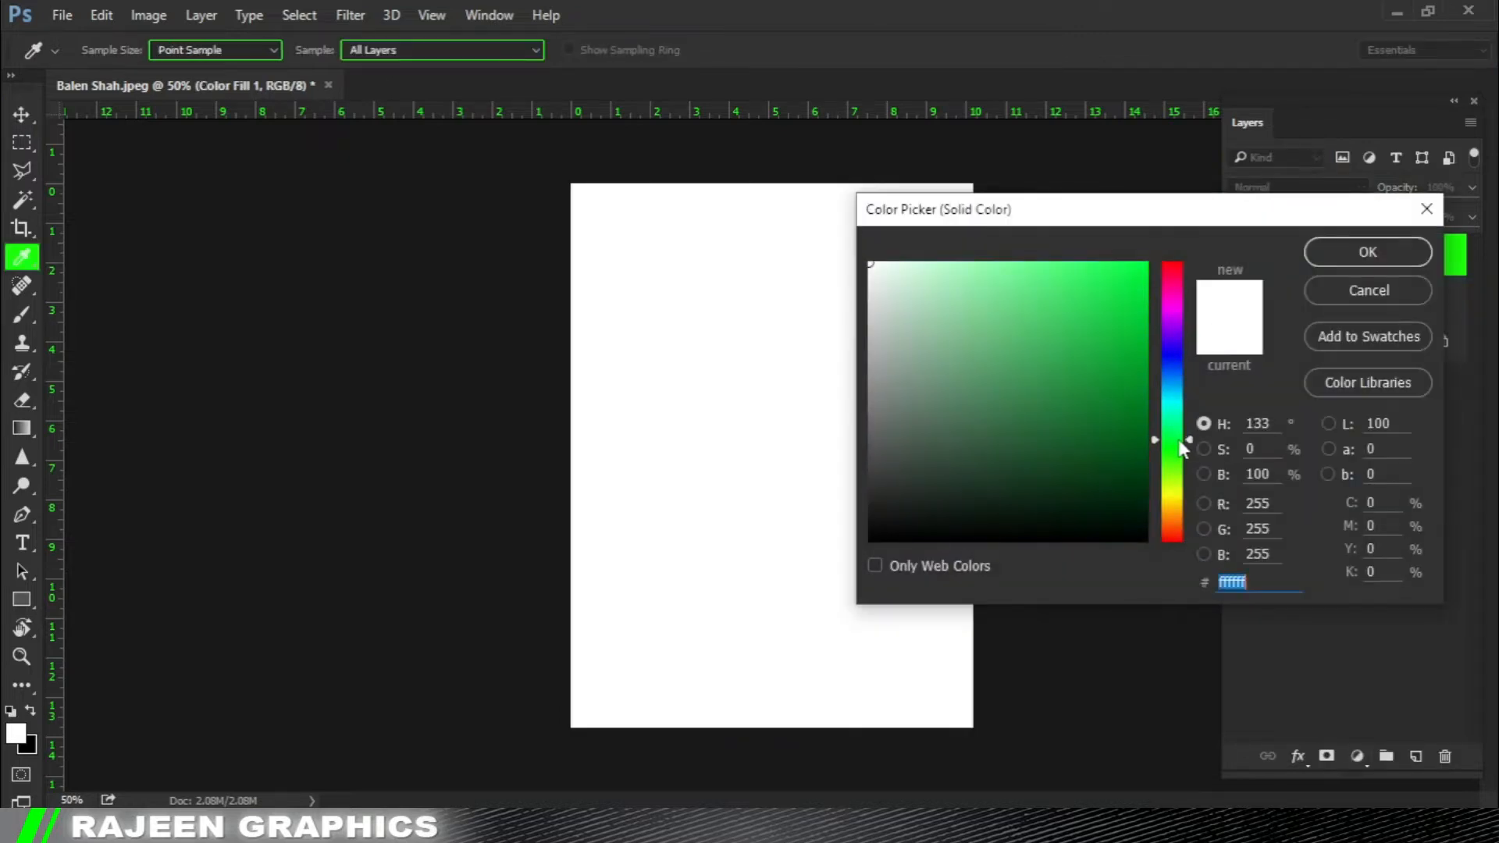
pyautogui.moveTo(1114, 343); pyautogui.dragTo(1201, 238)
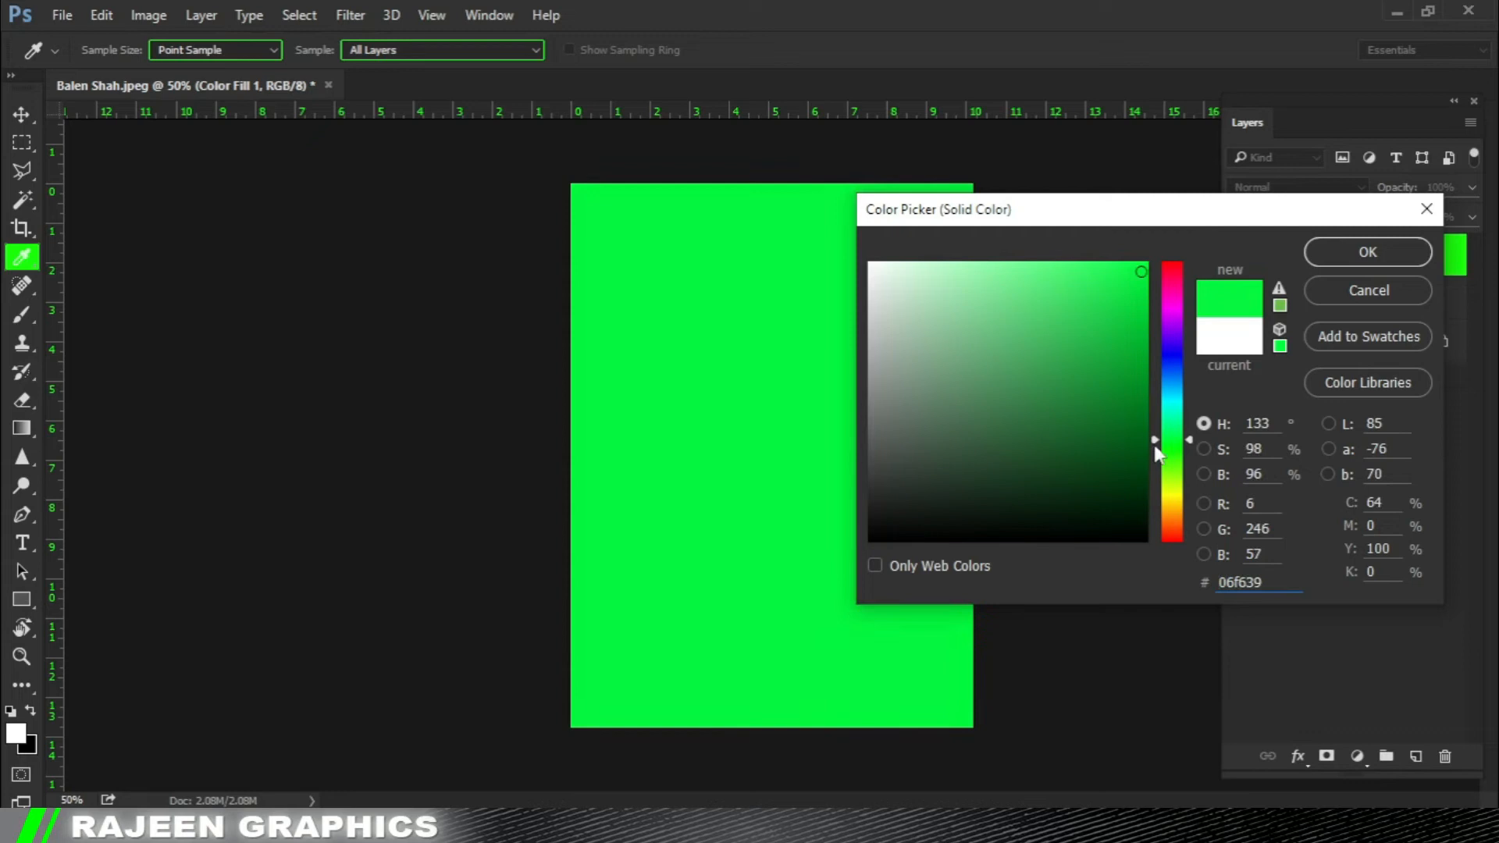
pyautogui.click(1145, 292)
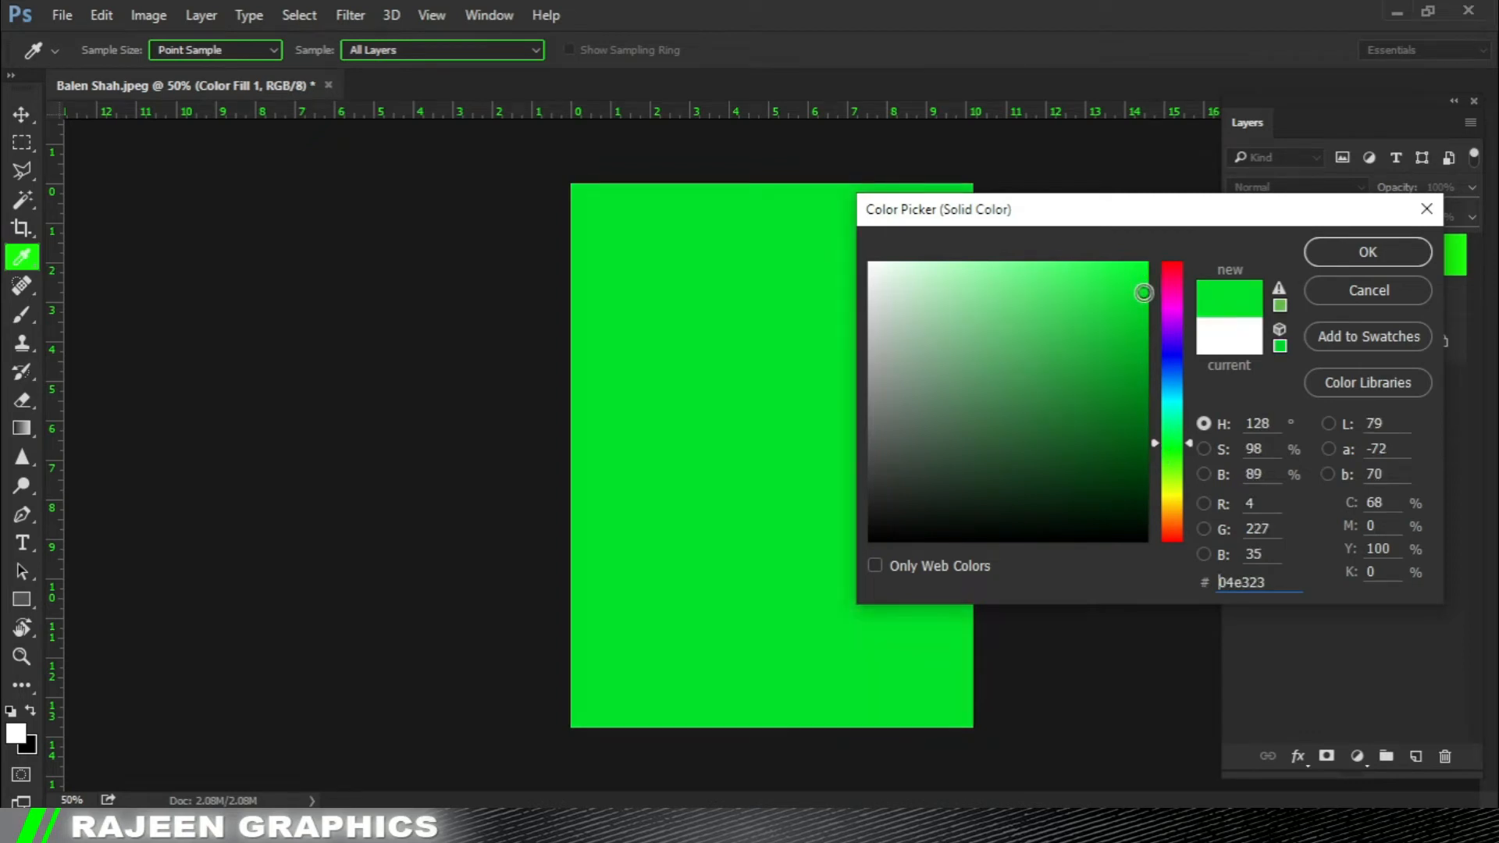
pyautogui.click(1368, 252)
pyautogui.press('v')
# Set the green fill layer's blend mode to Overlay and invert its layer mask to black.
pyautogui.click(1285, 187)
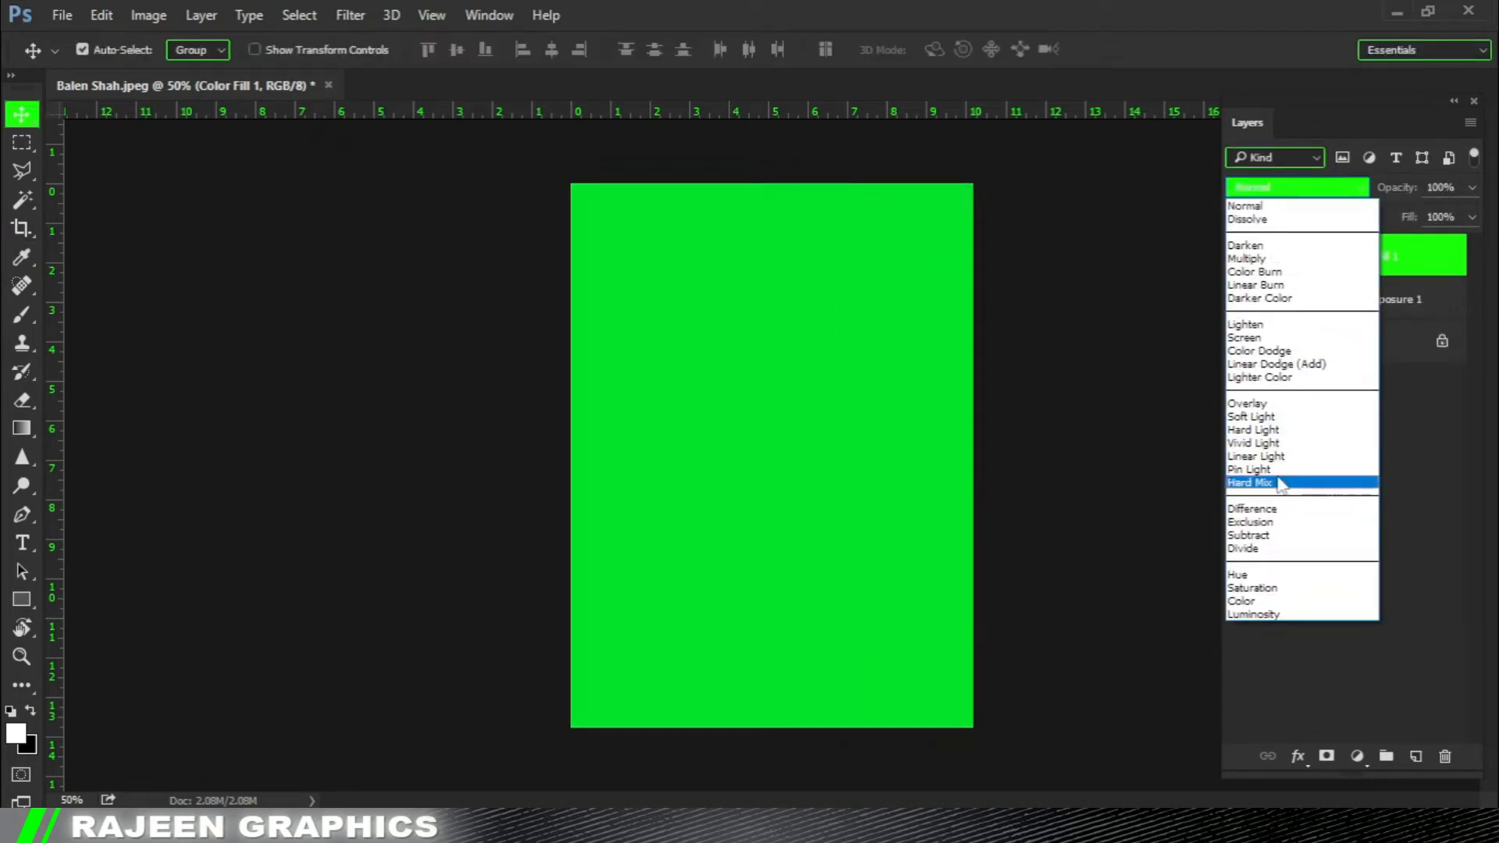
pyautogui.click(1281, 477)
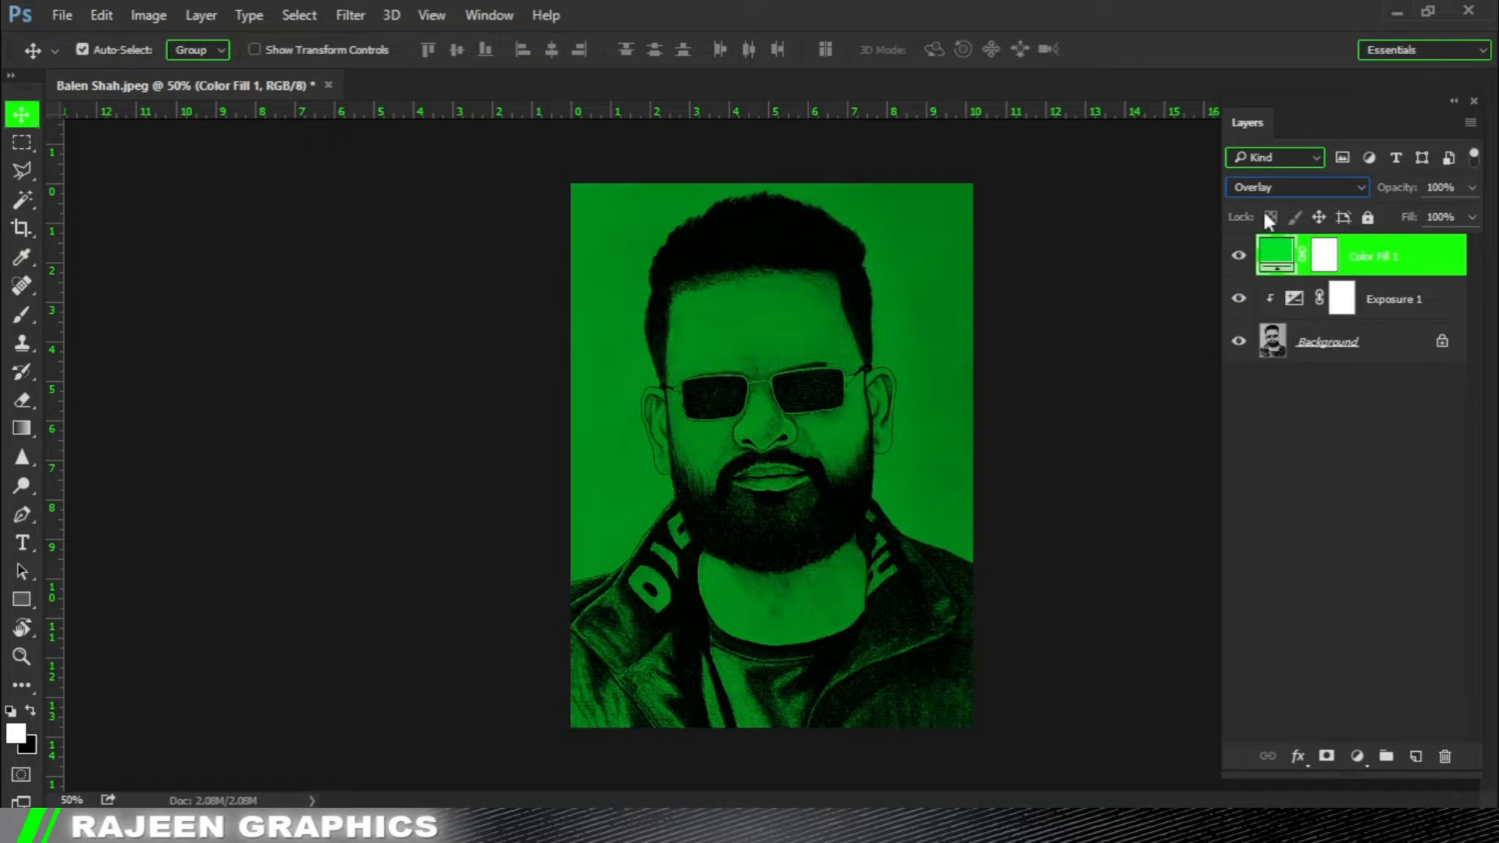
pyautogui.press('Up')
pyautogui.press('Up')
pyautogui.press('Down')
pyautogui.press('Up')
pyautogui.press('Down')
pyautogui.click(1327, 266)
pyautogui.hotkey('ctrl', 'i')
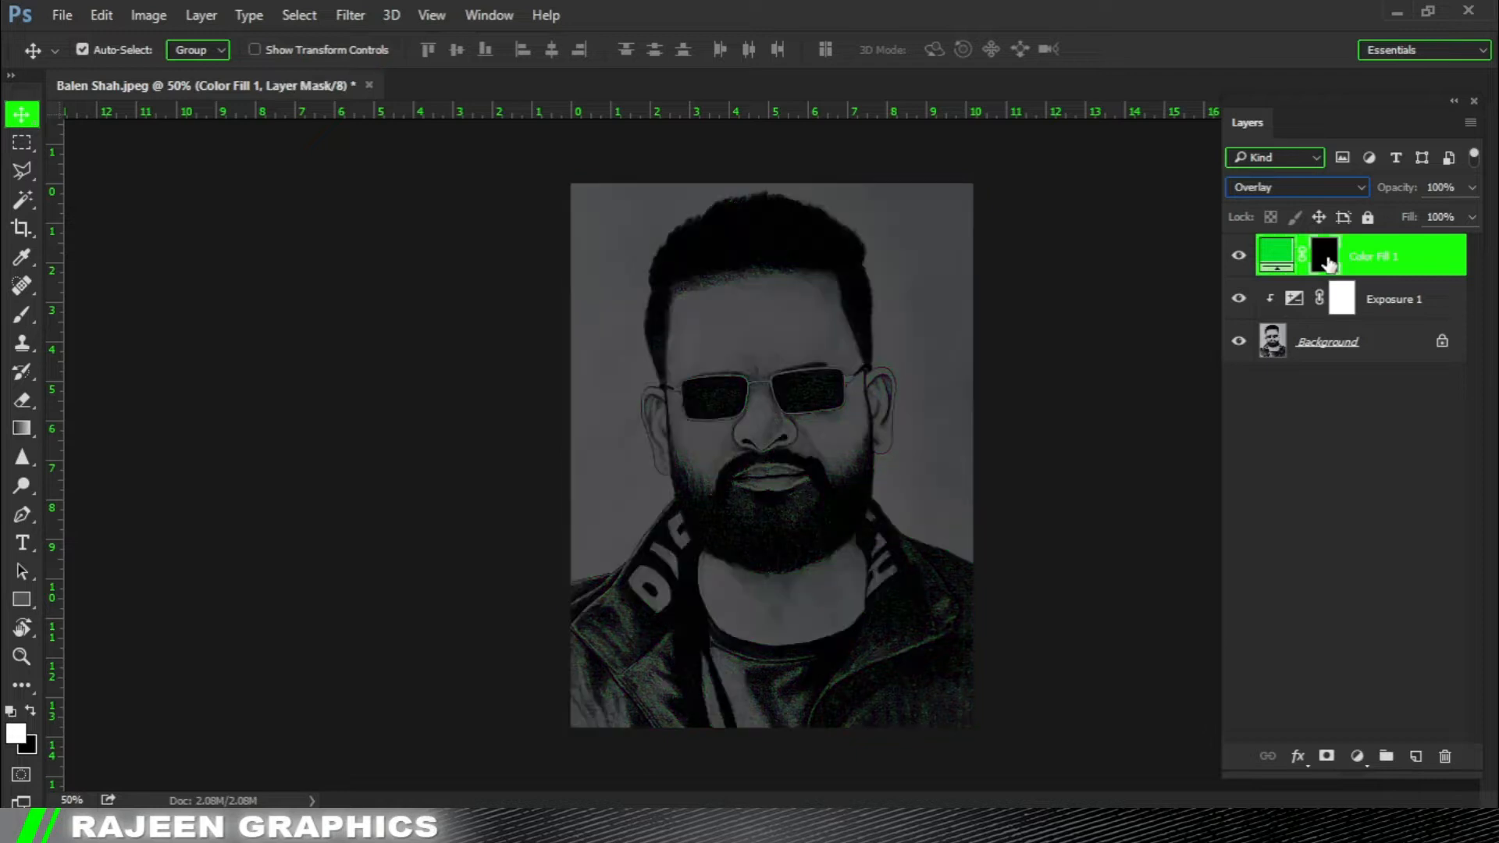
# Reveal green on the left collar's letter D by brushing white on the mask, raising the brush flow to 47%.
pyautogui.click(22, 316)
pyautogui.keyDown('ctrl'); pyautogui.click(682, 592); pyautogui.keyUp('ctrl')
pyautogui.keyDown('ctrl'); pyautogui.click(615, 564); pyautogui.keyUp('ctrl')
pyautogui.moveTo(664, 533); pyautogui.dragTo(513, 296)
pyautogui.keyDown('ctrl'); pyautogui.click(549, 384); pyautogui.keyUp('ctrl')
pyautogui.moveTo(546, 362); pyautogui.dragTo(642, 332)
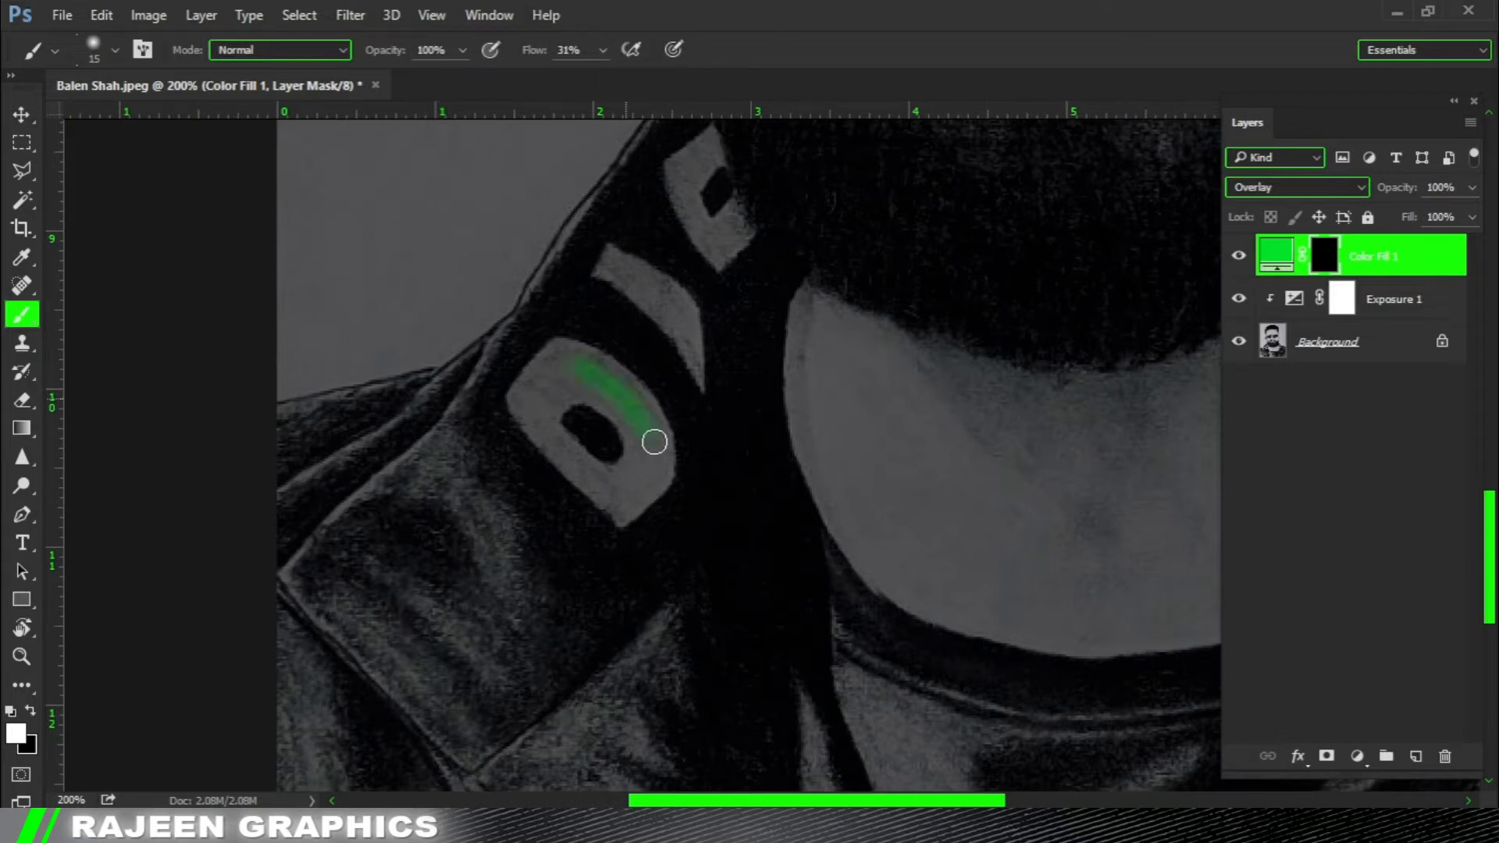
pyautogui.keyDown('ctrl'); pyautogui.click(579, 374); pyautogui.keyUp('ctrl')
pyautogui.moveTo(553, 368)
pyautogui.mouseDown()
pyautogui.moveTo(529, 452)
pyautogui.moveTo(507, 450)
pyautogui.moveTo(620, 380)
pyautogui.moveTo(697, 439)
pyautogui.moveTo(666, 552)
pyautogui.moveTo(703, 478)
pyautogui.moveTo(579, 513)
pyautogui.moveTo(634, 583)
pyautogui.mouseUp()
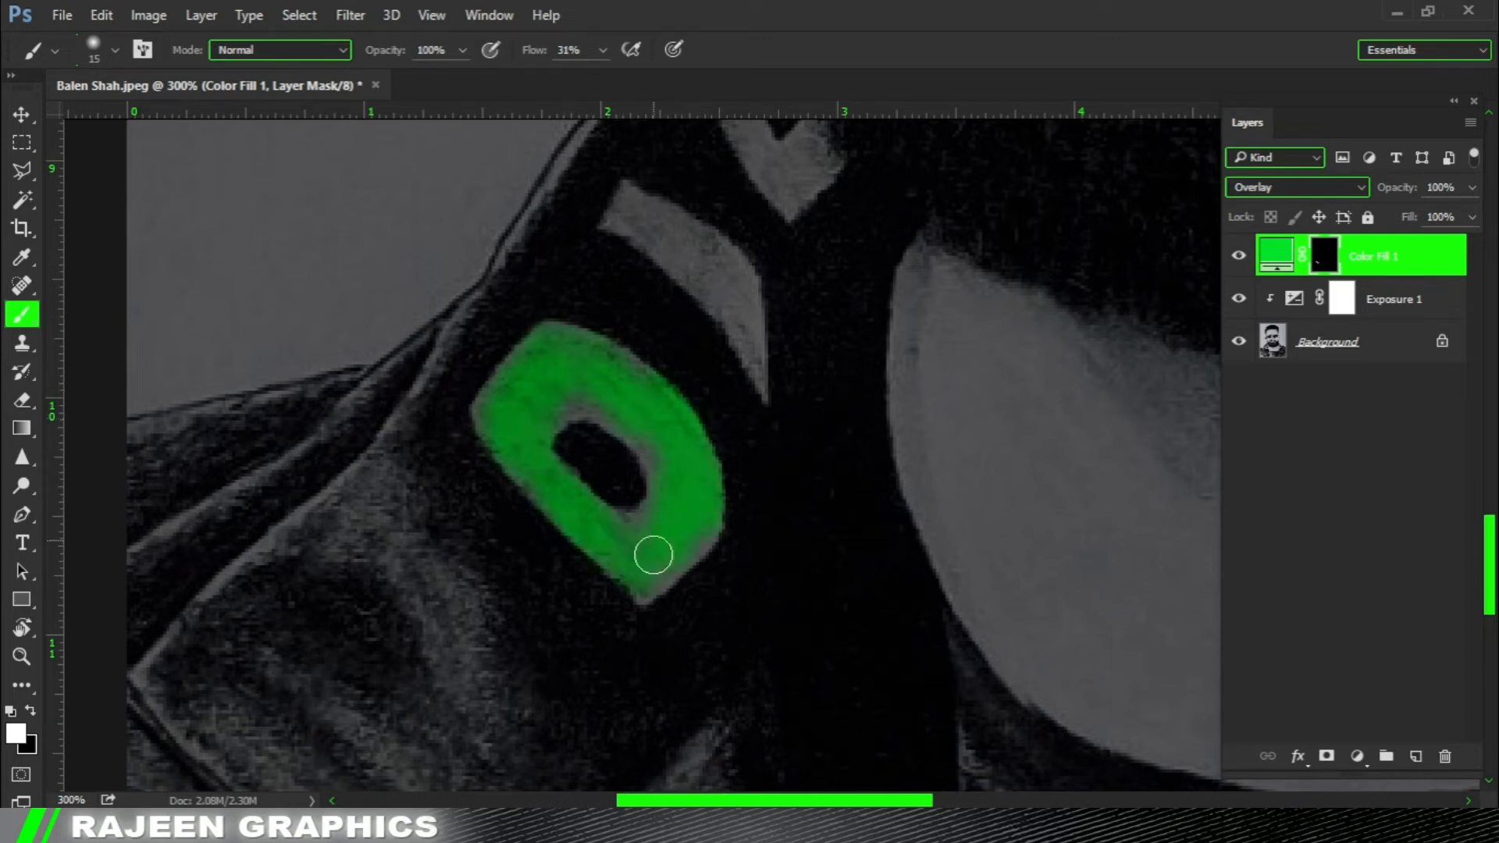
pyautogui.moveTo(607, 75); pyautogui.dragTo(617, 74)
pyautogui.moveTo(611, 572); pyautogui.dragTo(643, 597)
# Brush white on the mask over the remaining two letters of the left collar, using a brush of about 10 px.
pyautogui.moveTo(687, 290); pyautogui.dragTo(665, 427)
pyautogui.moveTo(611, 356)
pyautogui.mouseDown()
pyautogui.moveTo(714, 449)
pyautogui.moveTo(689, 383)
pyautogui.moveTo(726, 417)
pyautogui.mouseUp()
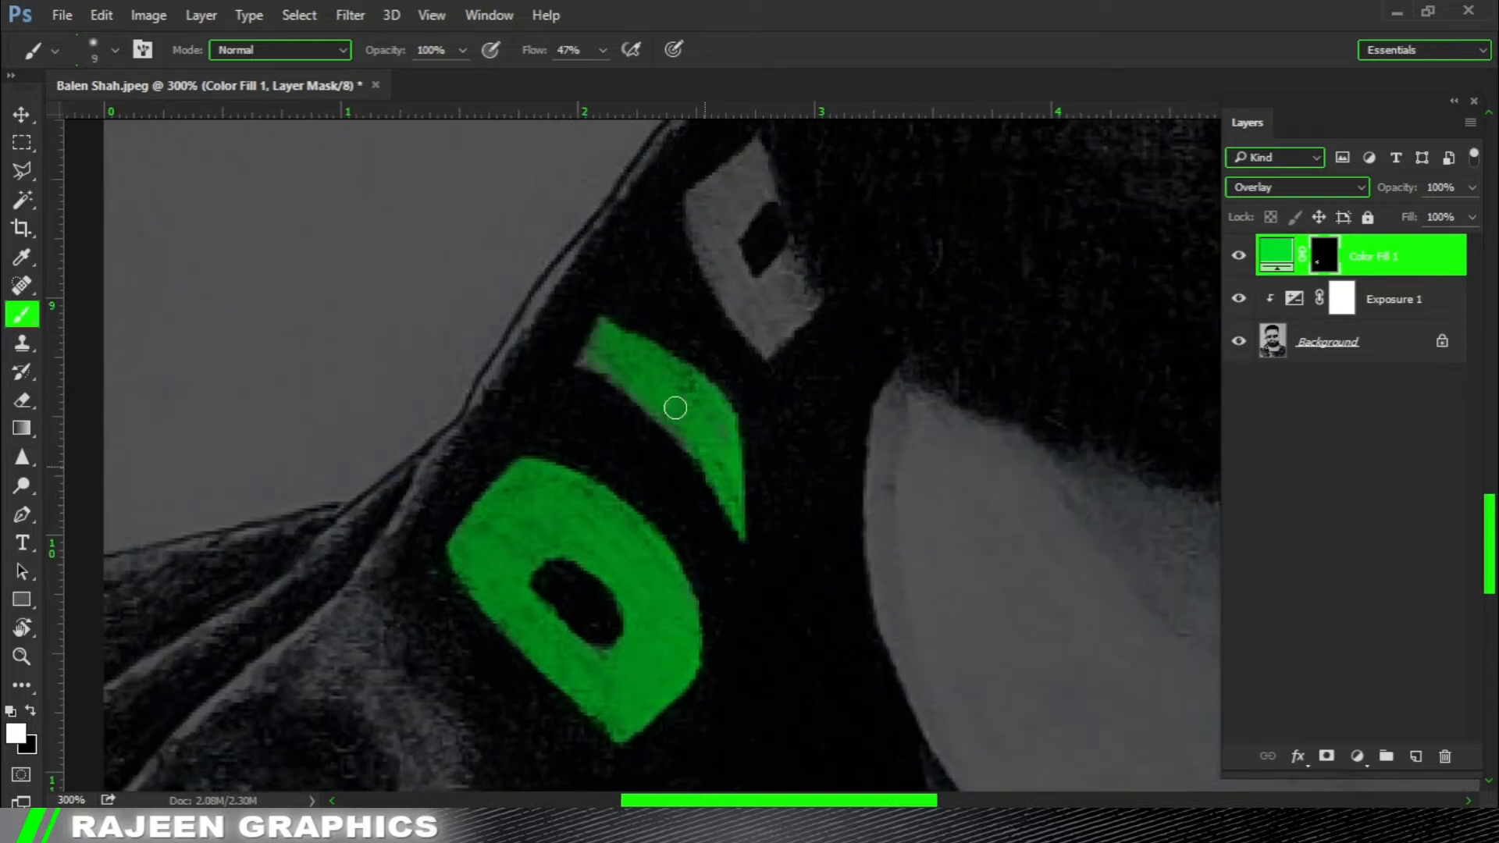
pyautogui.moveTo(712, 476); pyautogui.dragTo(717, 601)
pyautogui.moveTo(757, 295)
pyautogui.mouseDown()
pyautogui.moveTo(711, 337)
pyautogui.moveTo(734, 374)
pyautogui.moveTo(751, 316)
pyautogui.moveTo(727, 302)
pyautogui.moveTo(710, 348)
pyautogui.moveTo(728, 413)
pyautogui.moveTo(777, 407)
pyautogui.moveTo(787, 456)
pyautogui.mouseUp()
pyautogui.press(']')
pyautogui.press(']')
pyautogui.press('[')
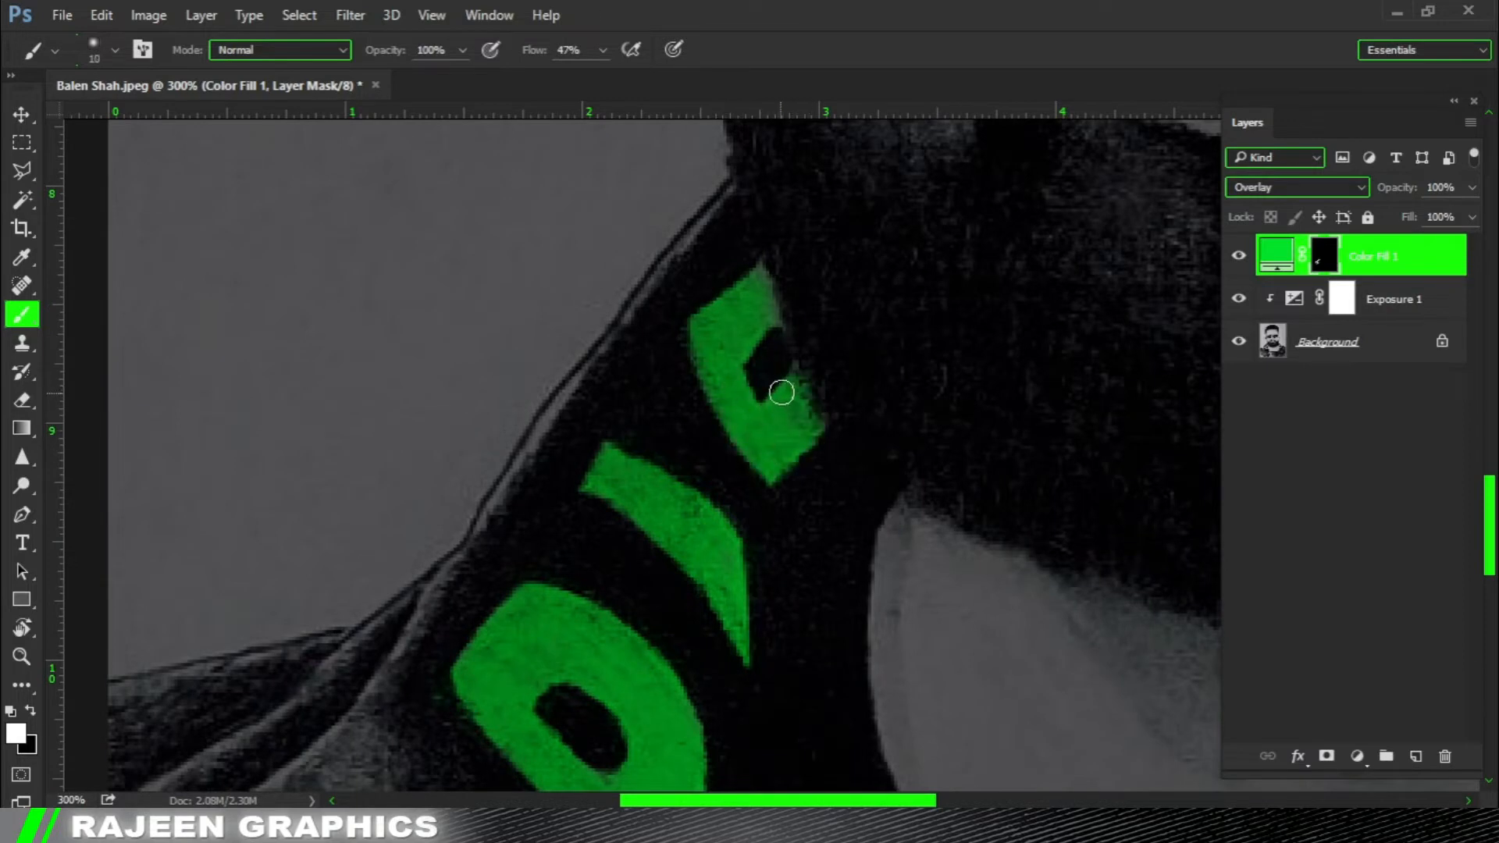
# Brush white on the mask over all letter shapes on the right collar to colour them green.
pyautogui.moveTo(784, 548)
pyautogui.mouseDown()
pyautogui.moveTo(429, 388)
pyautogui.moveTo(180, 375)
pyautogui.mouseUp()
pyautogui.moveTo(1132, 265)
pyautogui.mouseDown()
pyautogui.moveTo(692, 415)
pyautogui.moveTo(716, 424)
pyautogui.mouseUp()
pyautogui.moveTo(629, 293); pyautogui.dragTo(659, 320)
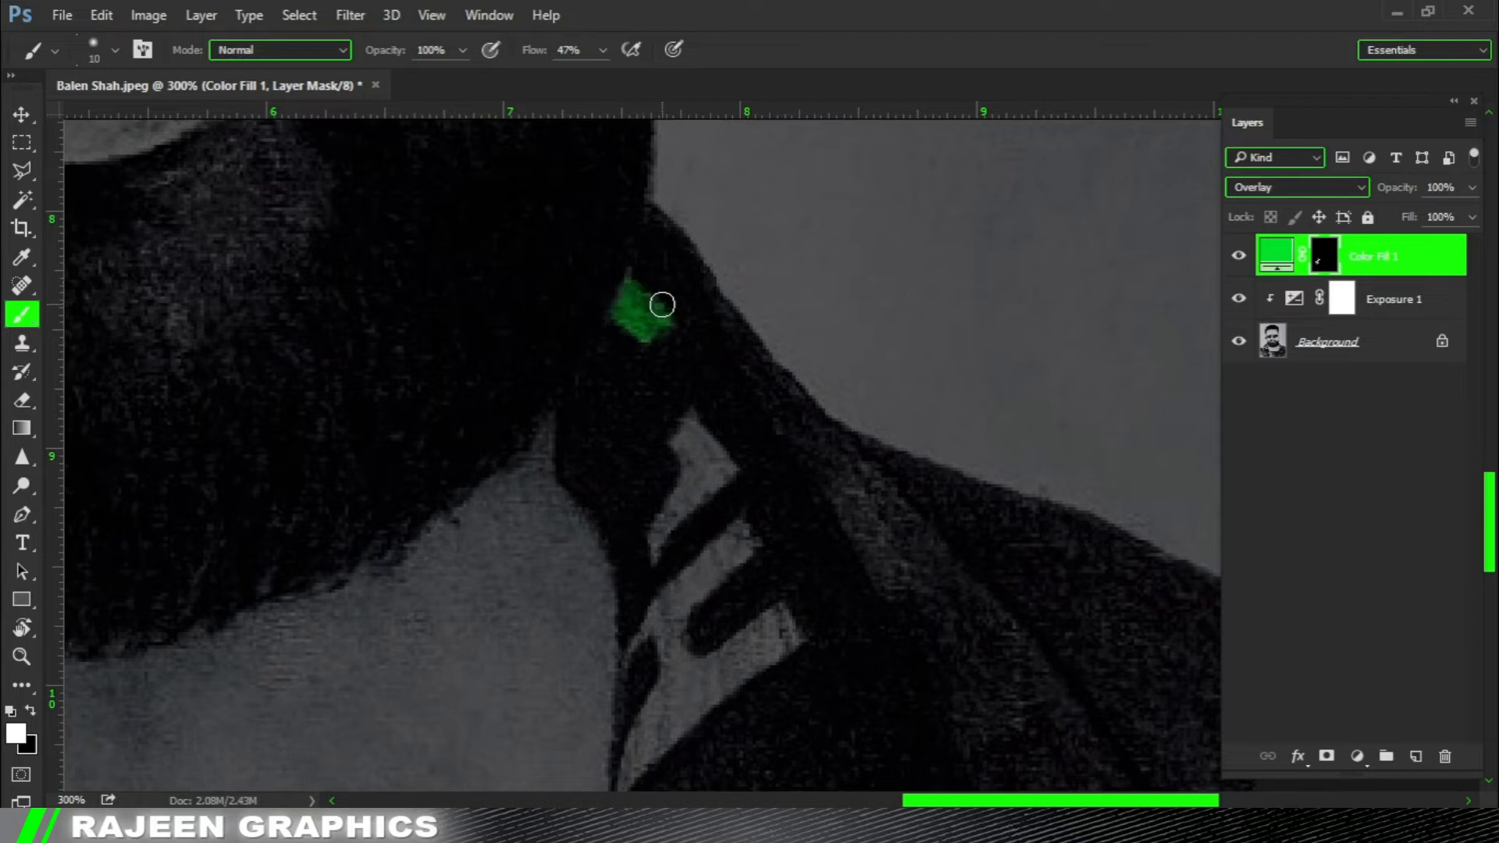
pyautogui.moveTo(692, 450)
pyautogui.mouseDown()
pyautogui.moveTo(749, 431)
pyautogui.moveTo(732, 362)
pyautogui.mouseUp()
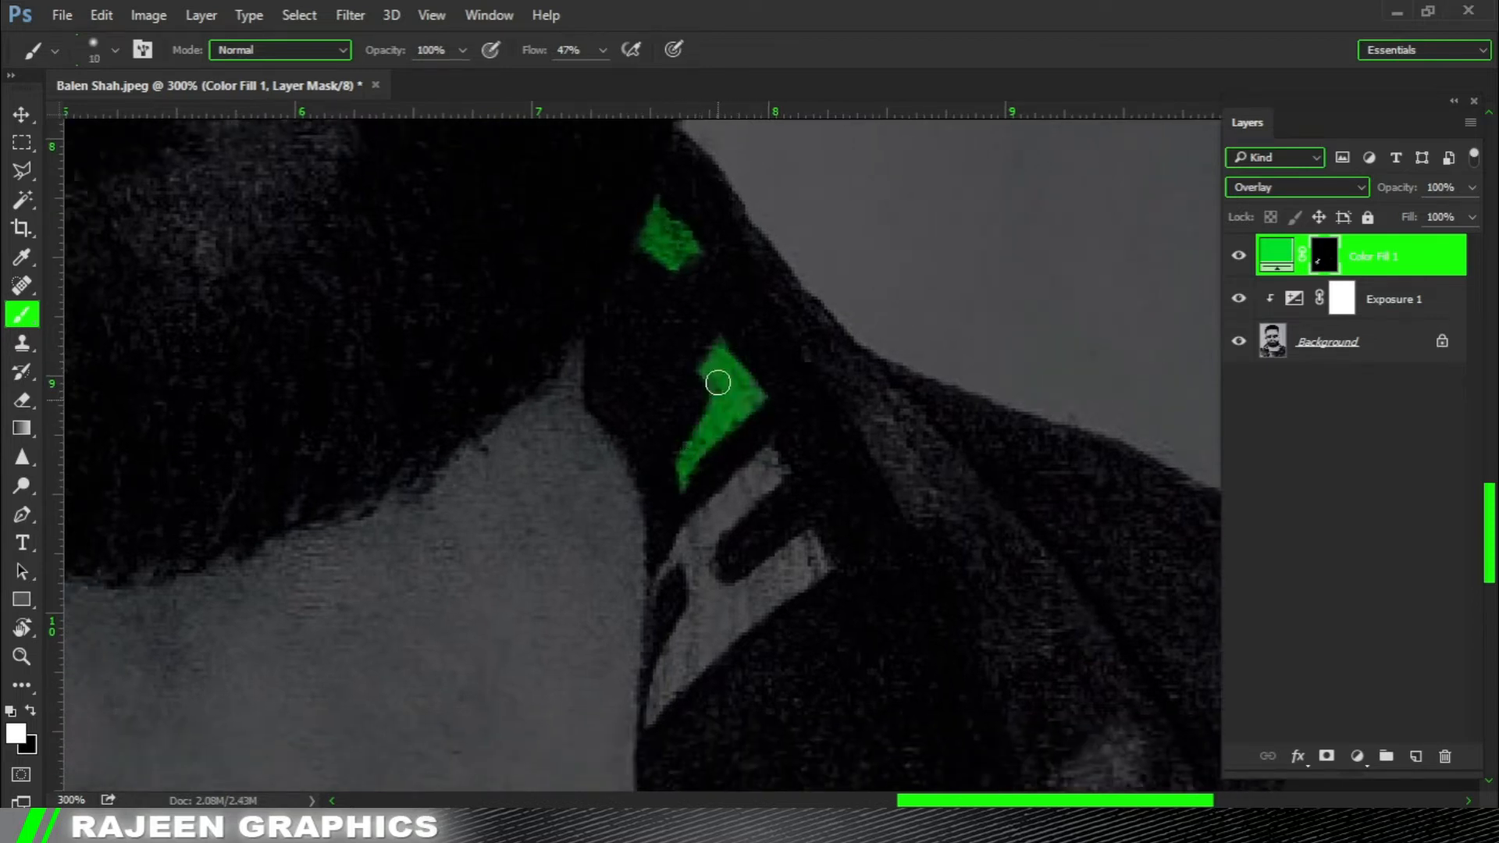
pyautogui.moveTo(692, 462); pyautogui.dragTo(696, 317)
pyautogui.moveTo(766, 355)
pyautogui.mouseDown()
pyautogui.moveTo(683, 425)
pyautogui.moveTo(759, 327)
pyautogui.moveTo(700, 432)
pyautogui.moveTo(798, 443)
pyautogui.moveTo(787, 435)
pyautogui.moveTo(824, 414)
pyautogui.moveTo(819, 432)
pyautogui.moveTo(690, 497)
pyautogui.moveTo(659, 562)
pyautogui.mouseUp()
pyautogui.press('[')
pyautogui.press('[')
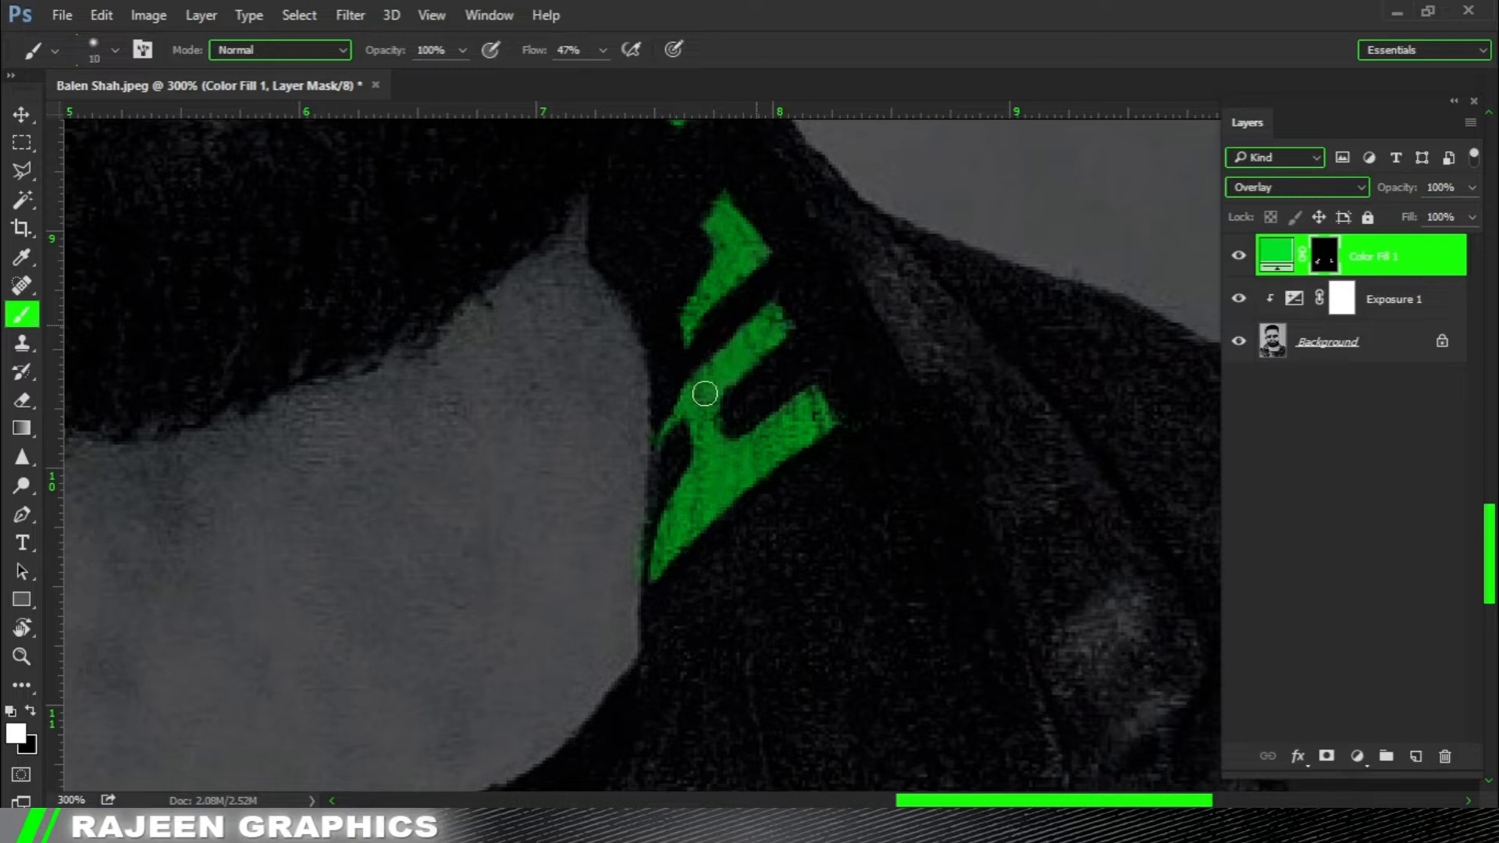
pyautogui.hotkey('ctrl', '0')
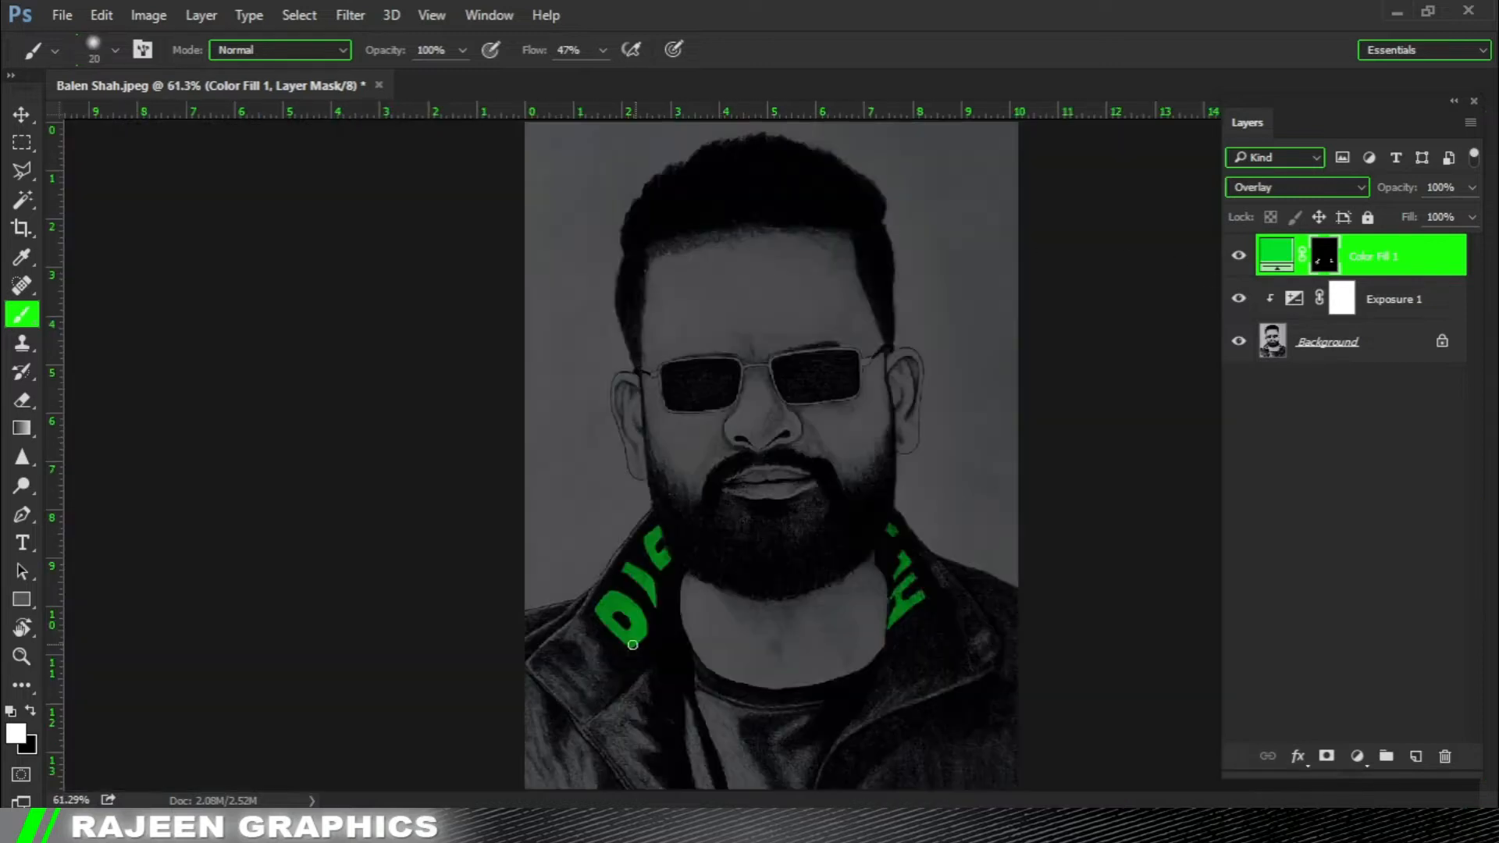
pyautogui.scroll(3, 714, 615)
pyautogui.hotkey('ctrl', '0')
pyautogui.click(1241, 256)
# Add a second Solid Color fill layer in pure green #00ff12 above the first fill.
pyautogui.click(1357, 756)
pyautogui.click(1361, 292)
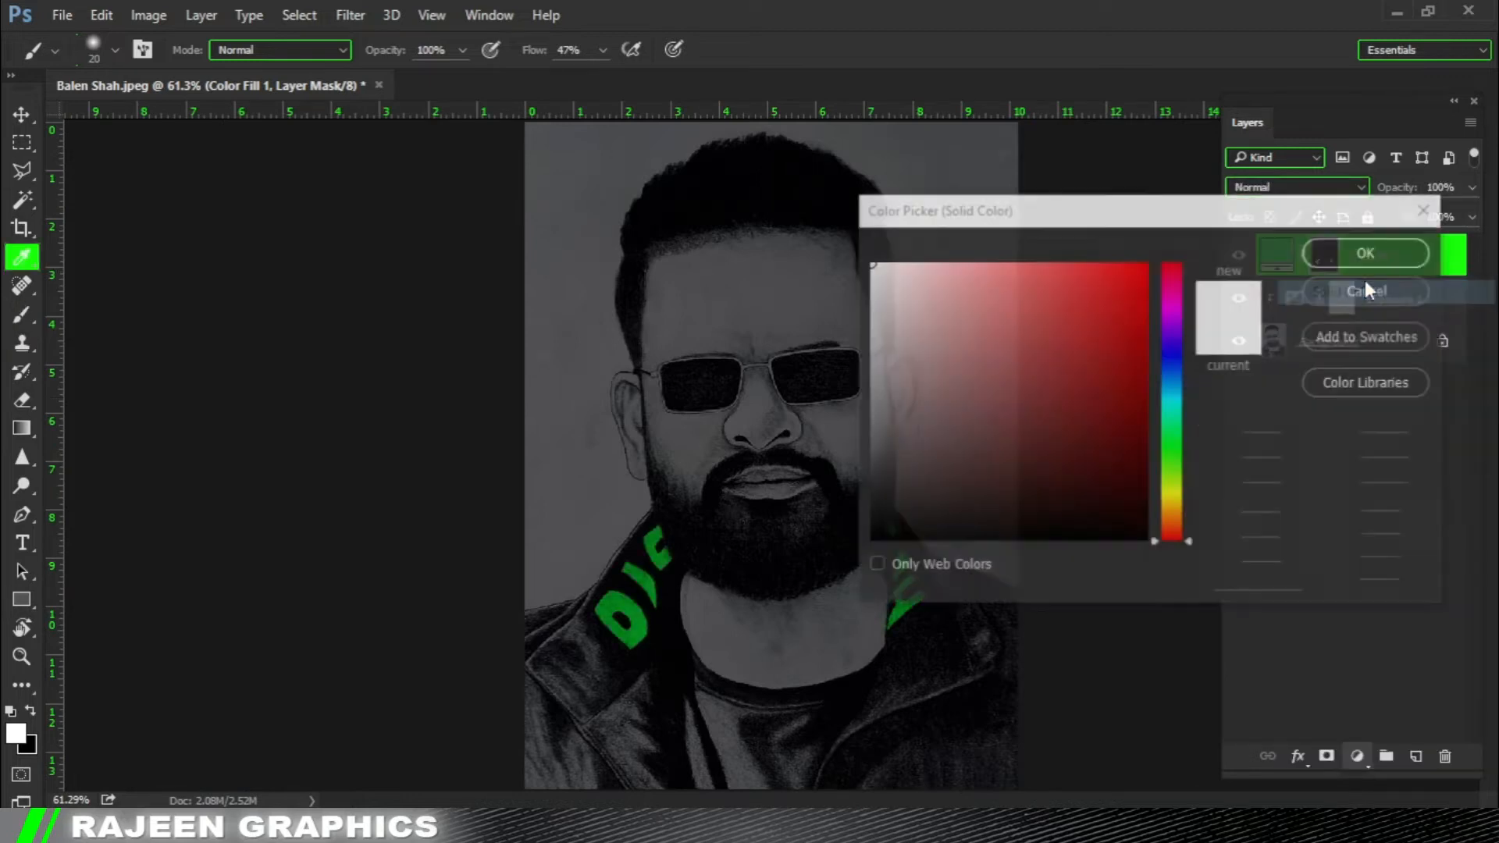
pyautogui.moveTo(1173, 339); pyautogui.dragTo(1172, 446)
pyautogui.moveTo(1077, 380); pyautogui.dragTo(1172, 219)
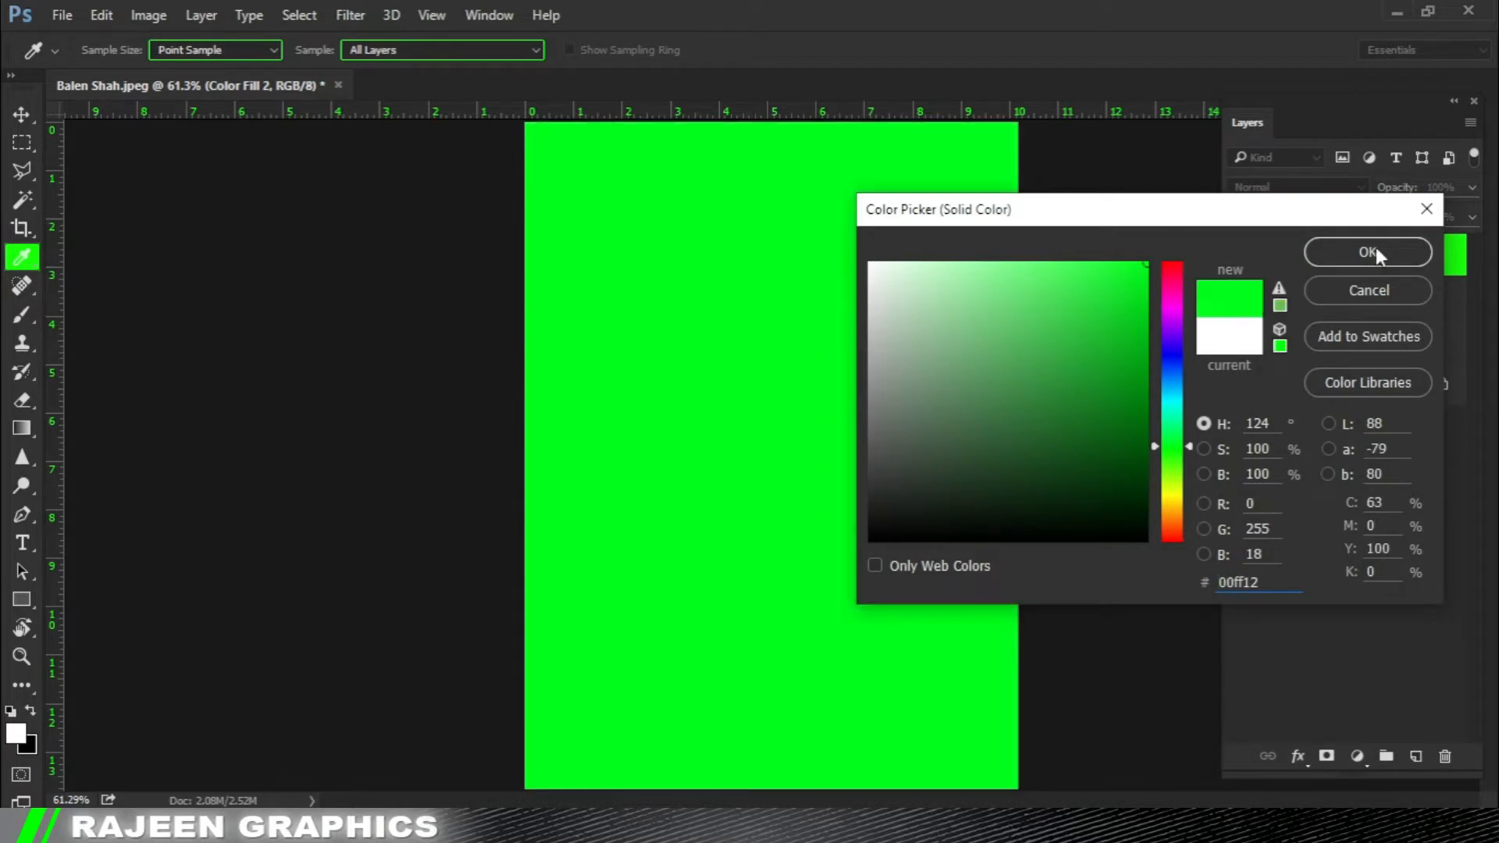
pyautogui.click(1376, 248)
# Set the second fill layer to Linear Dodge (Add) and invert its layer mask to black.
pyautogui.click(1309, 189)
pyautogui.click(1321, 363)
pyautogui.click(1328, 268)
pyautogui.hotkey('ctrl', 'i')
# Set the brush flow to 12% and dab a soft 200 px glow over the left collar's letter D on the second fill's mask.
pyautogui.keyDown('ctrl'); pyautogui.click(679, 606); pyautogui.keyUp('ctrl')
pyautogui.keyDown('ctrl'); pyautogui.click(680, 606); pyautogui.keyUp('ctrl')
pyautogui.moveTo(679, 606); pyautogui.dragTo(537, 370)
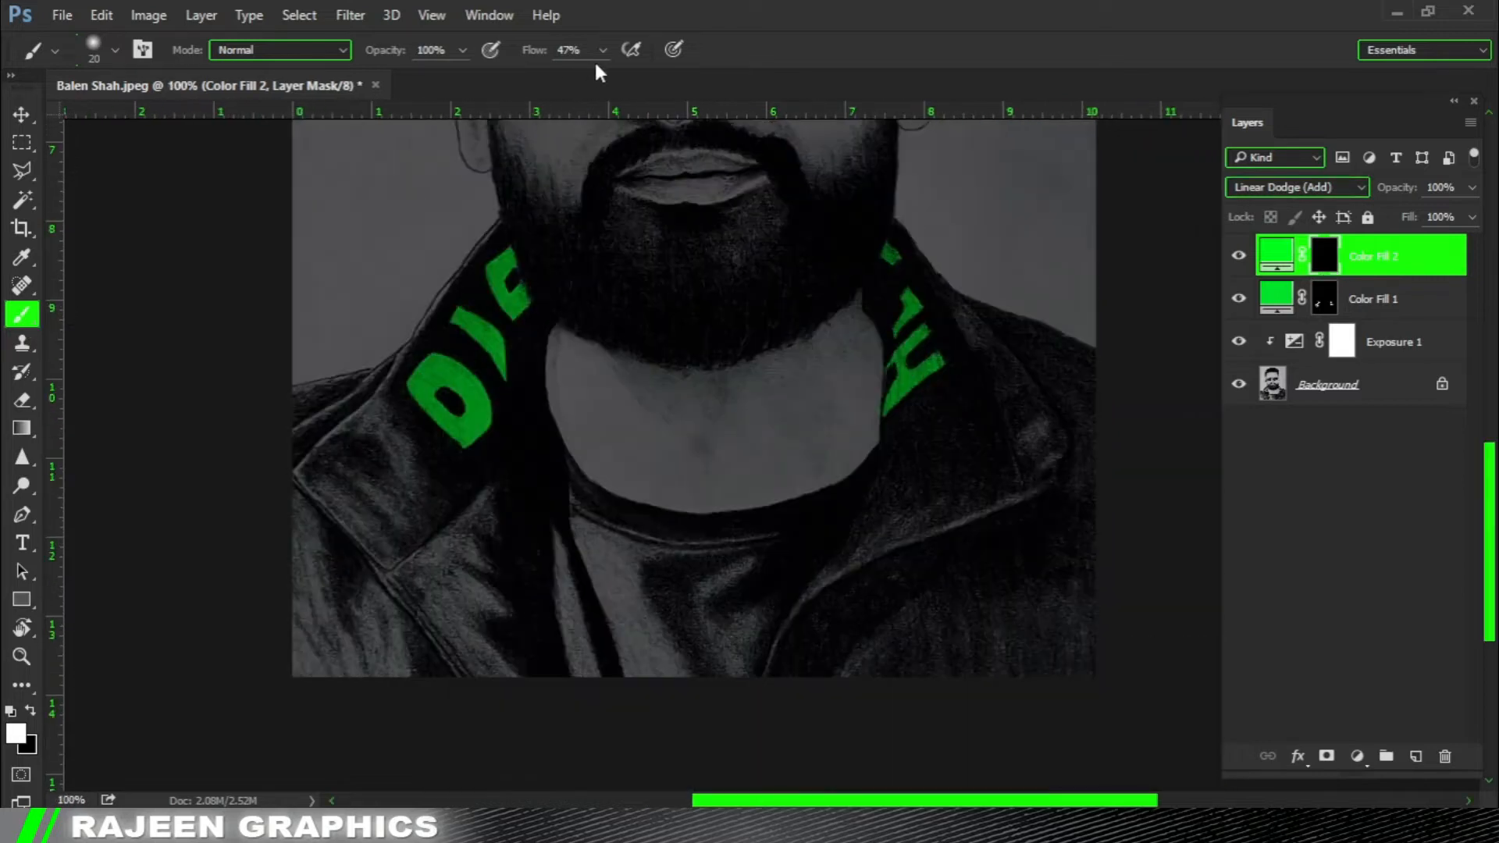
pyautogui.click(851, 9)
pyautogui.keyDown('ctrl'); pyautogui.click(479, 353); pyautogui.keyUp('ctrl')
pyautogui.press(']')
pyautogui.press(']')
pyautogui.press(']')
pyautogui.press(']')
pyautogui.press(']')
pyautogui.press(']')
pyautogui.press(']')
pyautogui.press(']')
pyautogui.press(']')
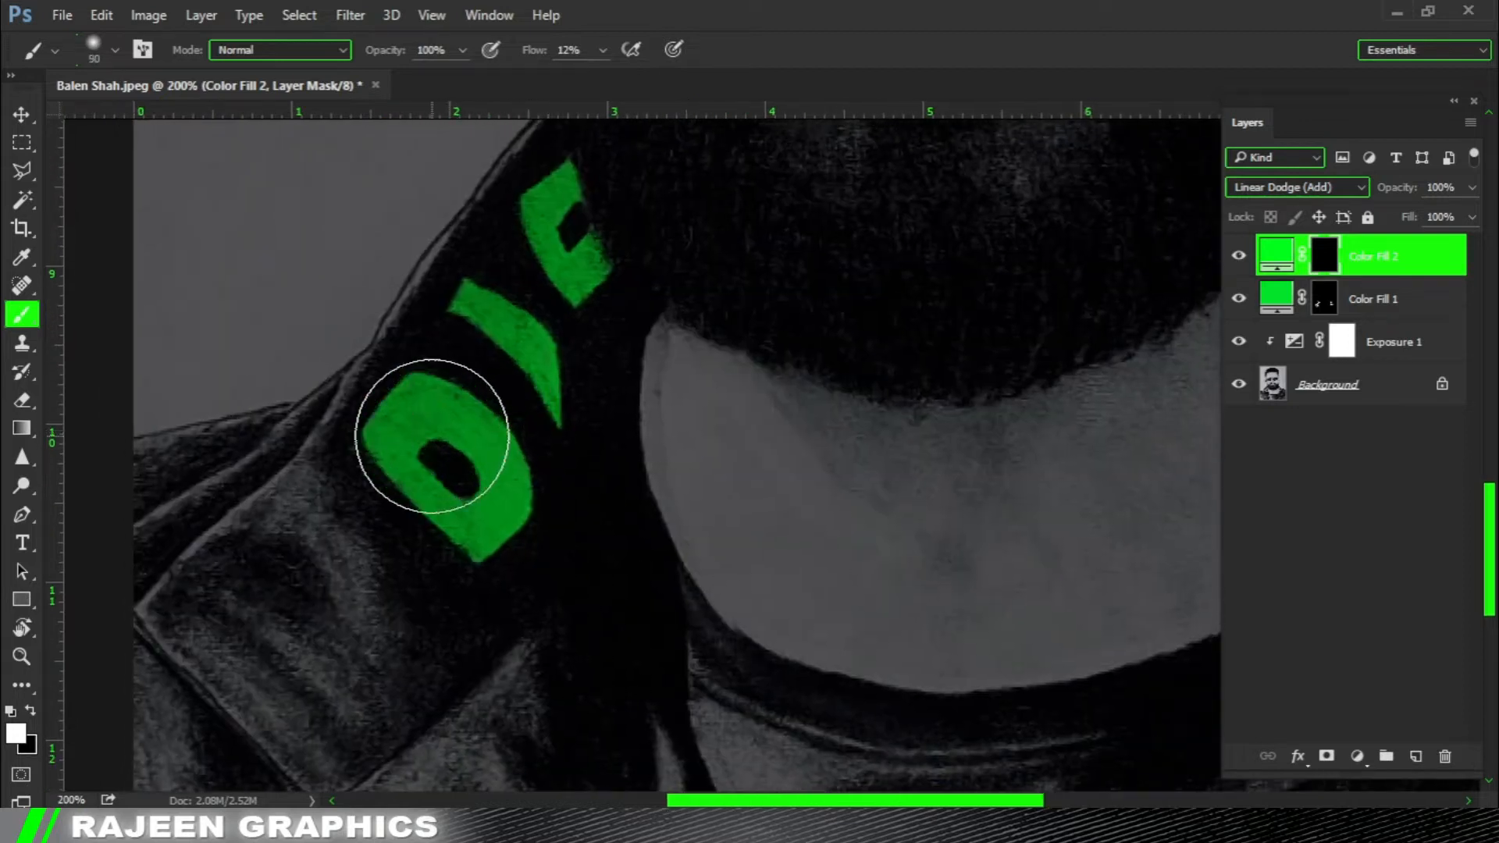
pyautogui.keyDown('ctrl'); pyautogui.keyDown('alt'); pyautogui.click(512, 459); pyautogui.keyUp('alt'); pyautogui.keyUp('ctrl')
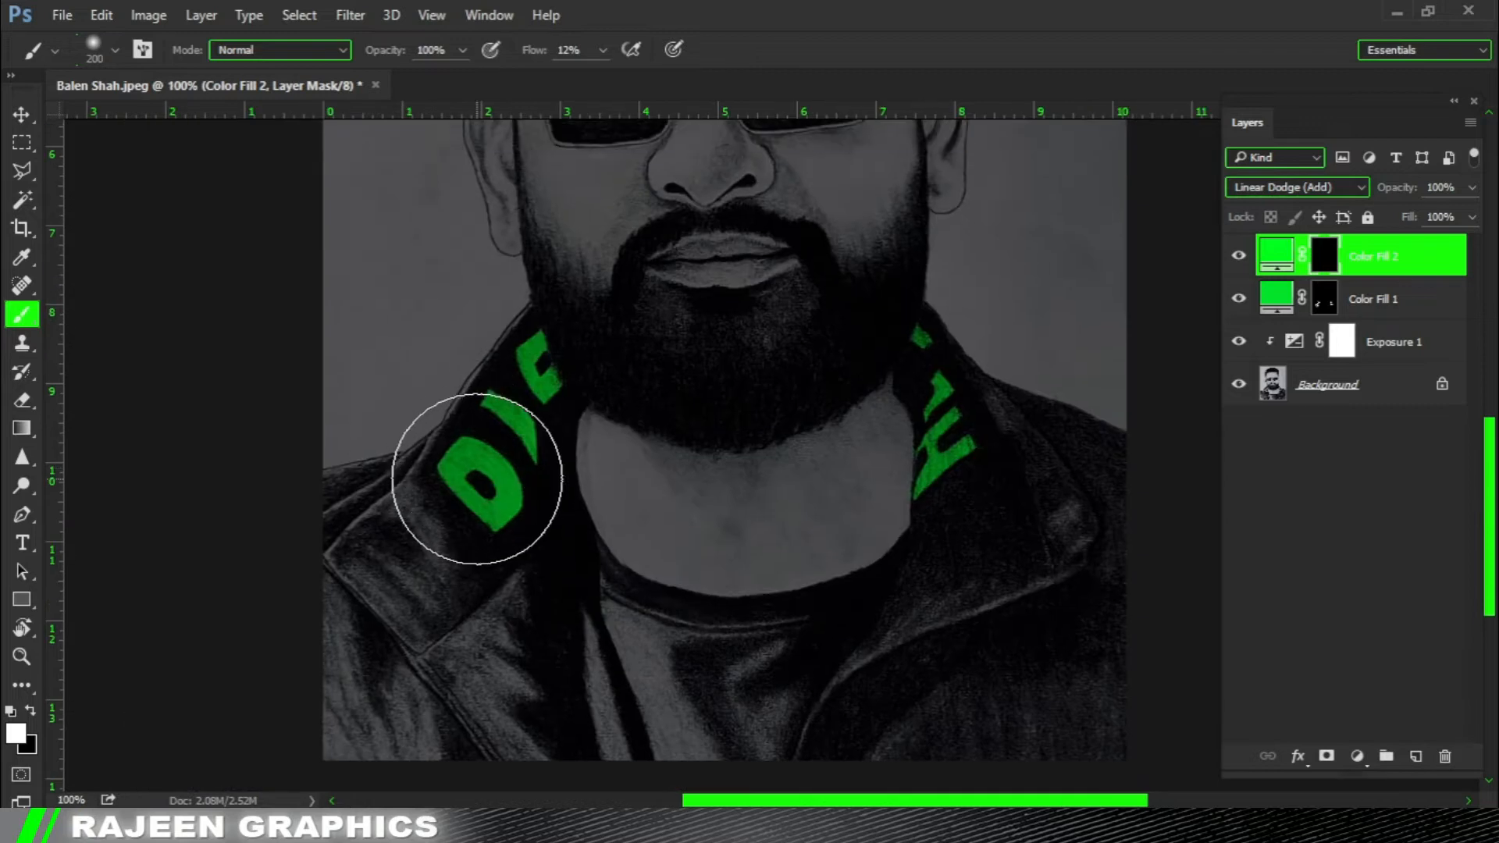
pyautogui.click(478, 485)
pyautogui.click(478, 483)
# Extend the green glow over the upper letters of the left collar with a slightly smaller soft brush.
pyautogui.press('[')
pyautogui.press('[')
pyautogui.press('[')
pyautogui.press('[')
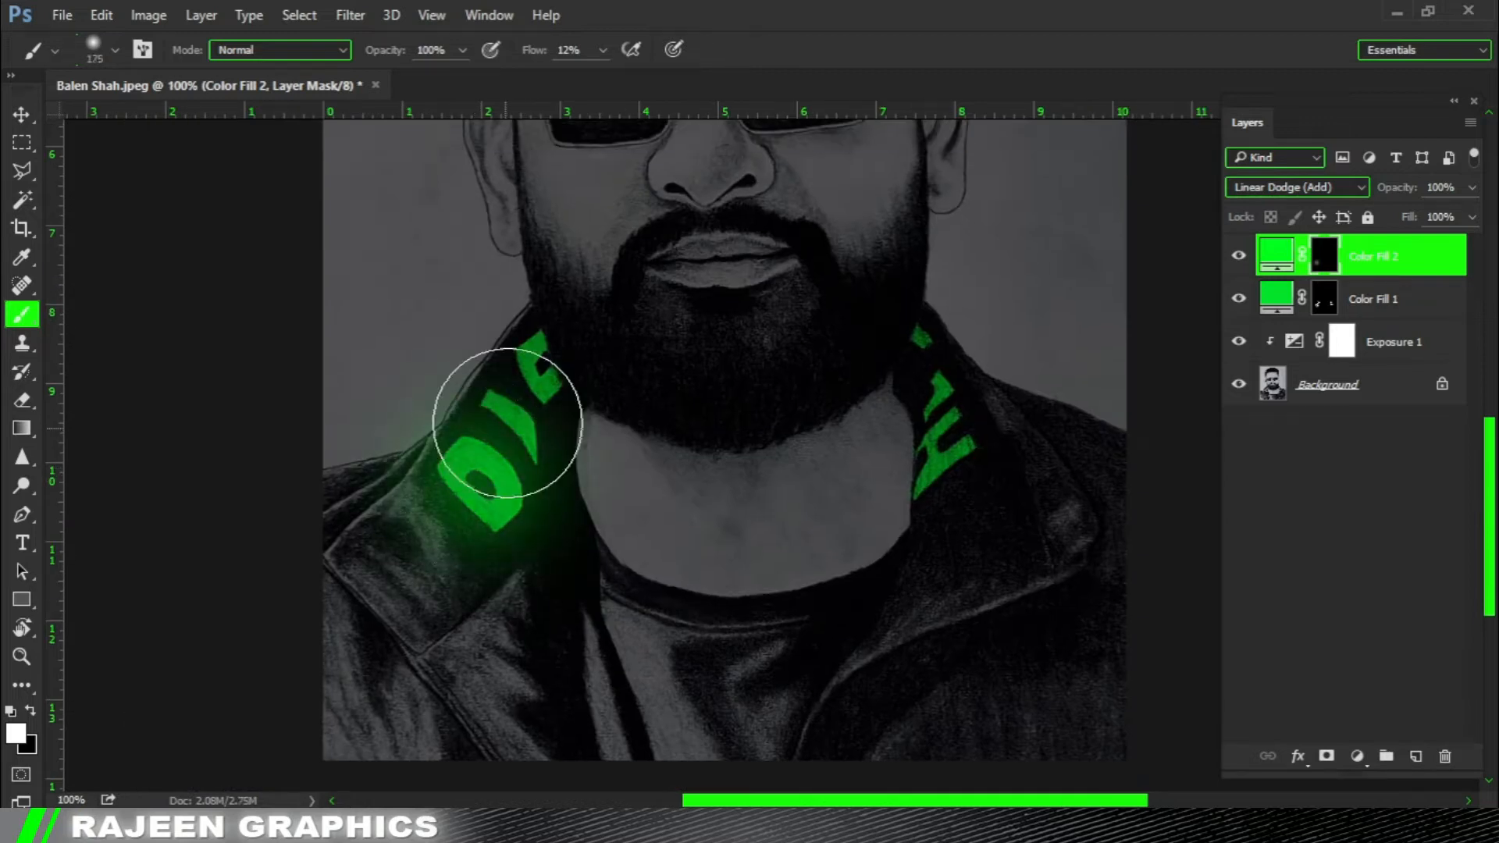
pyautogui.moveTo(497, 402)
pyautogui.mouseDown()
pyautogui.moveTo(529, 442)
pyautogui.moveTo(528, 360)
pyautogui.mouseUp()
pyautogui.click(530, 360)
pyautogui.press(']')
pyautogui.click(542, 347)
pyautogui.click(534, 393)
pyautogui.click(532, 383)
# Refine the edges of the left collar's glow by brushing black on the second fill's mask around the lettering.
pyautogui.moveTo(695, 519)
pyautogui.mouseDown()
pyautogui.moveTo(696, 482)
pyautogui.moveTo(707, 551)
pyautogui.mouseUp()
pyautogui.press('x')
pyautogui.moveTo(626, 326)
pyautogui.mouseDown()
pyautogui.moveTo(640, 404)
pyautogui.moveTo(601, 328)
pyautogui.moveTo(654, 437)
pyautogui.moveTo(628, 404)
pyautogui.mouseUp()
pyautogui.moveTo(478, 336); pyautogui.dragTo(435, 379)
pyautogui.moveTo(485, 588); pyautogui.dragTo(480, 531)
pyautogui.press(']')
pyautogui.press(']')
pyautogui.press(']')
pyautogui.press(']')
pyautogui.press(']')
pyautogui.press(']')
pyautogui.press('[')
pyautogui.press('x')
pyautogui.press('[')
pyautogui.press('[')
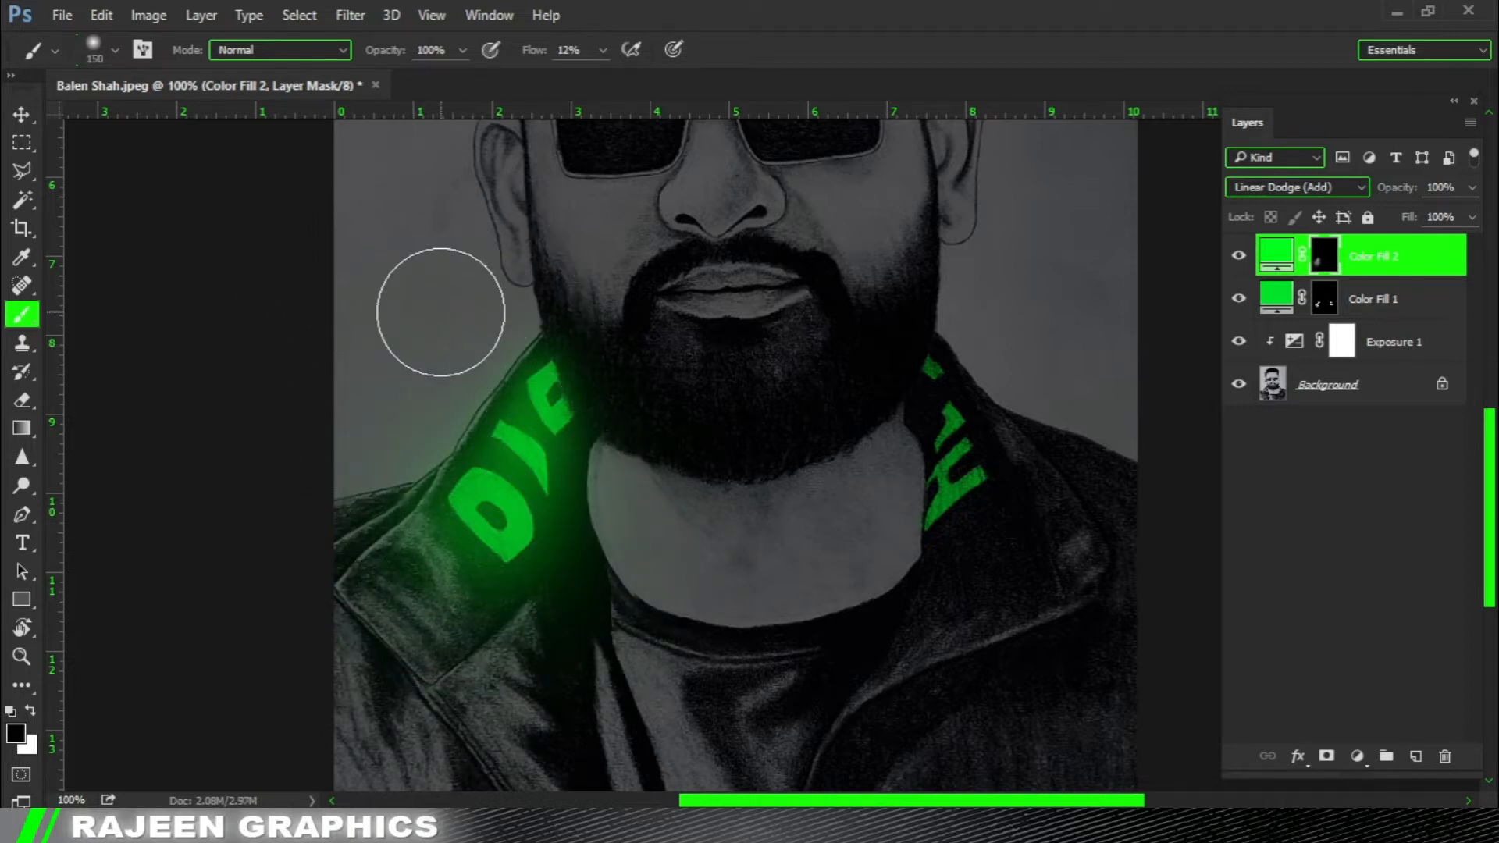
# Brush a soft white glow over the topmost letter fragment of the right collar, starting with a 70 px brush and enlarging it.
pyautogui.moveTo(772, 575)
pyautogui.mouseDown()
pyautogui.moveTo(699, 584)
pyautogui.moveTo(676, 626)
pyautogui.mouseUp()
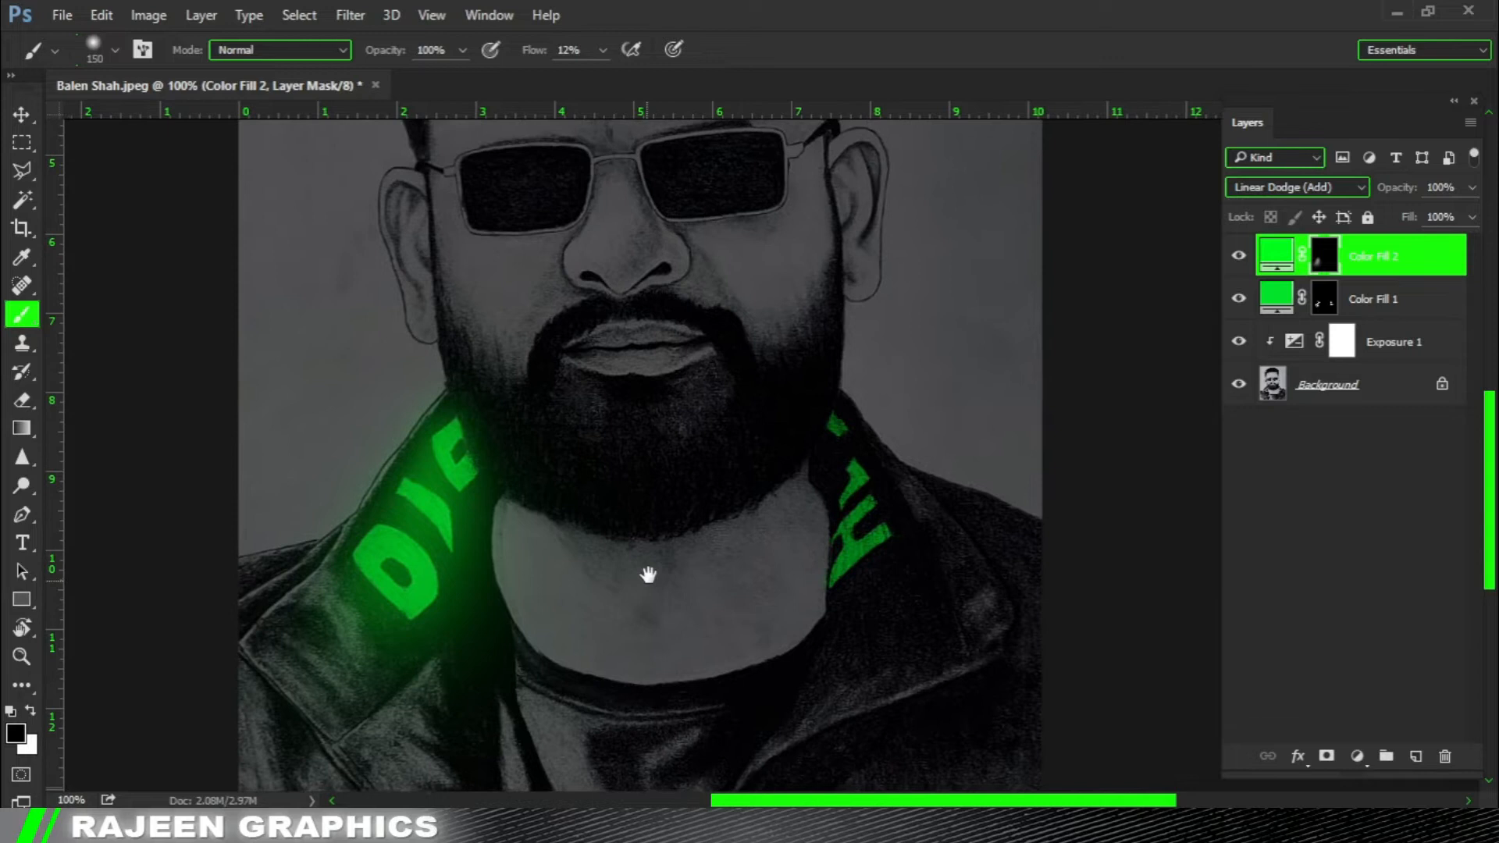
pyautogui.hotkey('ctrl', '0')
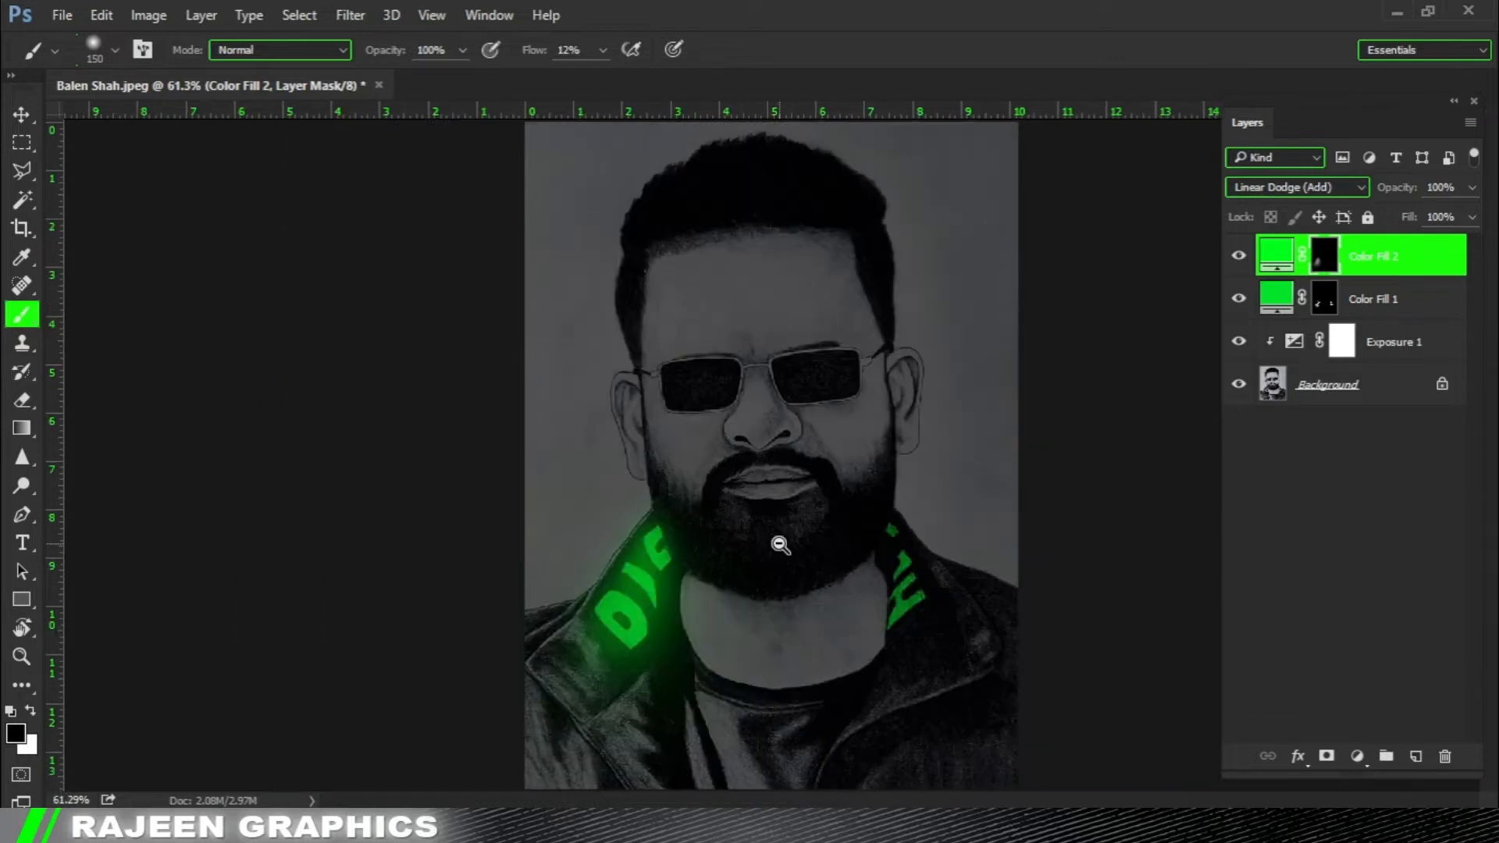
pyautogui.keyDown('alt'); pyautogui.click(781, 544); pyautogui.keyUp('alt')
pyautogui.keyDown('ctrl'); pyautogui.click(929, 548); pyautogui.keyUp('ctrl')
pyautogui.keyDown('ctrl'); pyautogui.click(909, 531); pyautogui.keyUp('ctrl')
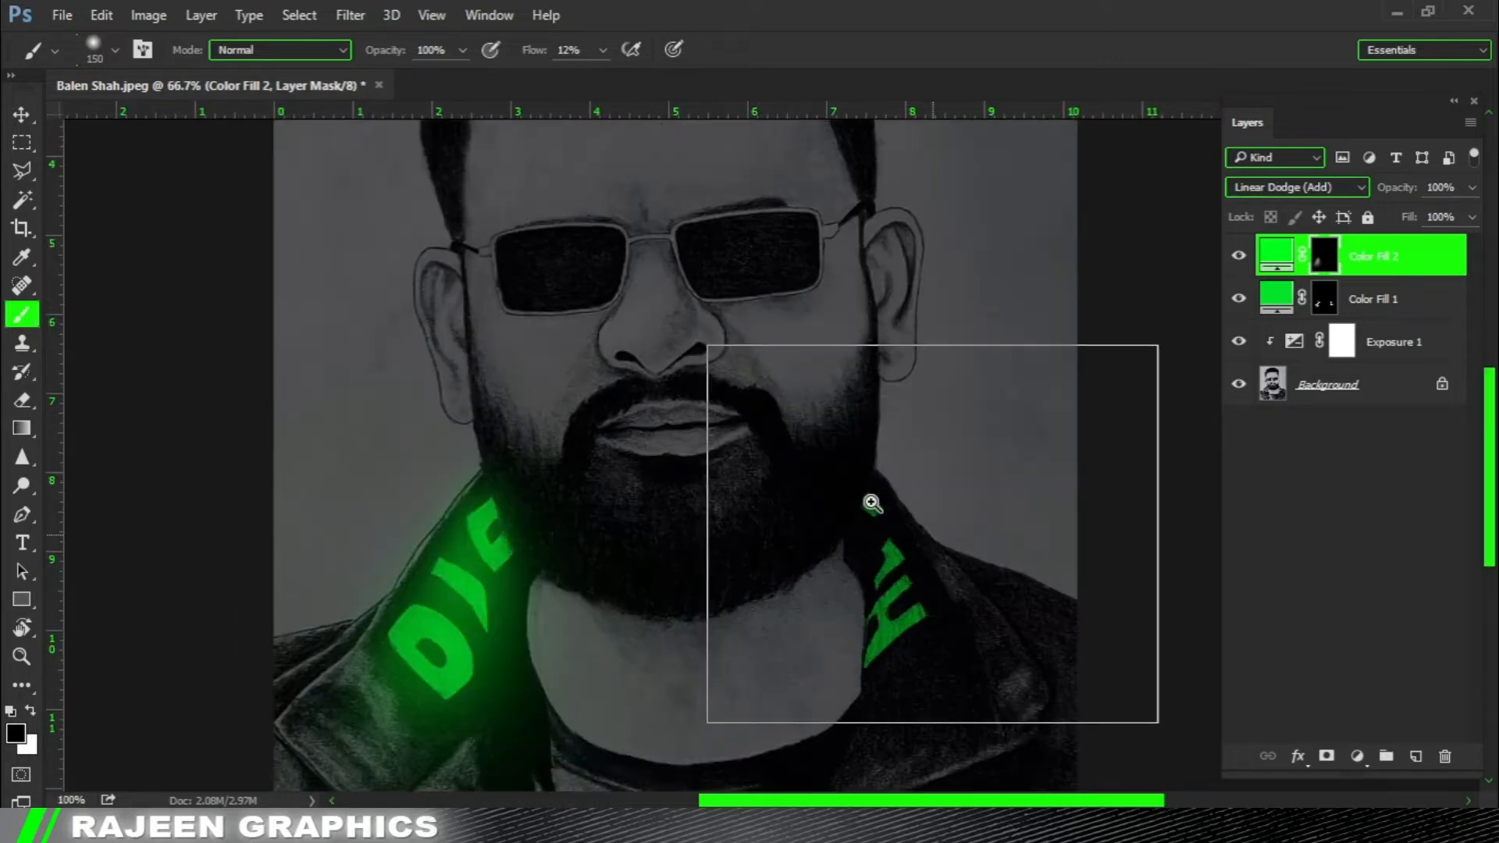
pyautogui.keyDown('ctrl'); pyautogui.click(875, 506); pyautogui.keyUp('ctrl')
pyautogui.press('[')
pyautogui.press('[')
pyautogui.press('[')
pyautogui.press('[')
pyautogui.press('[')
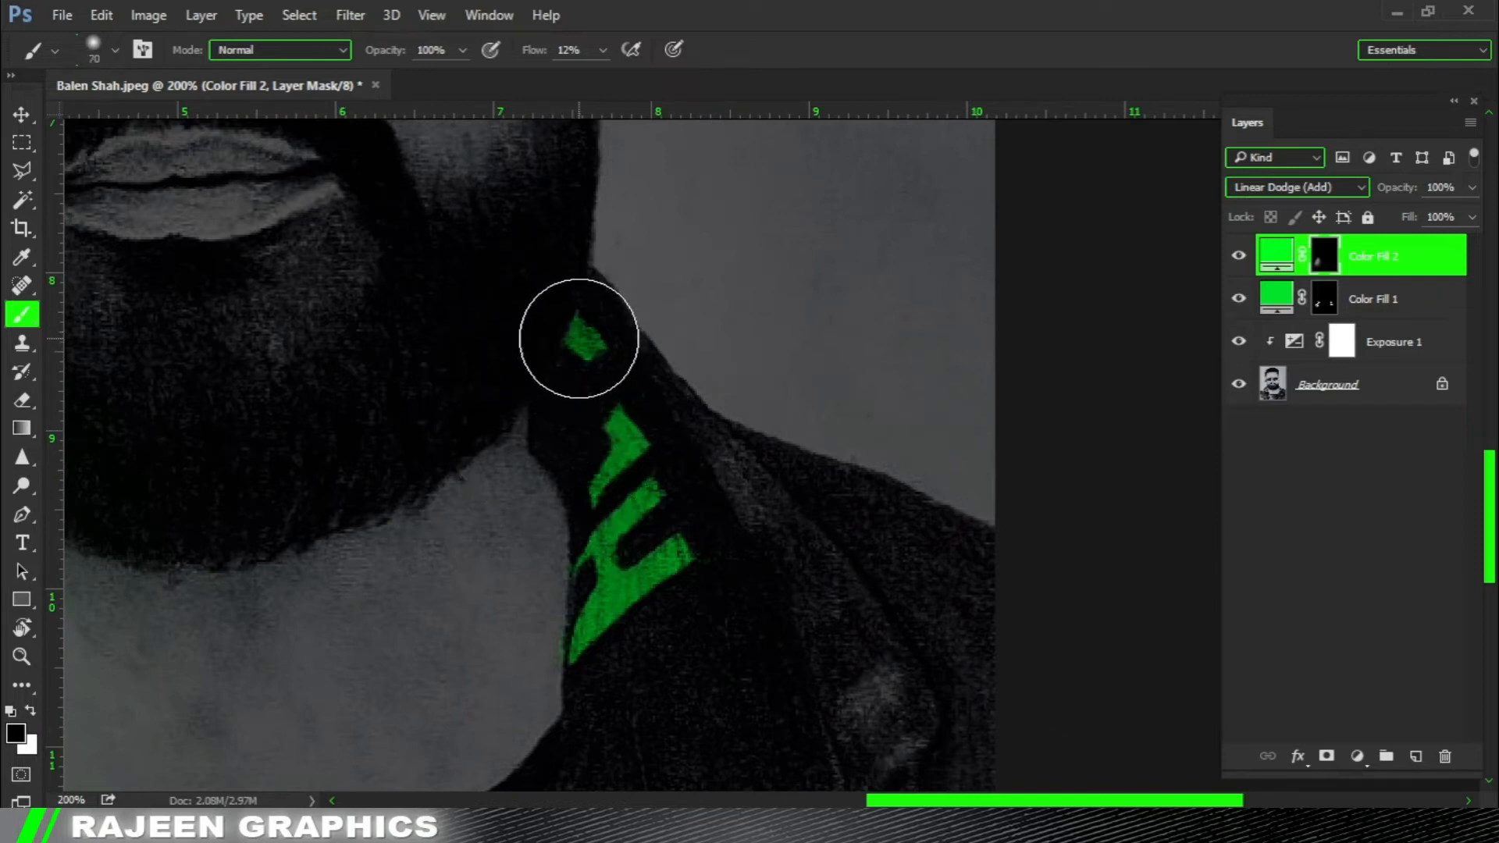
pyautogui.click(583, 345)
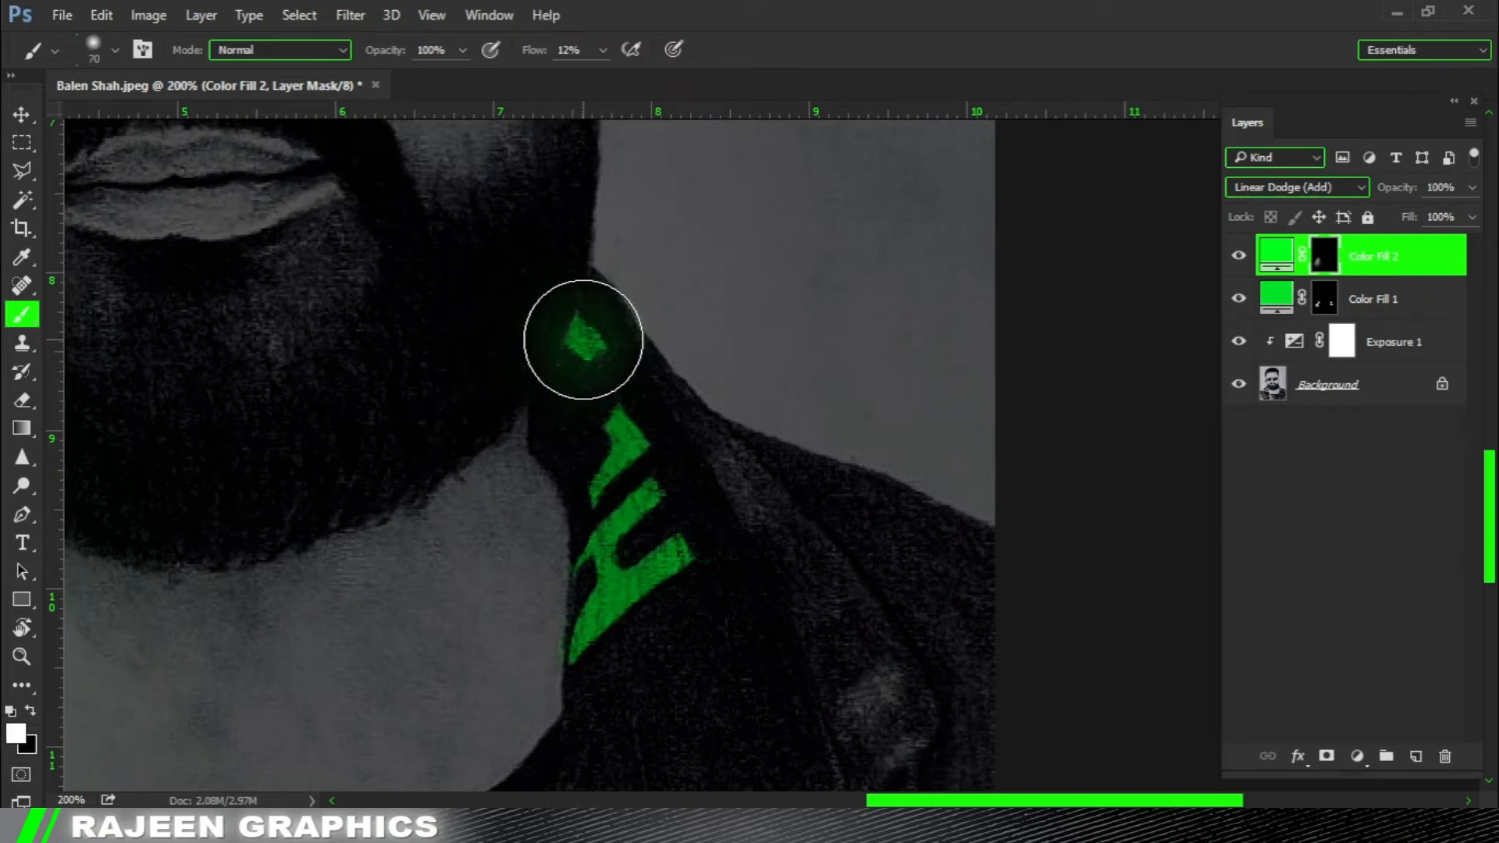
pyautogui.press(']')
pyautogui.press(']')
pyautogui.press(']')
pyautogui.click(583, 356)
# Spread the glow over the lower letters of the right collar with large soft dabs, enlarging the brush to 200 px.
pyautogui.press(']')
pyautogui.press(']')
pyautogui.press(']')
pyautogui.press(']')
pyautogui.press(']')
pyautogui.click(604, 506)
pyautogui.press('[')
pyautogui.press('[')
pyautogui.press('[')
pyautogui.press(']')
pyautogui.press(']')
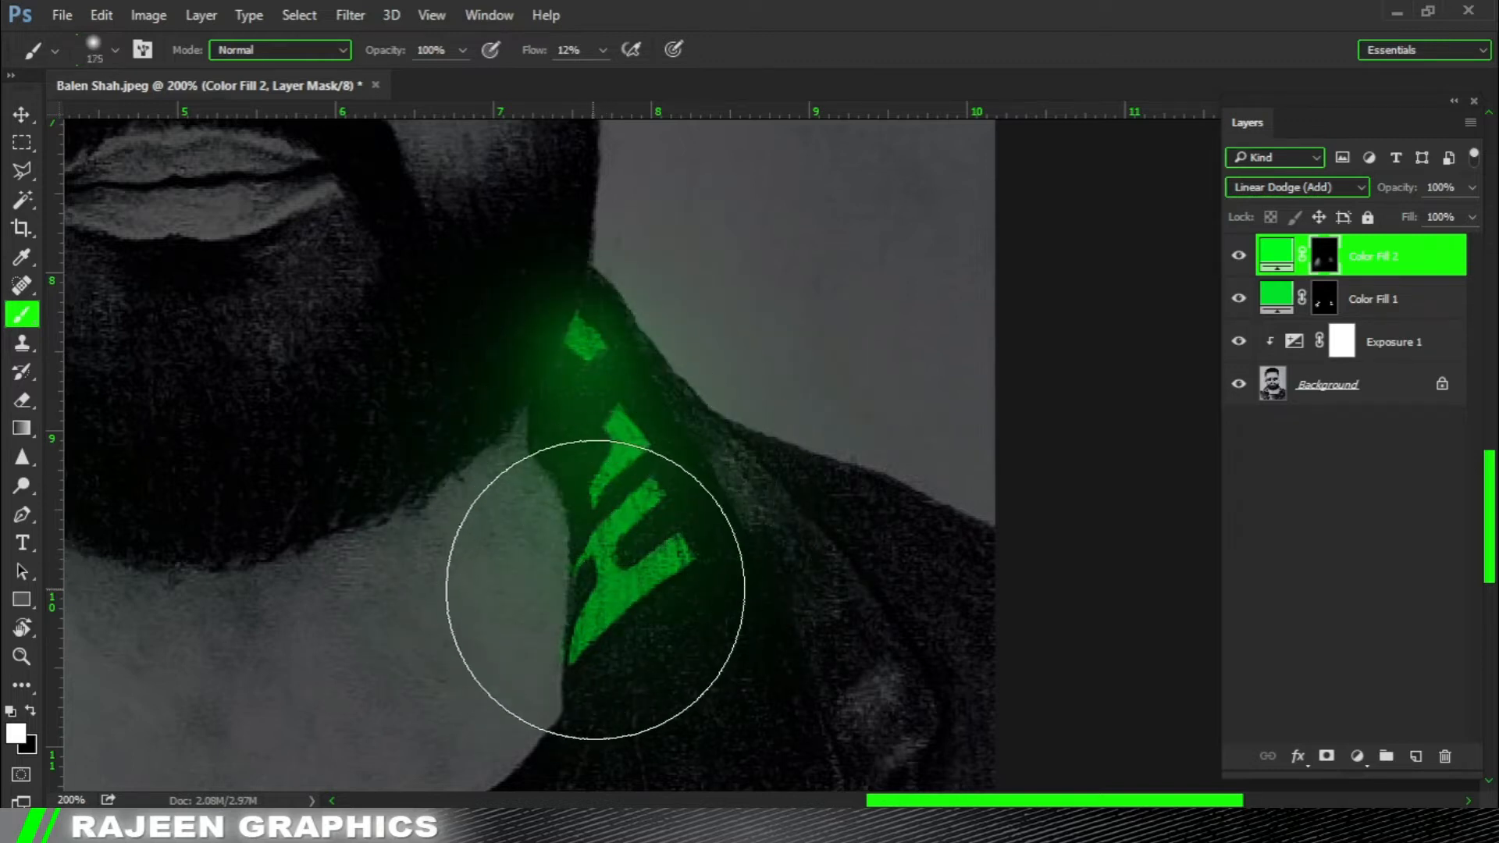
pyautogui.click(596, 595)
pyautogui.press(']')
pyautogui.click(605, 558)
# Brighten the right collar's individual letters on the glow mask with a small 40 px brush.
pyautogui.press('[')
pyautogui.press('[')
pyautogui.press('[')
pyautogui.press('[')
pyautogui.press('[')
pyautogui.press('[')
pyautogui.press('[')
pyautogui.press('[')
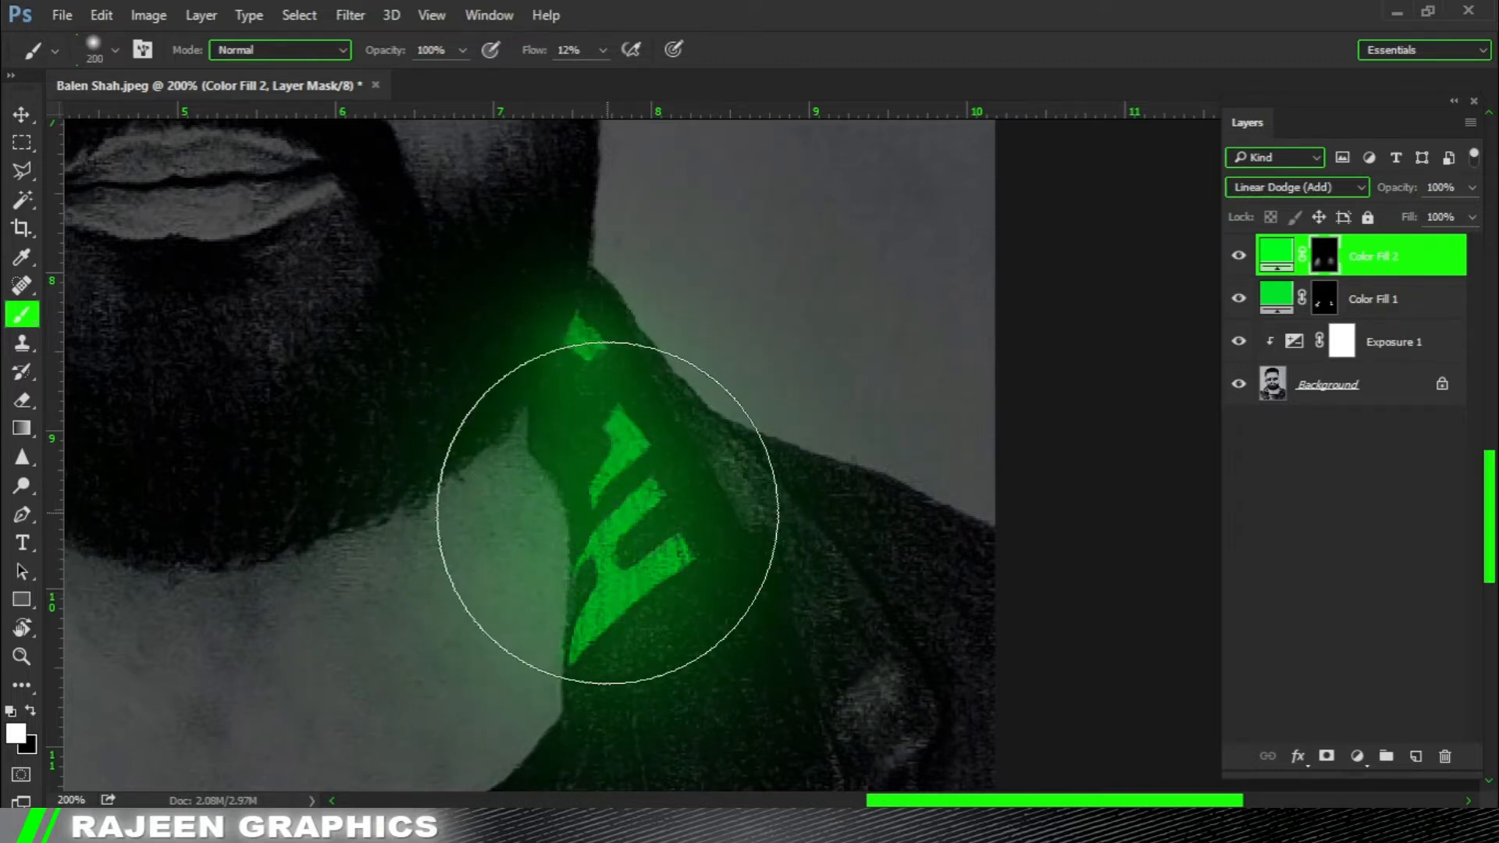
pyautogui.press('[')
pyautogui.press('[')
pyautogui.press('[')
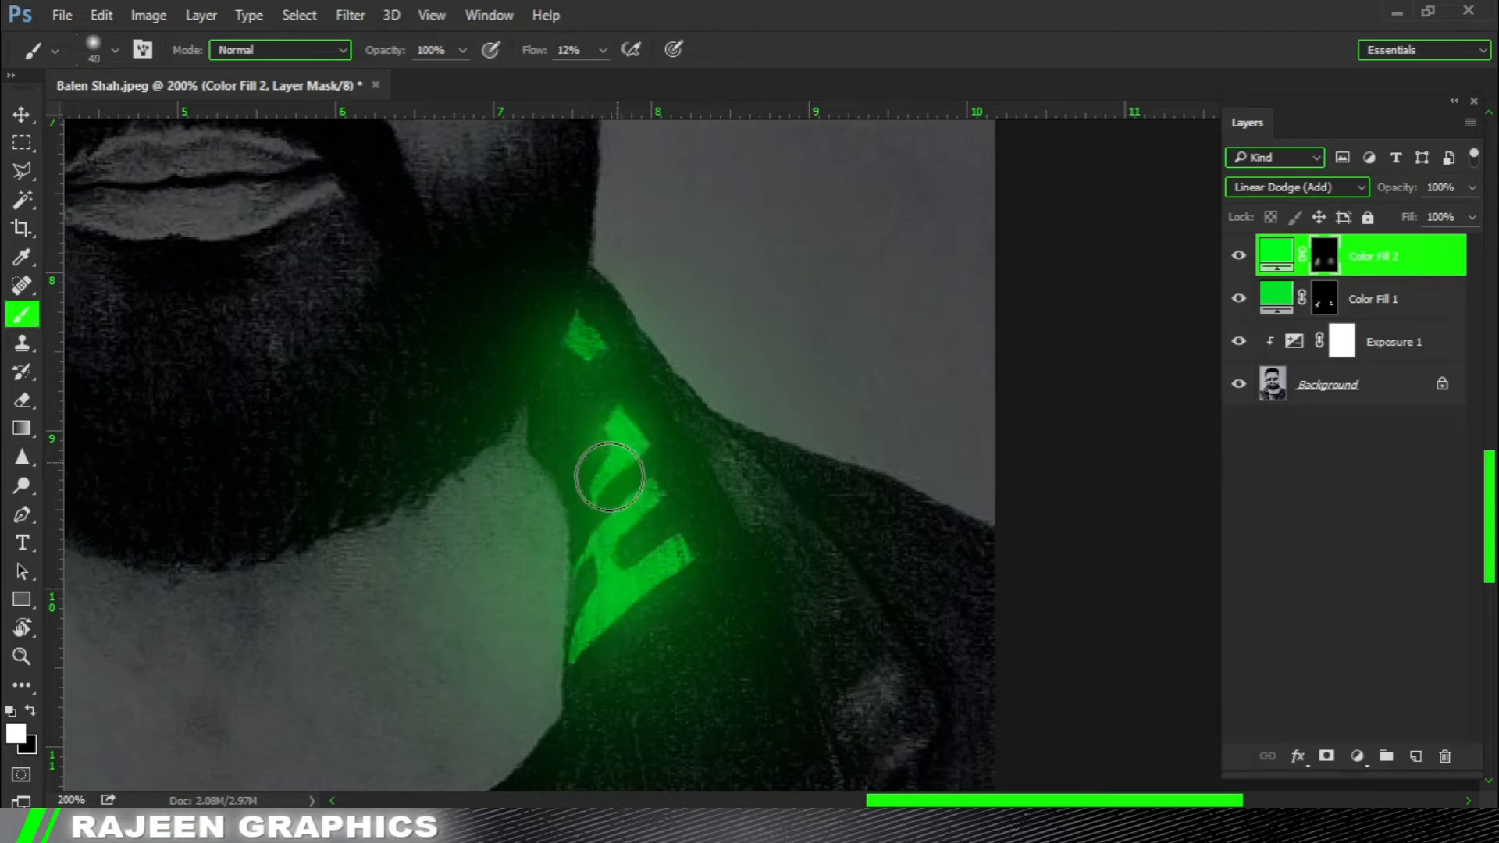
pyautogui.press('[')
pyautogui.keyDown('alt'); pyautogui.click(678, 531); pyautogui.keyUp('alt')
pyautogui.keyDown('alt'); pyautogui.click(729, 567); pyautogui.keyUp('alt')
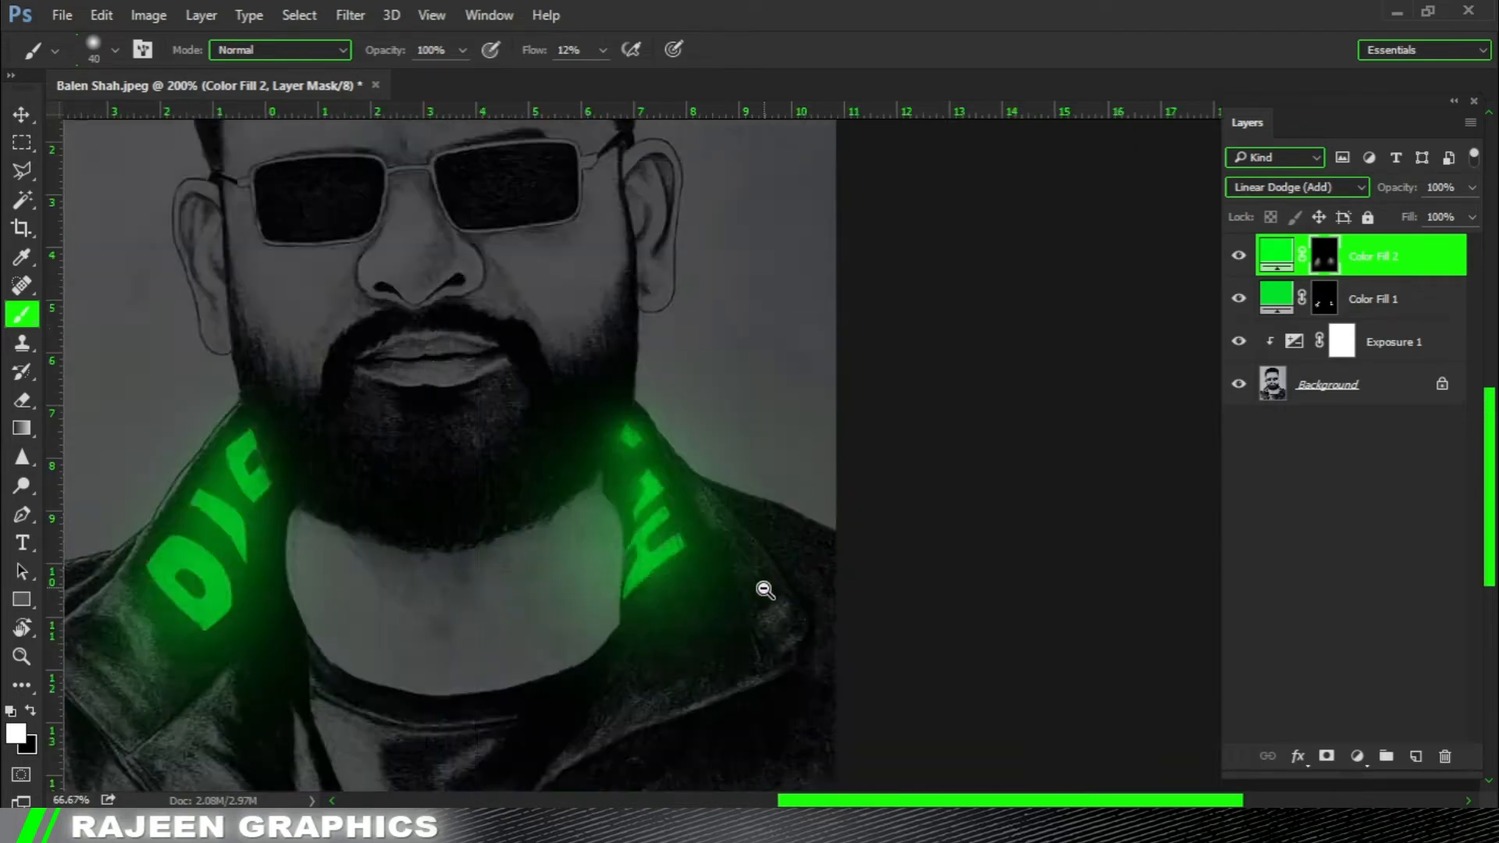
pyautogui.keyDown('alt'); pyautogui.click(762, 582); pyautogui.keyUp('alt')
pyautogui.keyDown('alt'); pyautogui.click(757, 534); pyautogui.keyUp('alt')
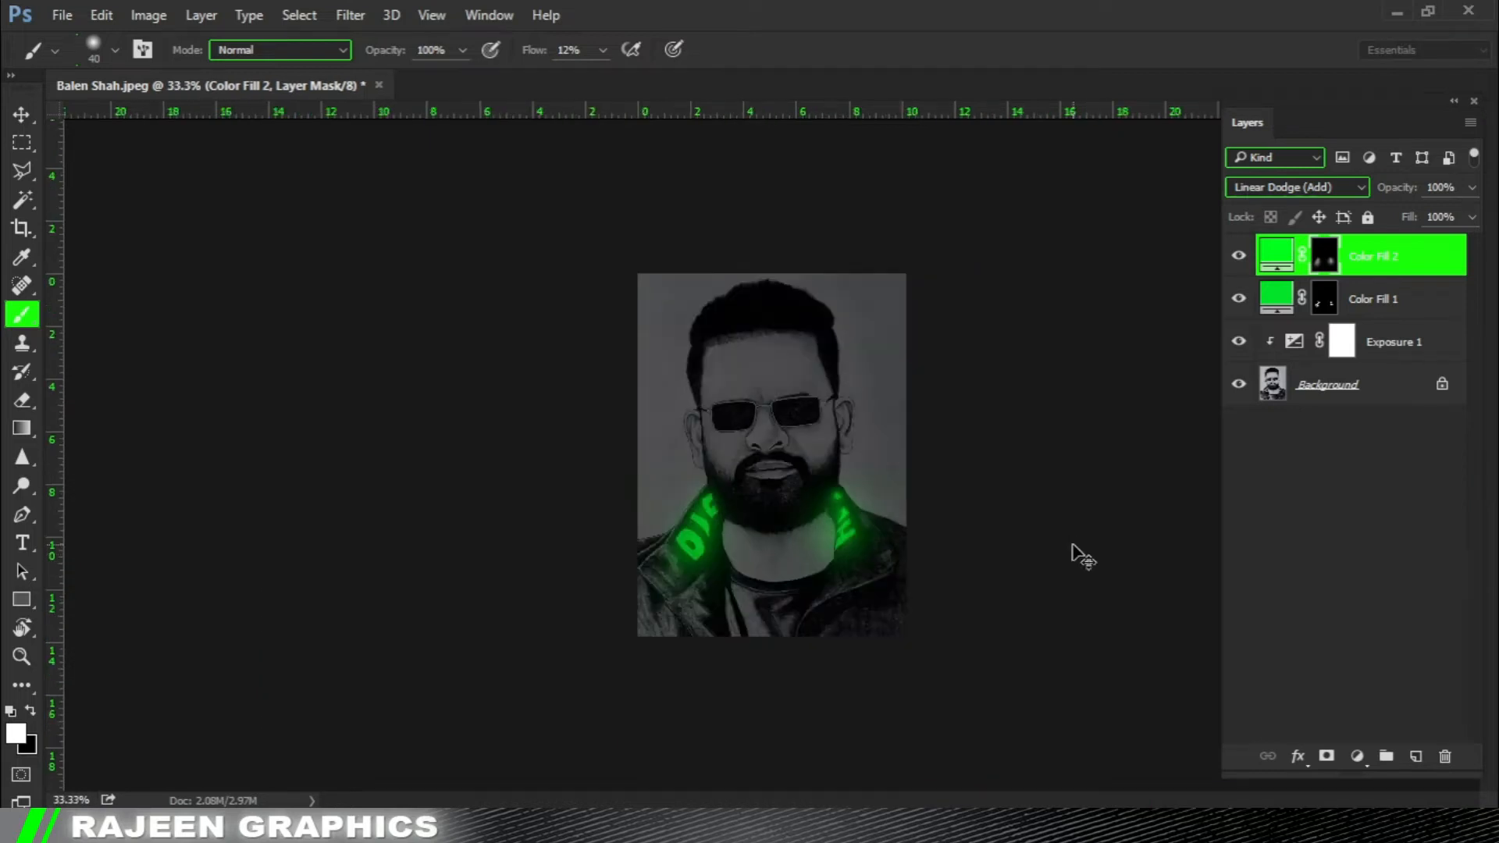
# Touch up the glow around the left collar on the second fill's mask with a soft 200 px brush.
pyautogui.hotkey('ctrl', '+')
pyautogui.keyDown('ctrl'); pyautogui.click(952, 577); pyautogui.keyUp('ctrl')
pyautogui.moveTo(887, 495); pyautogui.dragTo(765, 464)
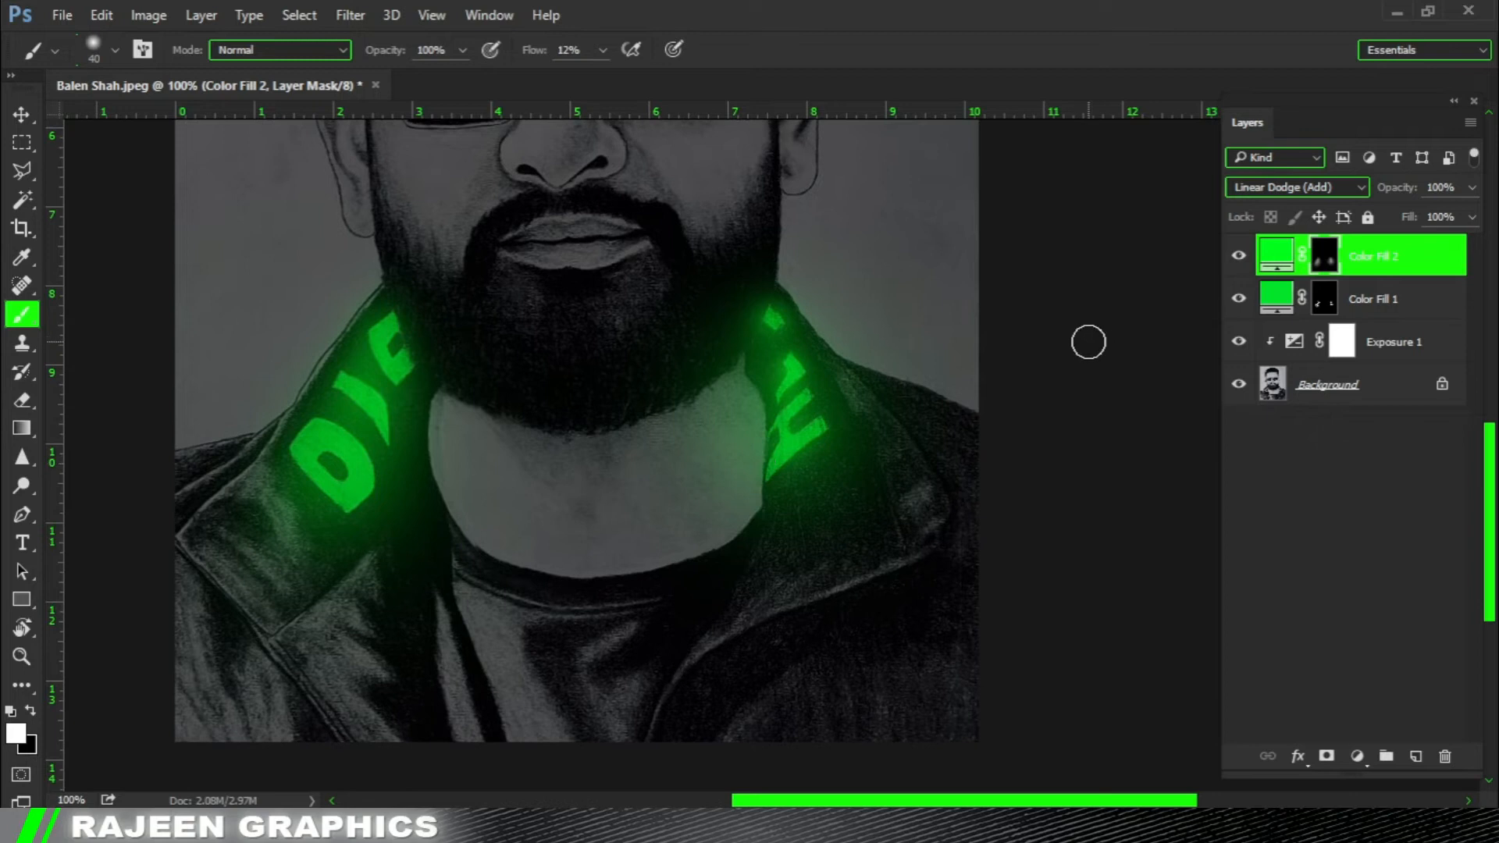
pyautogui.moveTo(957, 348); pyautogui.dragTo(964, 365)
pyautogui.press(']')
pyautogui.press(']')
pyautogui.press(']')
pyautogui.press(']')
pyautogui.press(']')
pyautogui.press(']')
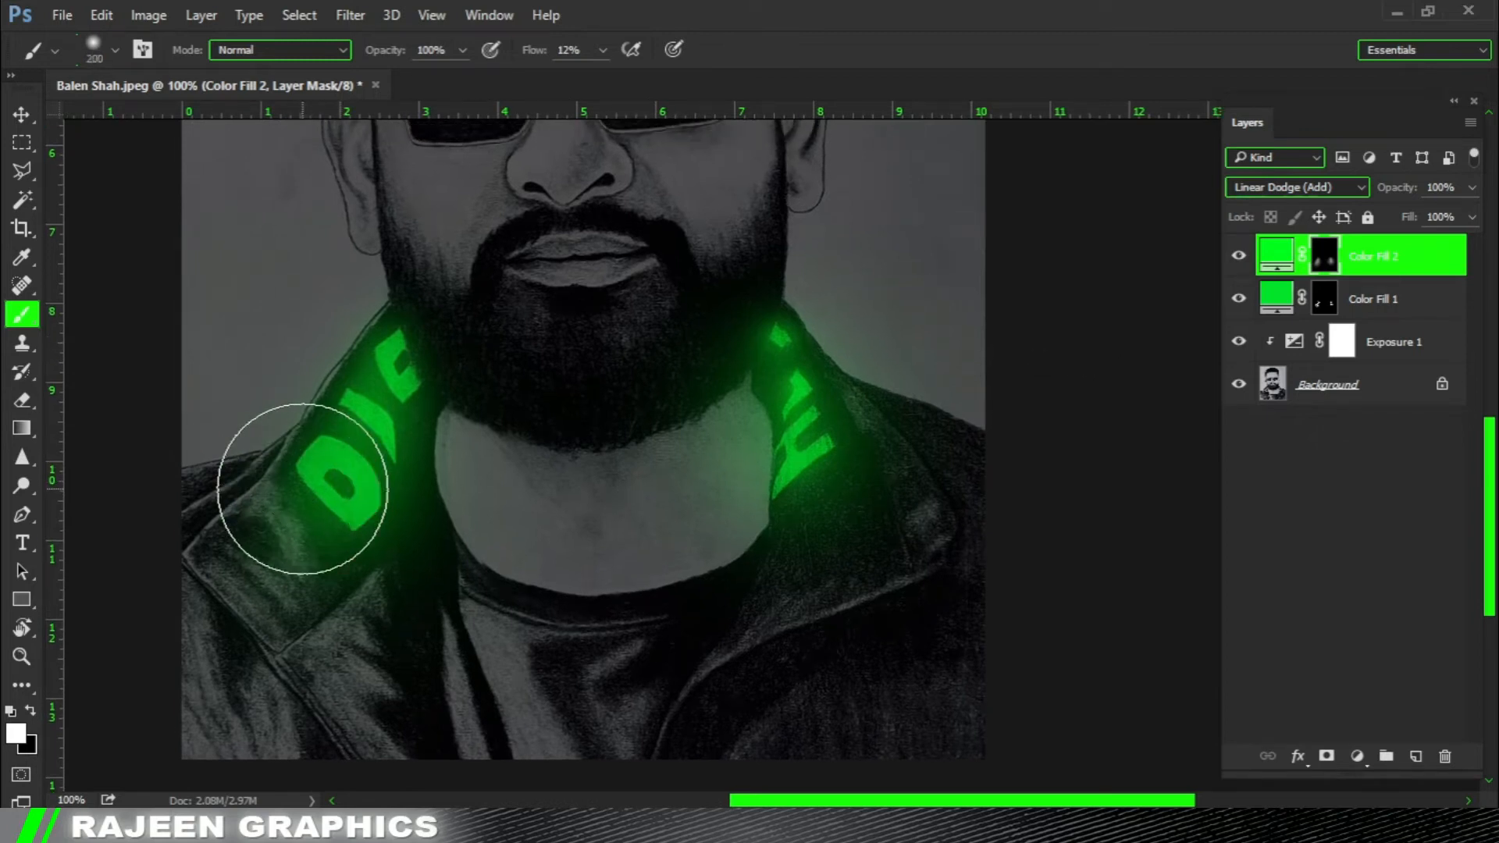
pyautogui.press('x')
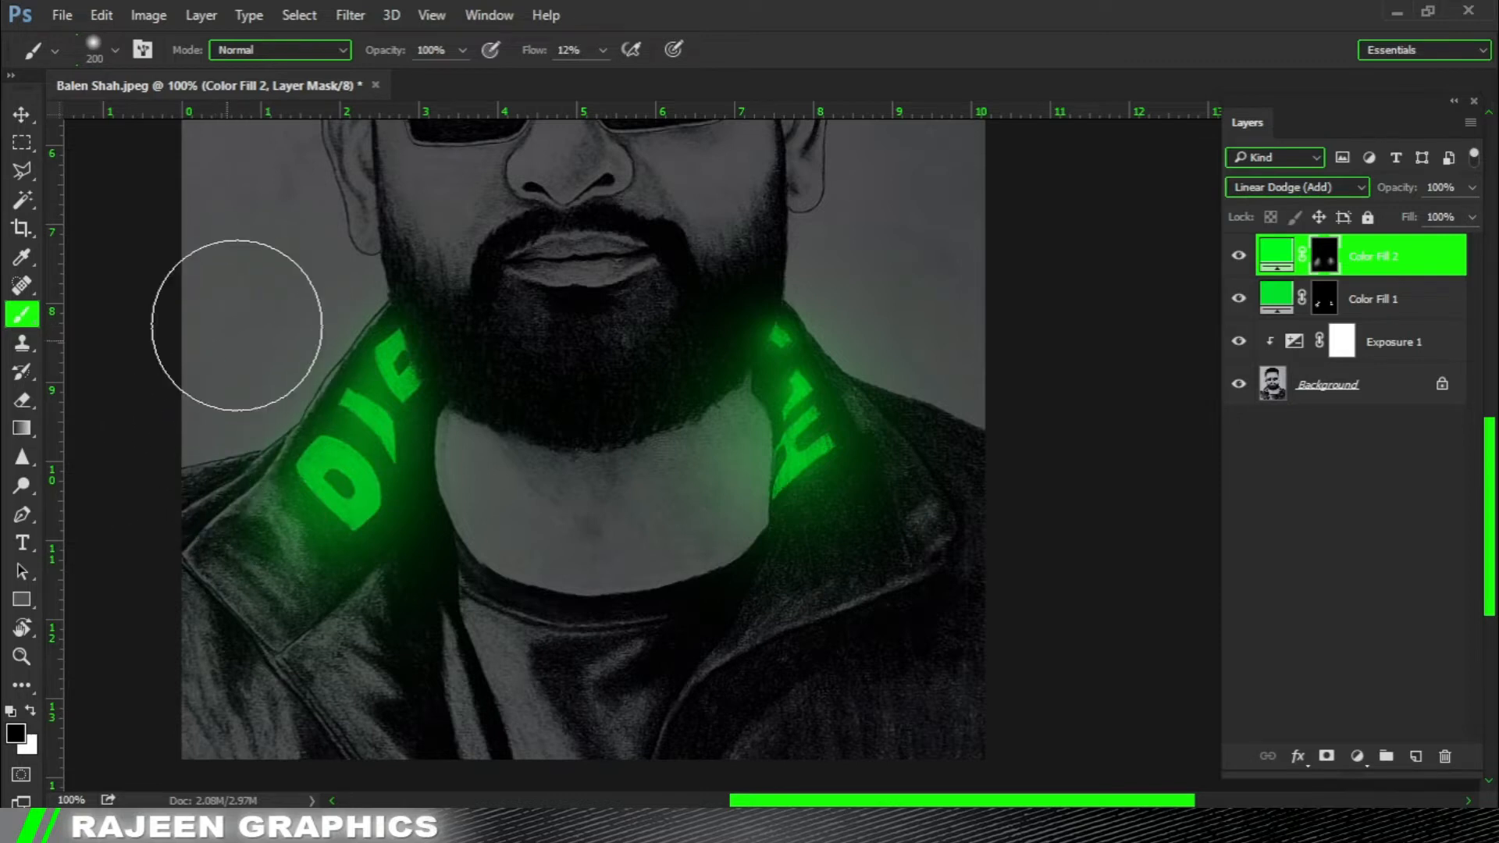
pyautogui.hotkey('ctrl', '-')
pyautogui.hotkey('ctrl', '-')
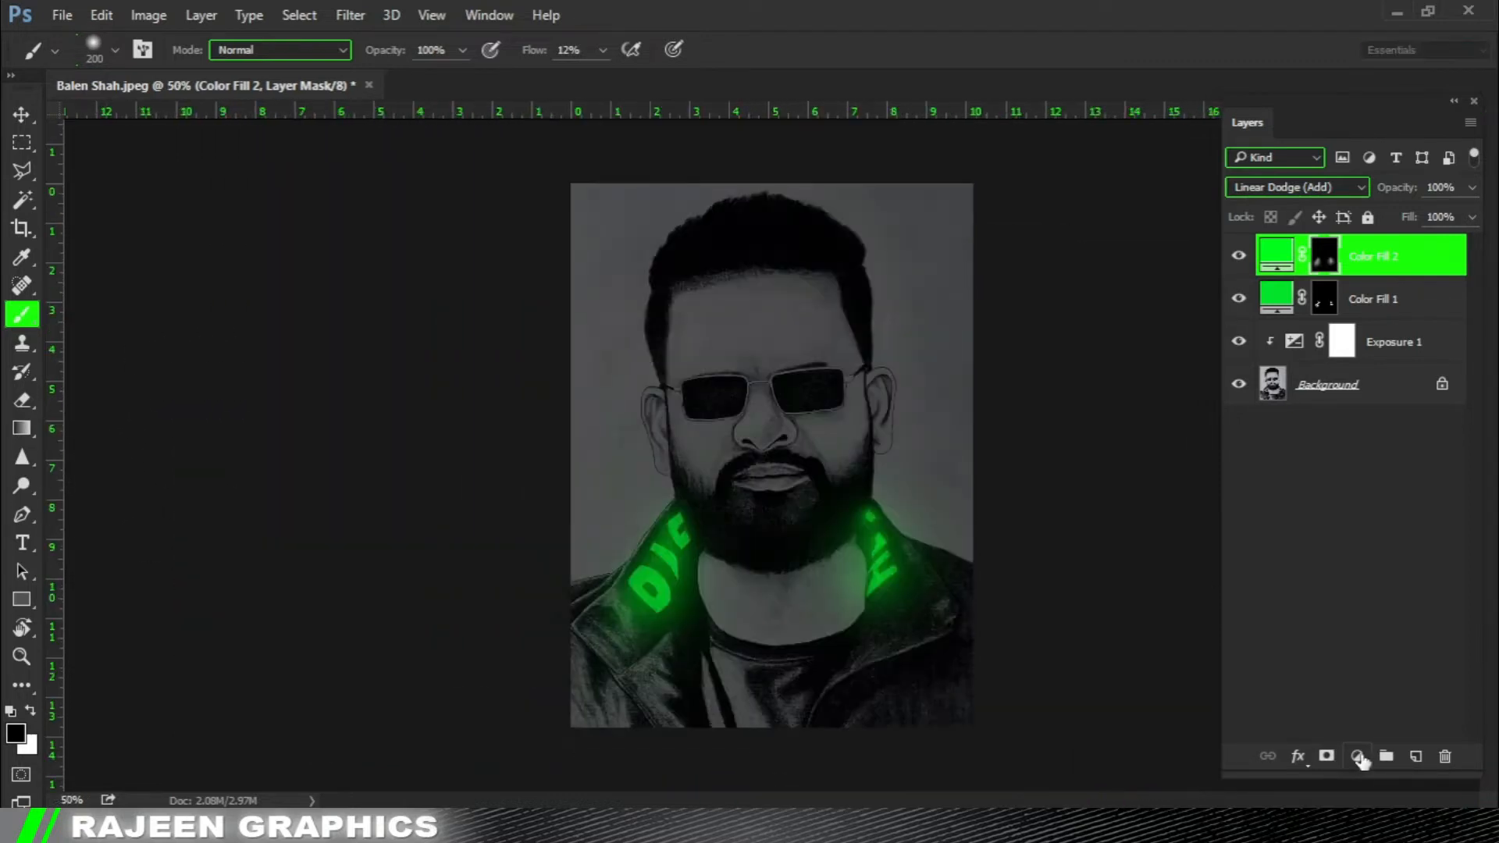
# Duplicate the Color Fill 2 layer and set the copy's blend mode to Lighten at 11% opacity.
pyautogui.hotkey('ctrl', 'j')
pyautogui.press('x')
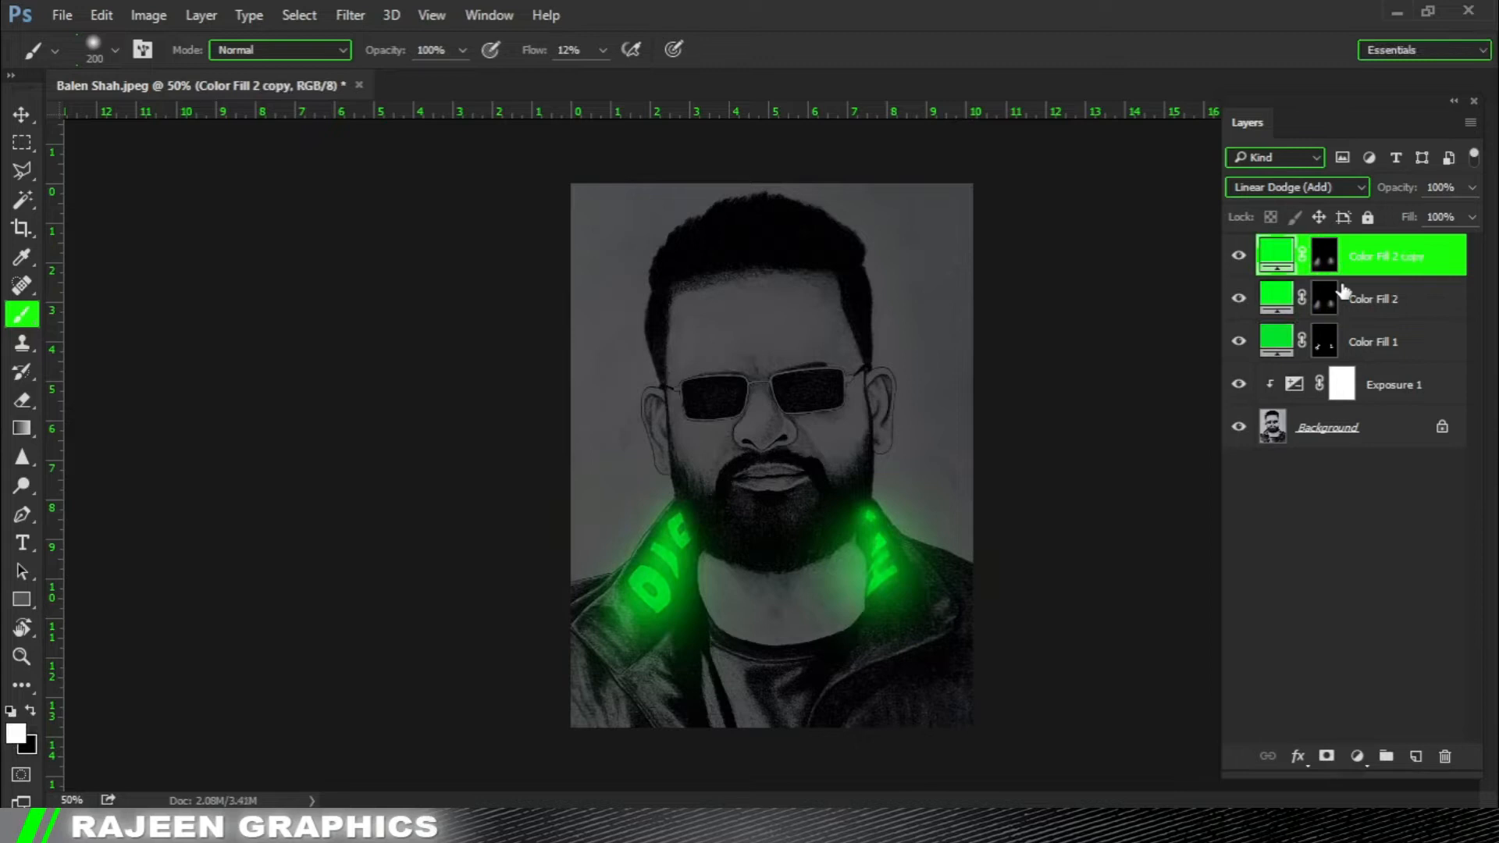
pyautogui.click(1316, 189)
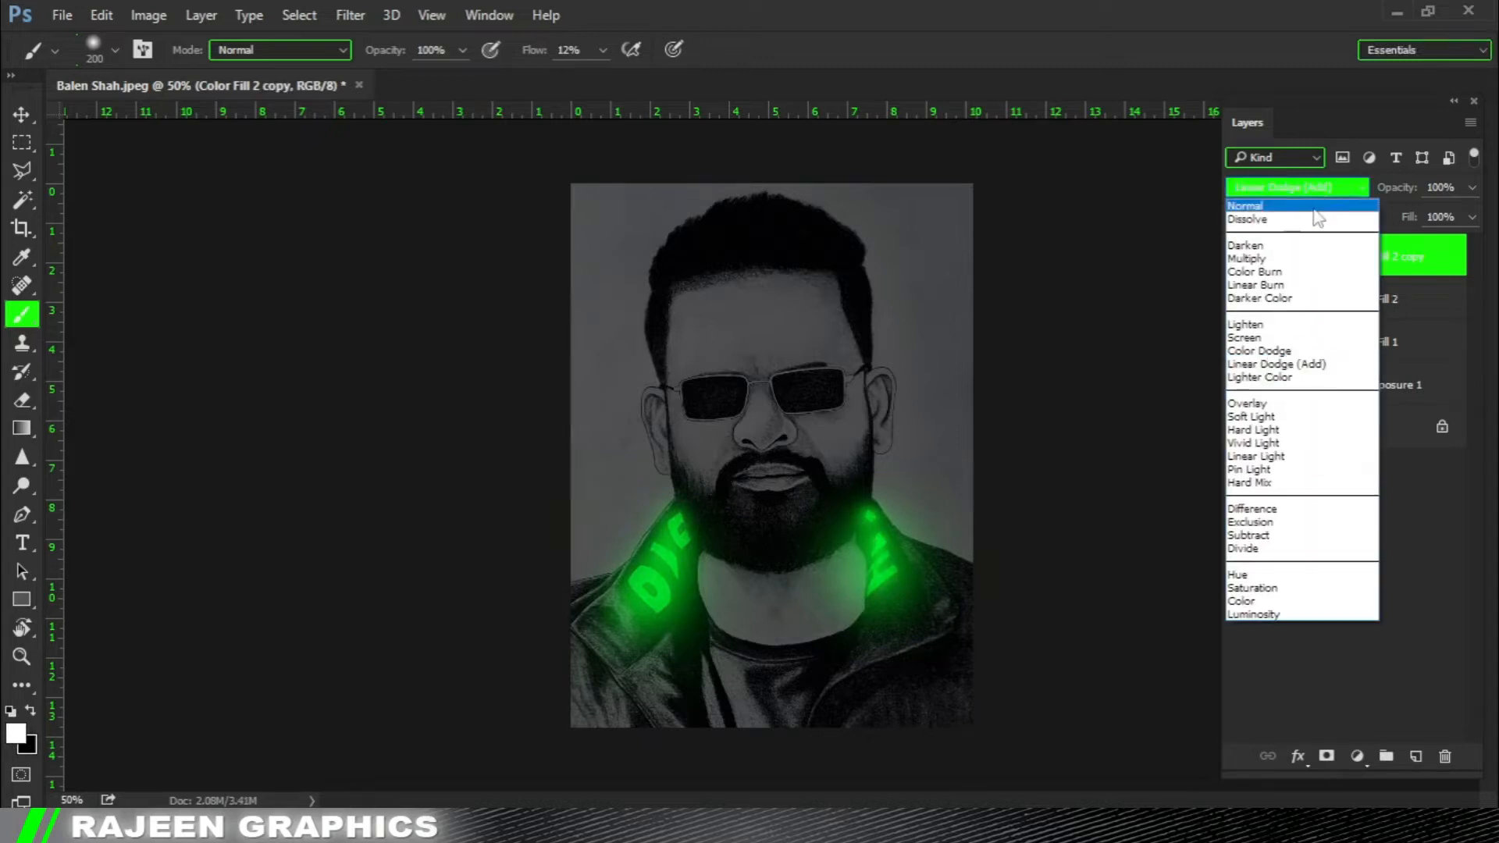
pyautogui.click(1299, 328)
pyautogui.click(1472, 187)
pyautogui.moveTo(1462, 217); pyautogui.dragTo(1379, 215)
pyautogui.click(1263, 258)
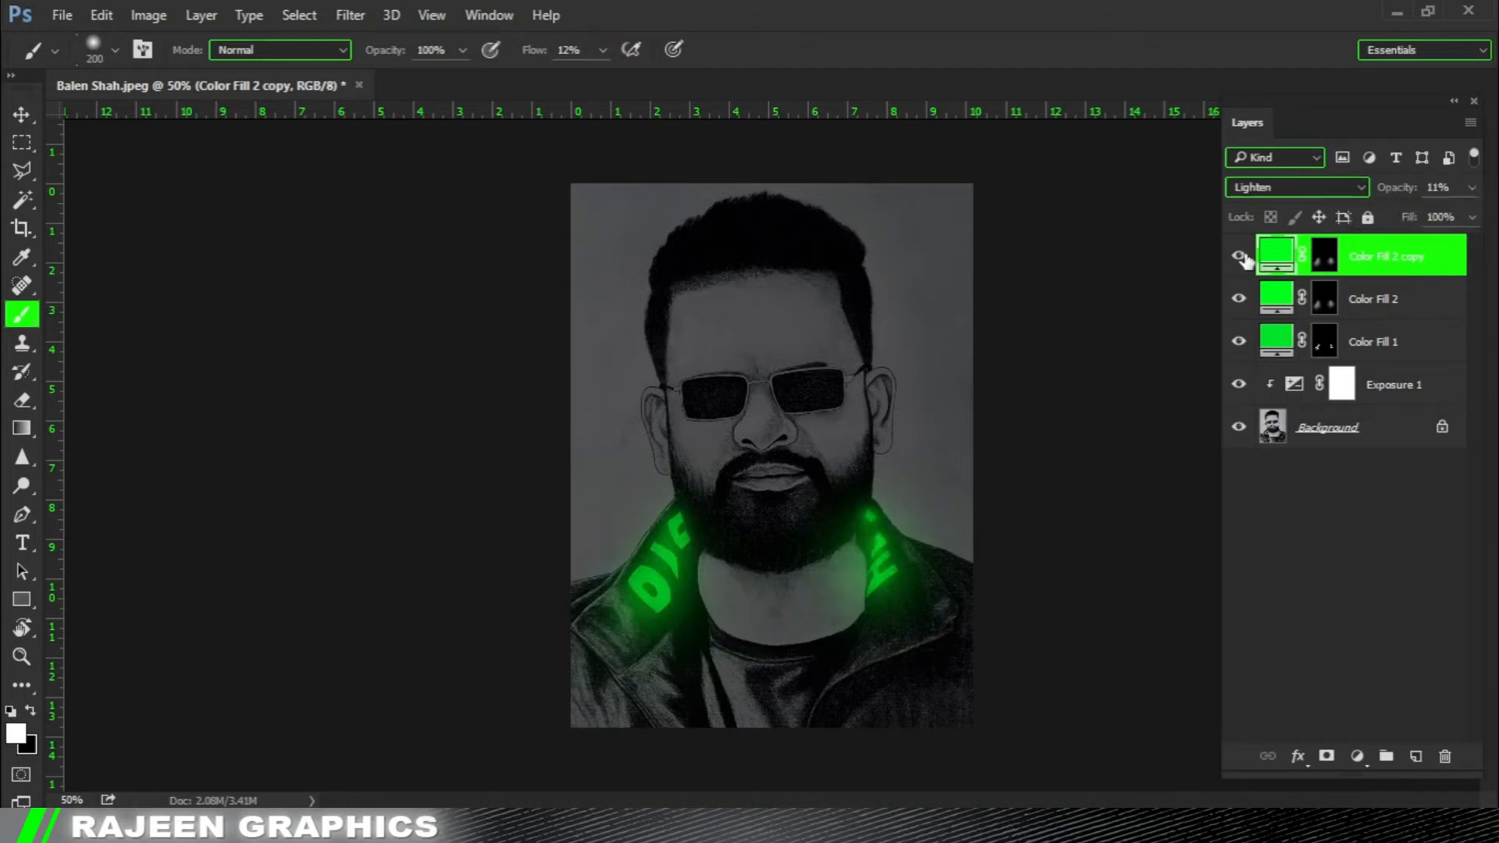
pyautogui.scroll(-1, 1175, 314)
pyautogui.scroll(1, 917, 552)
# Add a Solid Color fill layer in bright yellowish green (#54ff00) above the duplicated glow layer.
pyautogui.click(1356, 758)
pyautogui.click(1343, 283)
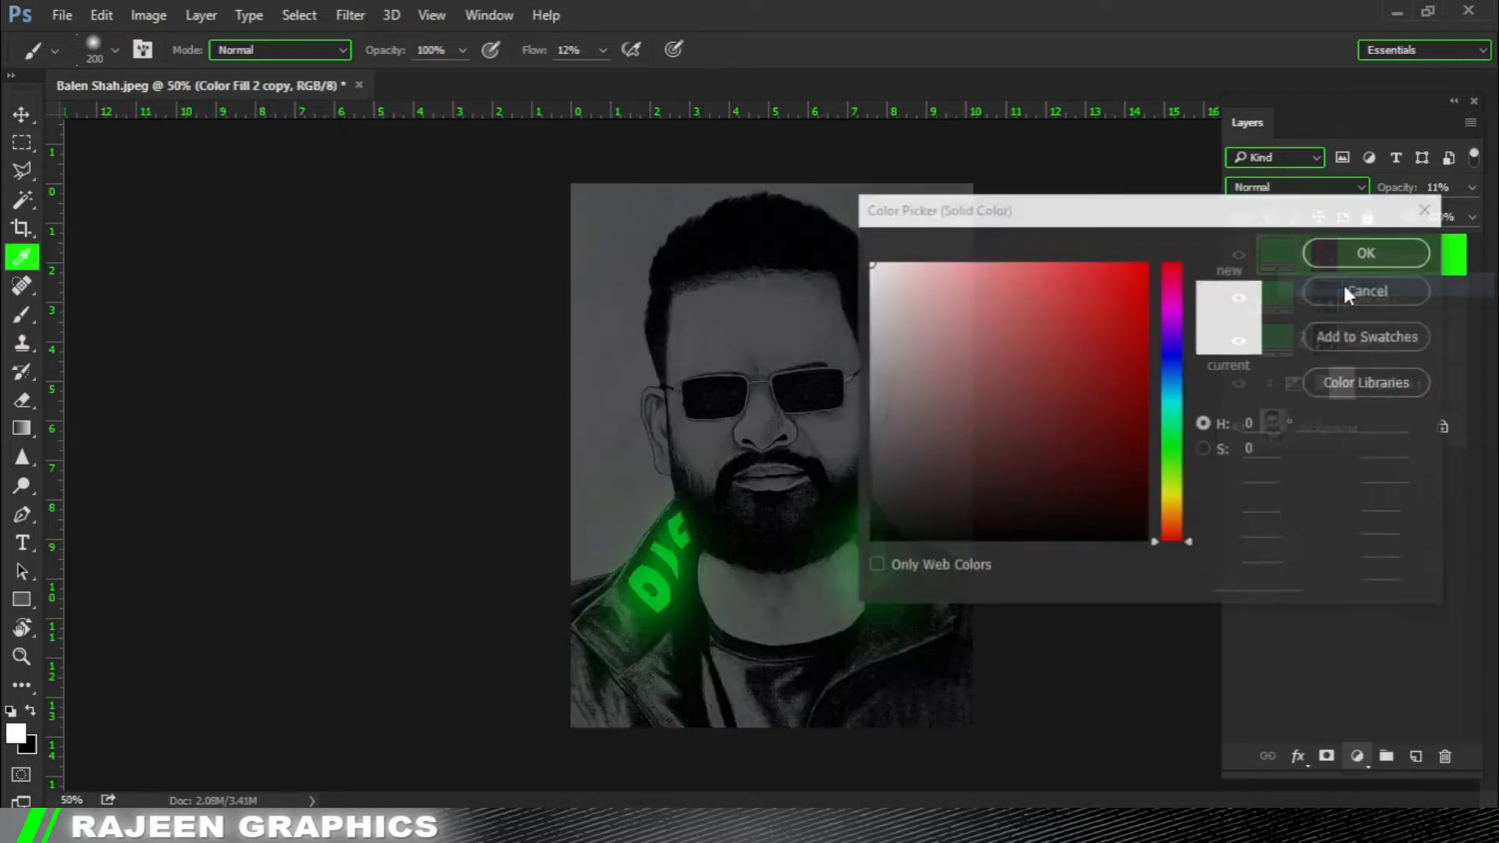
pyautogui.click(1177, 428)
pyautogui.moveTo(1179, 432); pyautogui.dragTo(1181, 446)
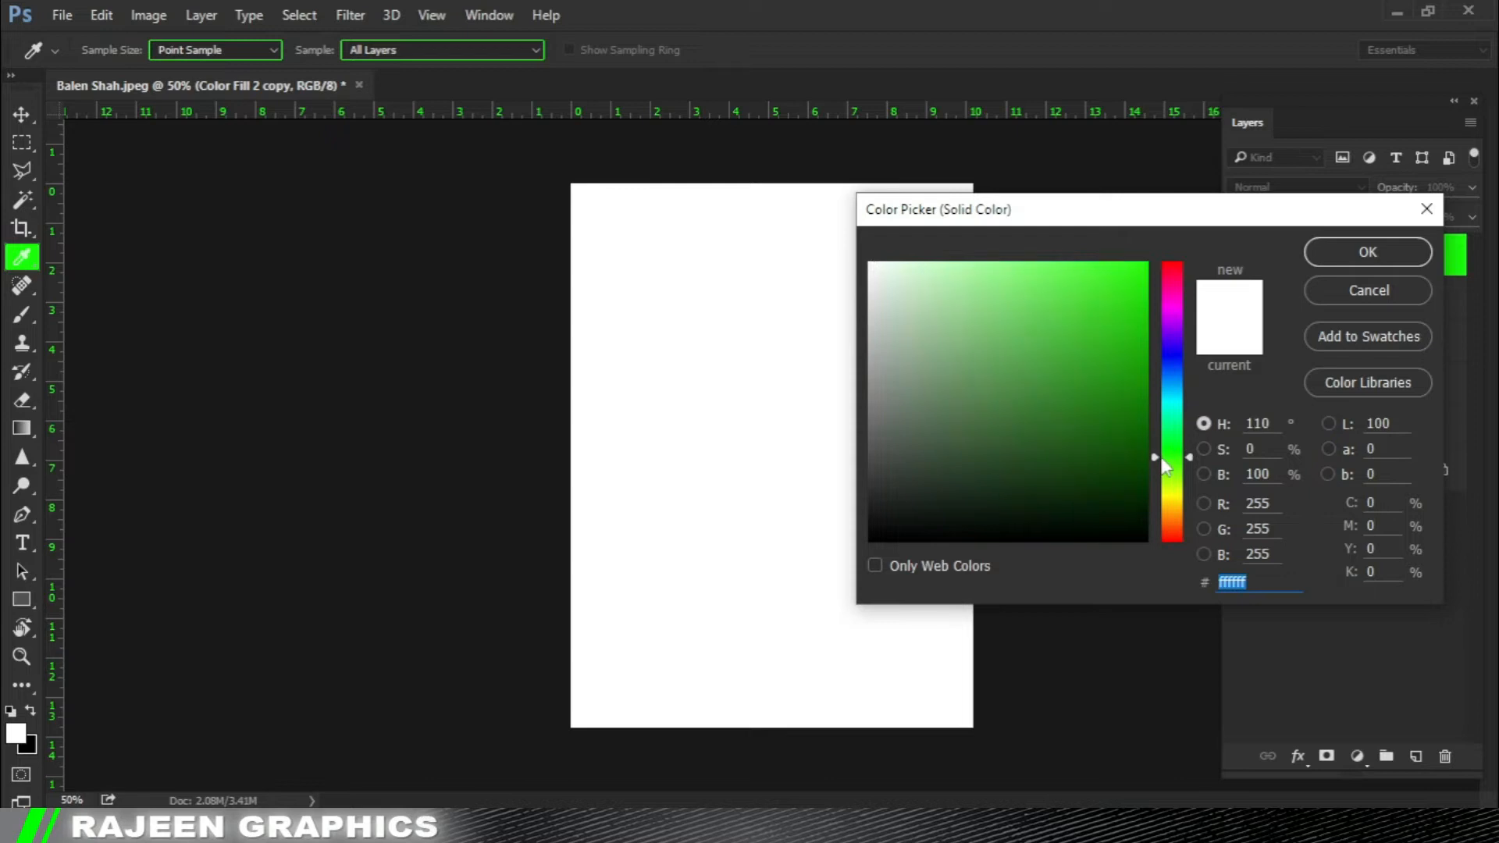
pyautogui.moveTo(1128, 356); pyautogui.dragTo(1148, 262)
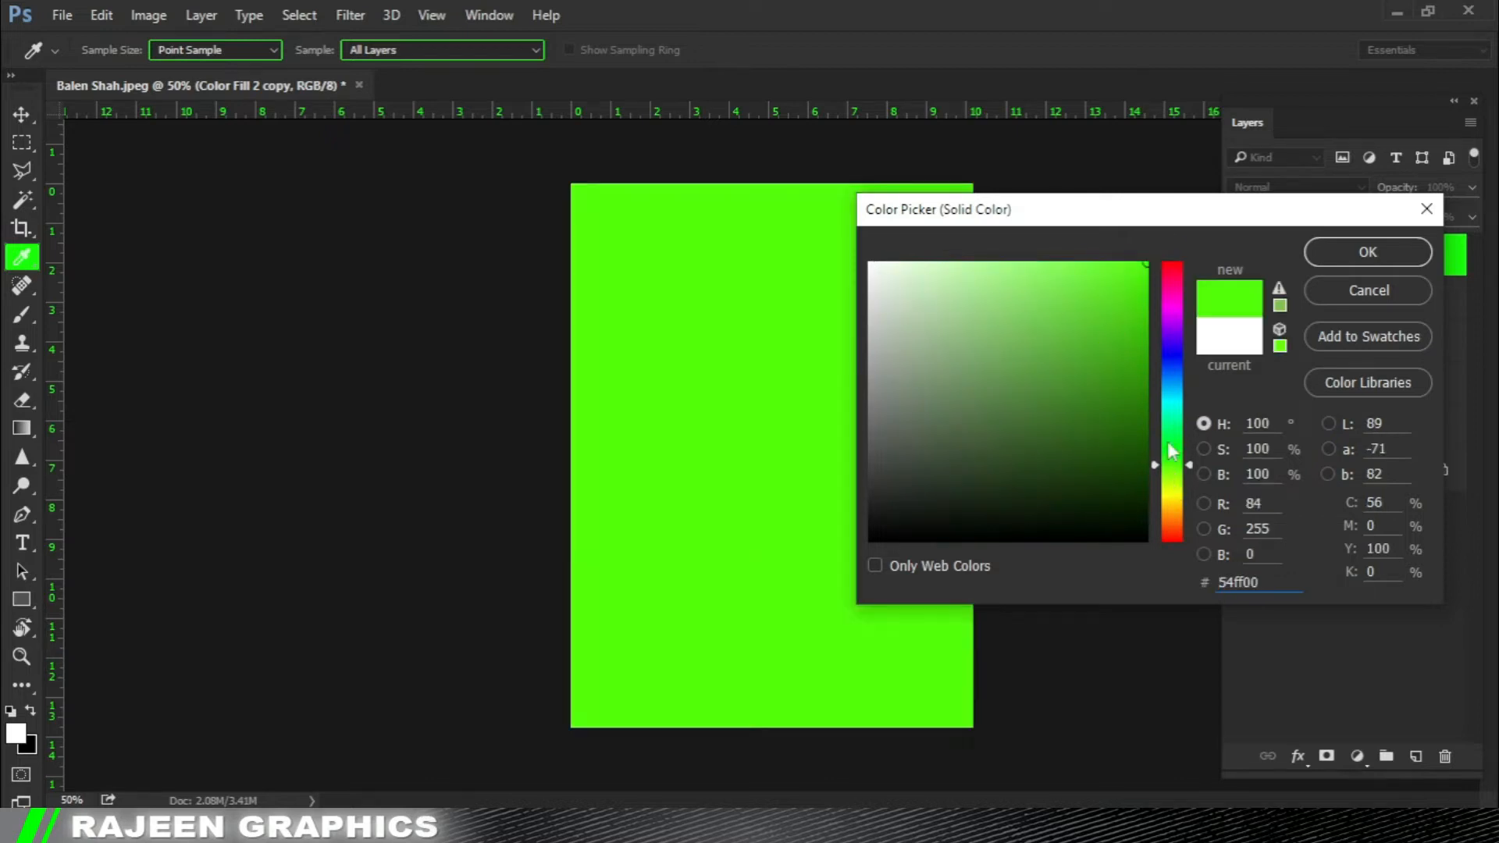
pyautogui.click(1368, 252)
# Set Color Fill 3's blend mode to Soft Light and invert its mask to hide the fill.
pyautogui.click(1295, 187)
pyautogui.click(1282, 353)
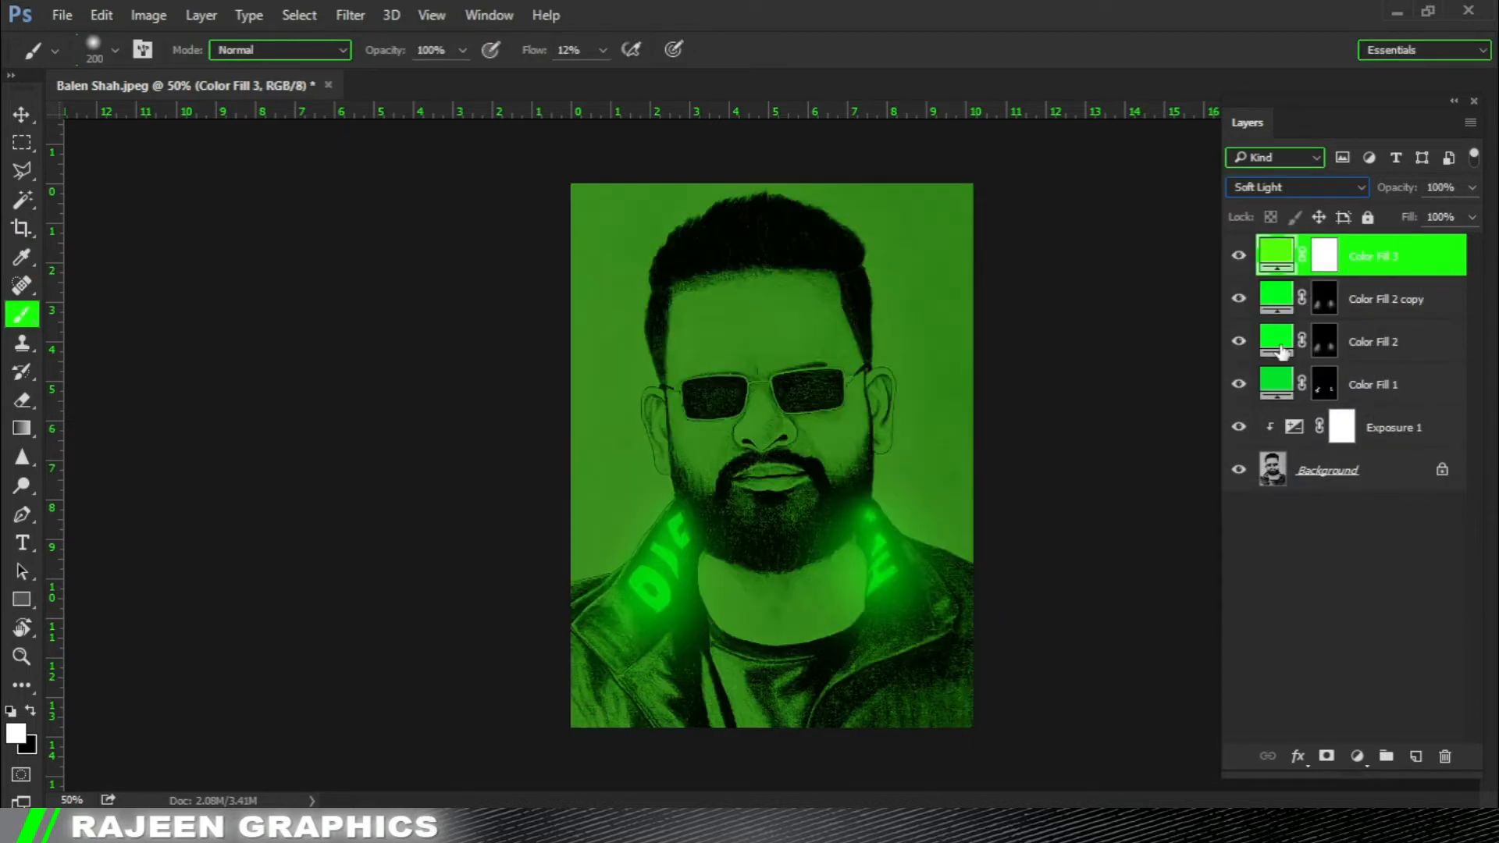
pyautogui.click(1325, 258)
pyautogui.press('x')
pyautogui.hotkey('ctrl', 'i')
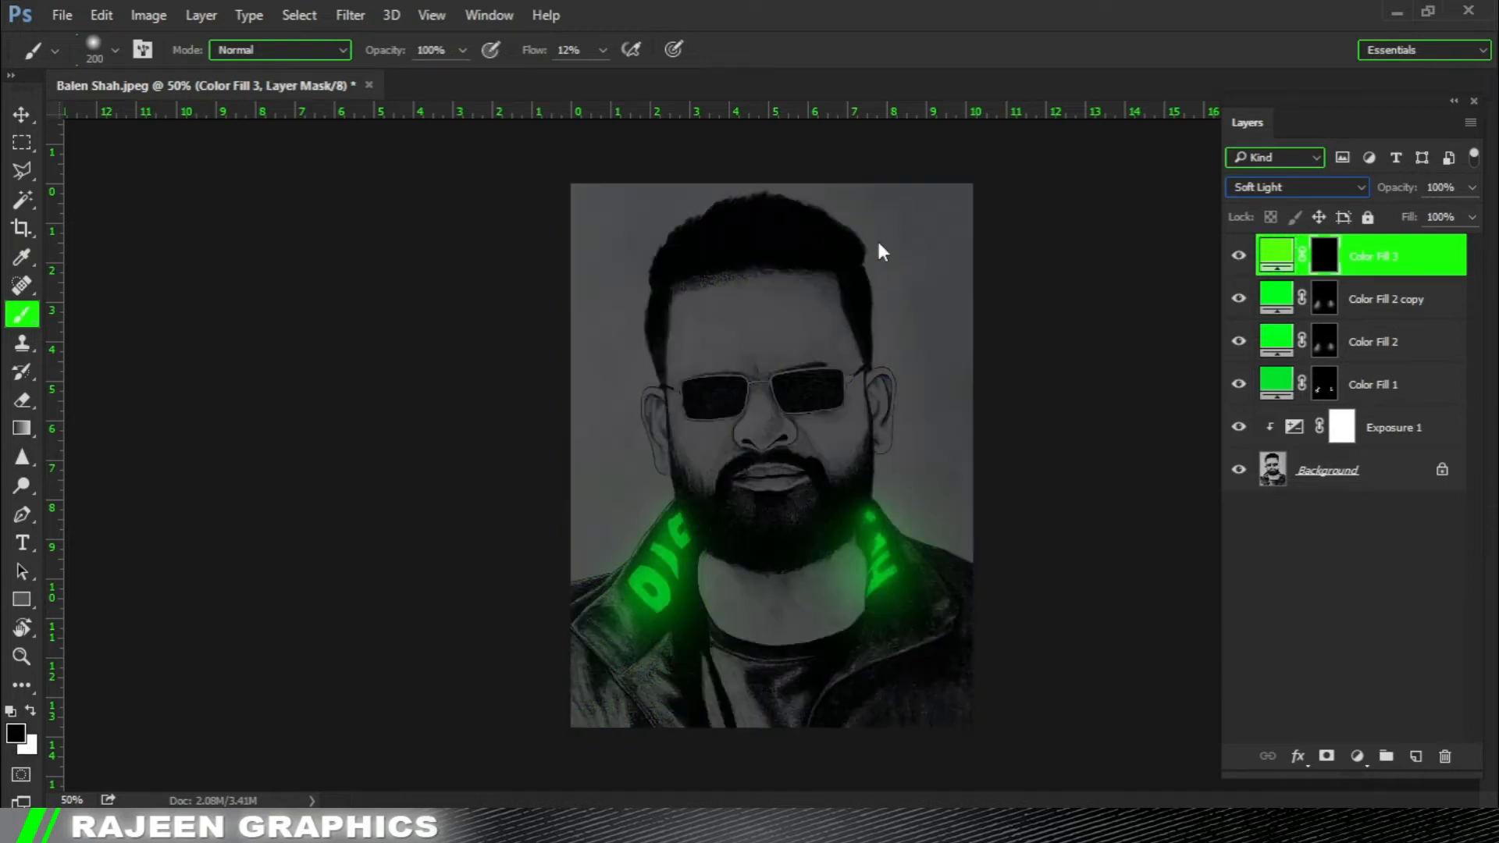
# Brighten the left collar's letters by brushing white on Color Fill 3's mask with a small brush, reduced to 25 px.
pyautogui.keyDown('ctrl'); pyautogui.click(696, 518); pyautogui.keyUp('ctrl')
pyautogui.keyDown('ctrl'); pyautogui.click(696, 519); pyautogui.keyUp('ctrl')
pyautogui.moveTo(621, 519); pyautogui.dragTo(483, 371)
pyautogui.keyDown('ctrl'); pyautogui.click(478, 548); pyautogui.keyUp('ctrl')
pyautogui.press('x')
pyautogui.press('[')
pyautogui.press('[')
pyautogui.press('[')
pyautogui.press('[')
pyautogui.press('[')
pyautogui.press('[')
pyautogui.press('[')
pyautogui.press('[')
pyautogui.press('[')
pyautogui.press('[')
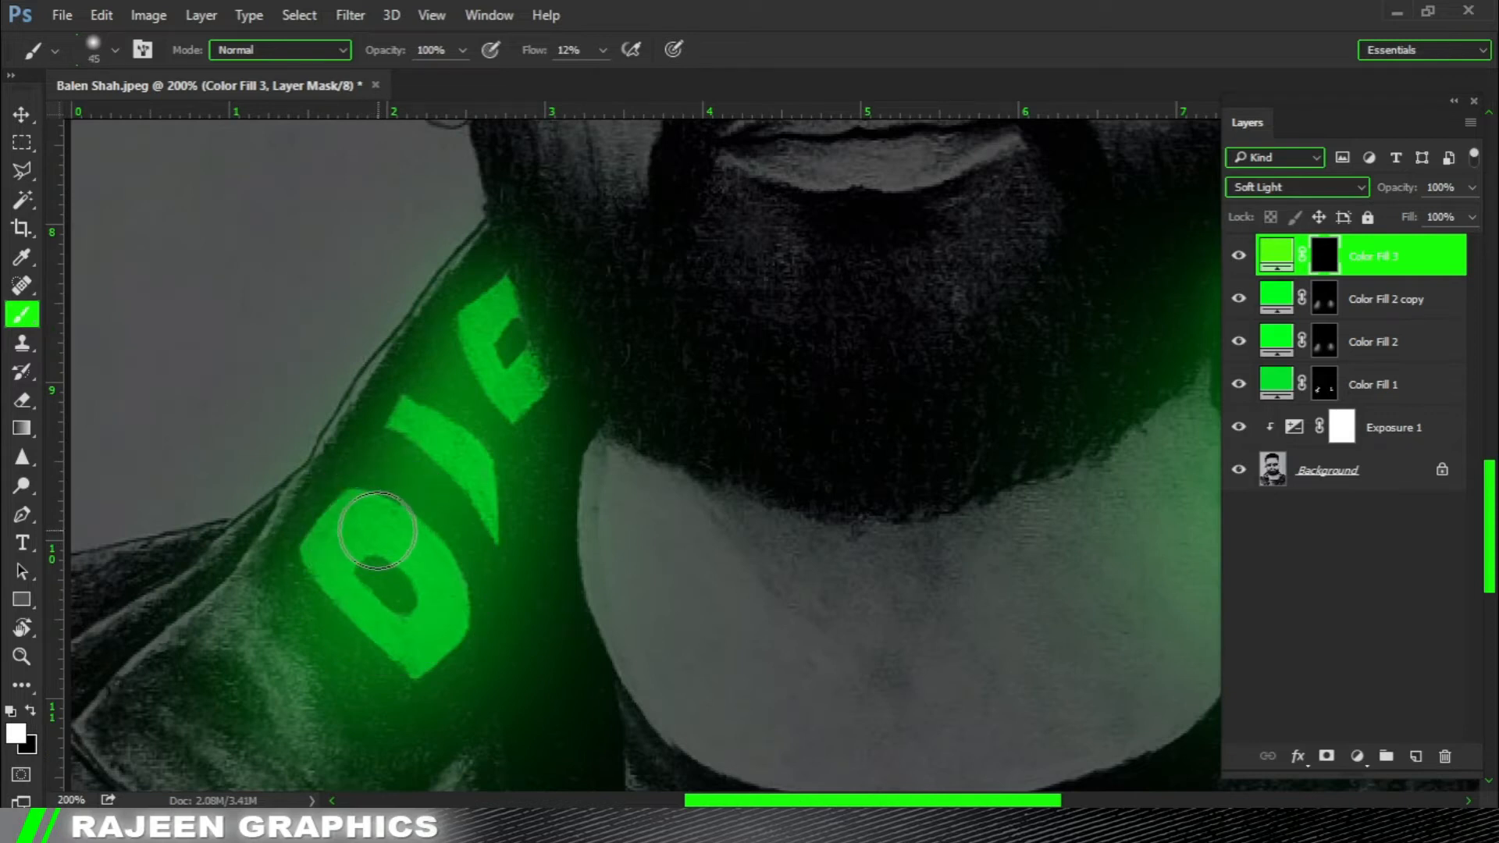
pyautogui.press('[')
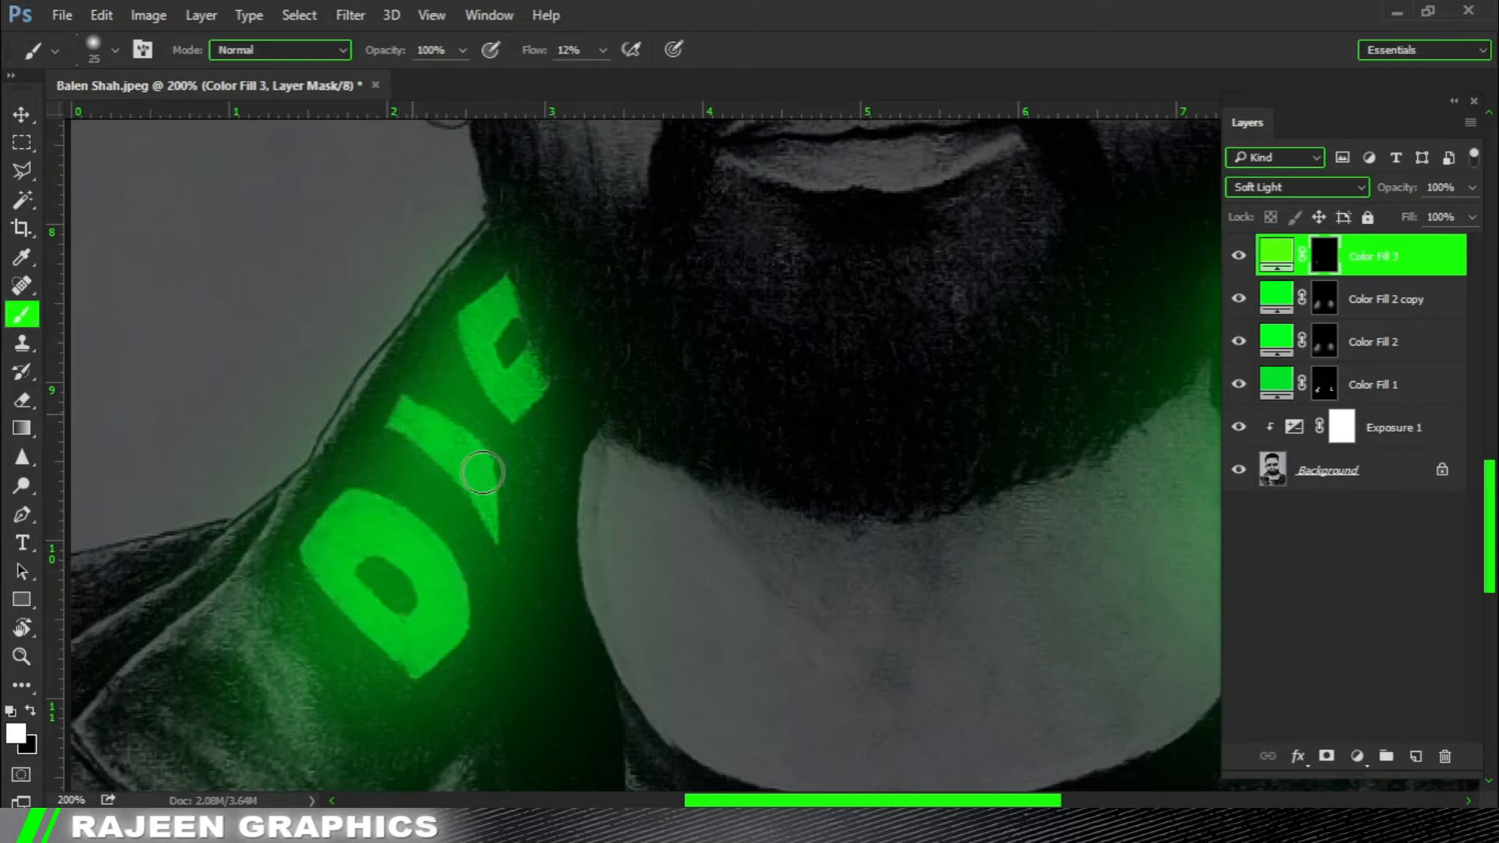
pyautogui.moveTo(492, 305); pyautogui.dragTo(473, 326)
# Brighten the right collar's letters on Color Fill 3's mask with a white 30 px brush, then enlarge the brush to 150 px.
pyautogui.press(']')
pyautogui.press(']')
pyautogui.moveTo(1001, 473); pyautogui.dragTo(540, 490)
pyautogui.moveTo(822, 316); pyautogui.dragTo(811, 309)
pyautogui.moveTo(851, 413); pyautogui.dragTo(845, 396)
pyautogui.press('[')
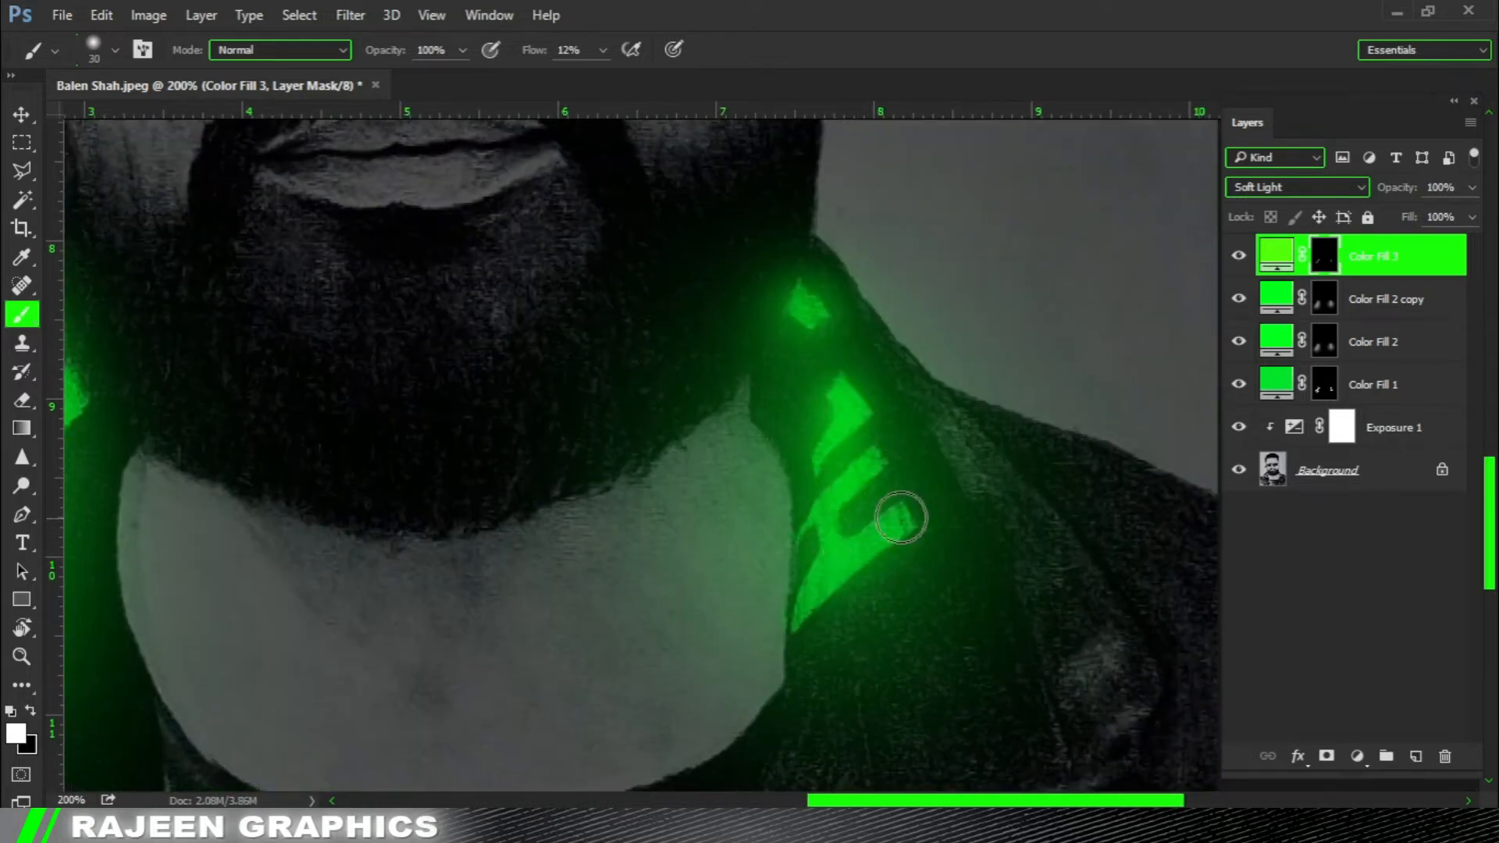
pyautogui.press(']')
pyautogui.press(']')
pyautogui.press(']')
pyautogui.press(']')
pyautogui.press(']')
pyautogui.press(']')
pyautogui.press(']')
pyautogui.press(']')
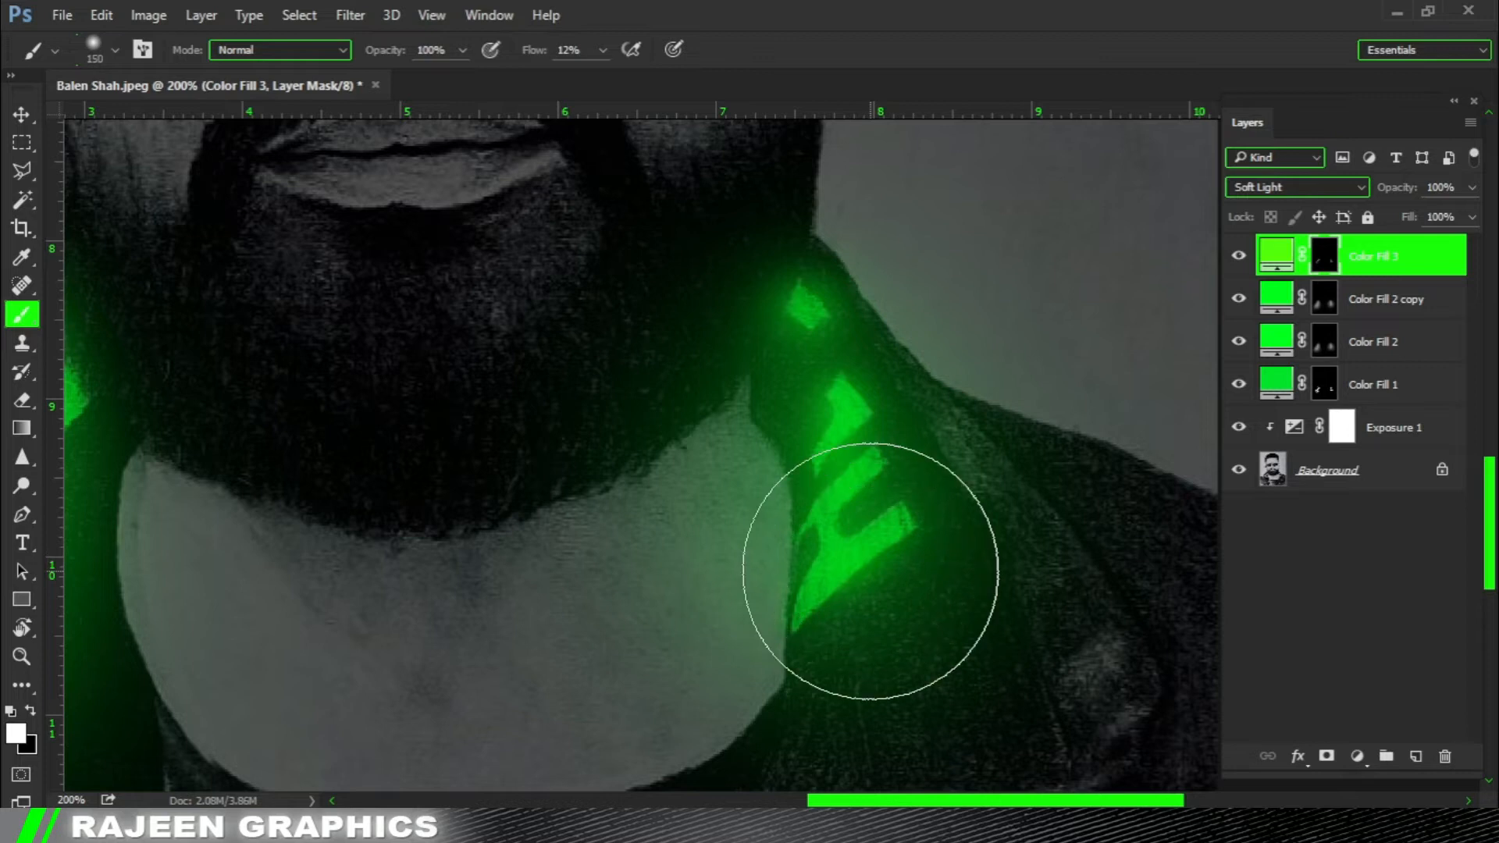
pyautogui.hotkey('ctrl', '-')
pyautogui.hotkey('ctrl', '-')
pyautogui.hotkey('ctrl', '-')
pyautogui.hotkey('ctrl', '-')
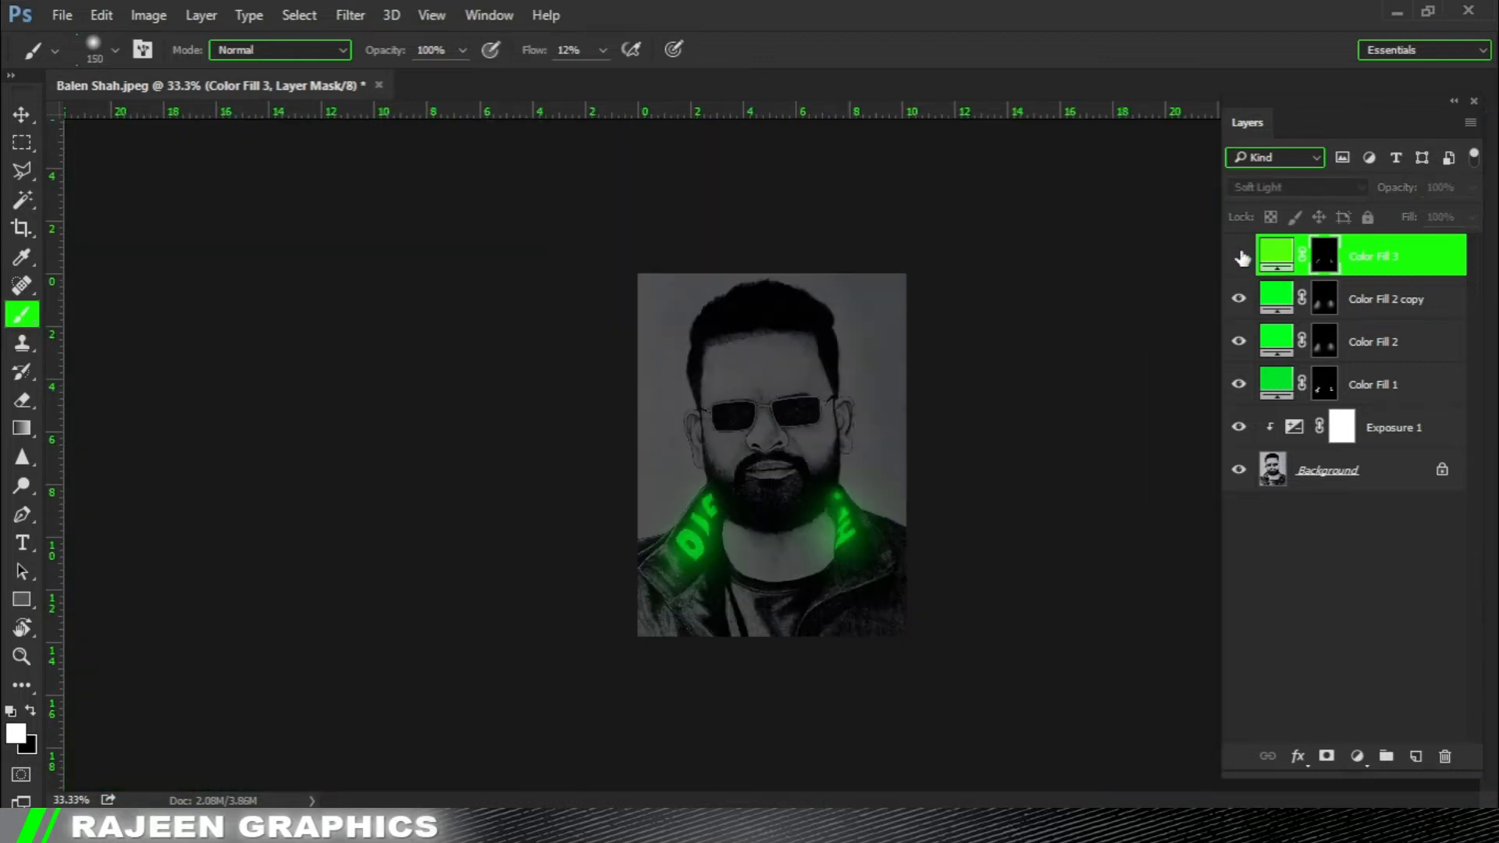
# Add a fourth Solid Color fill layer in pure bright green (#00f422) on top of the stack.
pyautogui.press('v')
pyautogui.keyDown('ctrl'); pyautogui.click(948, 445); pyautogui.keyUp('ctrl')
pyautogui.click(1358, 756)
pyautogui.click(1336, 288)
pyautogui.click(1182, 443)
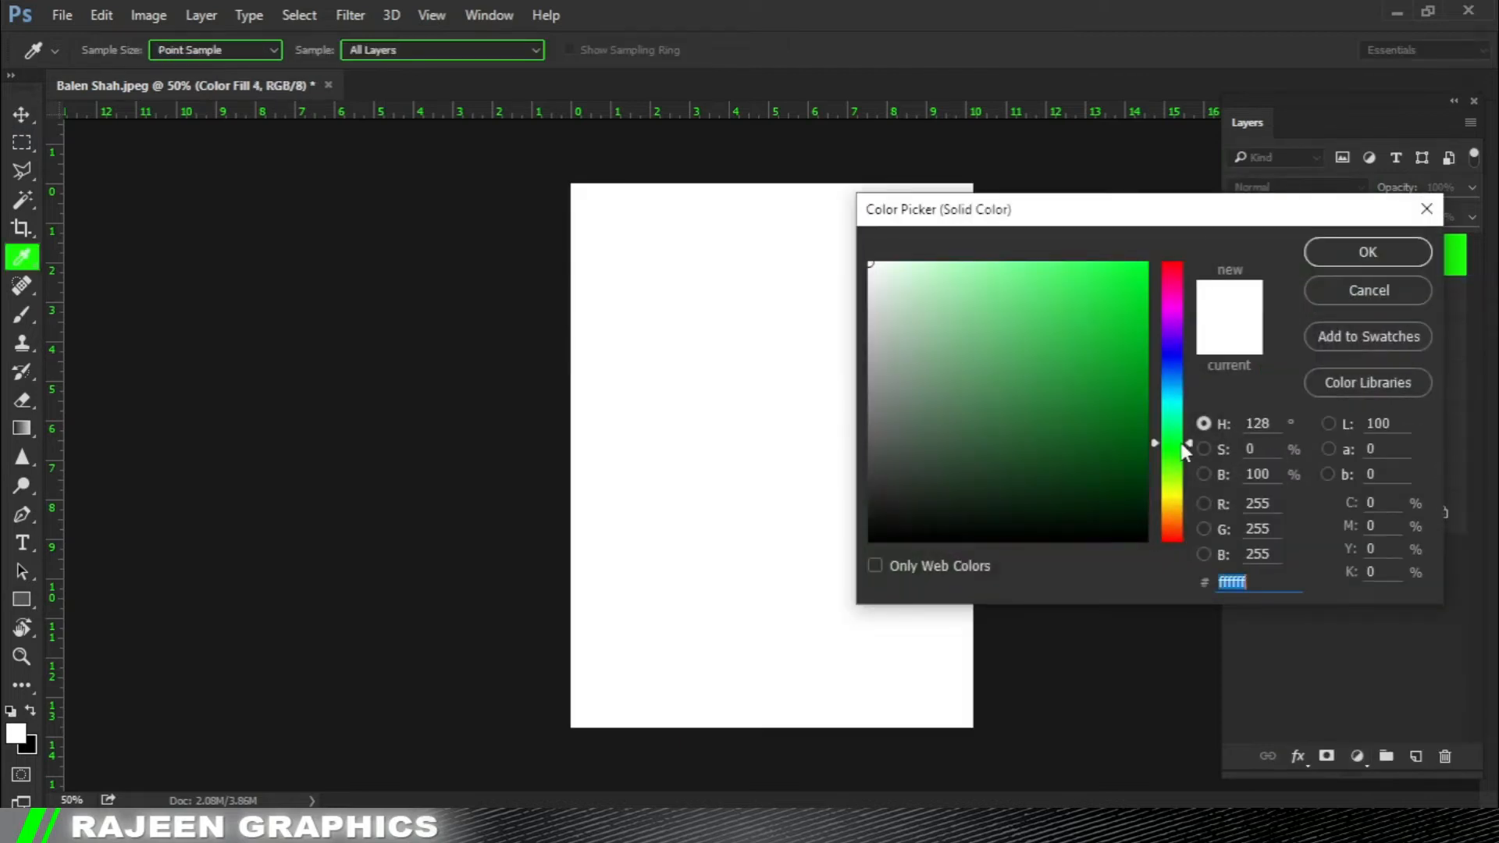
pyautogui.click(1146, 274)
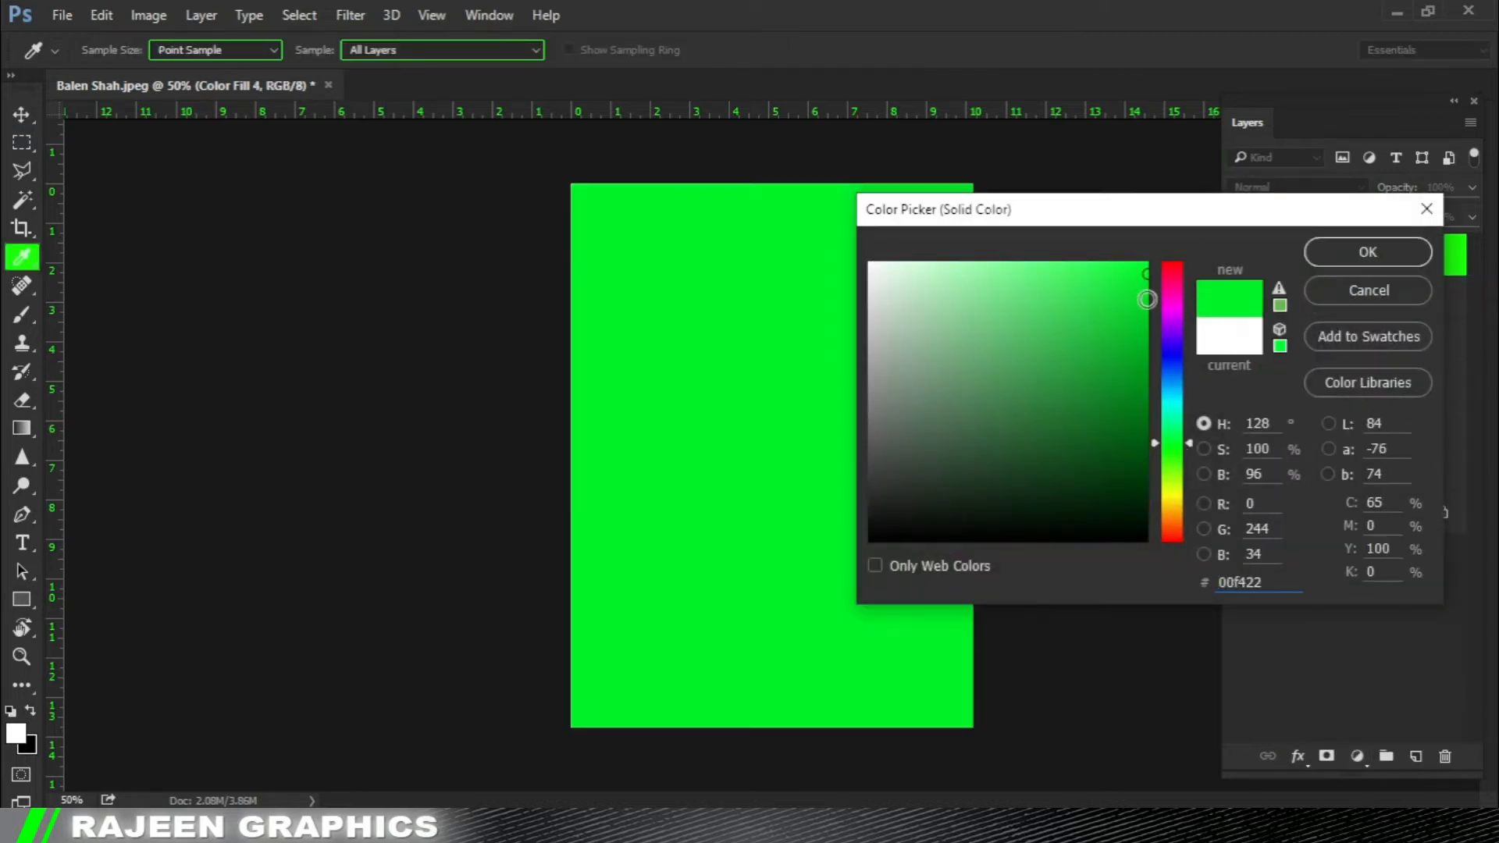
pyautogui.click(1343, 251)
# Set Color Fill 4's blend mode to Overlay and invert its mask to hide the fill.
pyautogui.hotkey('shift', '+')
pyautogui.hotkey('shift', '+')
pyautogui.hotkey('shift', '+')
pyautogui.hotkey('shift', '+')
pyautogui.hotkey('shift', '+')
pyautogui.hotkey('shift', '+')
pyautogui.hotkey('shift', '+')
pyautogui.hotkey('shift', '+')
pyautogui.hotkey('shift', '+')
pyautogui.hotkey('shift', '+')
pyautogui.hotkey('shift', '+')
pyautogui.hotkey('shift', '+')
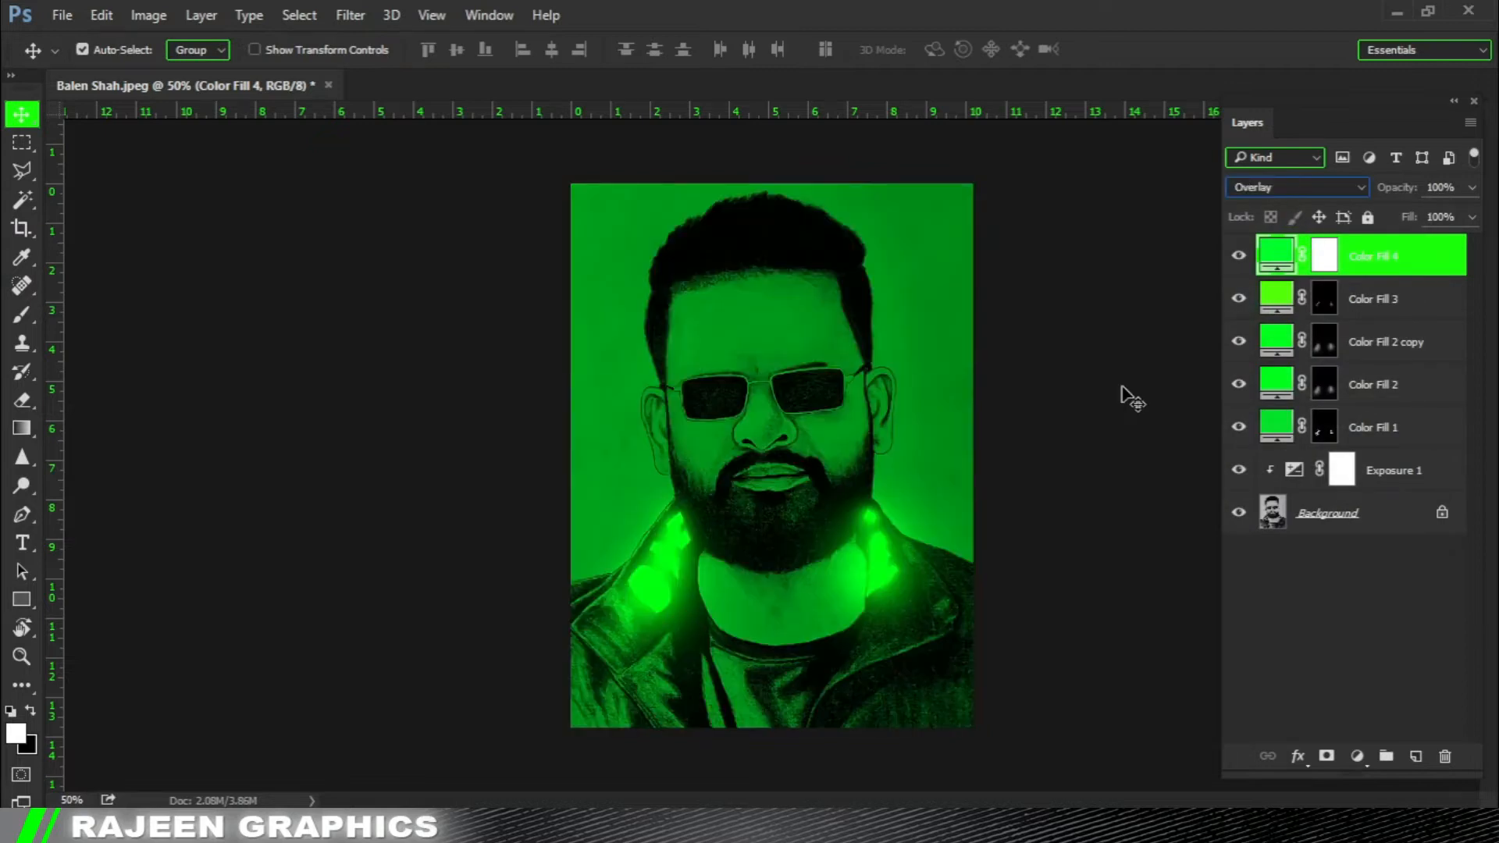
pyautogui.click(1325, 256)
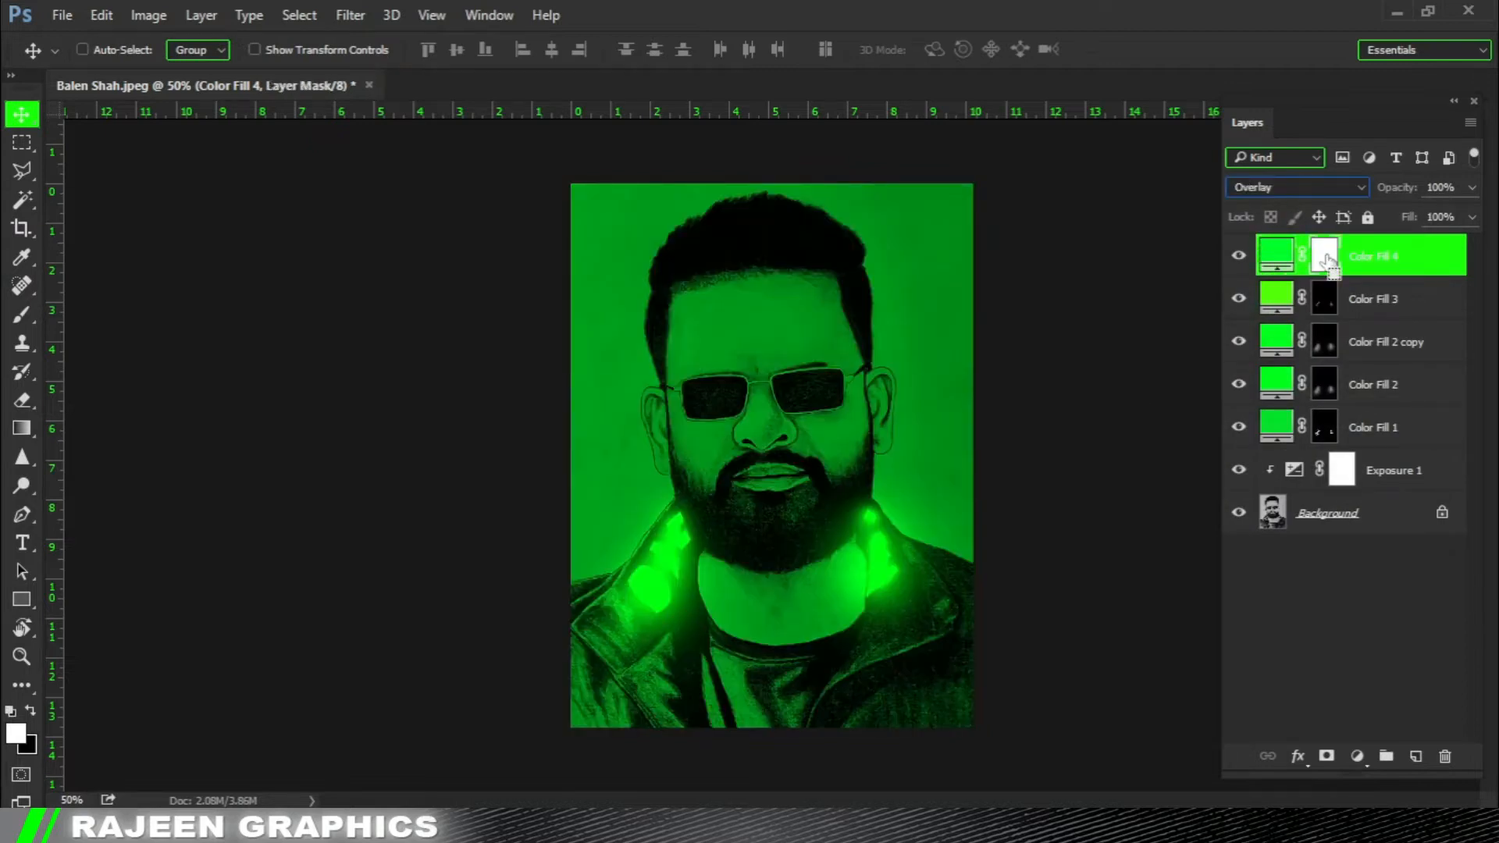
pyautogui.hotkey('ctrl', 'i')
# Paint green light onto the beard's left side on Color Fill 4's mask with a soft white brush at 17% flow.
pyautogui.scroll(2, 746, 547)
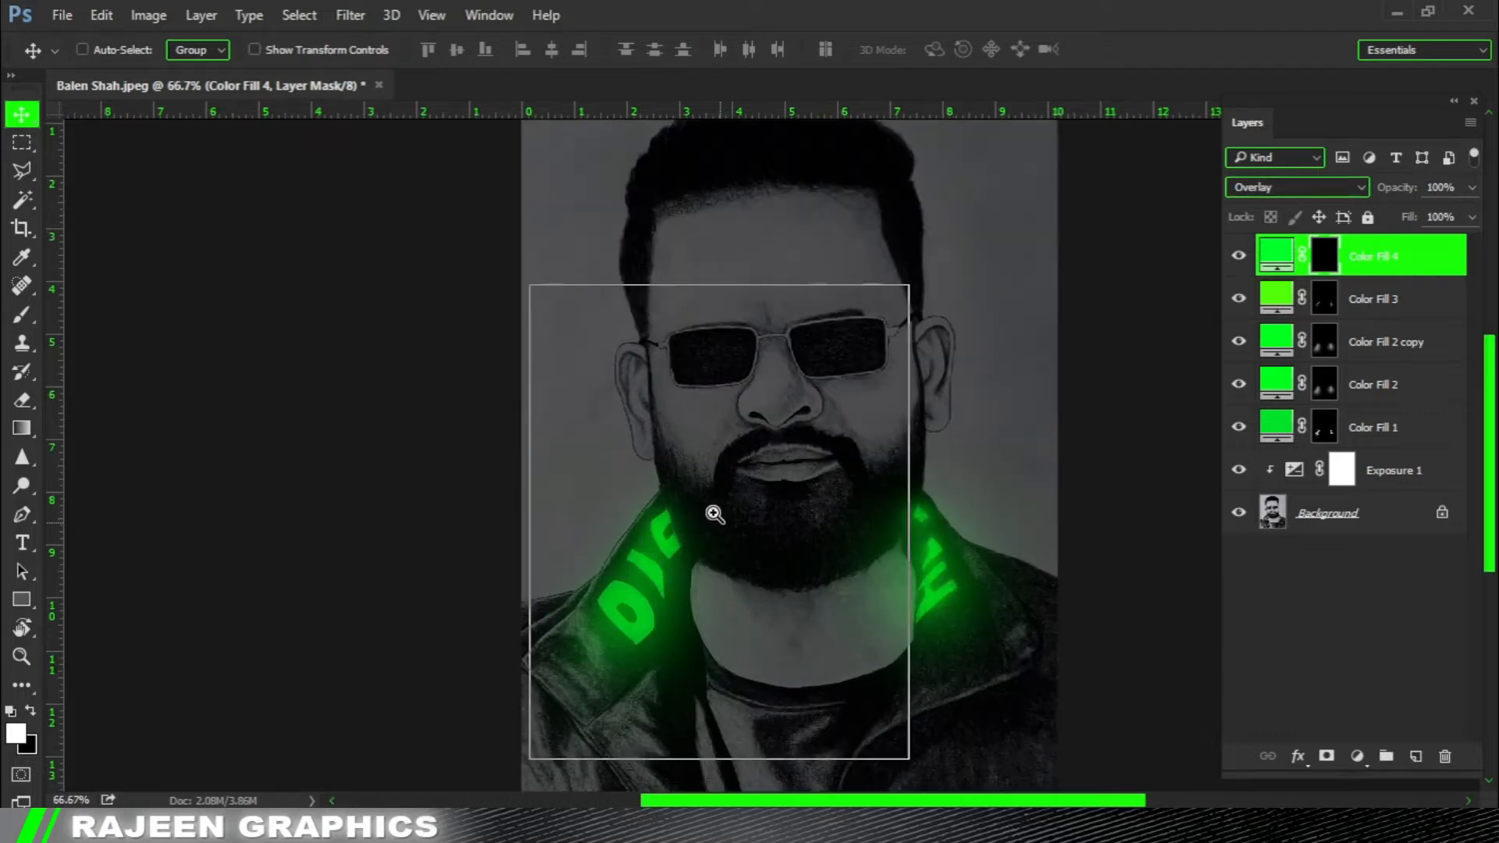
pyautogui.press('b')
pyautogui.moveTo(746, 492); pyautogui.dragTo(589, 383)
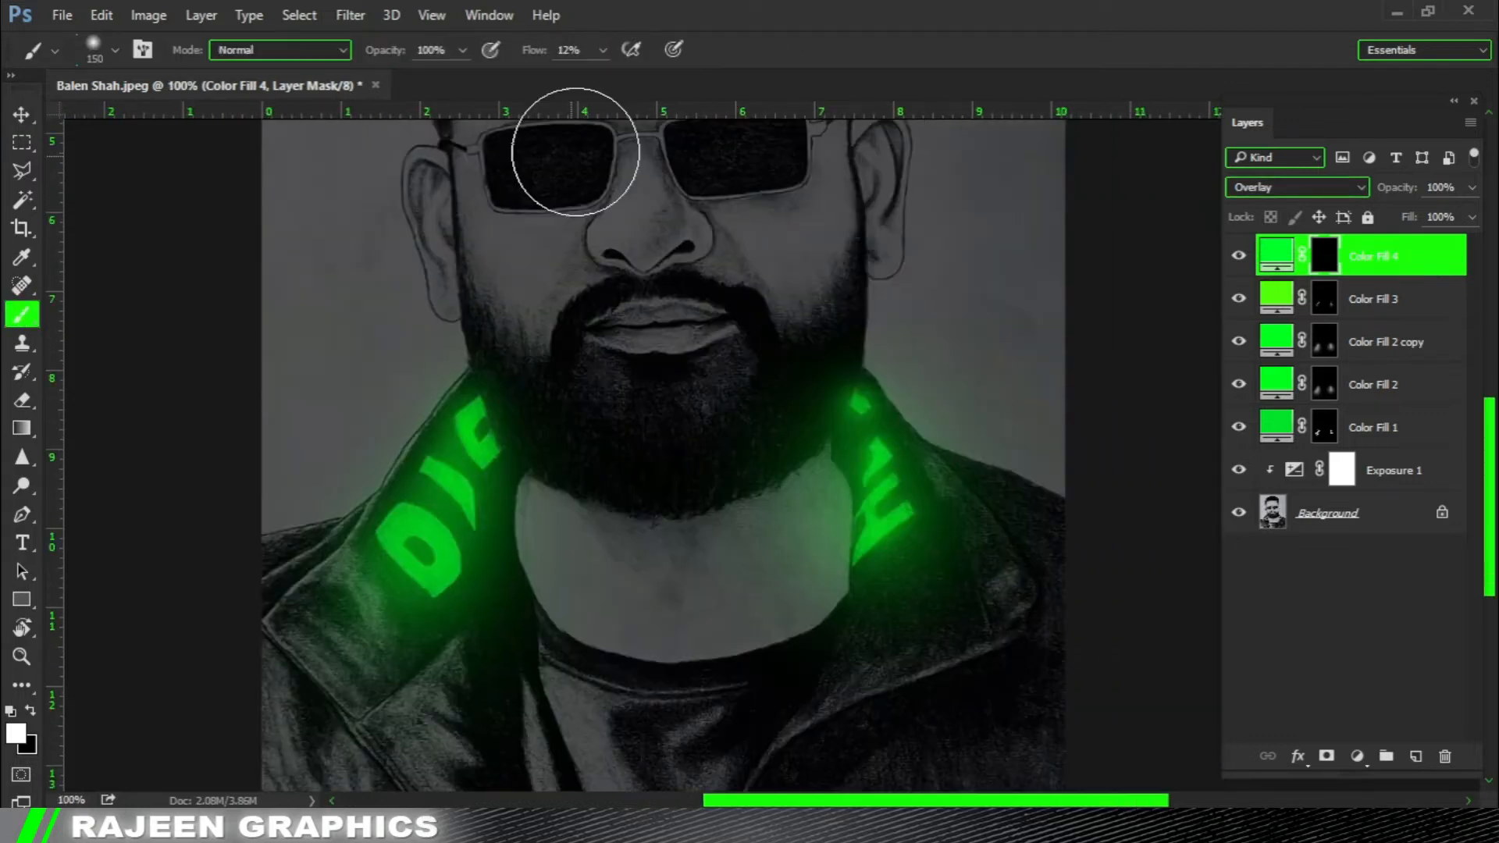
pyautogui.click(604, 51)
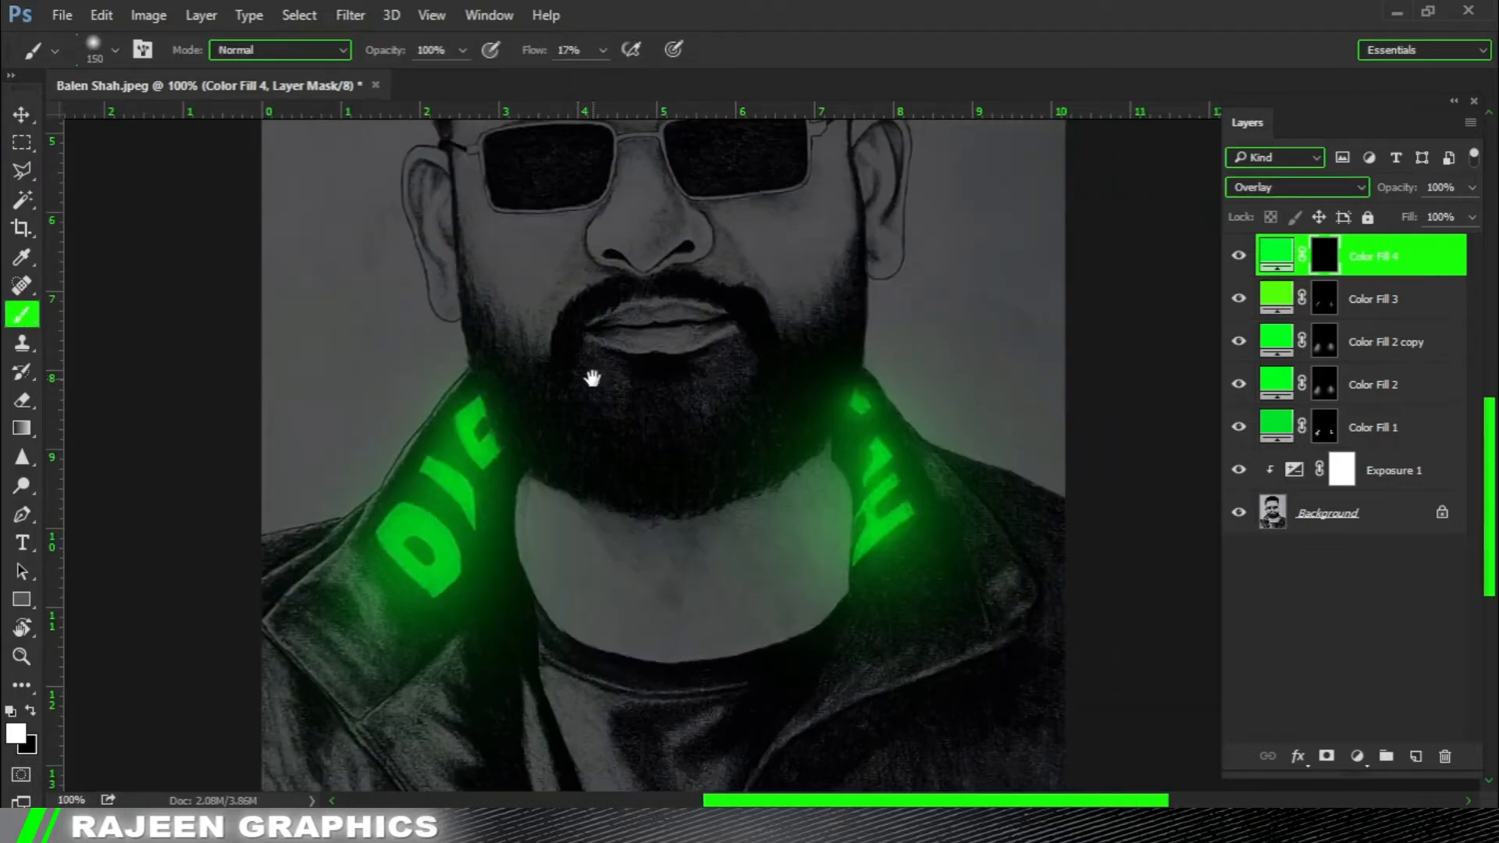
pyautogui.moveTo(589, 378); pyautogui.dragTo(629, 403)
pyautogui.keyDown('ctrl'); pyautogui.click(535, 390); pyautogui.keyUp('ctrl')
pyautogui.press('[')
pyautogui.press('[')
pyautogui.press('[')
pyautogui.press('[')
pyautogui.press('[')
pyautogui.press('[')
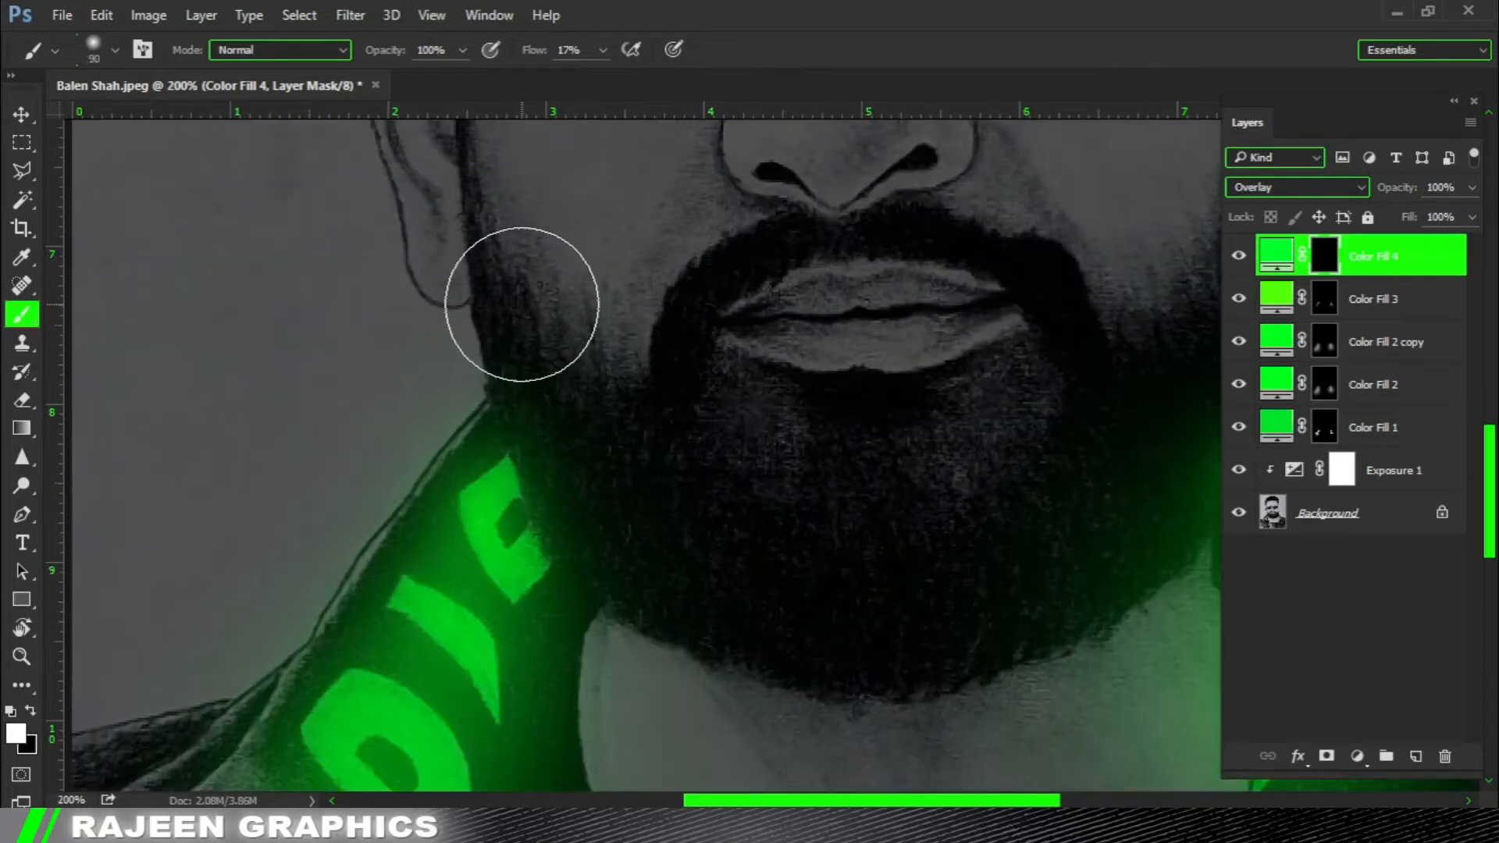
pyautogui.moveTo(509, 308); pyautogui.dragTo(578, 424)
pyautogui.press(']')
pyautogui.press(']')
pyautogui.moveTo(536, 298)
pyautogui.mouseDown()
pyautogui.moveTo(526, 411)
pyautogui.moveTo(512, 295)
pyautogui.moveTo(536, 344)
pyautogui.mouseUp()
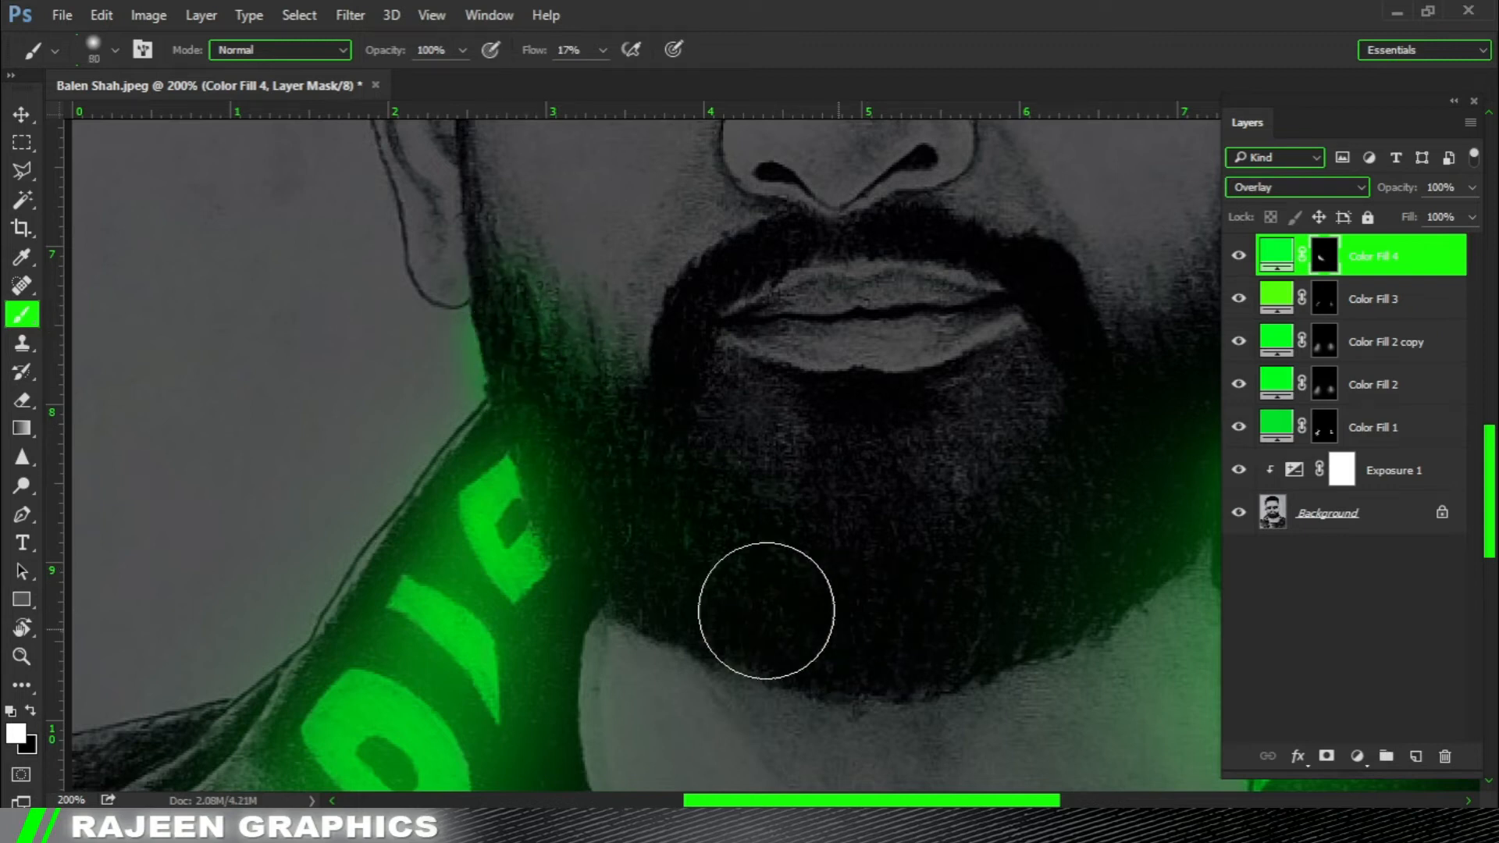
# Erase the green spill outside the left jaw with black on the mask, then restore white as the painting colour.
pyautogui.press('x')
pyautogui.moveTo(411, 328)
pyautogui.mouseDown()
pyautogui.moveTo(414, 356)
pyautogui.moveTo(405, 323)
pyautogui.mouseUp()
pyautogui.press('x')
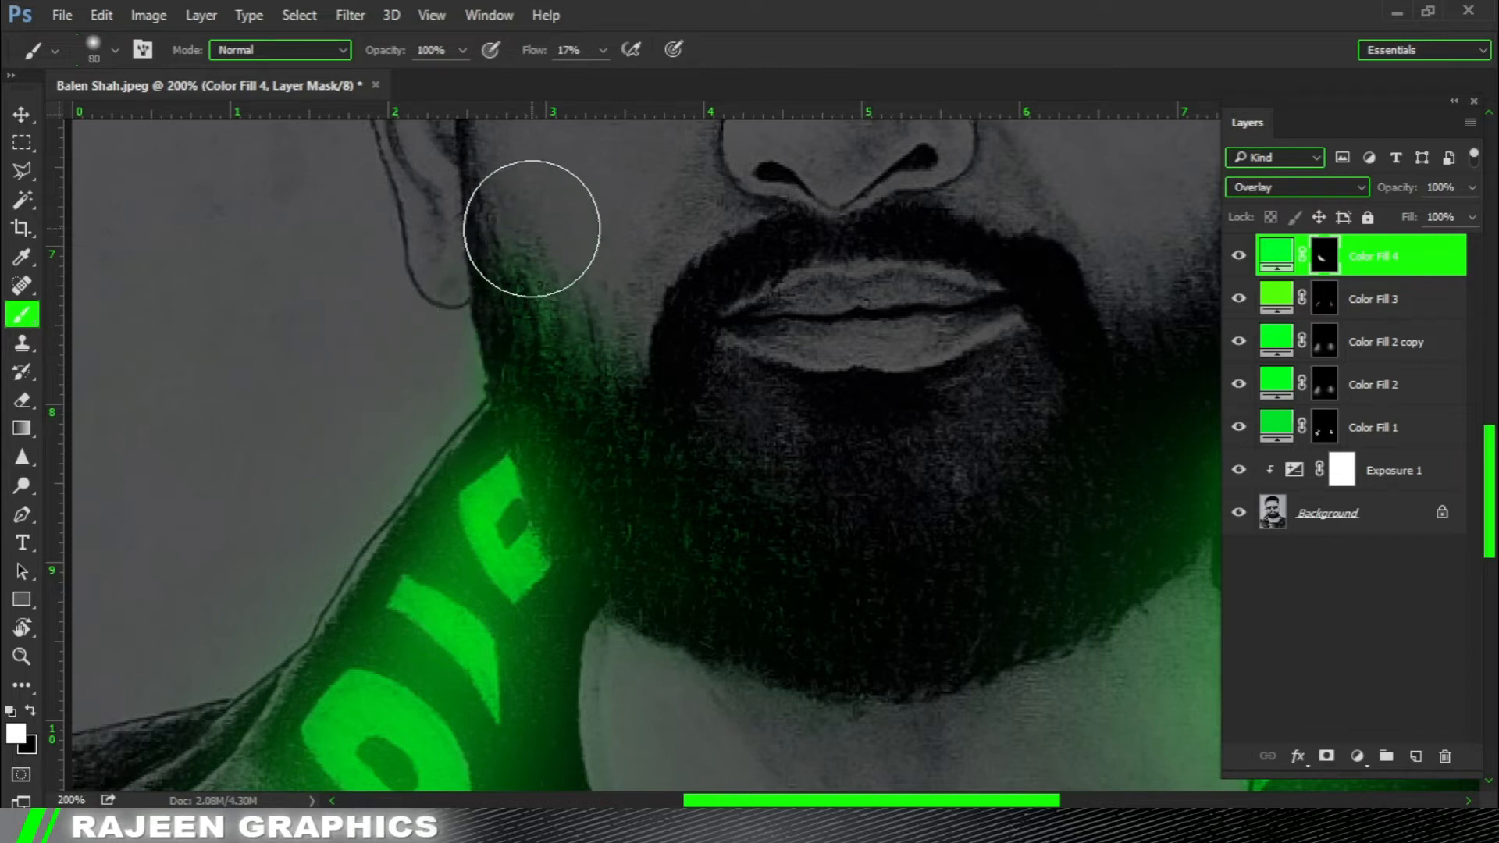
# Raise the brush flow to 36% and extend the green light along the beard's lower edge to the right jaw.
pyautogui.moveTo(857, 609); pyautogui.dragTo(691, 497)
pyautogui.keyDown('alt'); pyautogui.click(710, 489); pyautogui.keyUp('alt')
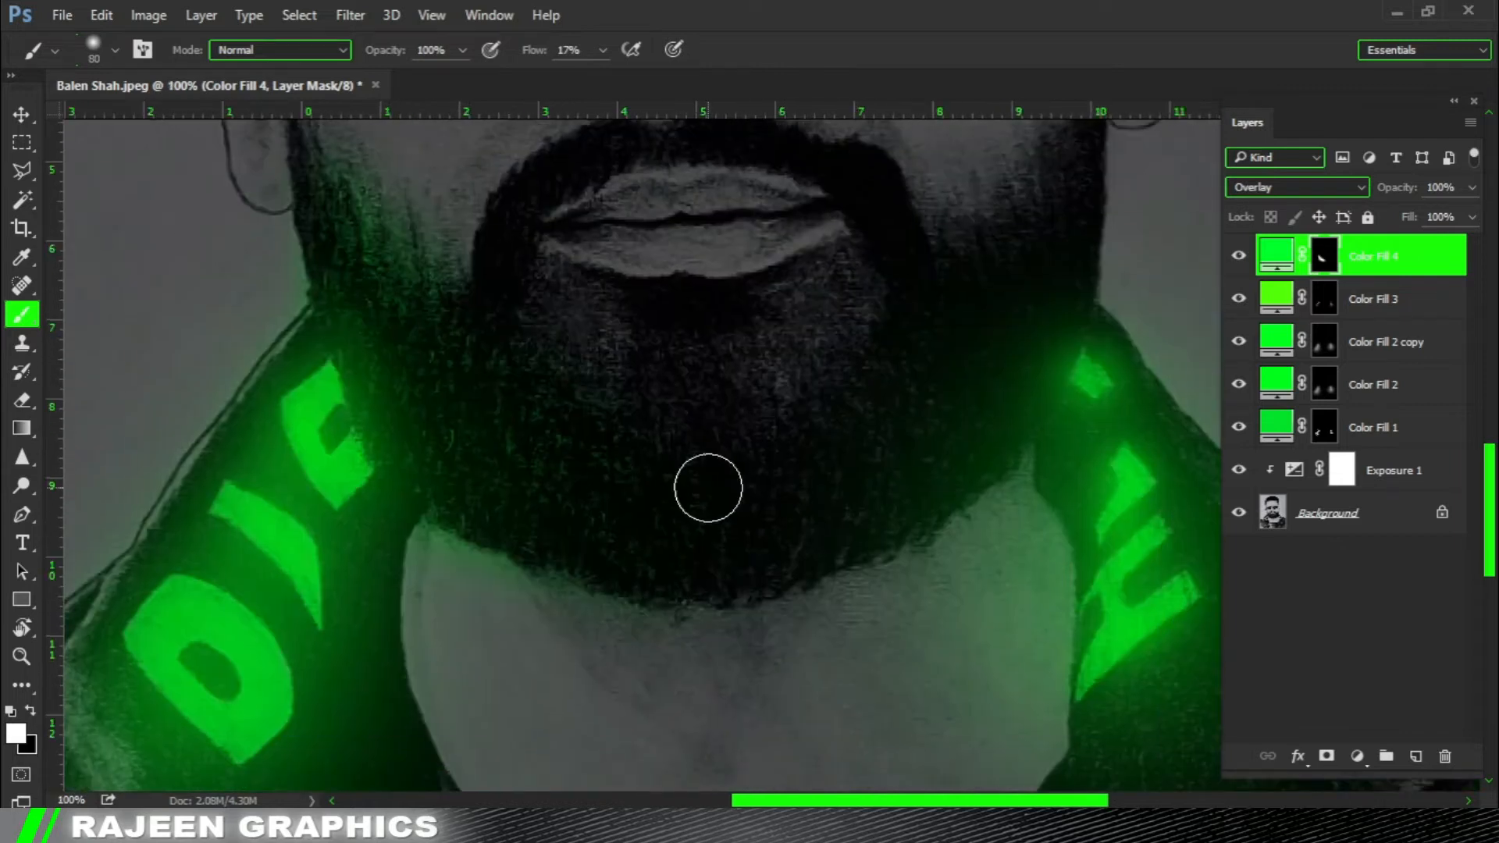
pyautogui.hotkey('ctrl', '0')
pyautogui.keyDown('ctrl'); pyautogui.click(810, 542); pyautogui.keyUp('ctrl')
pyautogui.keyDown('ctrl'); pyautogui.click(804, 540); pyautogui.keyUp('ctrl')
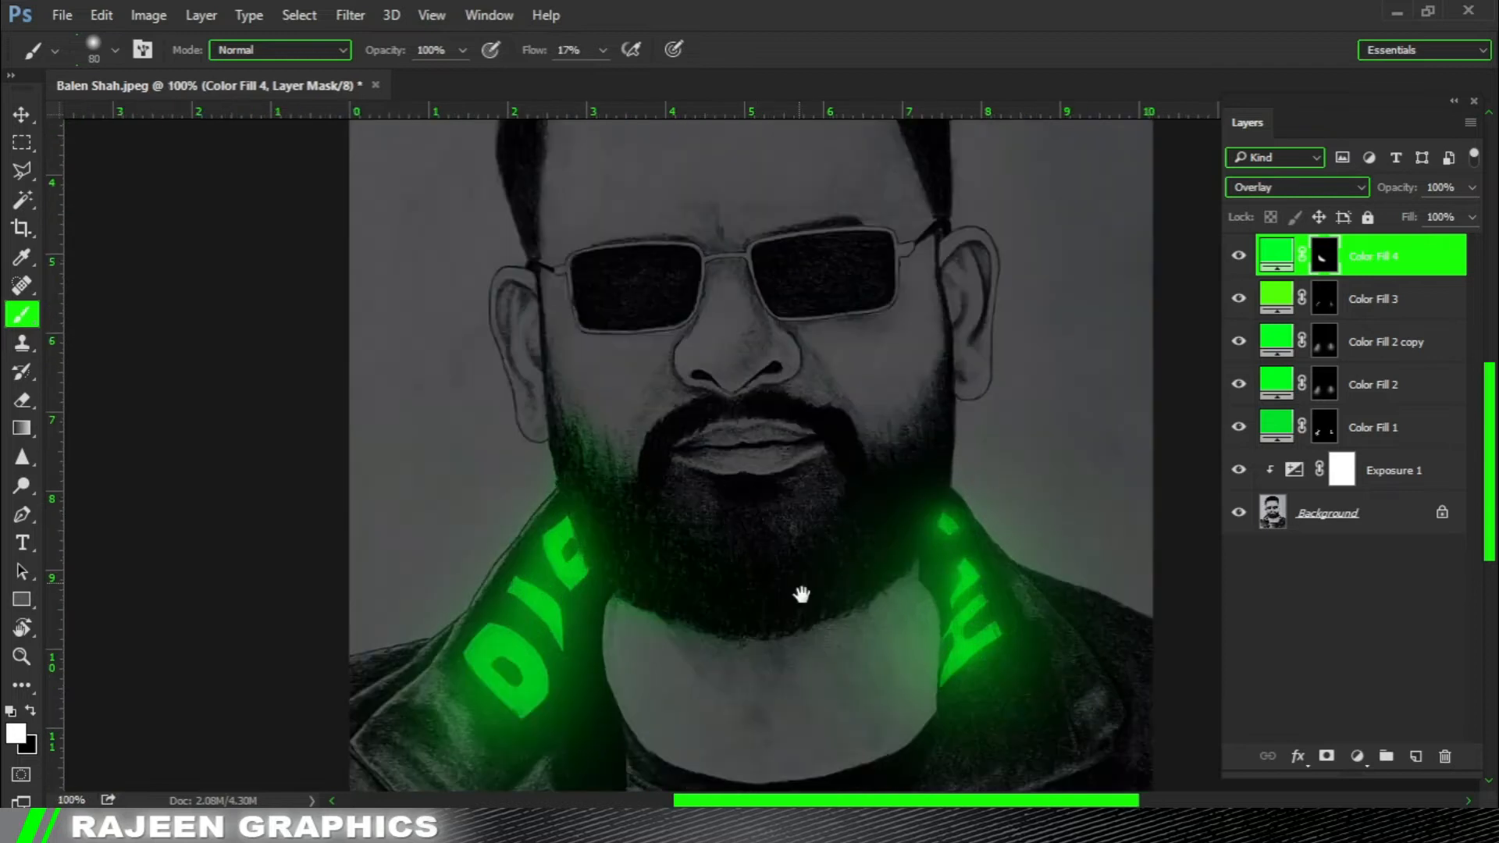
pyautogui.moveTo(763, 519); pyautogui.dragTo(700, 448)
pyautogui.click(830, 10)
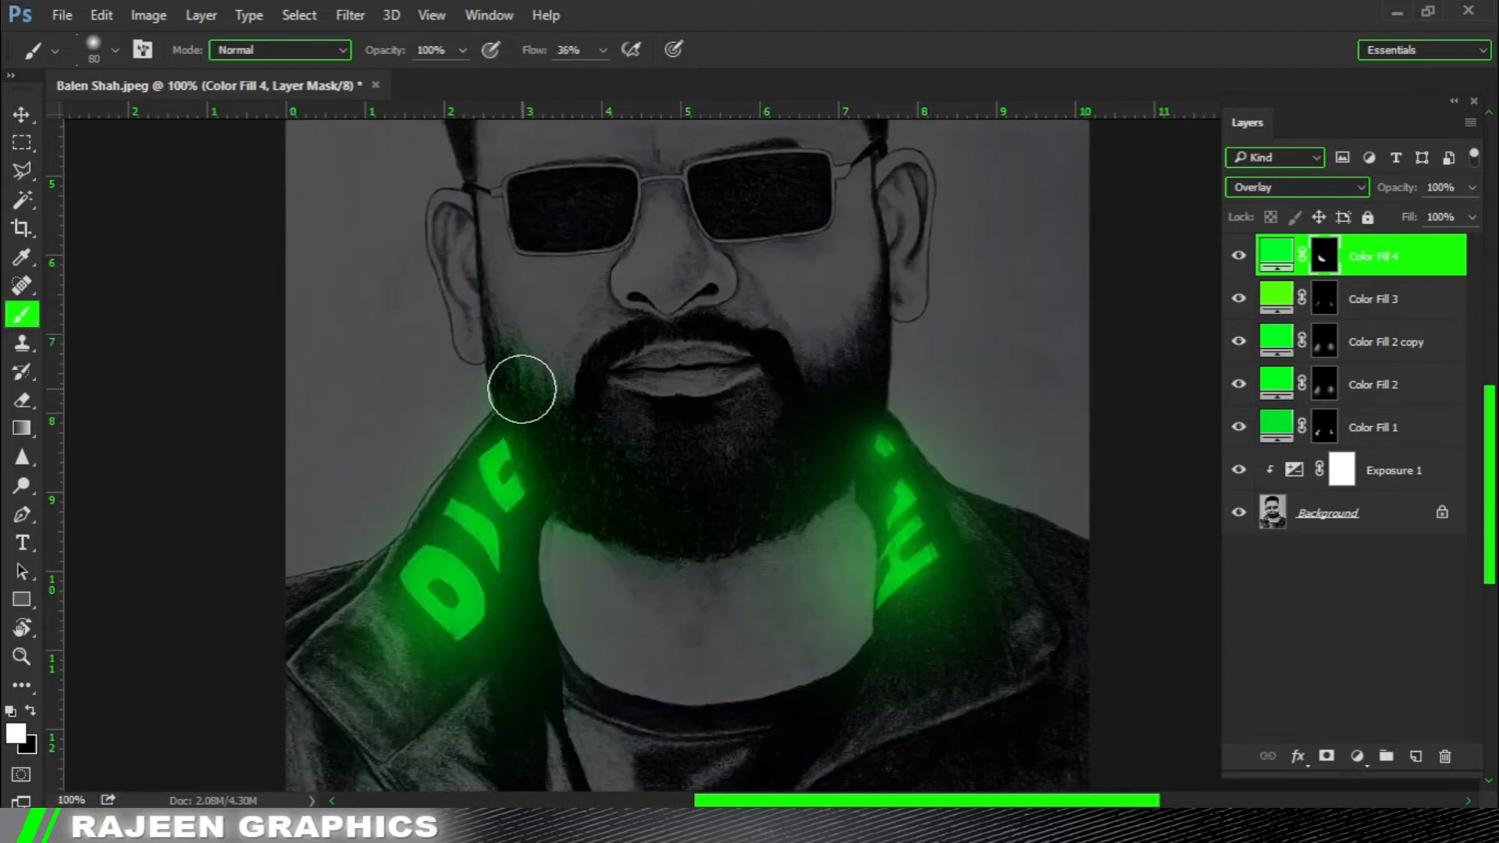
pyautogui.press('x')
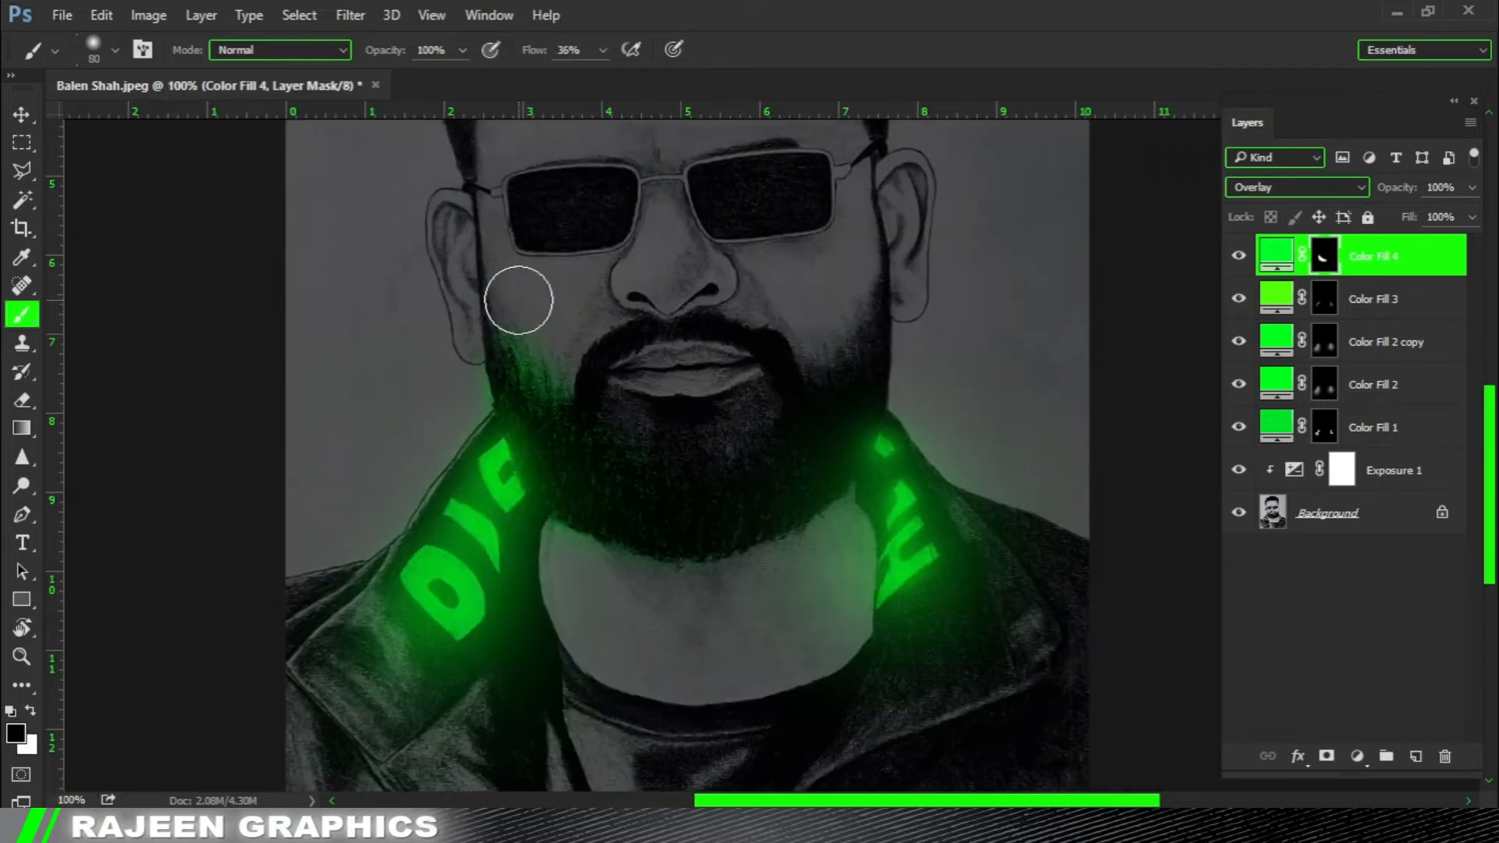
pyautogui.press('x')
pyautogui.moveTo(858, 402); pyautogui.dragTo(855, 396)
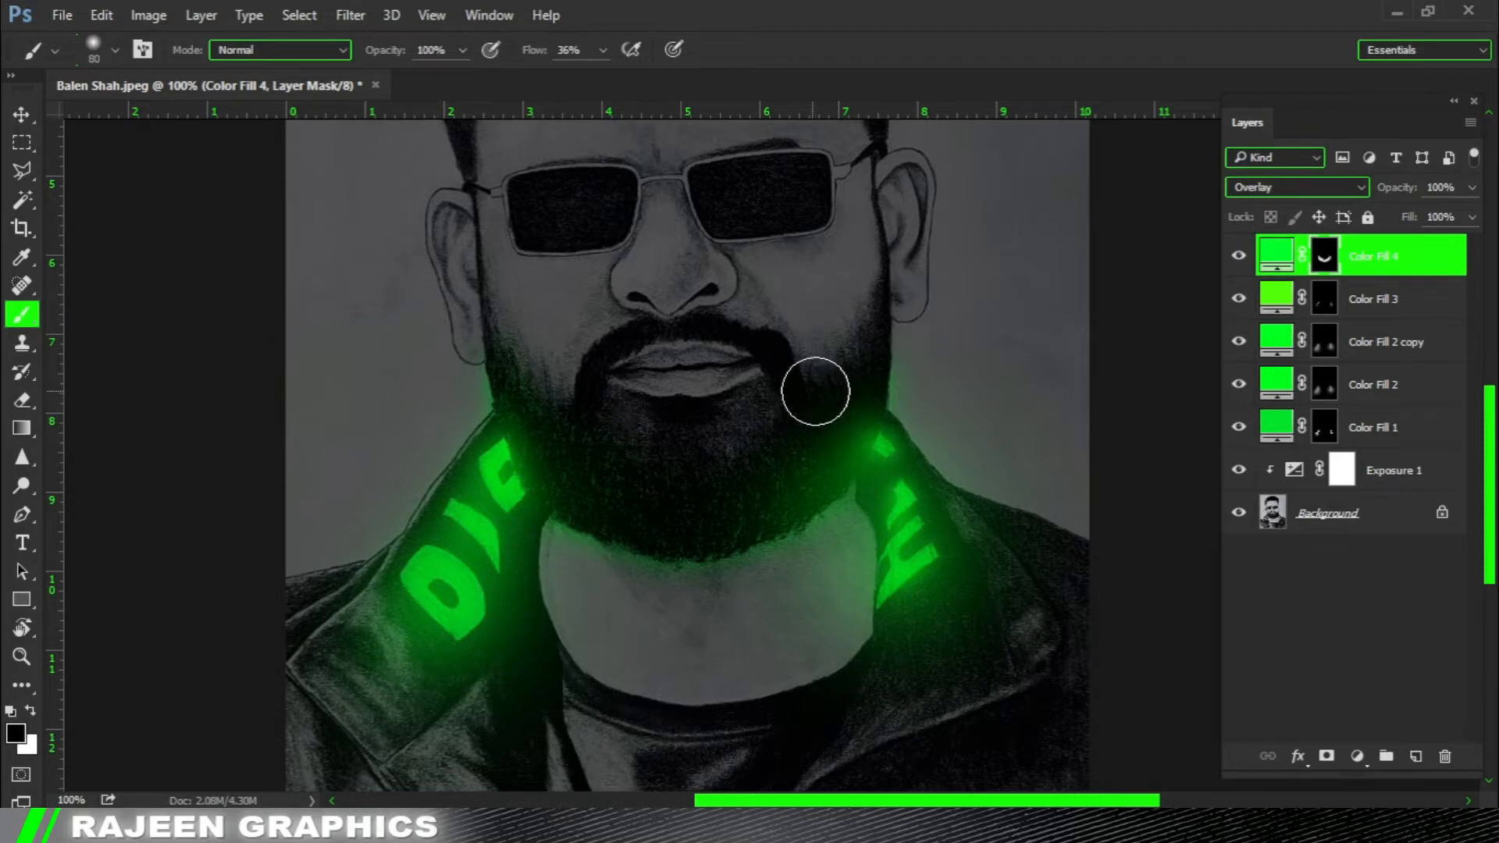
# Refine the green light on the beard's right side with a 50 px brush, adding with white and trimming with black.
pyautogui.hotkey('ctrl', '0')
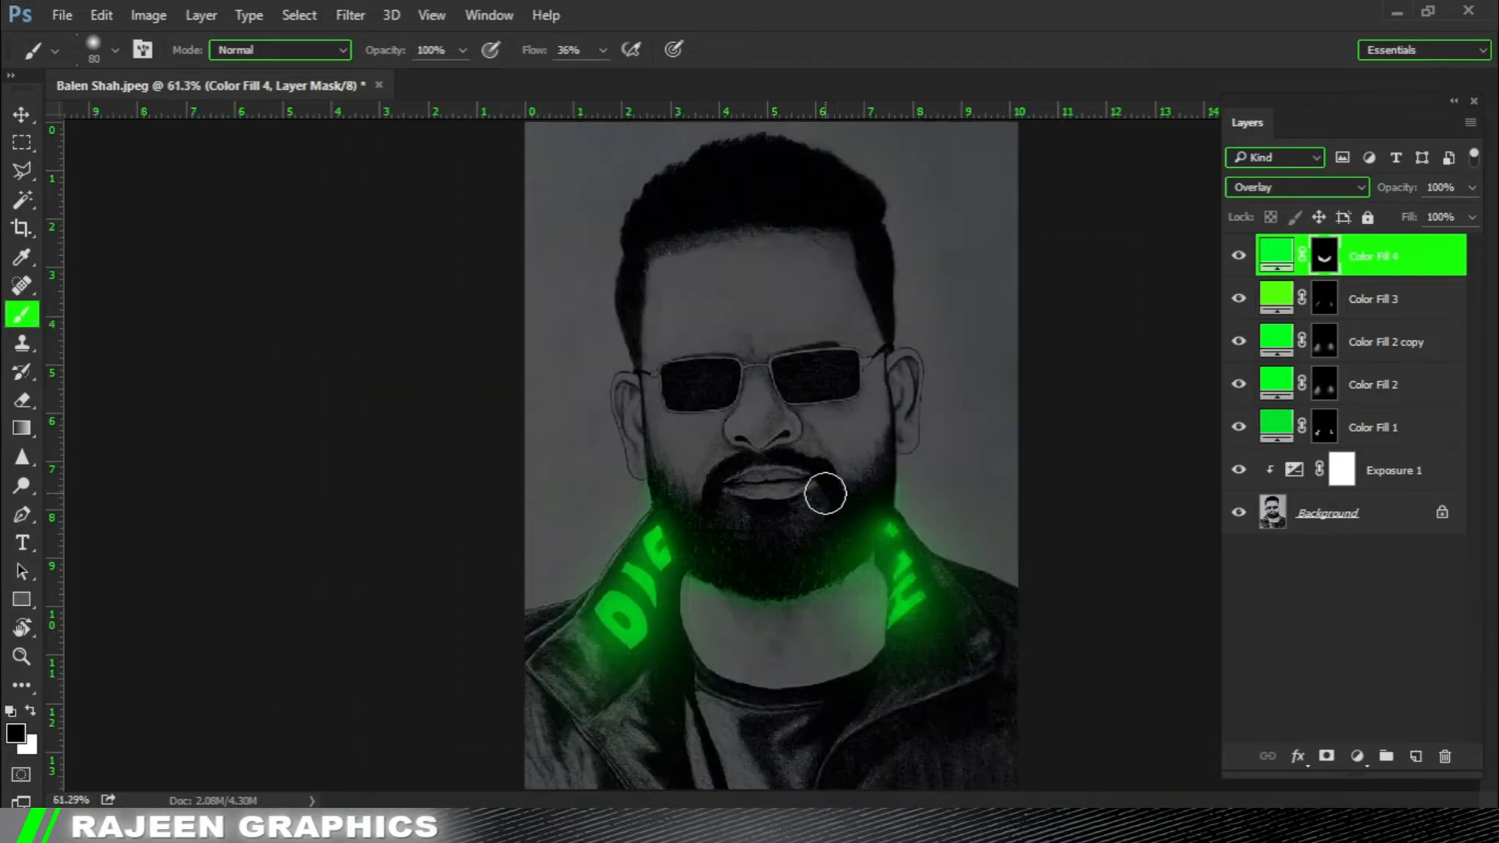
pyautogui.click(906, 532)
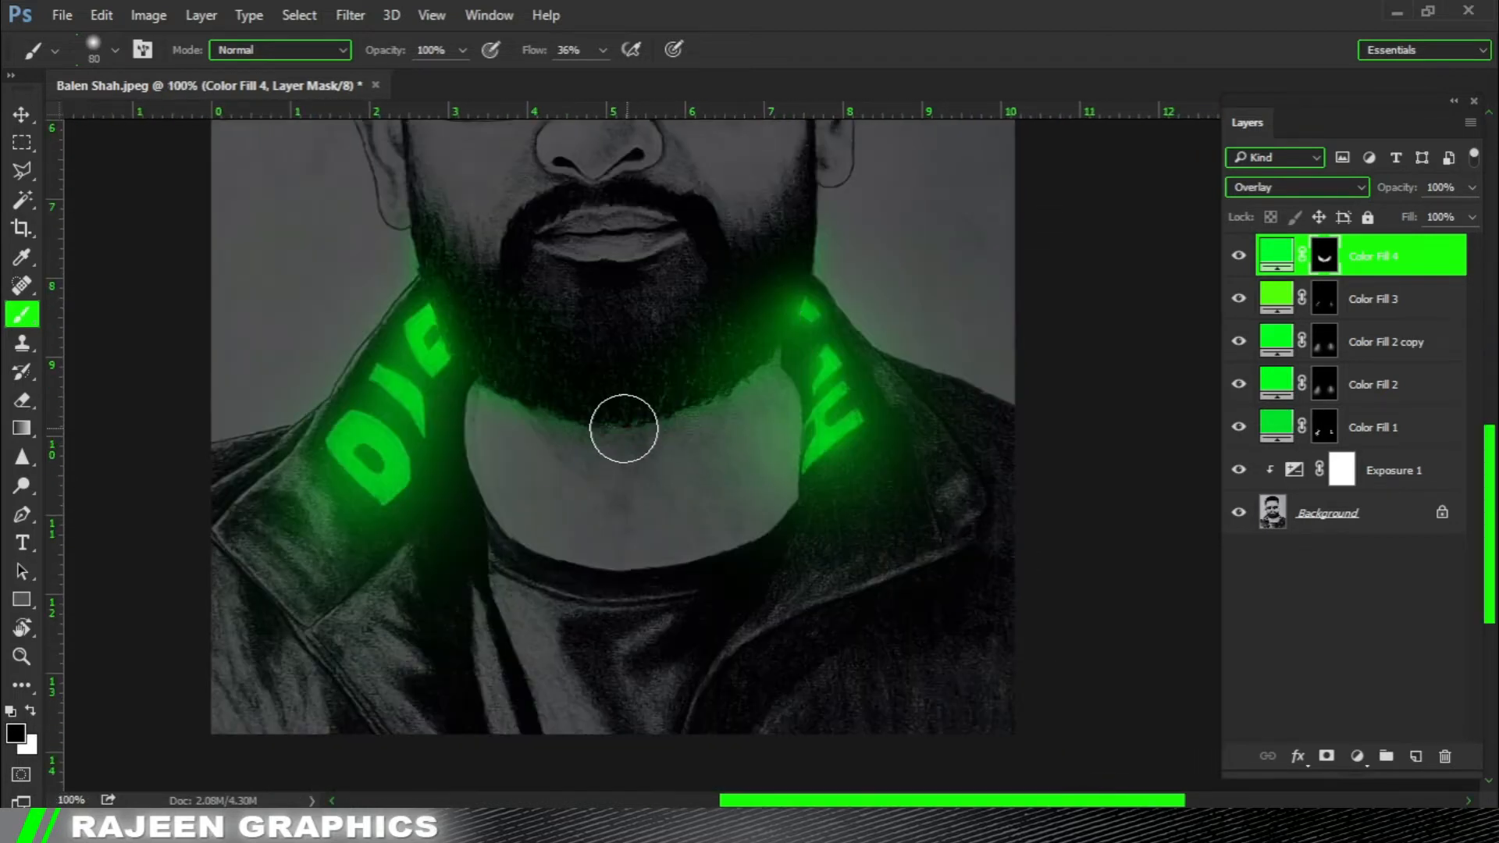
pyautogui.scroll(1, 785, 305)
pyautogui.click(781, 304)
pyautogui.press('[')
pyautogui.press('[')
pyautogui.press('[')
pyautogui.press('x')
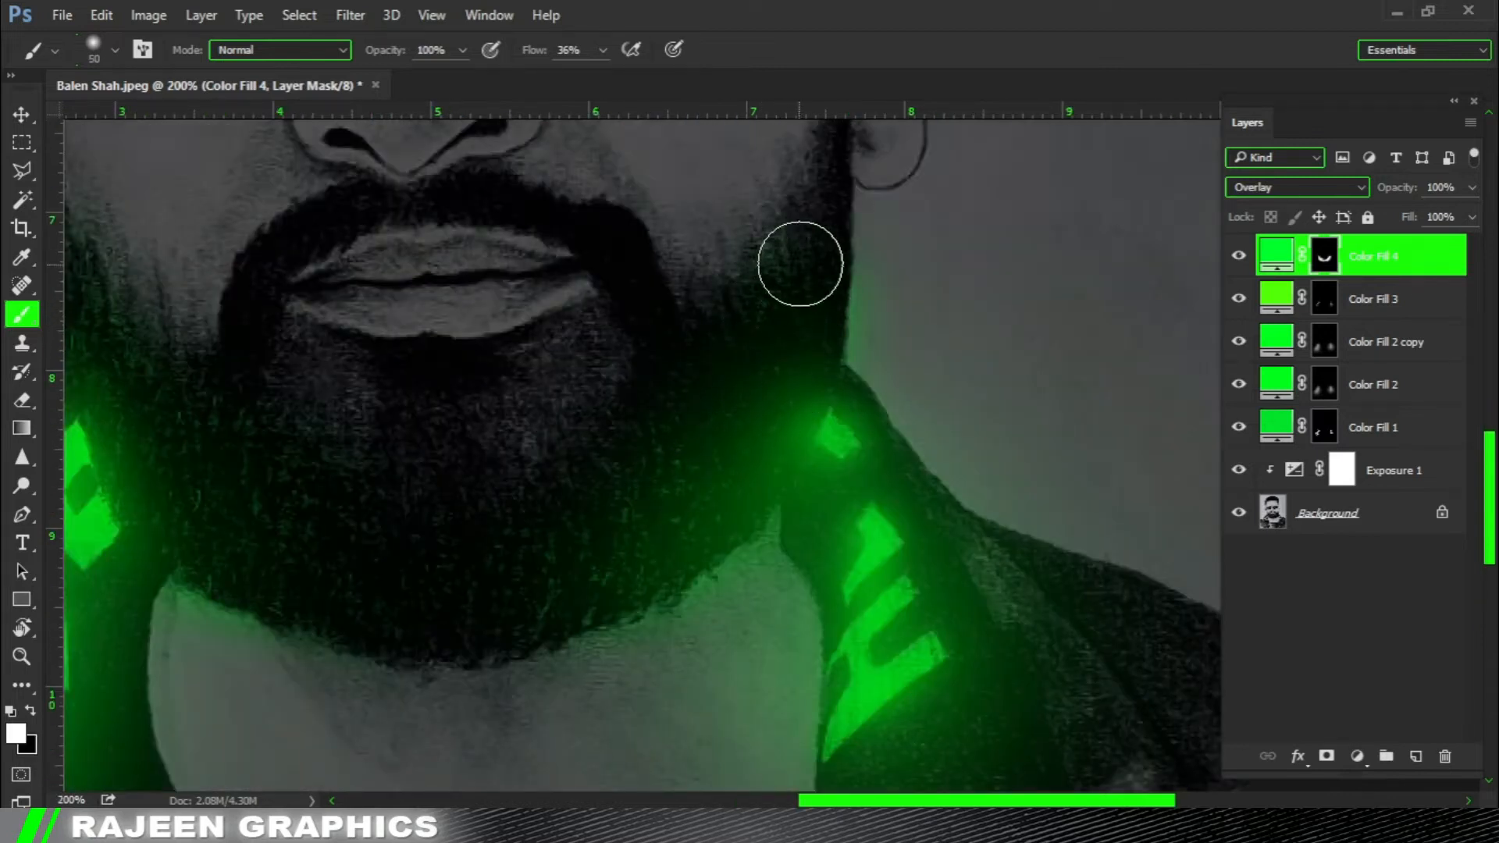
pyautogui.press('x')
pyautogui.moveTo(696, 240); pyautogui.dragTo(741, 247)
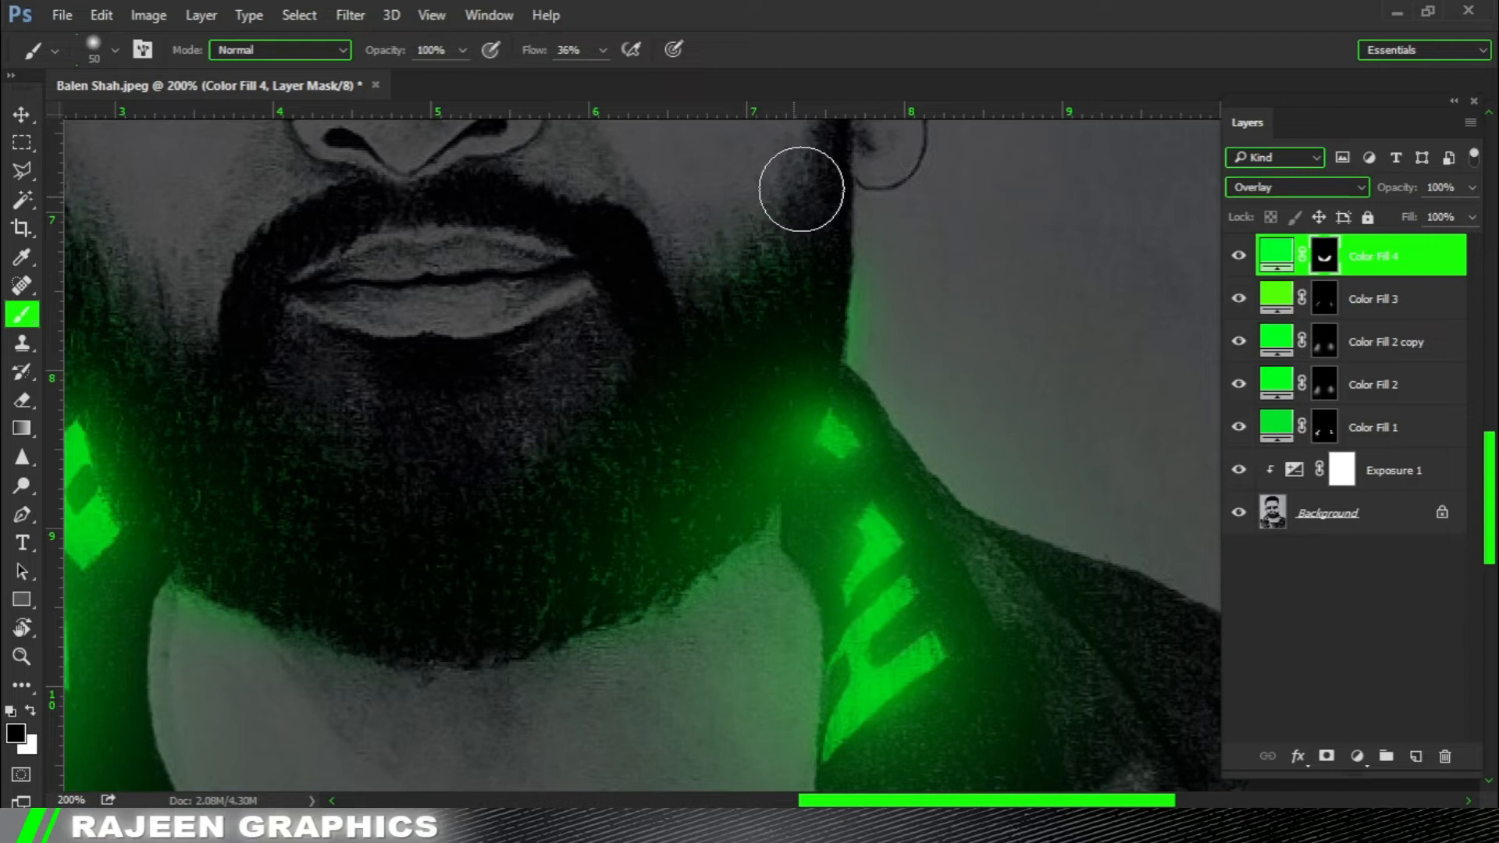
# Paint more green light onto the beard's left side on Color Fill 4's mask, alternating white and black with the 50 px brush.
pyautogui.moveTo(426, 499)
pyautogui.mouseDown()
pyautogui.moveTo(719, 512)
pyautogui.moveTo(748, 535)
pyautogui.mouseUp()
pyautogui.press('x')
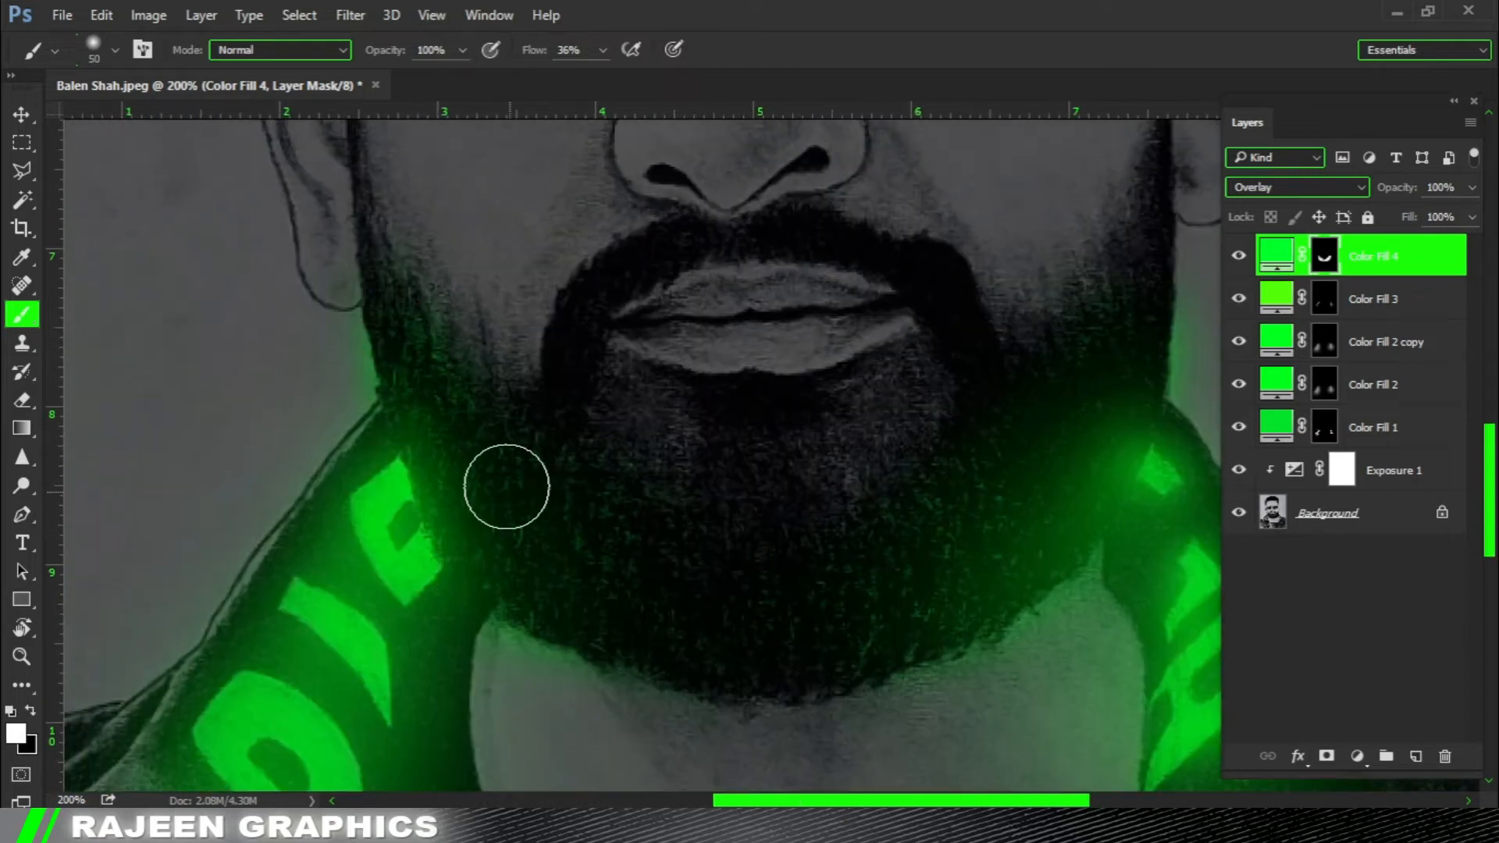
pyautogui.moveTo(479, 311); pyautogui.dragTo(526, 358)
pyautogui.press('x')
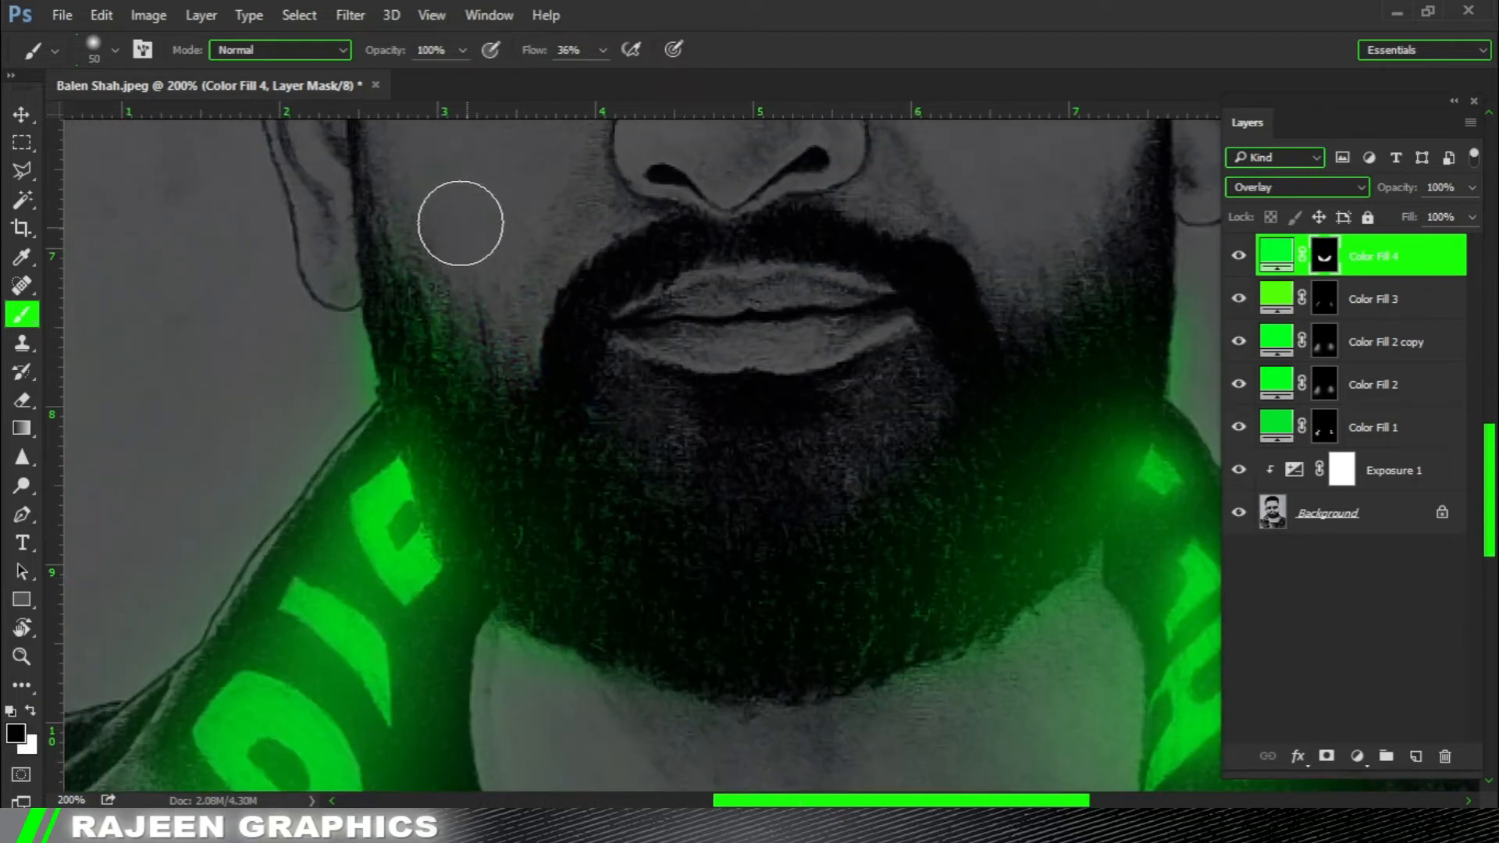
pyautogui.scroll(-2, 515, 481)
pyautogui.press('x')
pyautogui.moveTo(453, 424); pyautogui.dragTo(761, 597)
# Extend the green light up the beard's left cheek, step back through the last strokes, and restore black as the painting colour.
pyautogui.press('x')
pyautogui.press('x')
pyautogui.moveTo(469, 262); pyautogui.dragTo(688, 335)
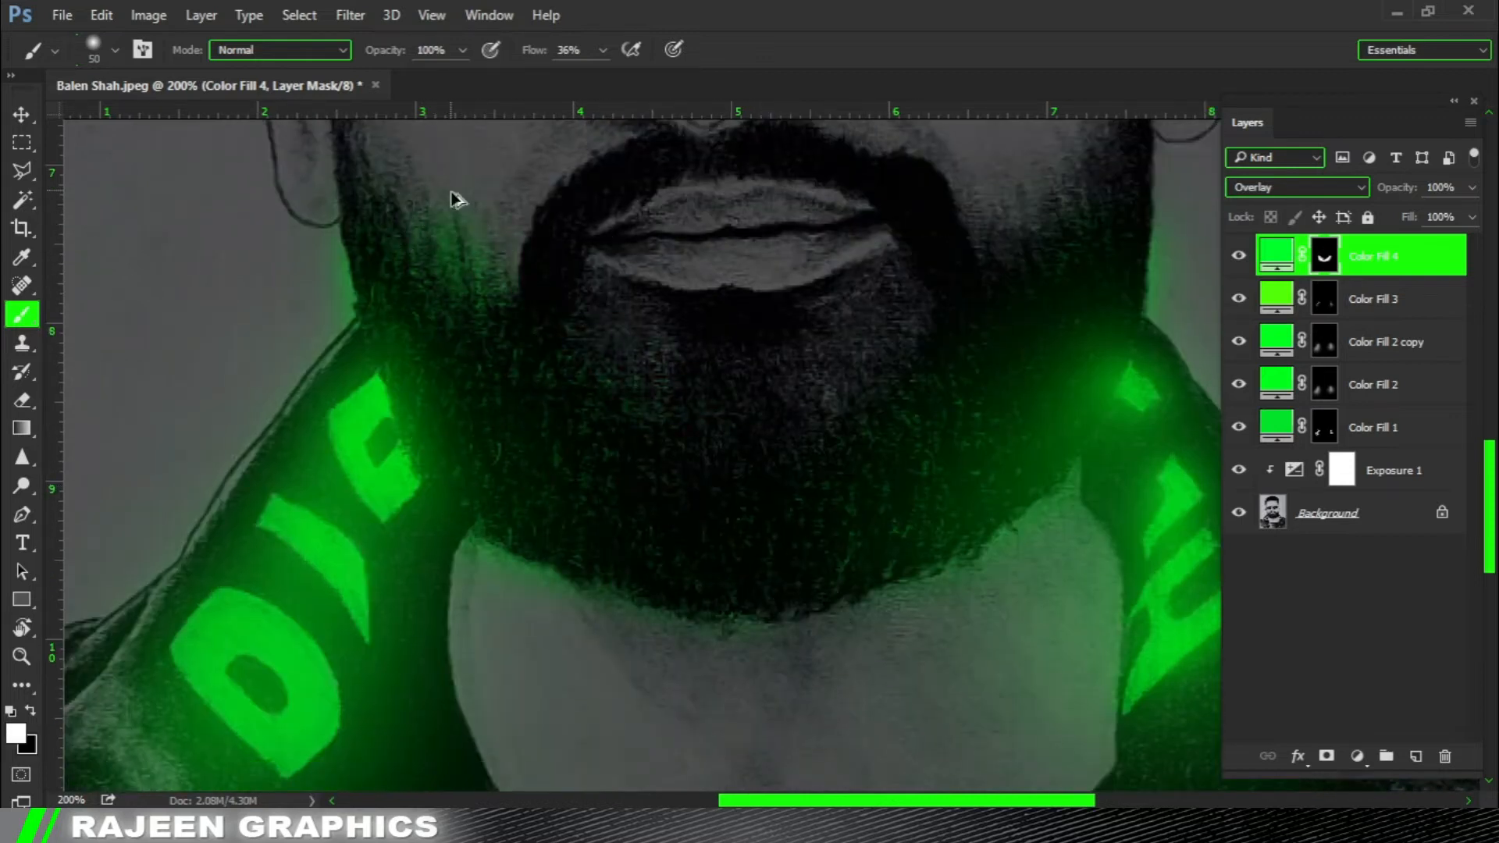
pyautogui.scroll(1, 551, 336)
pyautogui.hotkey('ctrl', 'alt', 'z')
pyautogui.press('x')
# Set the blend mode of the Color Fill 4 layer to Soft Light.
pyautogui.hotkey('ctrl', '0')
pyautogui.hotkey('ctrl', '-')
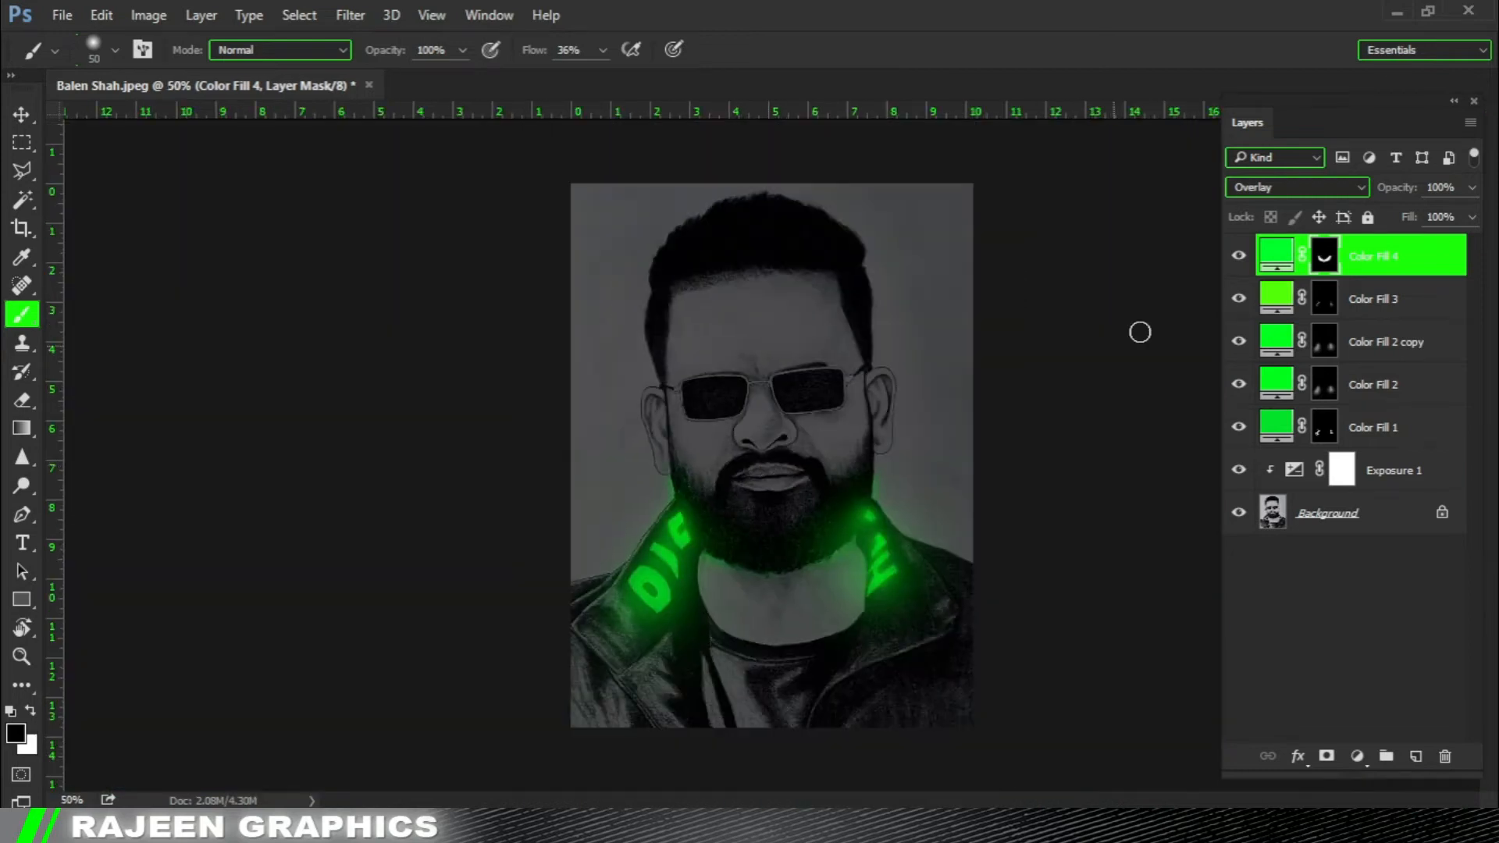
pyautogui.click(1296, 188)
pyautogui.click(1269, 420)
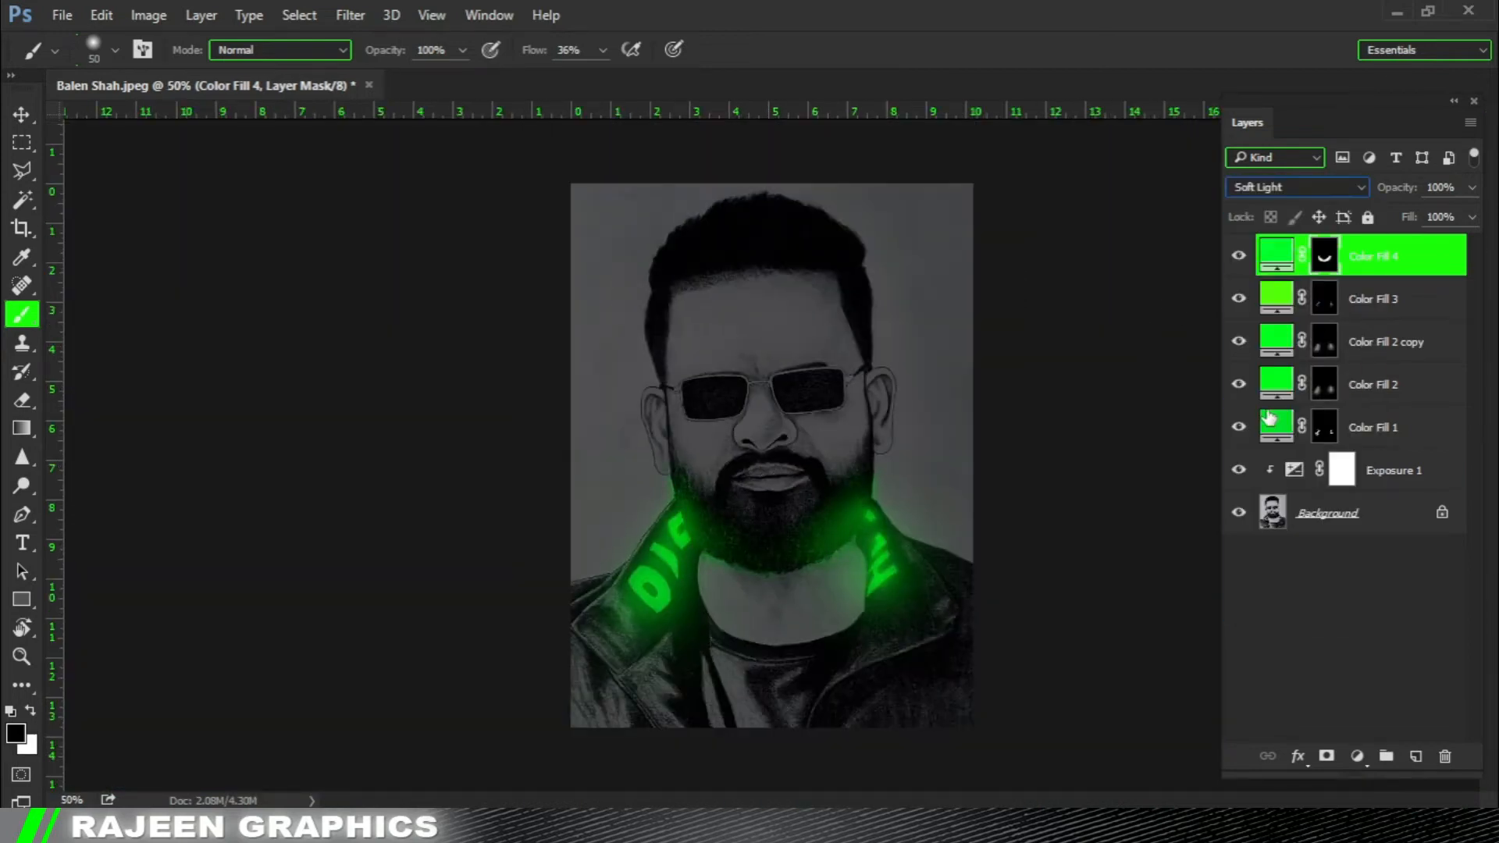
pyautogui.hotkey('ctrl', '-')
pyautogui.hotkey('ctrl', '-')
# Enlarge the brush to 70 px and trim the green light on the beard's right side with black on the mask.
pyautogui.moveTo(696, 382); pyautogui.dragTo(960, 648)
pyautogui.moveTo(539, 205); pyautogui.dragTo(821, 755)
pyautogui.keyDown('ctrl'); pyautogui.click(721, 397); pyautogui.keyUp('ctrl')
pyautogui.press(']')
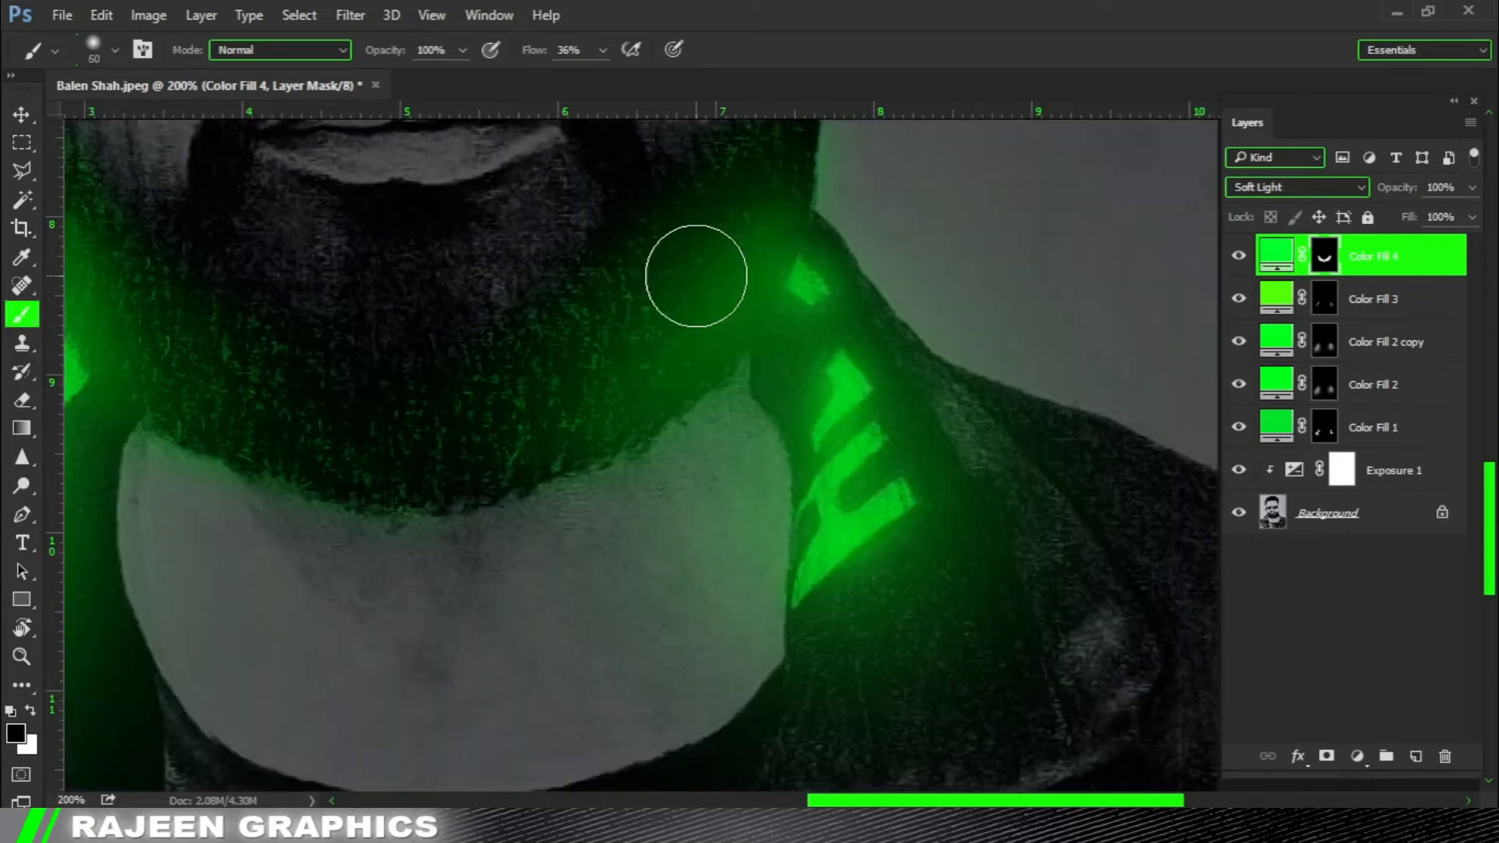
pyautogui.press(']')
pyautogui.moveTo(687, 309); pyautogui.dragTo(700, 398)
pyautogui.moveTo(760, 268); pyautogui.dragTo(650, 383)
# Lower the brush flow to 14% and softly fade the green light around the beard's right jaw with black.
pyautogui.click(603, 50)
pyautogui.moveTo(602, 79); pyautogui.dragTo(575, 79)
pyautogui.moveTo(739, 385)
pyautogui.mouseDown()
pyautogui.moveTo(781, 312)
pyautogui.moveTo(734, 314)
pyautogui.moveTo(706, 387)
pyautogui.mouseUp()
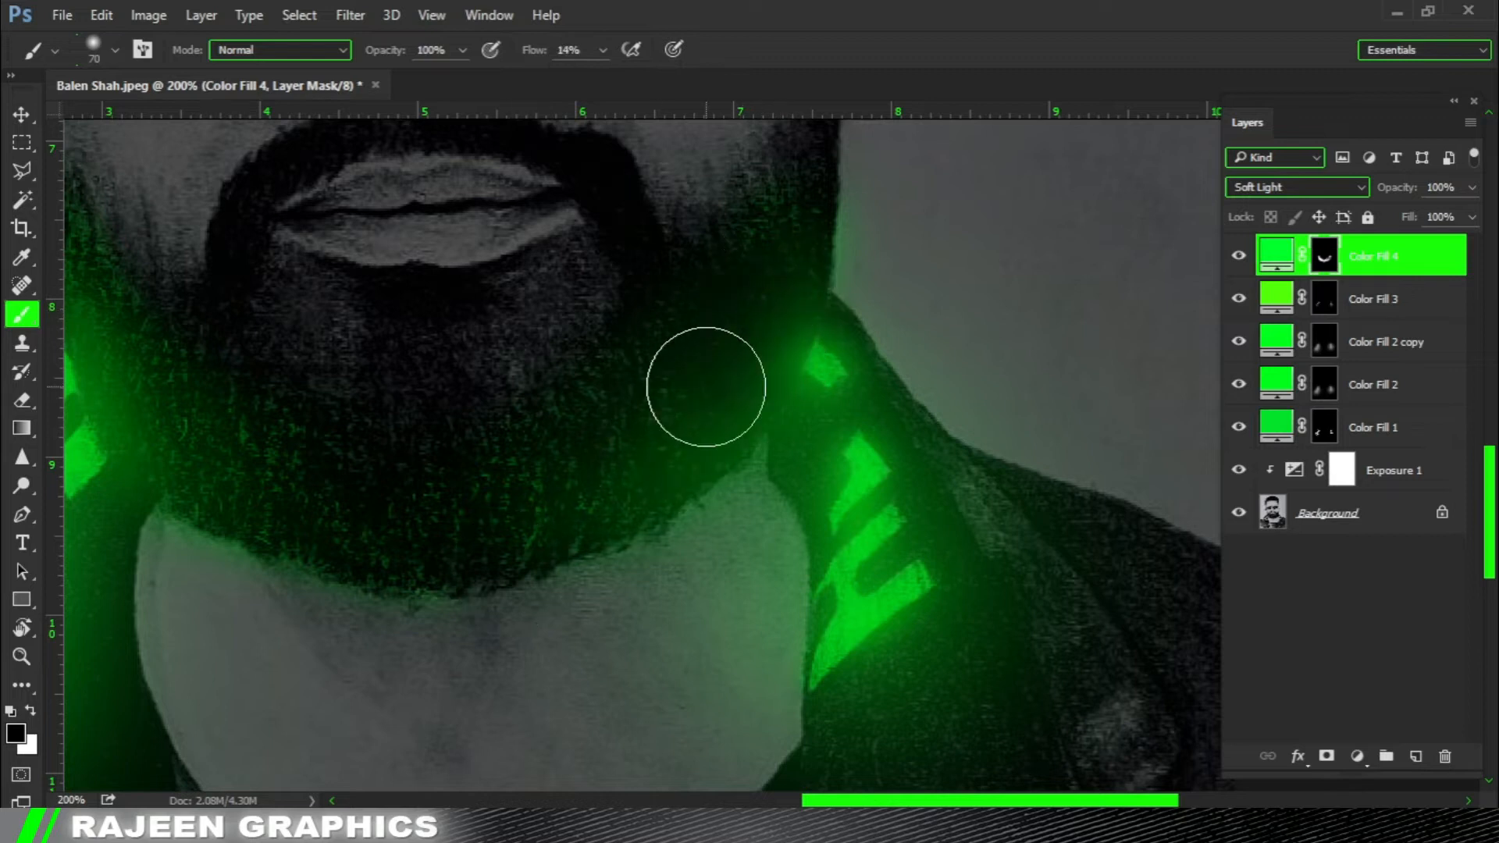
pyautogui.keyDown('alt'); pyautogui.click(709, 448); pyautogui.keyUp('alt')
pyautogui.keyDown('alt'); pyautogui.click(885, 516); pyautogui.keyUp('alt')
pyautogui.keyDown('alt'); pyautogui.click(886, 518); pyautogui.keyUp('alt')
pyautogui.keyDown('alt'); pyautogui.click(887, 518); pyautogui.keyUp('alt')
pyautogui.keyDown('ctrl'); pyautogui.click(839, 551); pyautogui.keyUp('ctrl')
pyautogui.keyDown('ctrl'); pyautogui.click(803, 528); pyautogui.keyUp('ctrl')
pyautogui.keyDown('ctrl'); pyautogui.click(802, 528); pyautogui.keyUp('ctrl')
pyautogui.moveTo(800, 435); pyautogui.dragTo(788, 360)
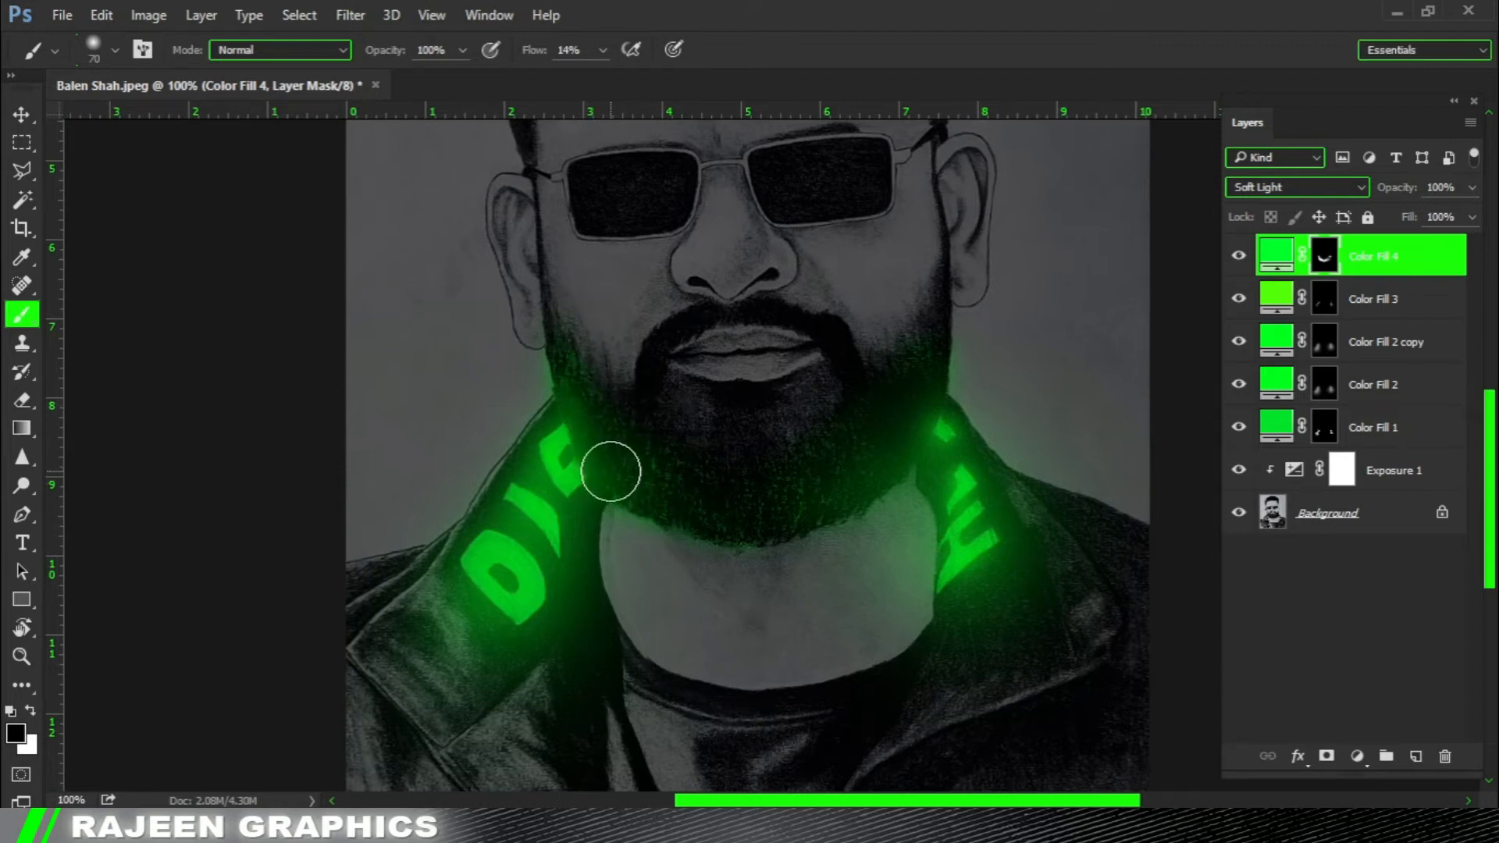
# Add faint green to the beard's right sideburn with white at 35 px, then refine the beard's left side with black.
pyautogui.keyDown('ctrl'); pyautogui.click(853, 384); pyautogui.keyUp('ctrl')
pyautogui.press('x')
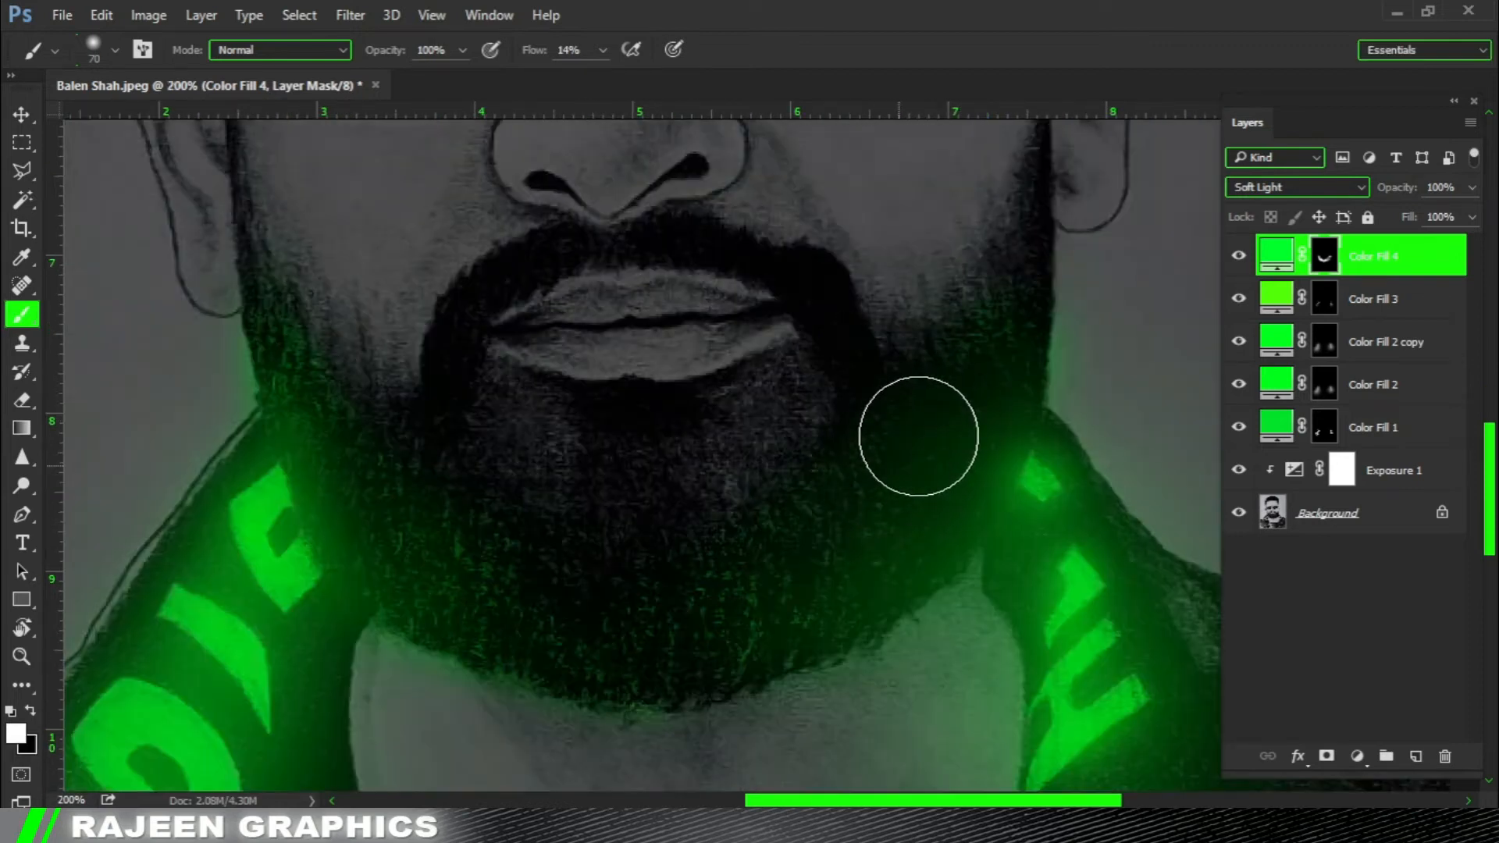
pyautogui.scroll(2, 871, 552)
pyautogui.press('[')
pyautogui.press('[')
pyautogui.press('[')
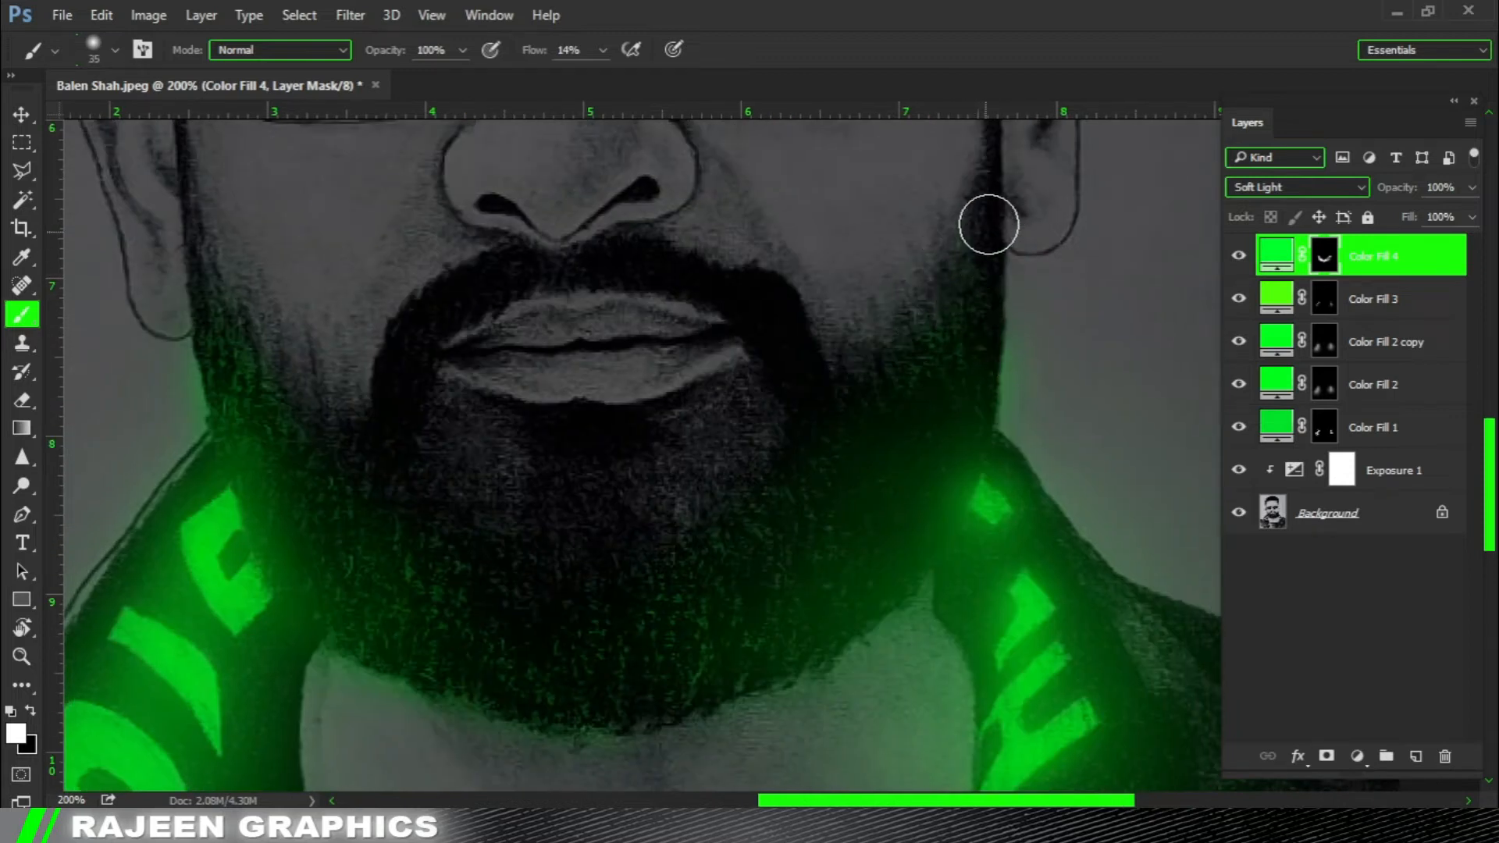
pyautogui.scroll(-2, 827, 382)
pyautogui.hscroll(-1, 827, 382)
pyautogui.press('x')
pyautogui.moveTo(502, 564); pyautogui.dragTo(587, 680)
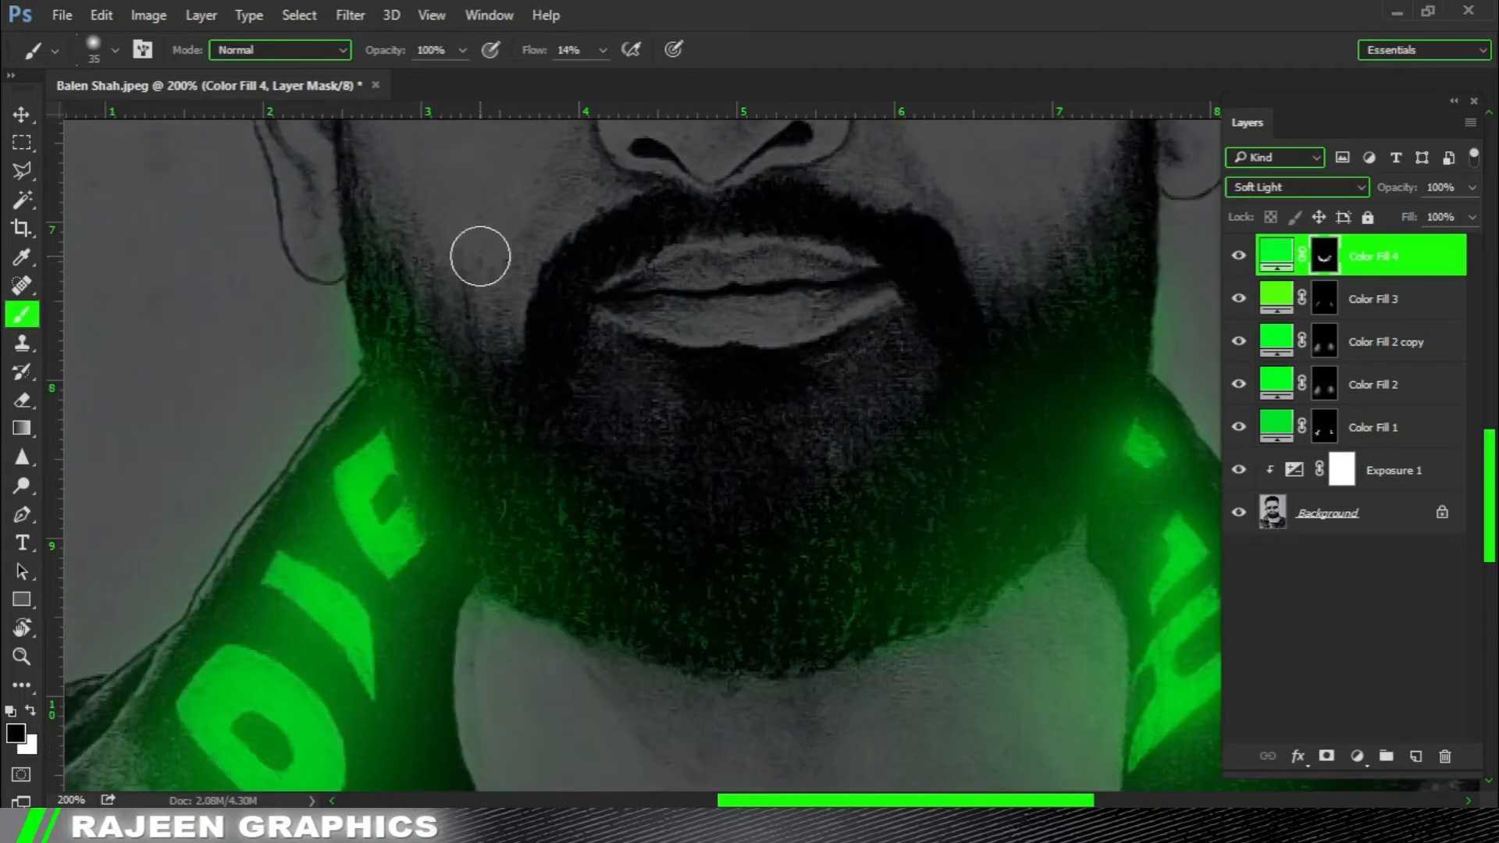
# Examine the green light across the whole portrait and along the left jaw.
pyautogui.hotkey('ctrl', '0')
pyautogui.hotkey('ctrl', '-')
pyautogui.hotkey('ctrl', '-')
pyautogui.moveTo(732, 326); pyautogui.dragTo(924, 660)
pyautogui.moveTo(760, 388); pyautogui.dragTo(930, 546)
pyautogui.moveTo(756, 394); pyautogui.dragTo(1035, 648)
pyautogui.click(630, 505)
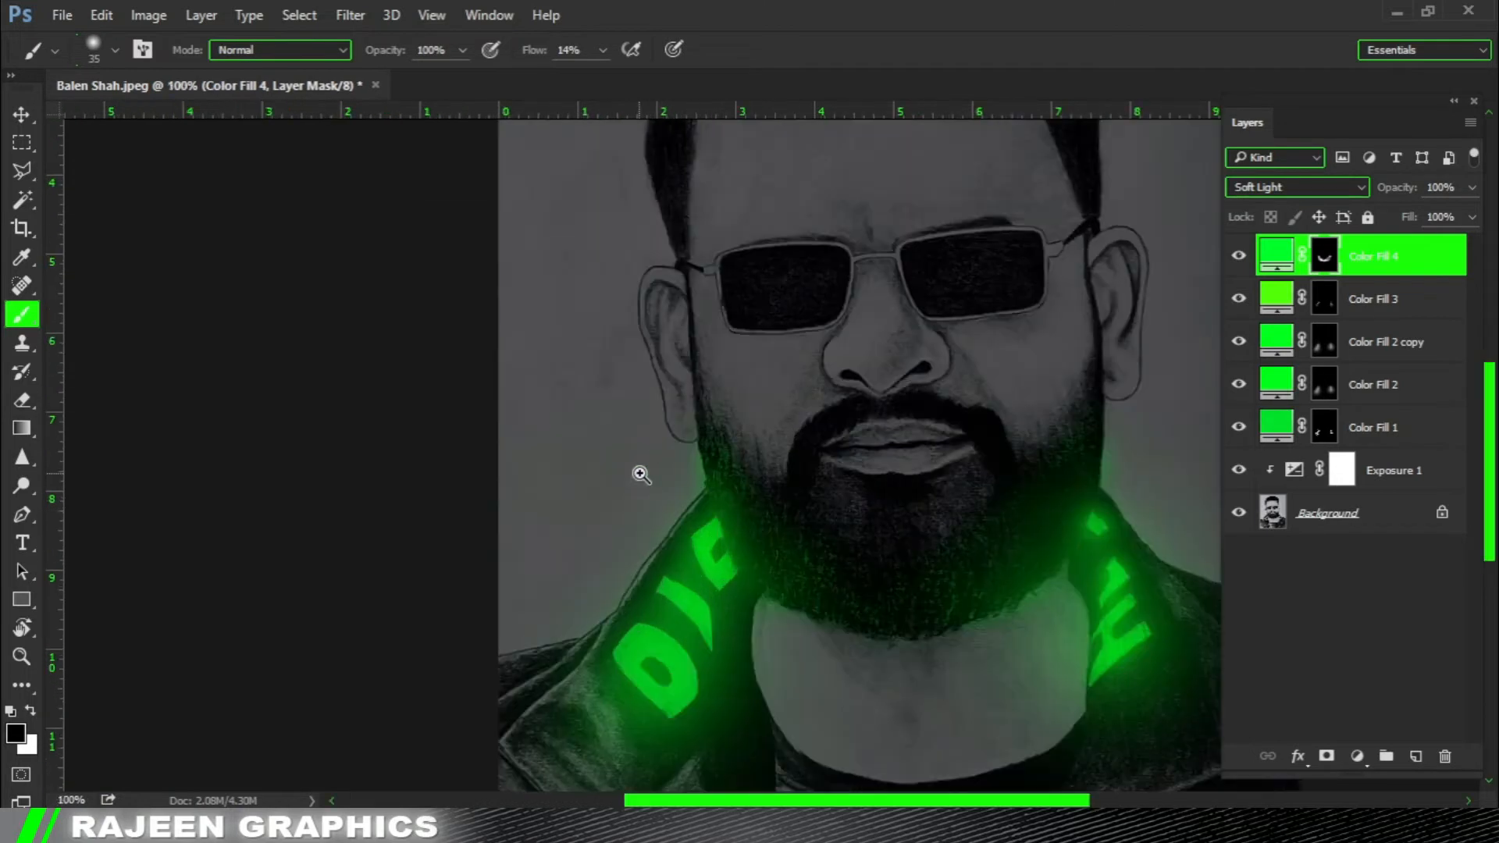
pyautogui.click(636, 472)
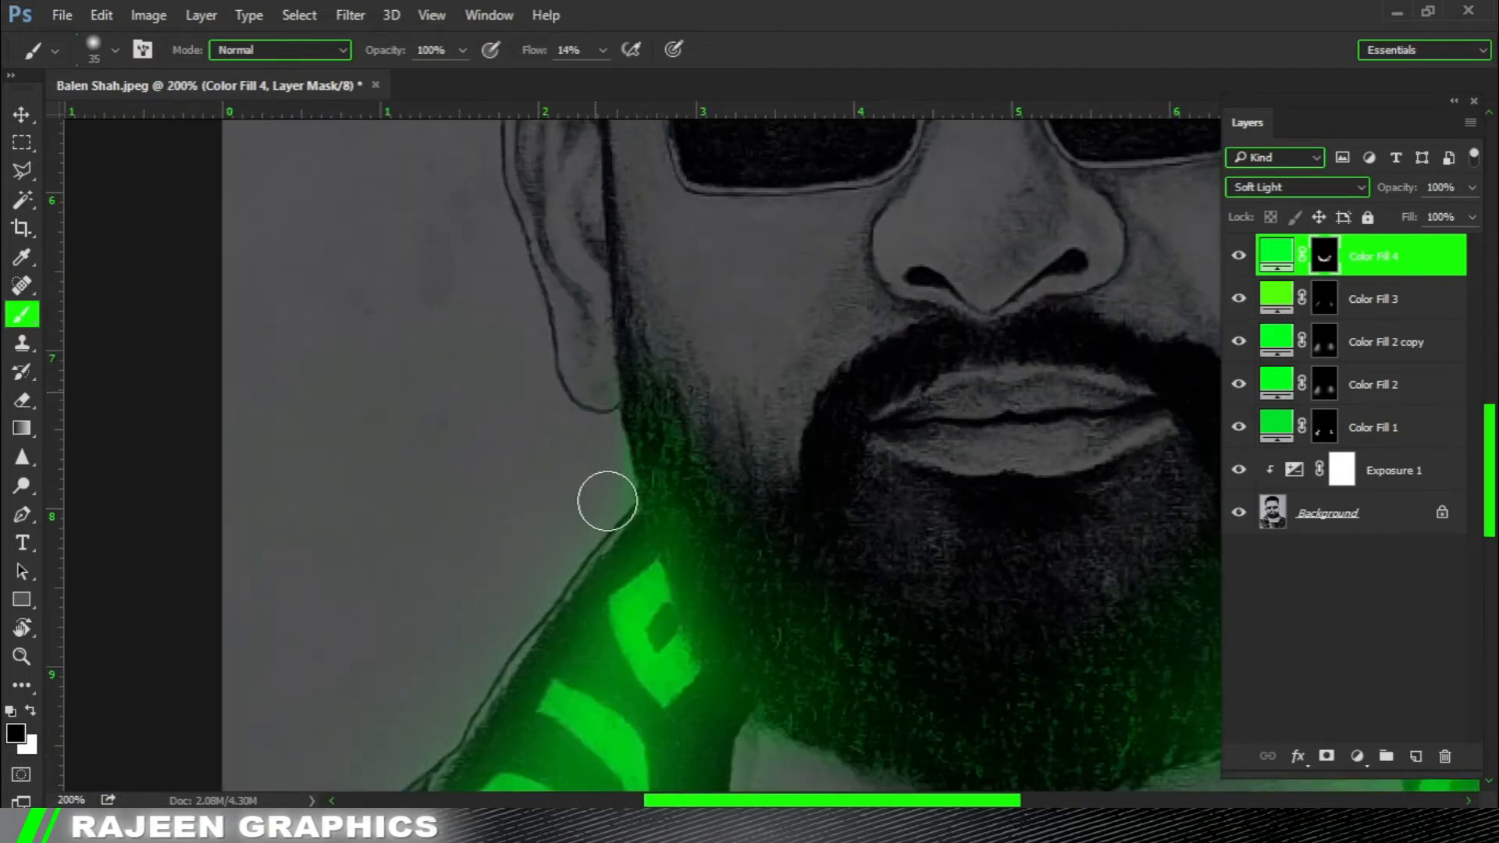
# Enlarge the brush to 70 px and soften the green light along the beard's left edge with black on the mask.
pyautogui.moveTo(726, 551)
pyautogui.mouseDown()
pyautogui.moveTo(663, 461)
pyautogui.moveTo(524, 460)
pyautogui.mouseUp()
pyautogui.press(']')
pyautogui.press(']')
pyautogui.press(']')
pyautogui.press(']')
pyautogui.press(']')
pyautogui.press('x')
pyautogui.press('x')
pyautogui.hotkey('ctrl', '-')
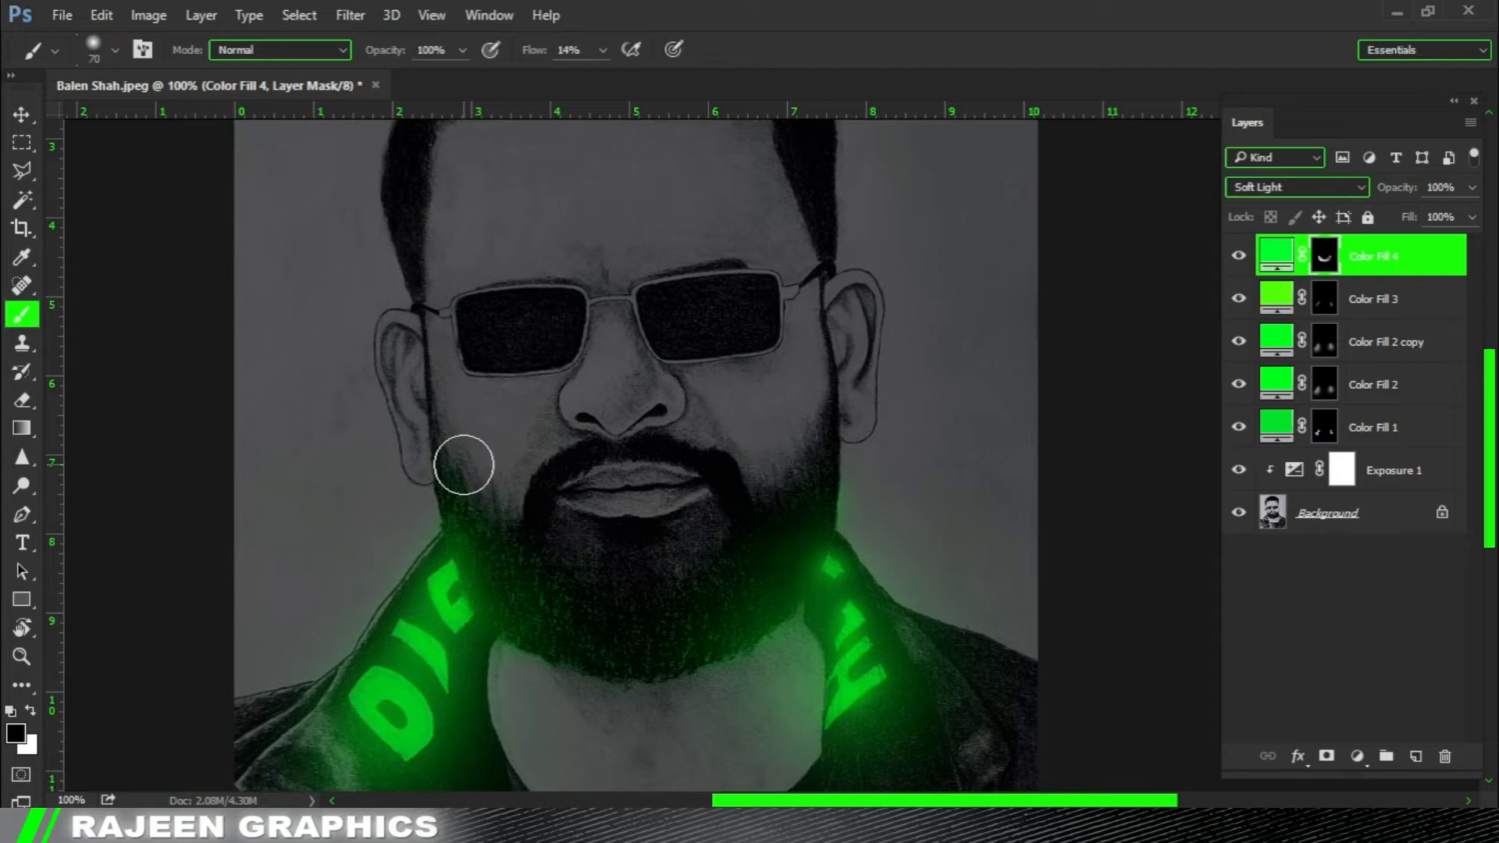
# Set the brush flow to 19%, switch the painting colour to white and reduce the brush to 40 px for the jacket's right lapel.
pyautogui.scroll(-2, 774, 563)
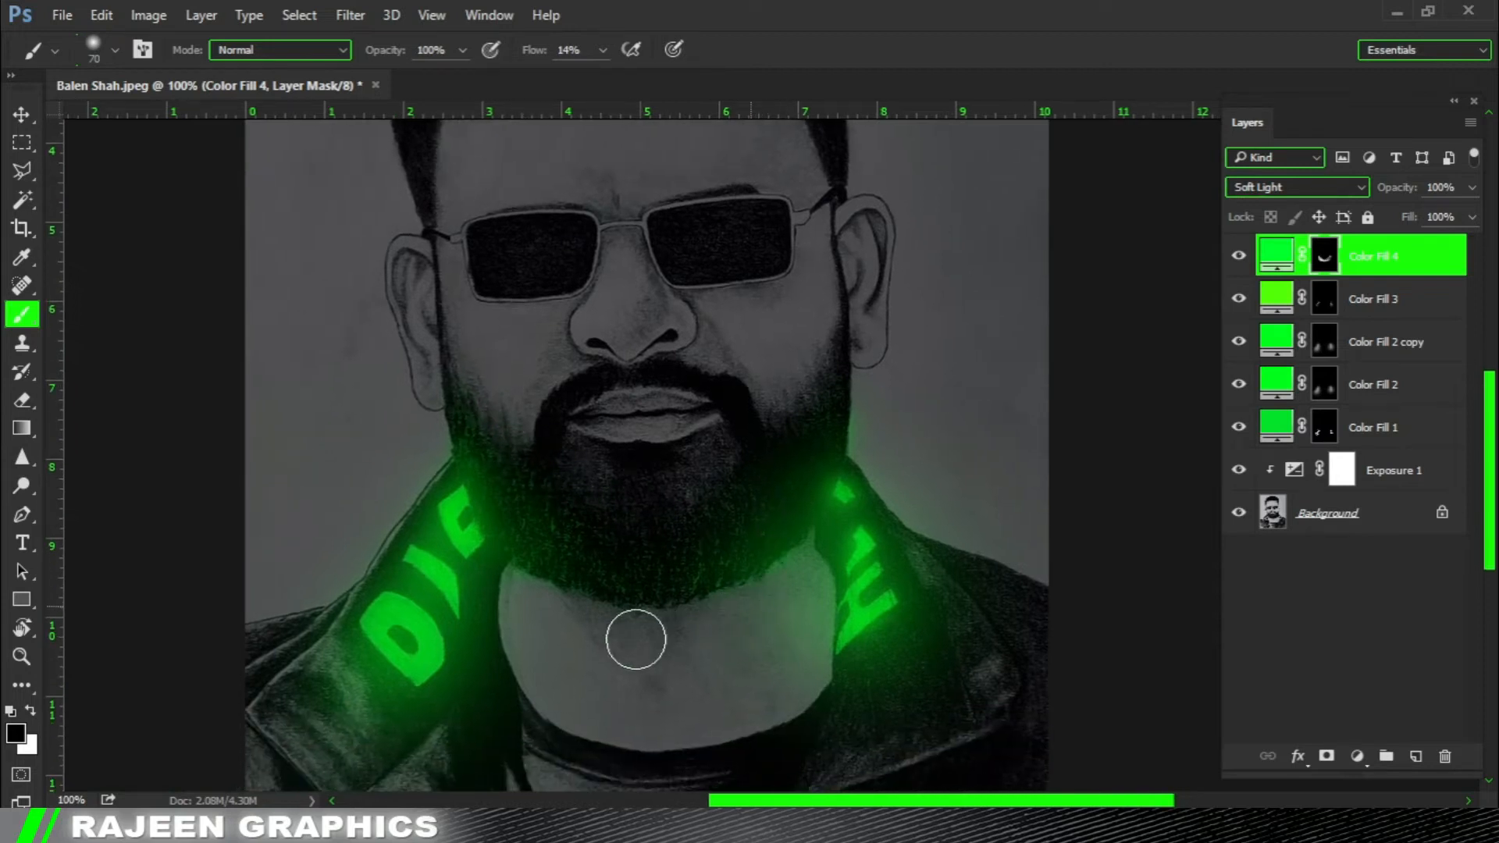
pyautogui.scroll(-1, 680, 625)
pyautogui.hotkey('ctrl', '-')
pyautogui.hotkey('ctrl', '-')
pyautogui.hotkey('ctrl', '-')
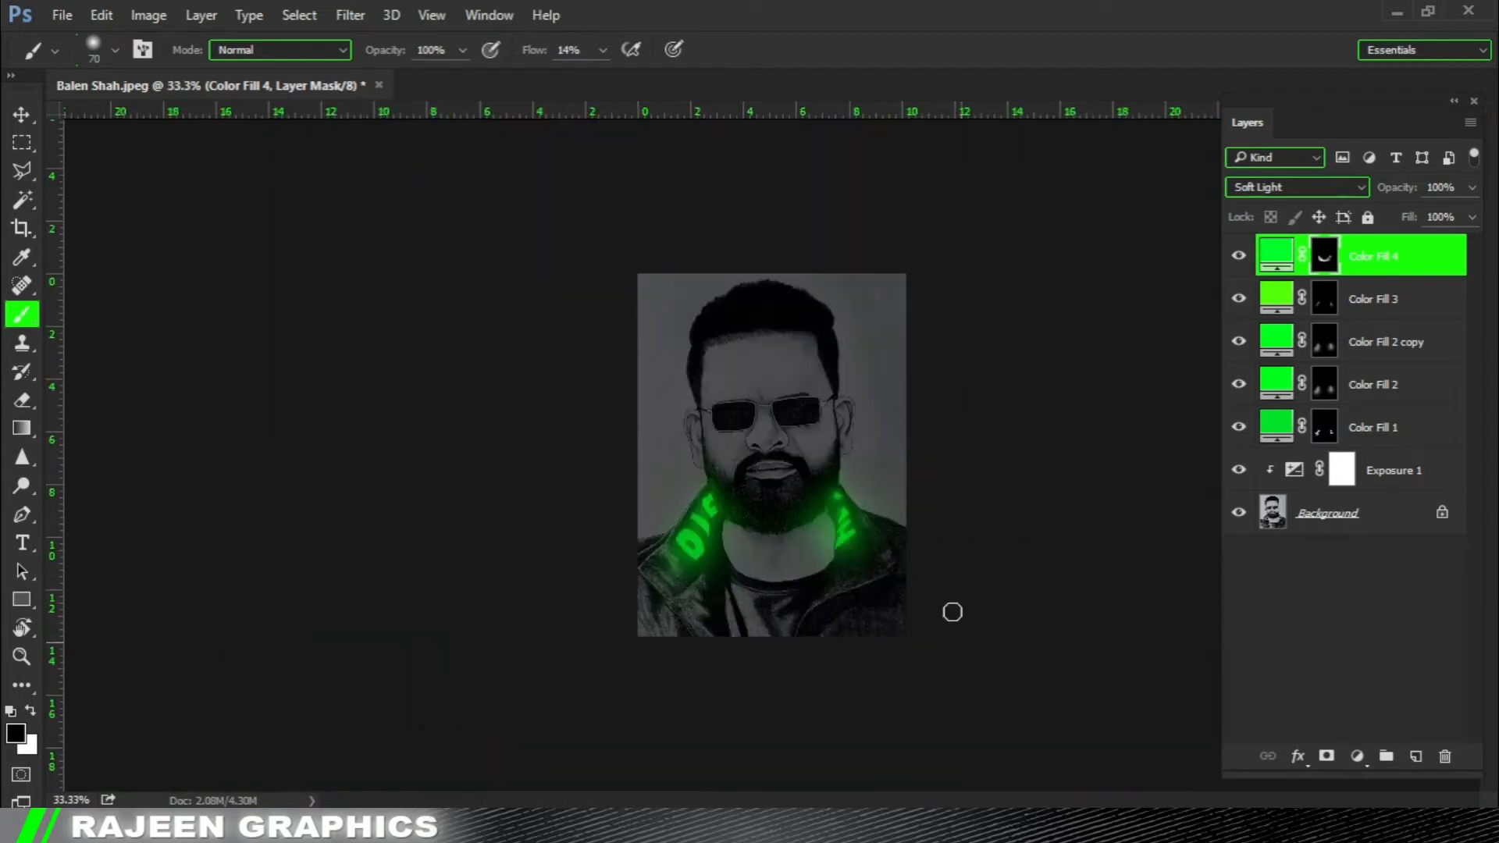
pyautogui.keyDown('ctrl'); pyautogui.click(897, 563); pyautogui.keyUp('ctrl')
pyautogui.moveTo(929, 625); pyautogui.dragTo(816, 421)
pyautogui.hotkey('ctrl', '+')
pyautogui.click(603, 52)
pyautogui.click(603, 76)
pyautogui.click(839, 6)
pyautogui.press('x')
pyautogui.press('[')
pyautogui.press('[')
pyautogui.press('[')
pyautogui.press('[')
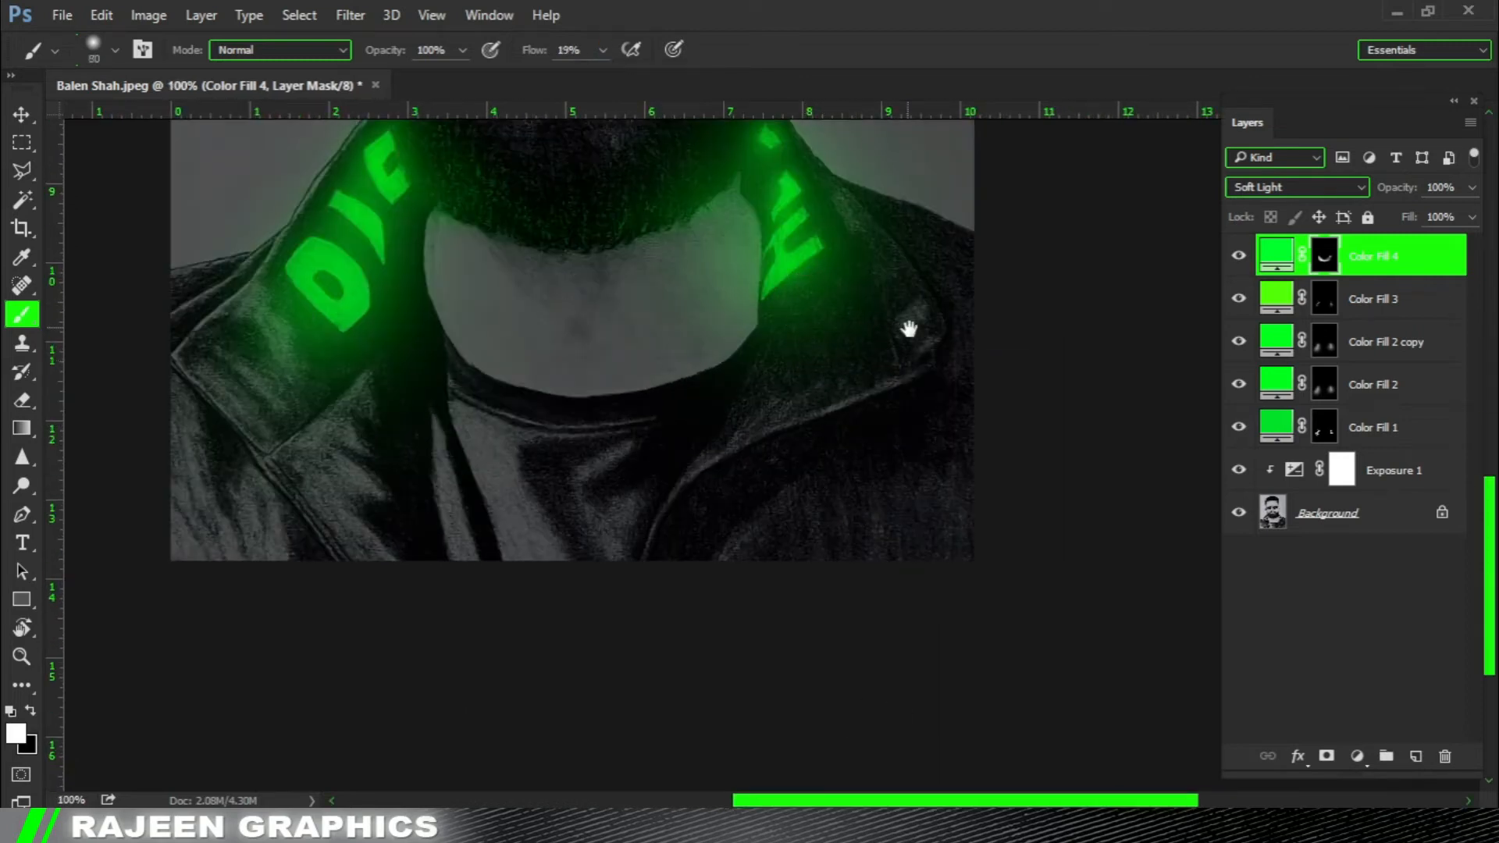
# Raise the brush flow to 41% and paint green light along the right lapel's corner and lower edge, trimming the spill with black.
pyautogui.scroll(1, 911, 328)
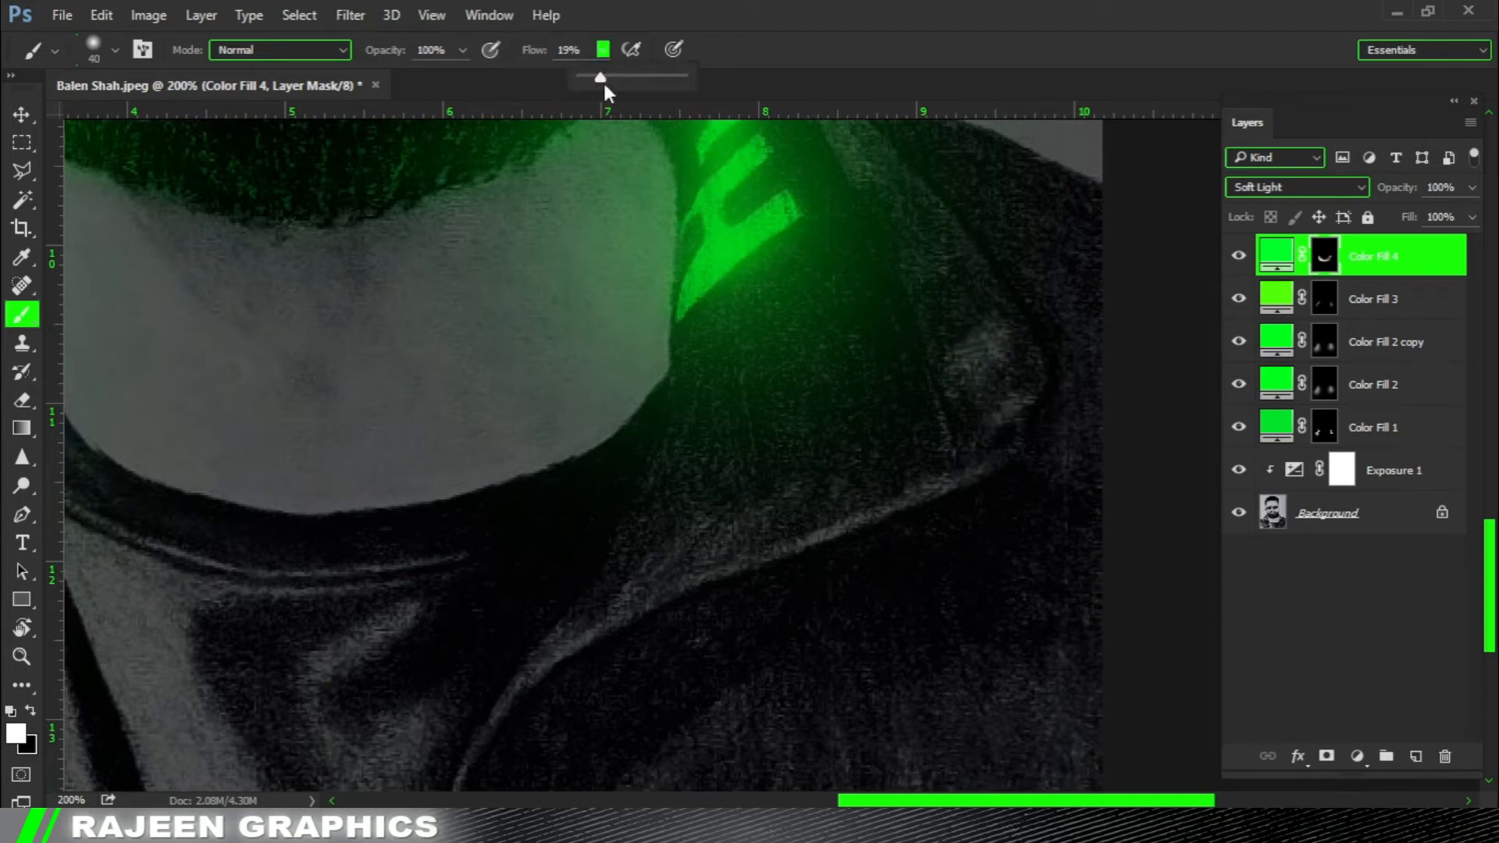
pyautogui.moveTo(969, 360); pyautogui.dragTo(985, 430)
pyautogui.moveTo(941, 331)
pyautogui.mouseDown()
pyautogui.moveTo(1003, 459)
pyautogui.moveTo(990, 426)
pyautogui.moveTo(1030, 474)
pyautogui.mouseUp()
pyautogui.moveTo(987, 530)
pyautogui.mouseDown()
pyautogui.moveTo(991, 484)
pyautogui.moveTo(616, 635)
pyautogui.moveTo(562, 687)
pyautogui.mouseUp()
pyautogui.moveTo(895, 470)
pyautogui.mouseDown()
pyautogui.moveTo(883, 412)
pyautogui.moveTo(555, 542)
pyautogui.mouseUp()
pyautogui.press('x')
pyautogui.moveTo(991, 466); pyautogui.dragTo(456, 700)
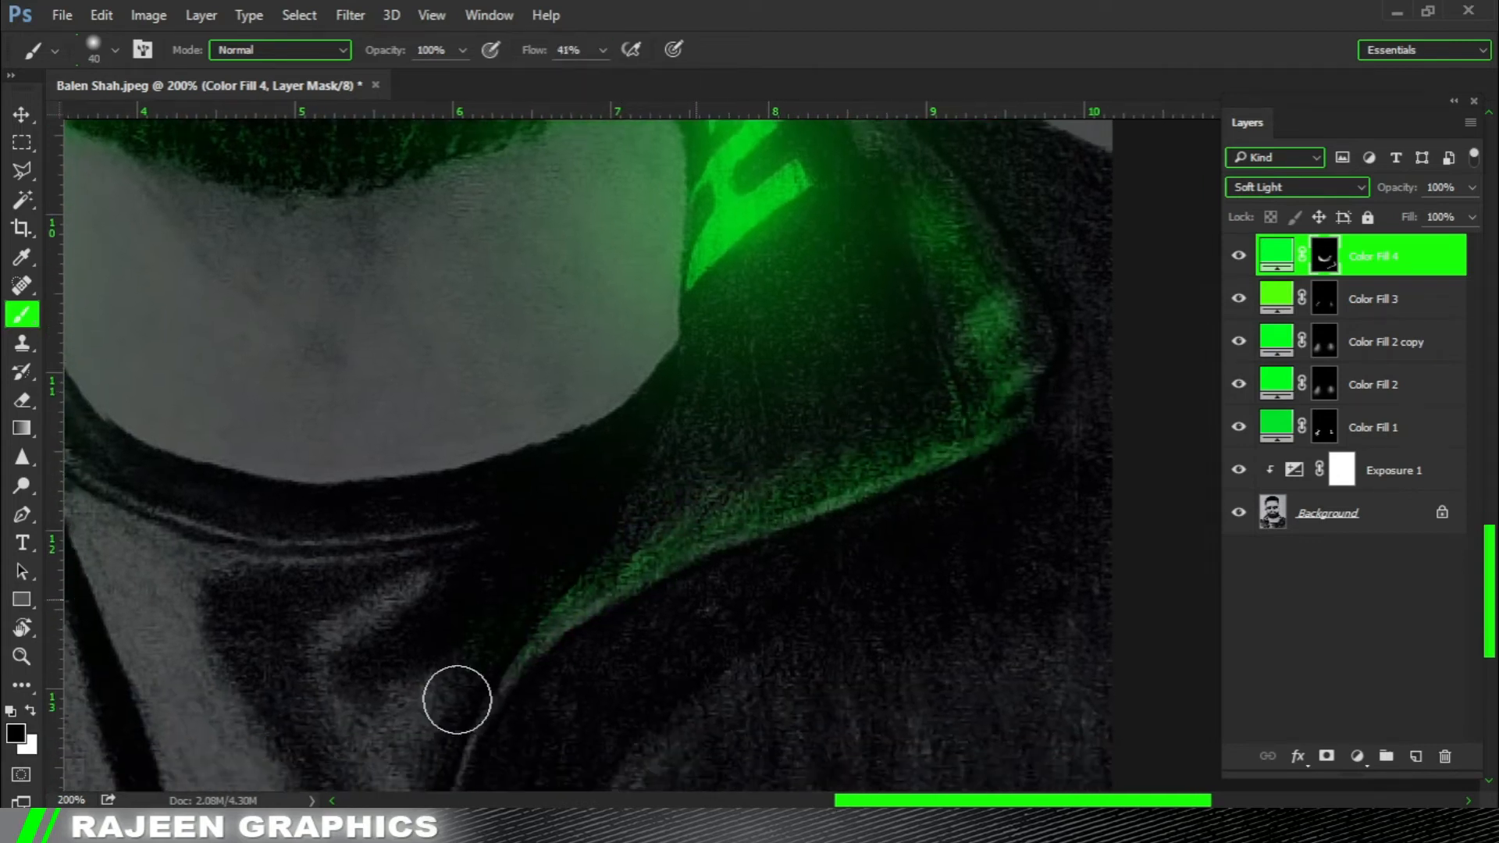
# Soften the right lapel's green light with black and refine its edge down to the image's lower border with a 25 px brush.
pyautogui.moveTo(1015, 243); pyautogui.dragTo(953, 326)
pyautogui.moveTo(880, 265)
pyautogui.mouseDown()
pyautogui.moveTo(976, 428)
pyautogui.moveTo(903, 237)
pyautogui.moveTo(796, 286)
pyautogui.mouseUp()
pyautogui.press(']')
pyautogui.press(']')
pyautogui.moveTo(930, 389); pyautogui.dragTo(929, 410)
pyautogui.keyDown('alt'); pyautogui.click(797, 489); pyautogui.keyUp('alt')
pyautogui.keyDown('alt'); pyautogui.click(793, 484); pyautogui.keyUp('alt')
pyautogui.moveTo(613, 446)
pyautogui.mouseDown()
pyautogui.moveTo(719, 402)
pyautogui.moveTo(864, 454)
pyautogui.moveTo(690, 515)
pyautogui.moveTo(771, 394)
pyautogui.mouseUp()
pyautogui.keyDown('ctrl'); pyautogui.click(749, 429); pyautogui.keyUp('ctrl')
pyautogui.keyDown('ctrl'); pyautogui.click(864, 454); pyautogui.keyUp('ctrl')
pyautogui.press('[')
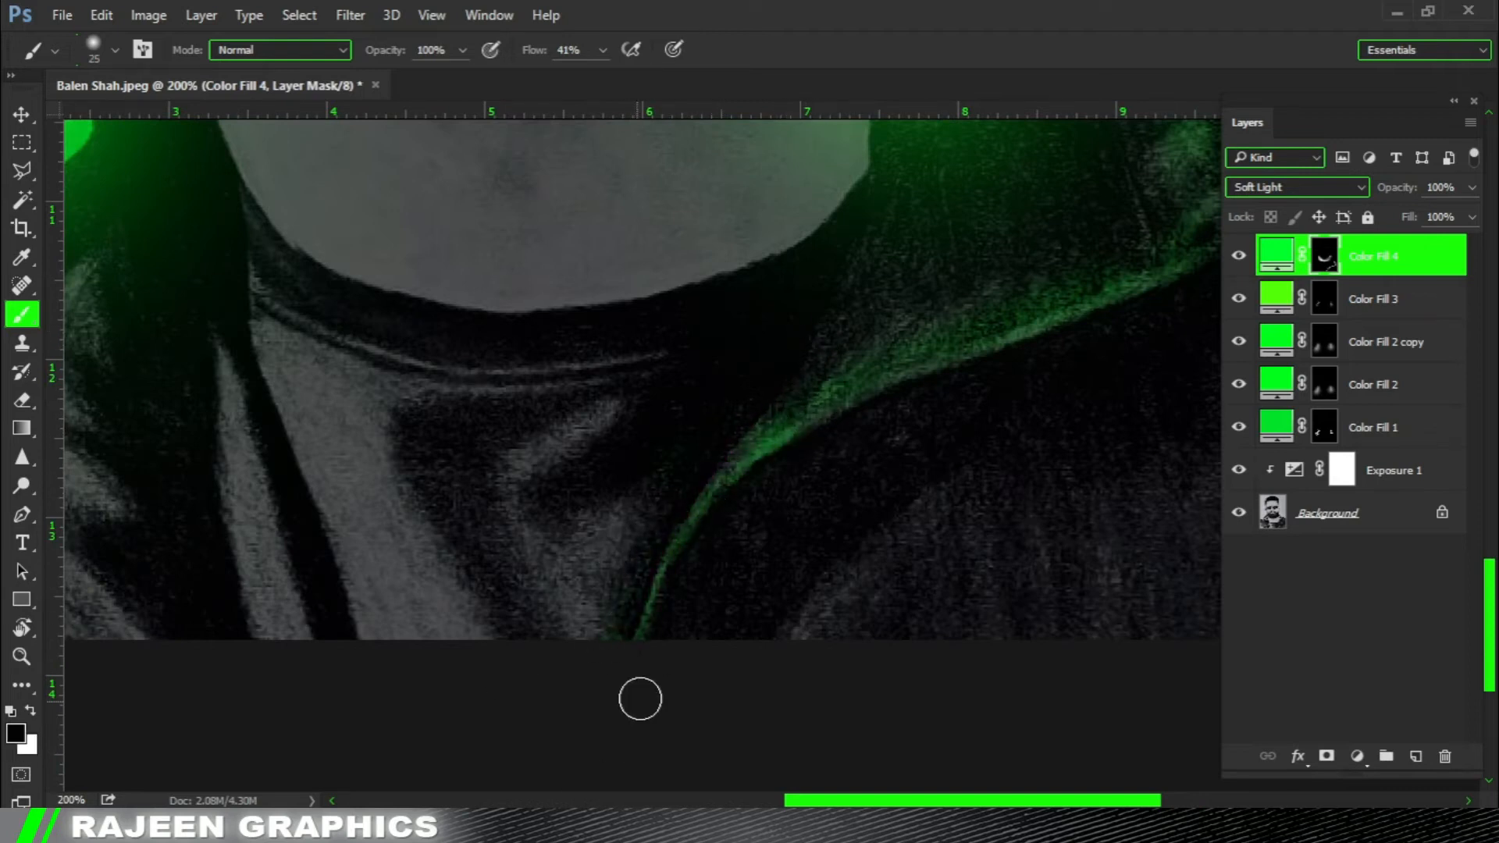
pyautogui.press('x')
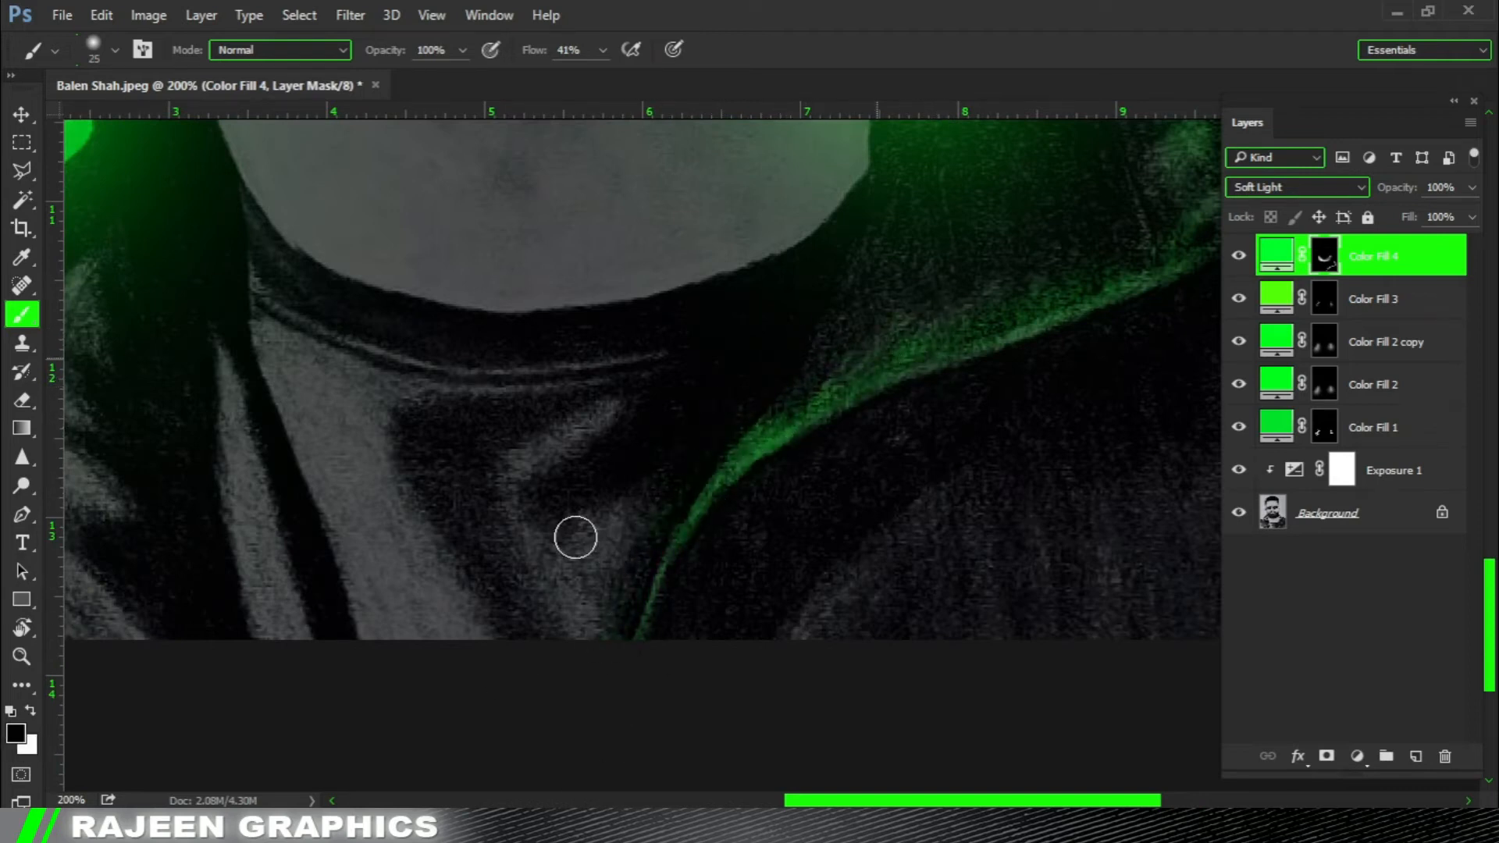
# Paint green light along the shirt's neckline seams with white at 25 px, then trim the spill below them with black.
pyautogui.moveTo(383, 389); pyautogui.dragTo(568, 443)
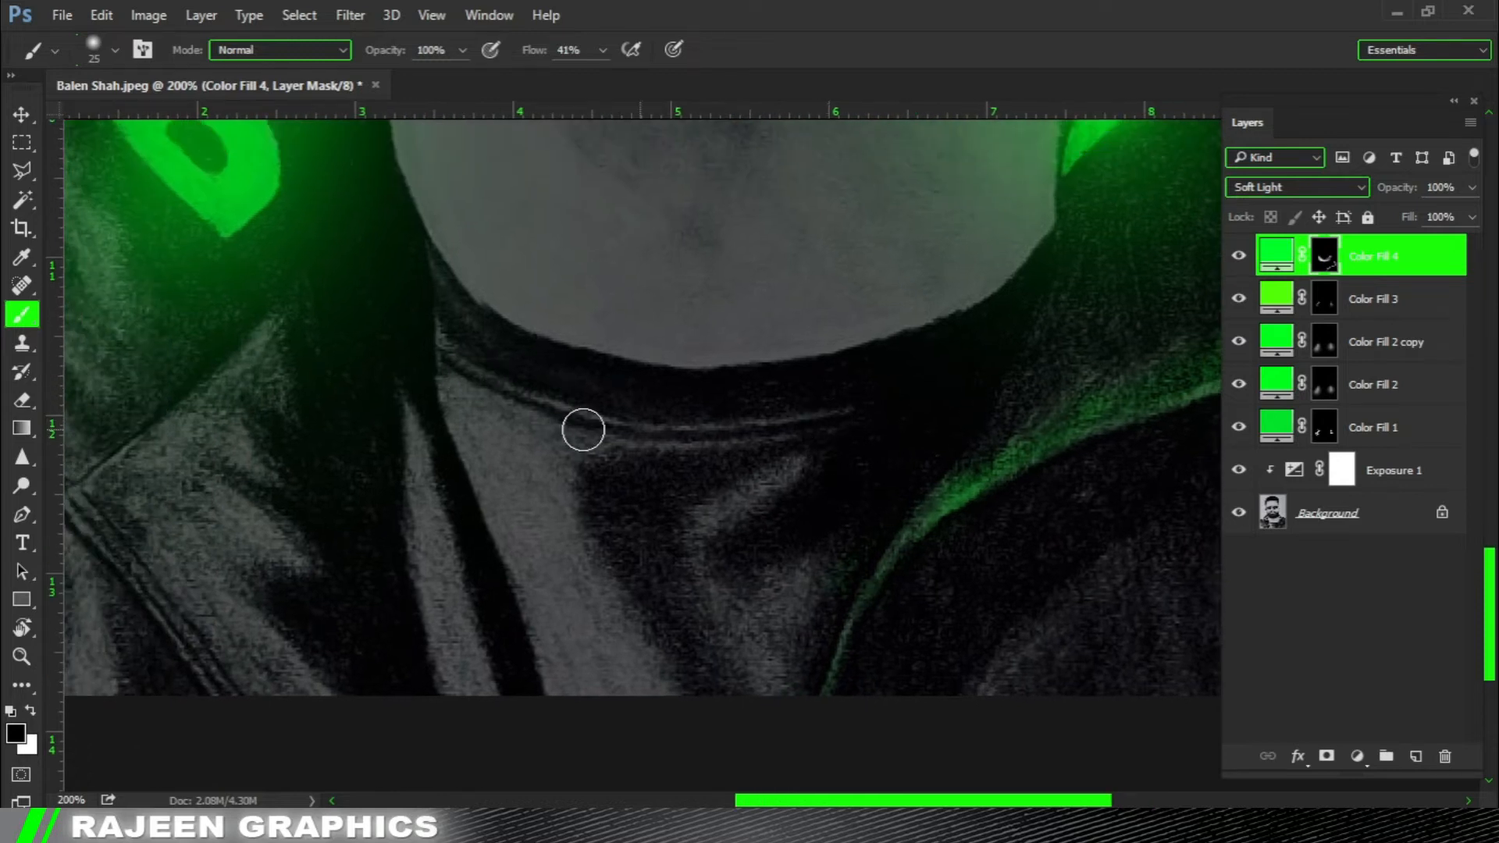
pyautogui.press('x')
pyautogui.moveTo(795, 436)
pyautogui.mouseDown()
pyautogui.moveTo(612, 429)
pyautogui.moveTo(436, 348)
pyautogui.moveTo(682, 429)
pyautogui.mouseUp()
pyautogui.press('x')
pyautogui.scroll(-1, 461, 378)
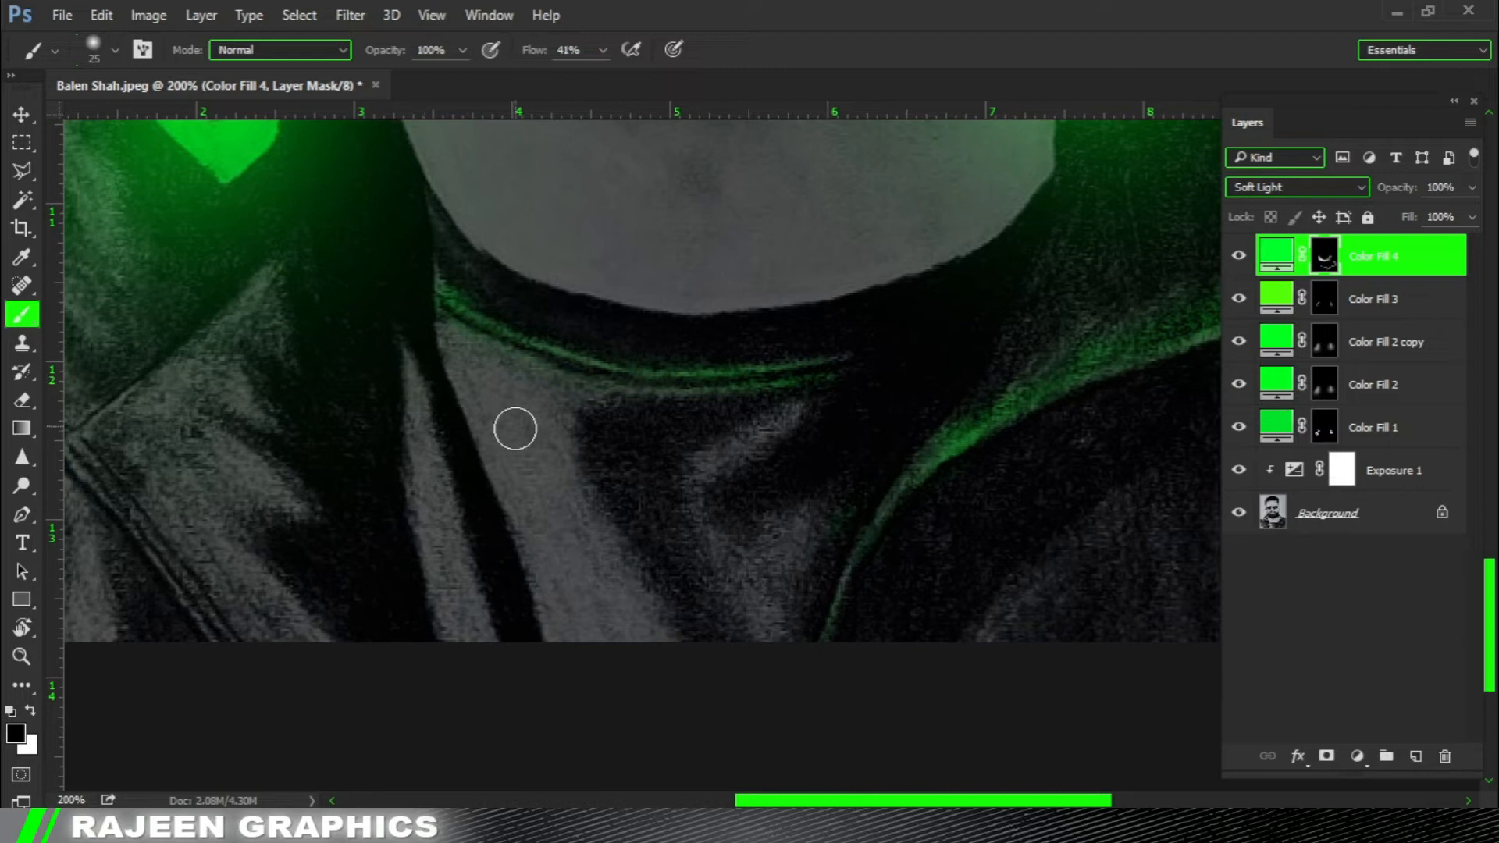
pyautogui.moveTo(515, 428); pyautogui.dragTo(643, 443)
# Paint green light onto the shirt folds below the neckline with white on Color Fill 4's mask.
pyautogui.press('x')
pyautogui.moveTo(934, 424)
pyautogui.mouseDown()
pyautogui.moveTo(809, 492)
pyautogui.moveTo(887, 526)
pyautogui.moveTo(958, 610)
pyautogui.moveTo(891, 652)
pyautogui.moveTo(936, 542)
pyautogui.moveTo(898, 458)
pyautogui.mouseUp()
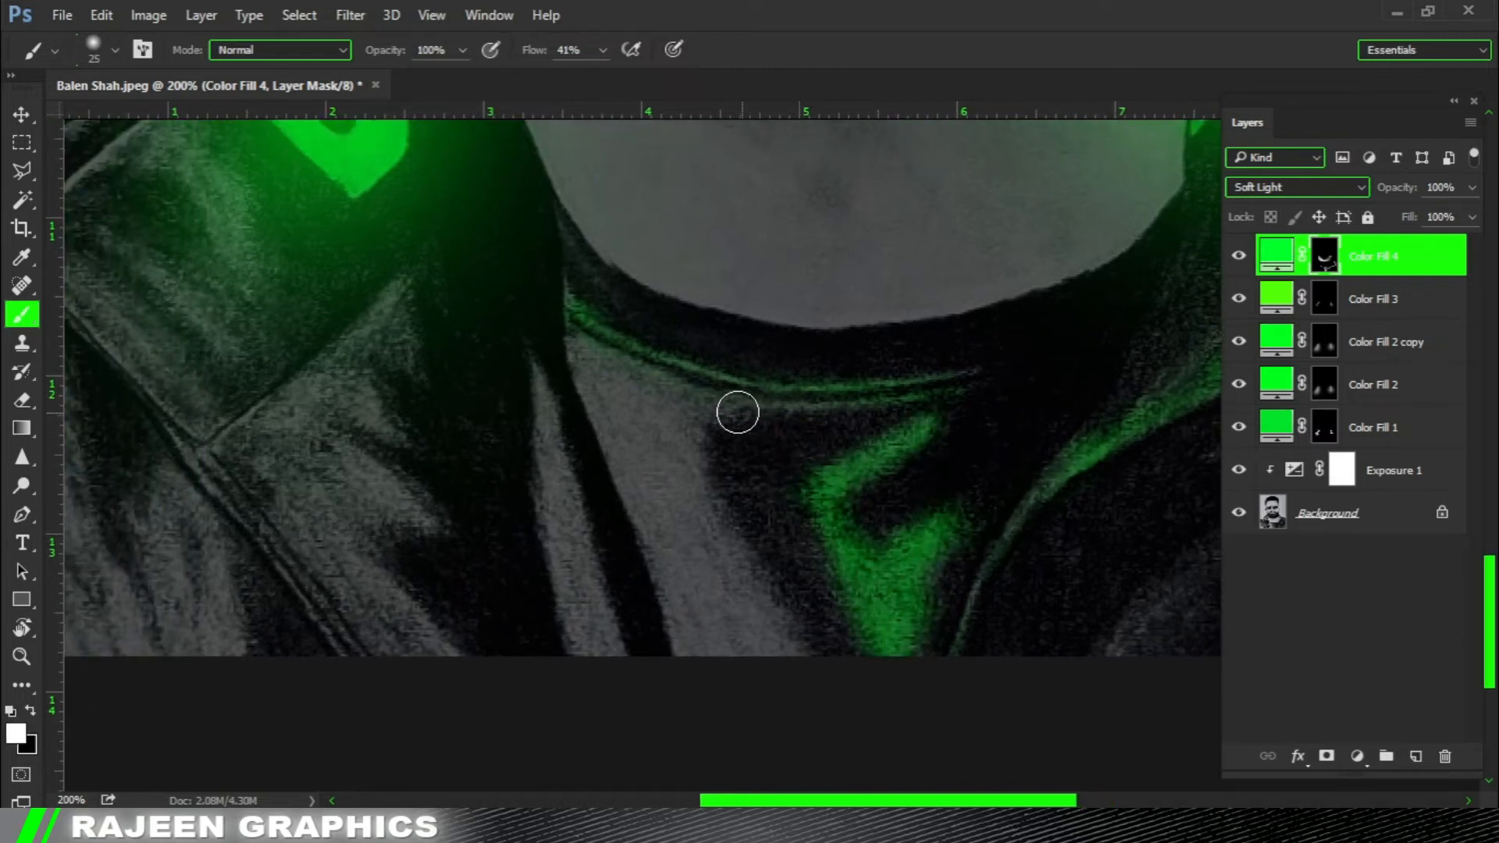
pyautogui.moveTo(738, 412); pyautogui.dragTo(674, 408)
# Trim the green on the shirt folds to thin edge highlights with black, enlarging the brush to 45 px.
pyautogui.press('x')
pyautogui.moveTo(948, 415); pyautogui.dragTo(902, 413)
pyautogui.moveTo(866, 534); pyautogui.dragTo(868, 640)
pyautogui.press(']')
pyautogui.press(']')
pyautogui.moveTo(934, 509)
pyautogui.mouseDown()
pyautogui.moveTo(906, 593)
pyautogui.moveTo(910, 525)
pyautogui.moveTo(978, 427)
pyautogui.mouseUp()
pyautogui.moveTo(705, 517); pyautogui.dragTo(705, 470)
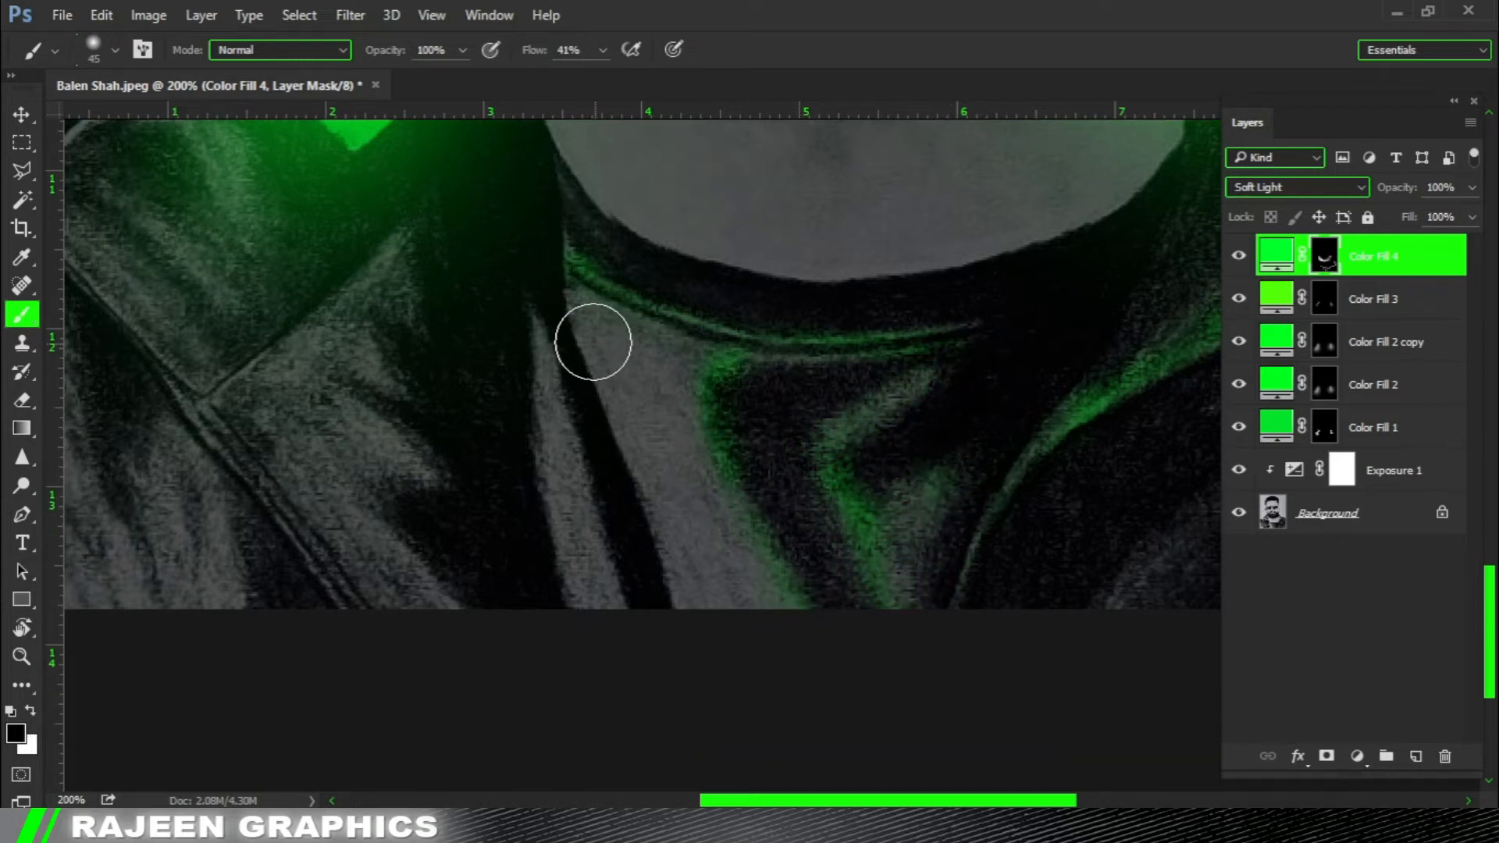
# Paint a green highlight on the narrow fabric strip beside the shirt's left edge and trim it with black.
pyautogui.moveTo(535, 386); pyautogui.dragTo(585, 372)
pyautogui.press('x')
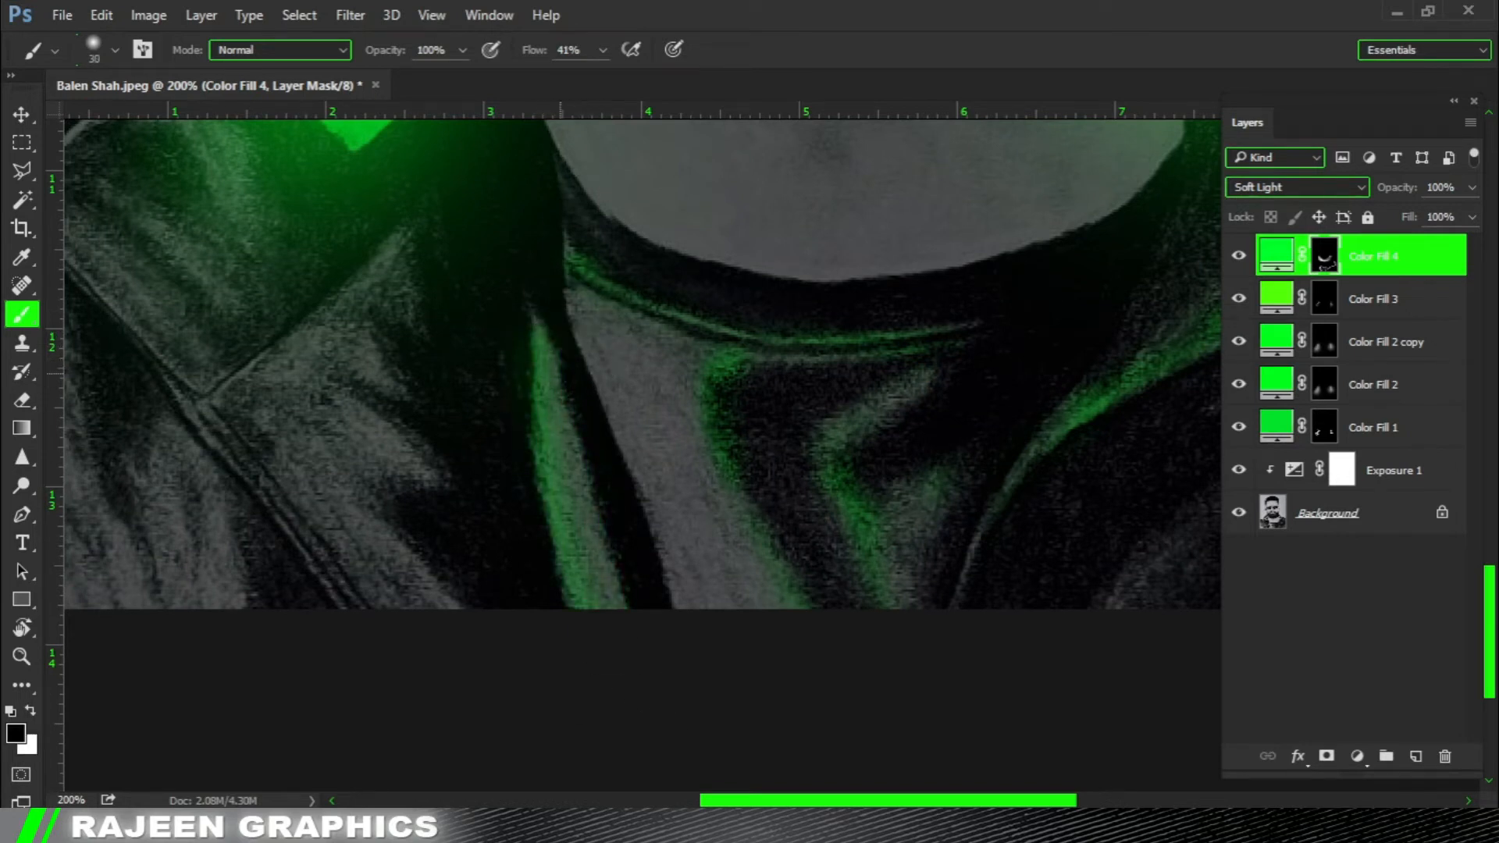
pyautogui.moveTo(700, 556); pyautogui.dragTo(867, 562)
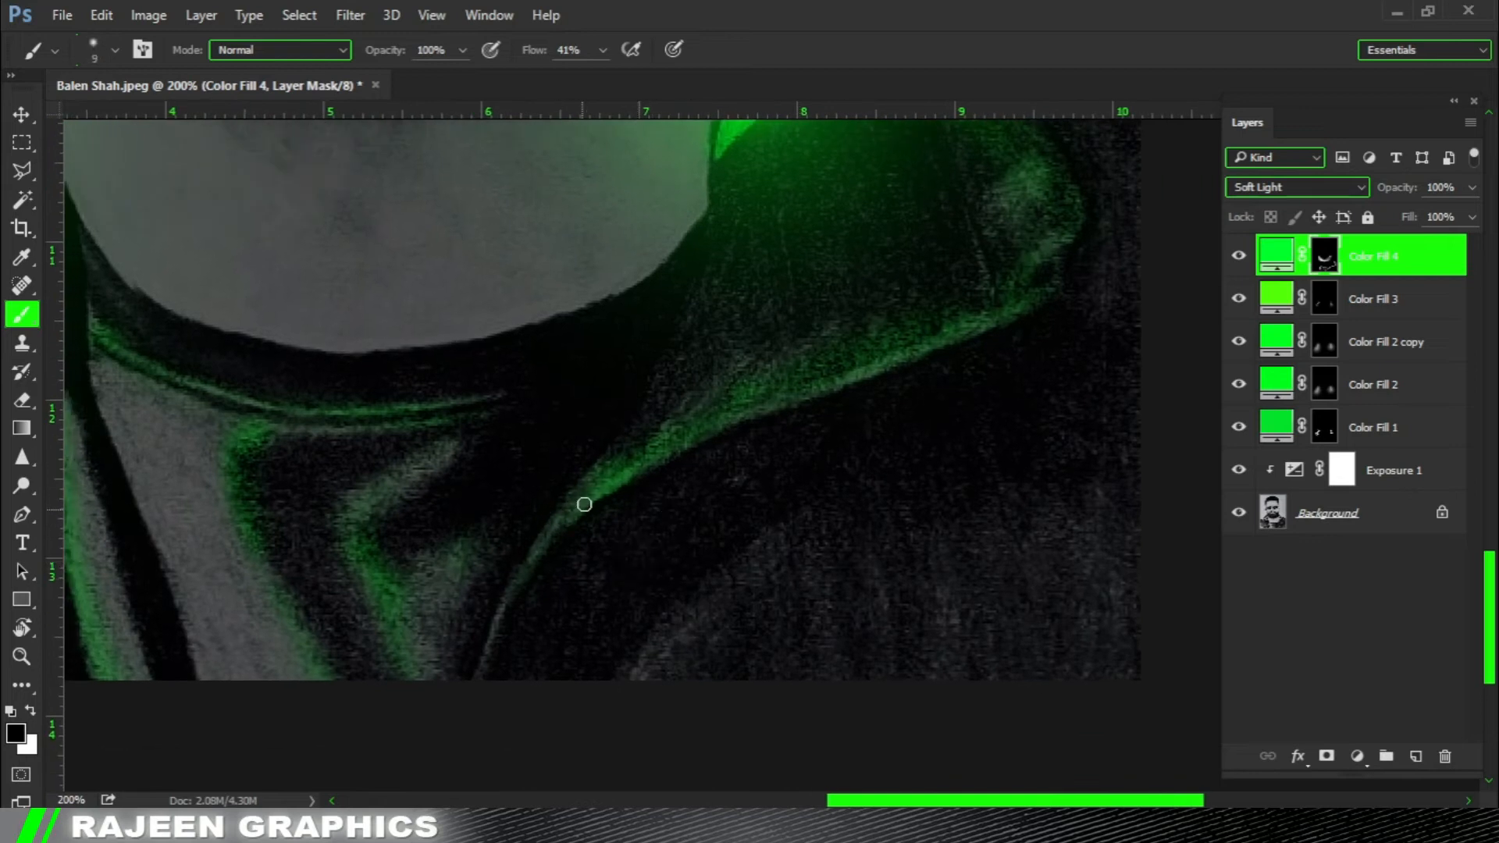
# Repaint the thin green highlight along the right lapel's lower edge with a small brush, then clean its surroundings with black at 35 px.
pyautogui.moveTo(879, 331); pyautogui.dragTo(562, 519)
pyautogui.press('x')
pyautogui.moveTo(830, 328); pyautogui.dragTo(617, 443)
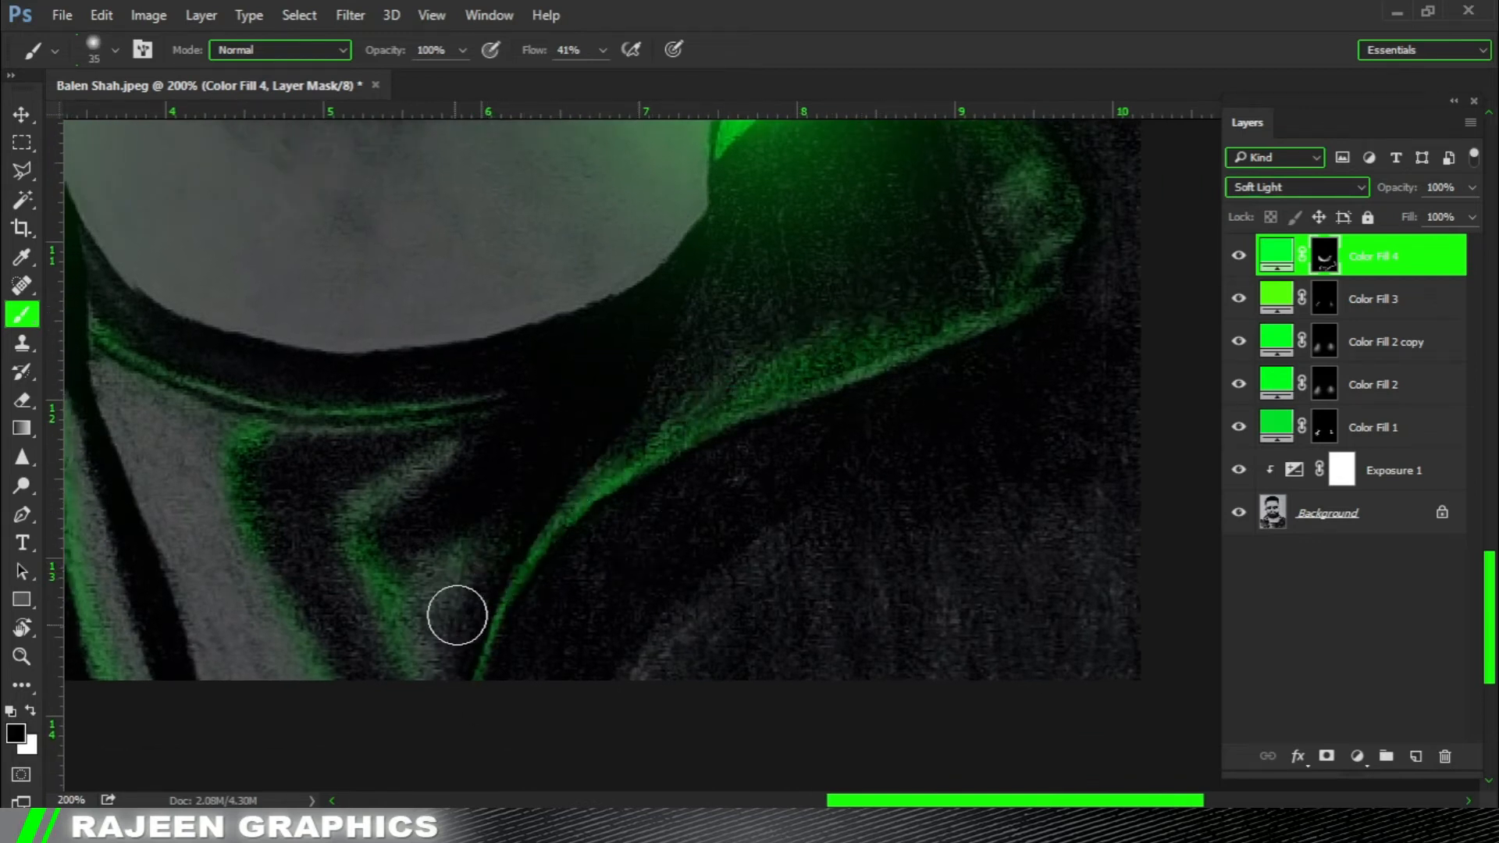
pyautogui.moveTo(807, 419); pyautogui.dragTo(790, 565)
# Paint a green rim light along the neck's lower edge above the shirt collar and trim it with black at 45 px.
pyautogui.press('x')
pyautogui.moveTo(974, 335); pyautogui.dragTo(972, 425)
pyautogui.press('x')
pyautogui.moveTo(495, 406)
pyautogui.mouseDown()
pyautogui.moveTo(589, 344)
pyautogui.moveTo(715, 381)
pyautogui.mouseUp()
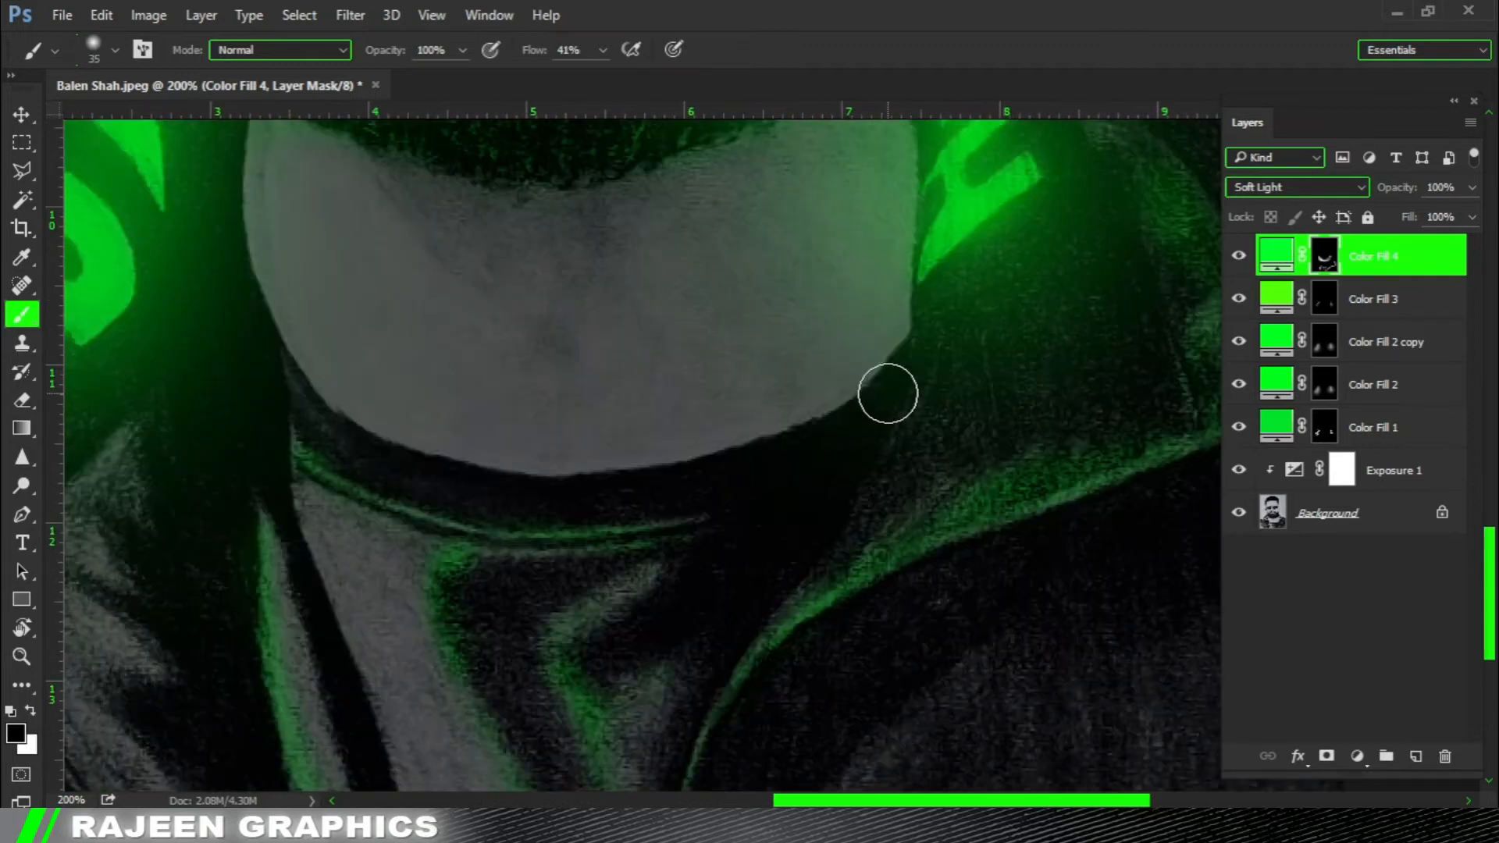
pyautogui.moveTo(881, 359)
pyautogui.mouseDown()
pyautogui.moveTo(733, 442)
pyautogui.moveTo(646, 459)
pyautogui.moveTo(378, 432)
pyautogui.moveTo(274, 310)
pyautogui.moveTo(435, 536)
pyautogui.moveTo(414, 319)
pyautogui.mouseUp()
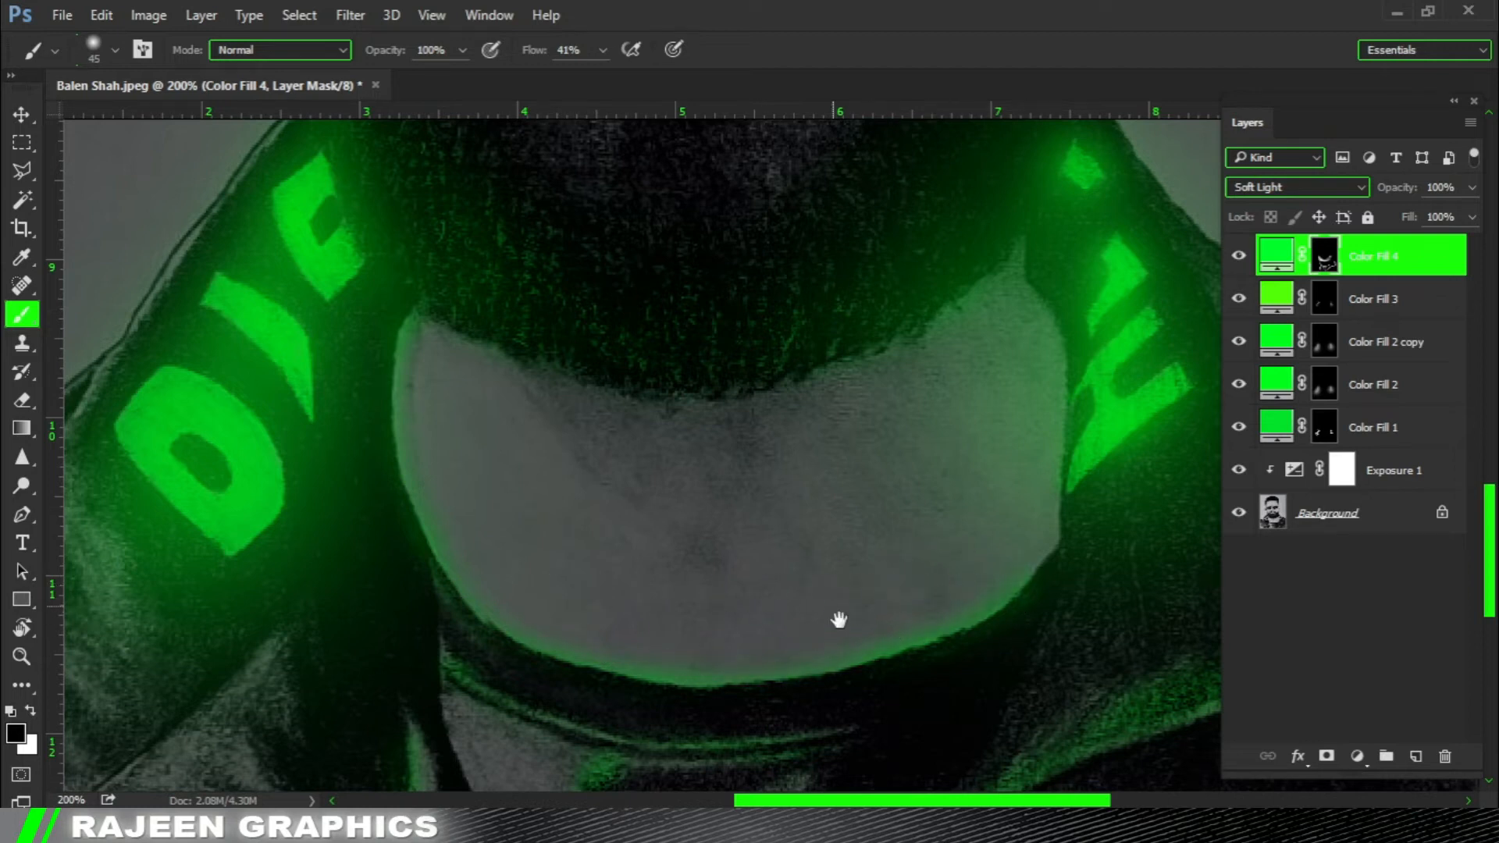
pyautogui.moveTo(840, 619); pyautogui.dragTo(790, 534)
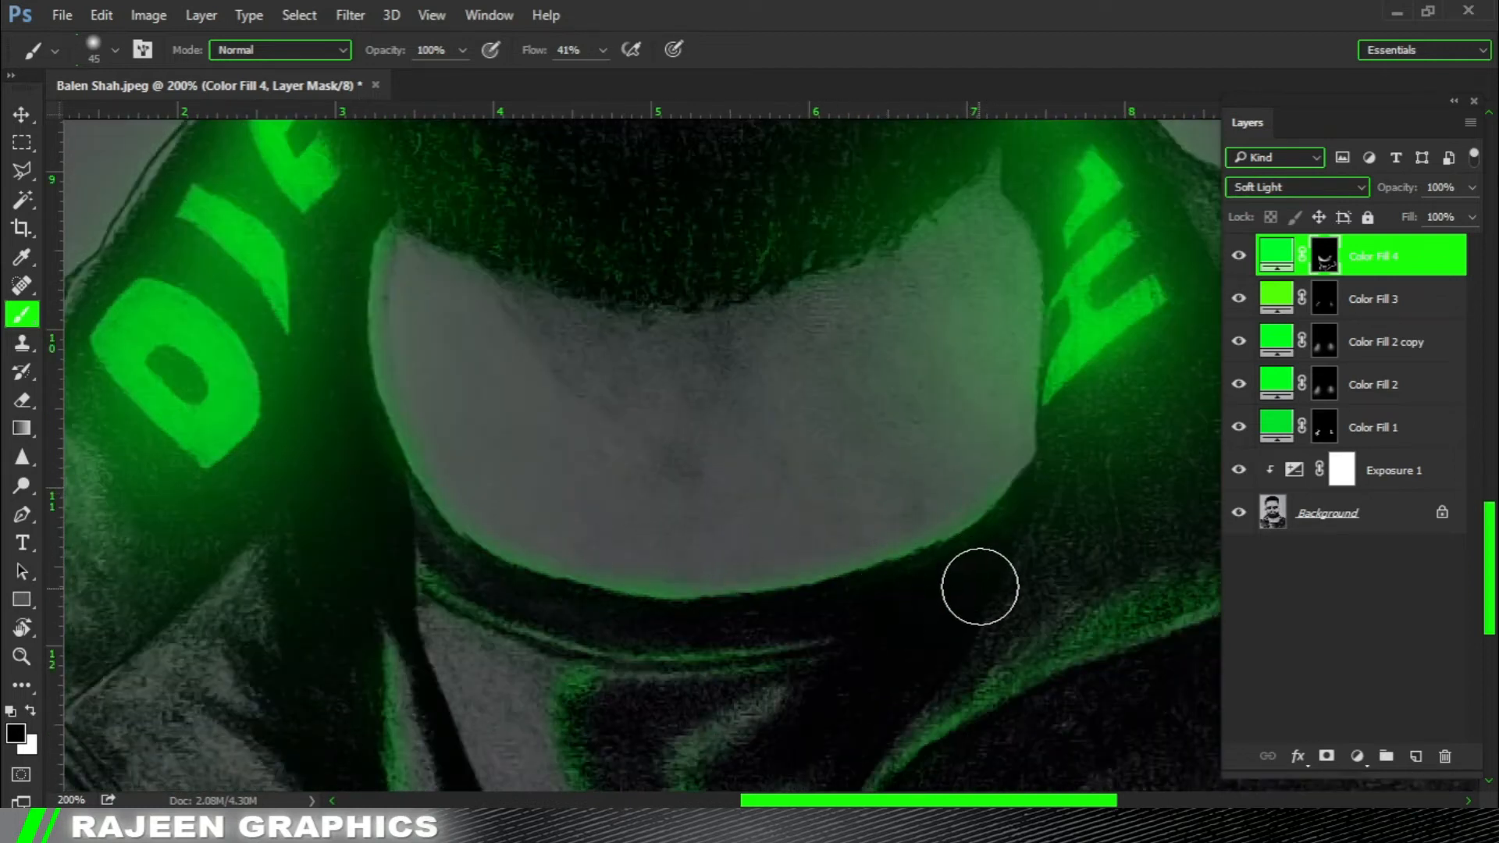
pyautogui.moveTo(980, 586); pyautogui.dragTo(994, 497)
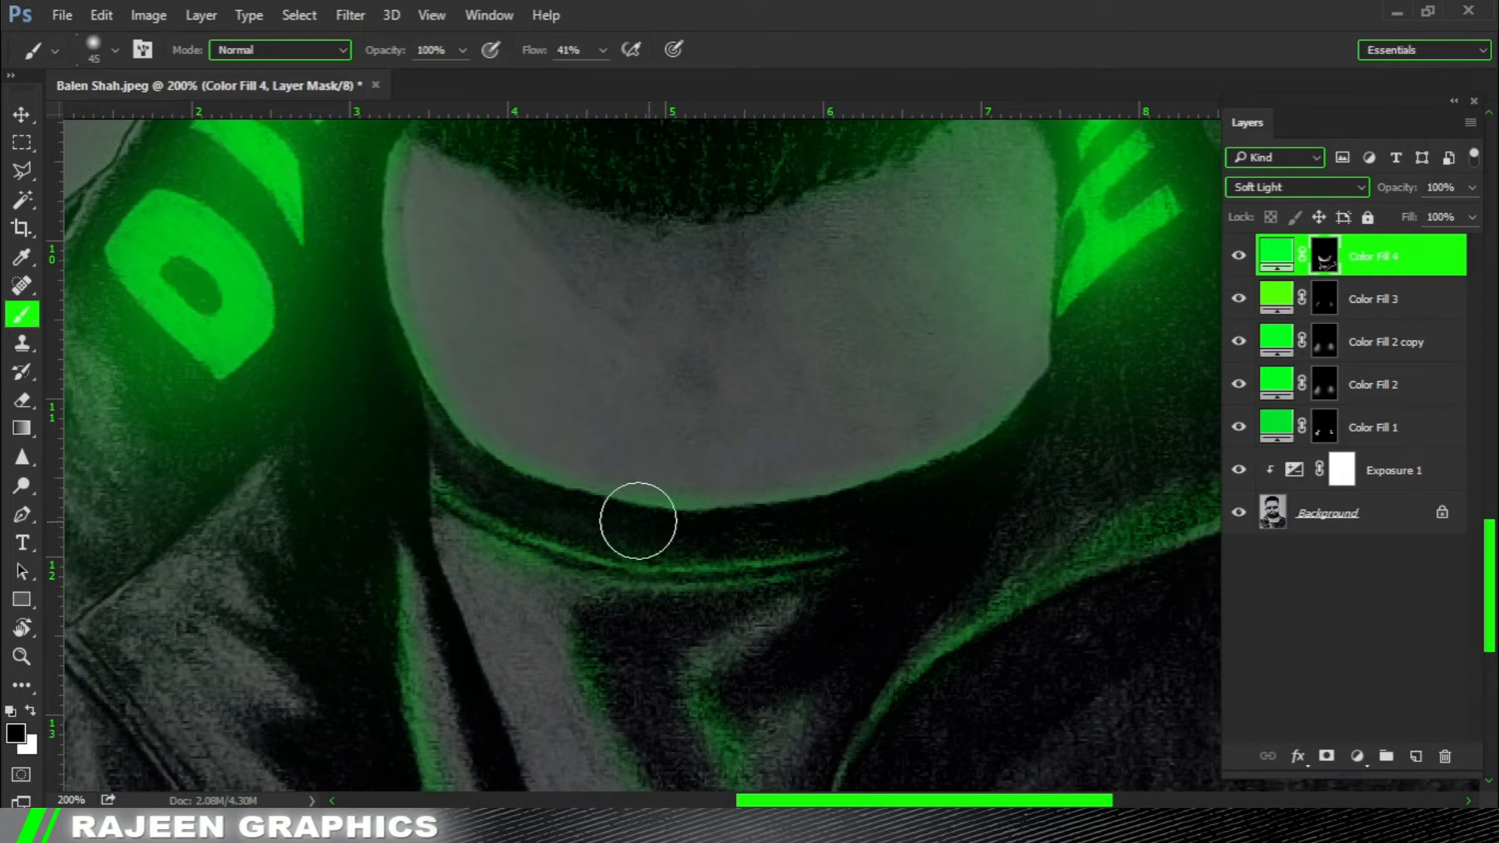
# Paint green light over the jacket fabric beneath the left collar flap with white on Color Fill 4's mask.
pyautogui.hotkey('ctrl', '0')
pyautogui.hotkey('ctrl', '-')
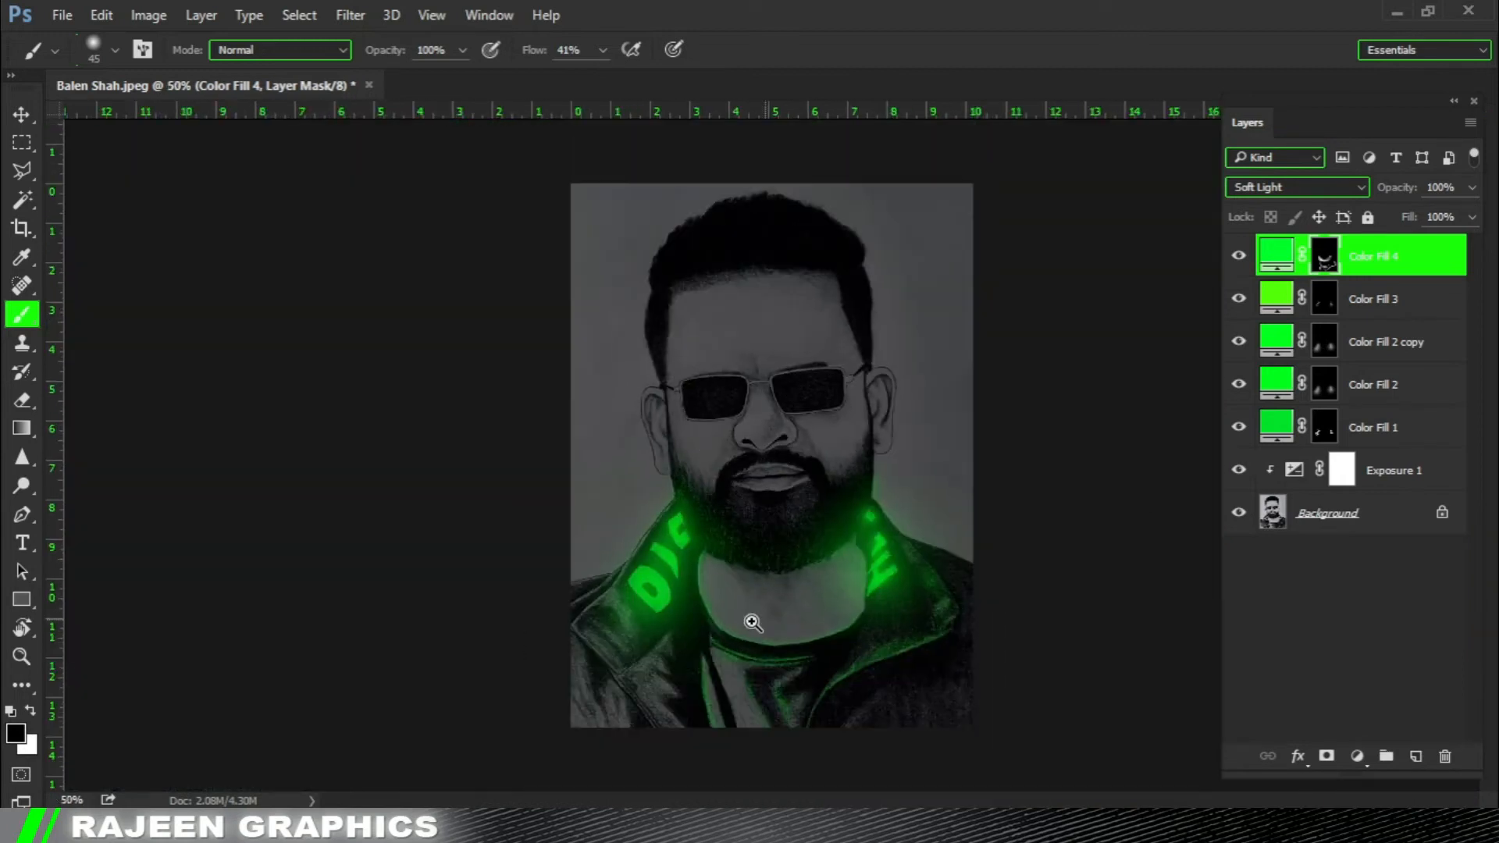
pyautogui.keyDown('ctrl'); pyautogui.click(738, 560); pyautogui.keyUp('ctrl')
pyautogui.keyDown('ctrl'); pyautogui.click(498, 485); pyautogui.keyUp('ctrl')
pyautogui.moveTo(636, 499); pyautogui.dragTo(636, 418)
pyautogui.keyDown('ctrl'); pyautogui.click(590, 462); pyautogui.keyUp('ctrl')
pyautogui.press('x')
pyautogui.moveTo(644, 359)
pyautogui.mouseDown()
pyautogui.moveTo(630, 469)
pyautogui.moveTo(660, 709)
pyautogui.moveTo(568, 507)
pyautogui.moveTo(655, 422)
pyautogui.moveTo(709, 713)
pyautogui.moveTo(543, 561)
pyautogui.mouseUp()
# Reduce the brush to 40 px and trim the green beneath the left collar flap with black, leaving highlights along the seam.
pyautogui.press('[')
pyautogui.press('x')
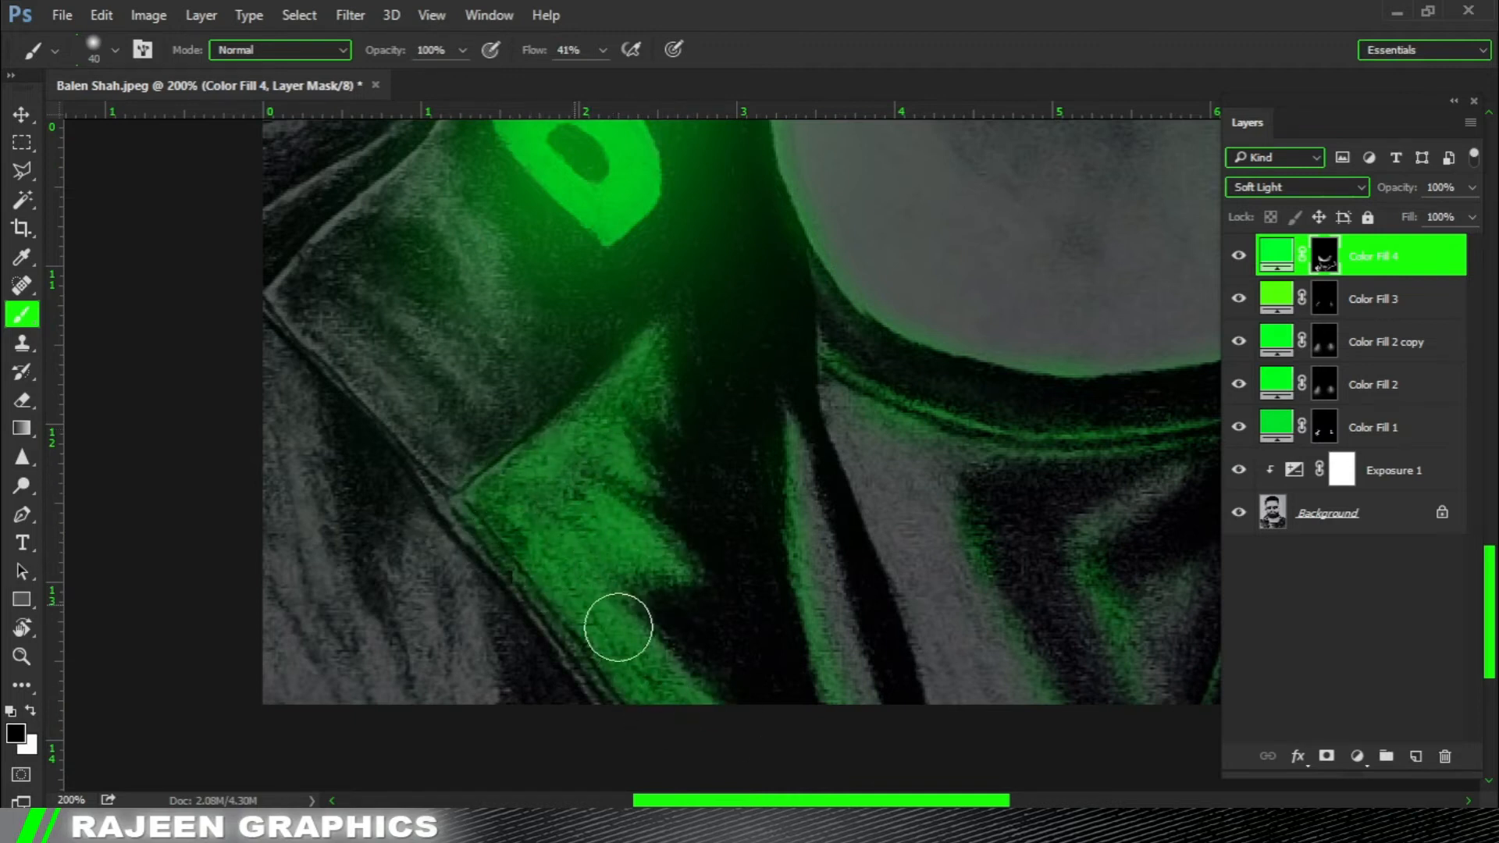
pyautogui.moveTo(530, 623)
pyautogui.mouseDown()
pyautogui.moveTo(669, 653)
pyautogui.moveTo(592, 435)
pyautogui.moveTo(612, 402)
pyautogui.moveTo(670, 368)
pyautogui.mouseUp()
pyautogui.moveTo(551, 420); pyautogui.dragTo(583, 382)
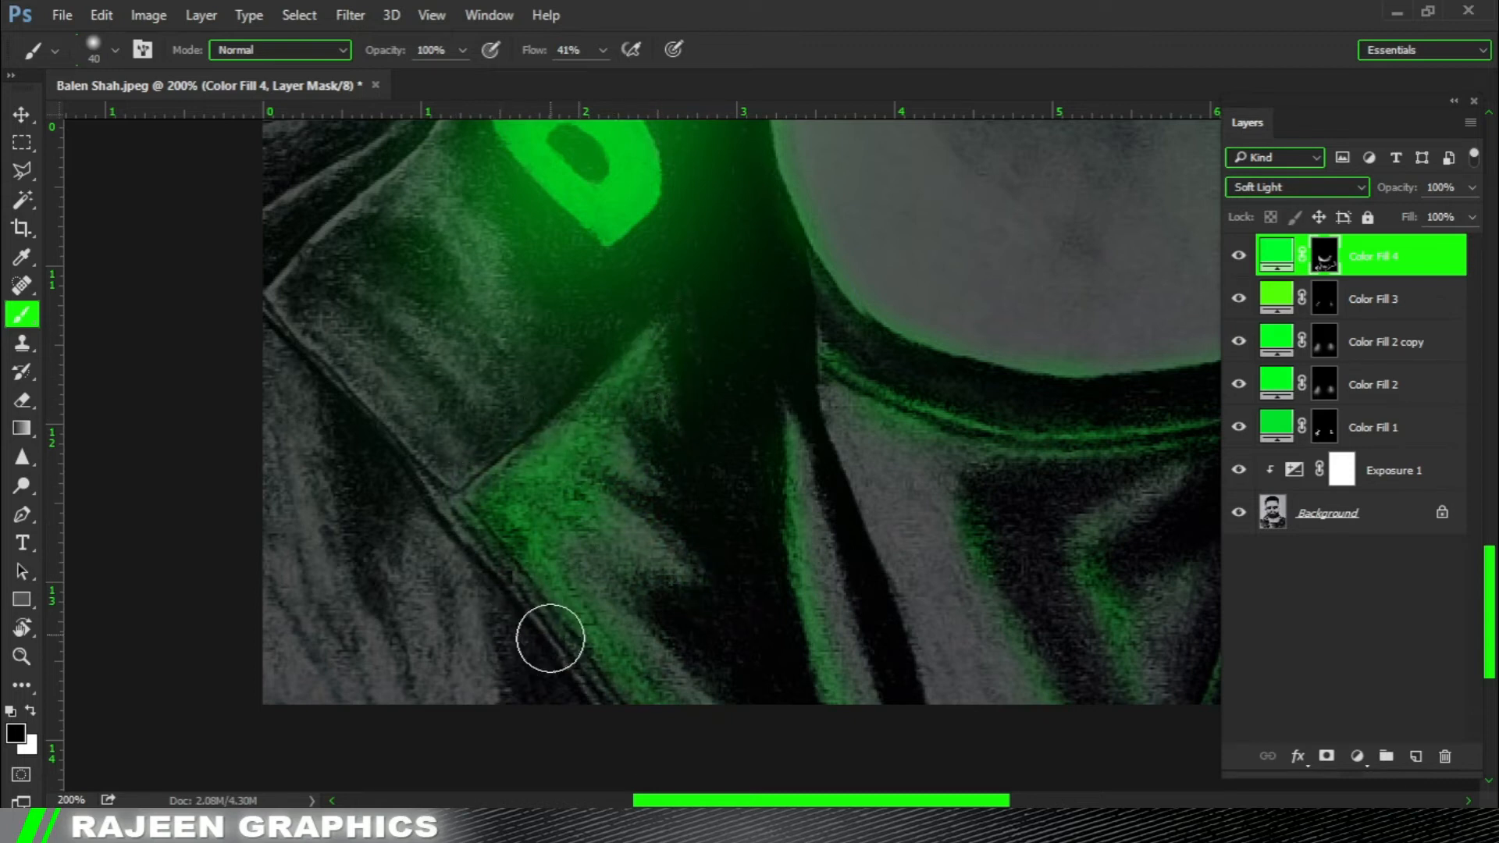
# Refine the green light on the fabric beneath the left collar flap, alternating black and white at 40 px on Color Fill 4's mask.
pyautogui.moveTo(649, 540); pyautogui.dragTo(636, 546)
pyautogui.press('x')
pyautogui.moveTo(697, 587)
pyautogui.mouseDown()
pyautogui.moveTo(615, 505)
pyautogui.moveTo(673, 424)
pyautogui.moveTo(653, 410)
pyautogui.moveTo(706, 396)
pyautogui.mouseUp()
pyautogui.press('x')
pyautogui.keyDown('alt'); pyautogui.click(597, 532); pyautogui.keyUp('alt')
pyautogui.moveTo(634, 446); pyautogui.dragTo(666, 515)
pyautogui.keyDown('ctrl'); pyautogui.click(598, 510); pyautogui.keyUp('ctrl')
pyautogui.moveTo(582, 595)
pyautogui.mouseDown()
pyautogui.moveTo(475, 503)
pyautogui.moveTo(501, 487)
pyautogui.moveTo(492, 466)
pyautogui.mouseUp()
pyautogui.moveTo(425, 328); pyautogui.dragTo(491, 472)
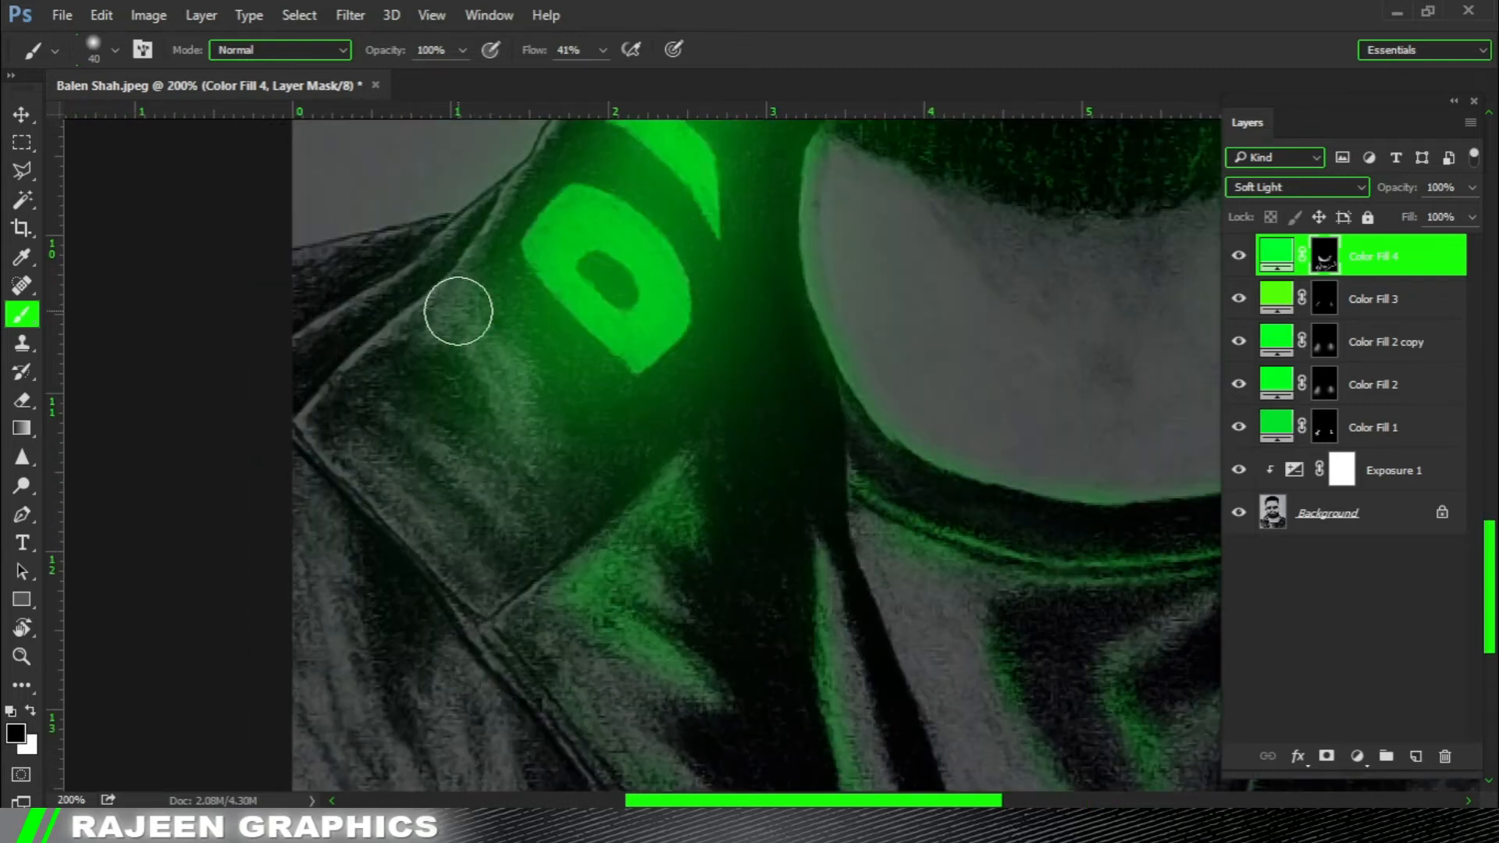
# Paint green light across the lower part of the left collar flap and trim it with black at 40 px.
pyautogui.press('x')
pyautogui.moveTo(469, 331); pyautogui.dragTo(451, 312)
pyautogui.moveTo(373, 471); pyautogui.dragTo(481, 567)
pyautogui.moveTo(461, 447)
pyautogui.mouseDown()
pyautogui.moveTo(546, 518)
pyautogui.moveTo(523, 465)
pyautogui.moveTo(486, 444)
pyautogui.mouseUp()
pyautogui.press('x')
pyautogui.moveTo(511, 417)
pyautogui.mouseDown()
pyautogui.moveTo(536, 491)
pyautogui.moveTo(461, 371)
pyautogui.mouseUp()
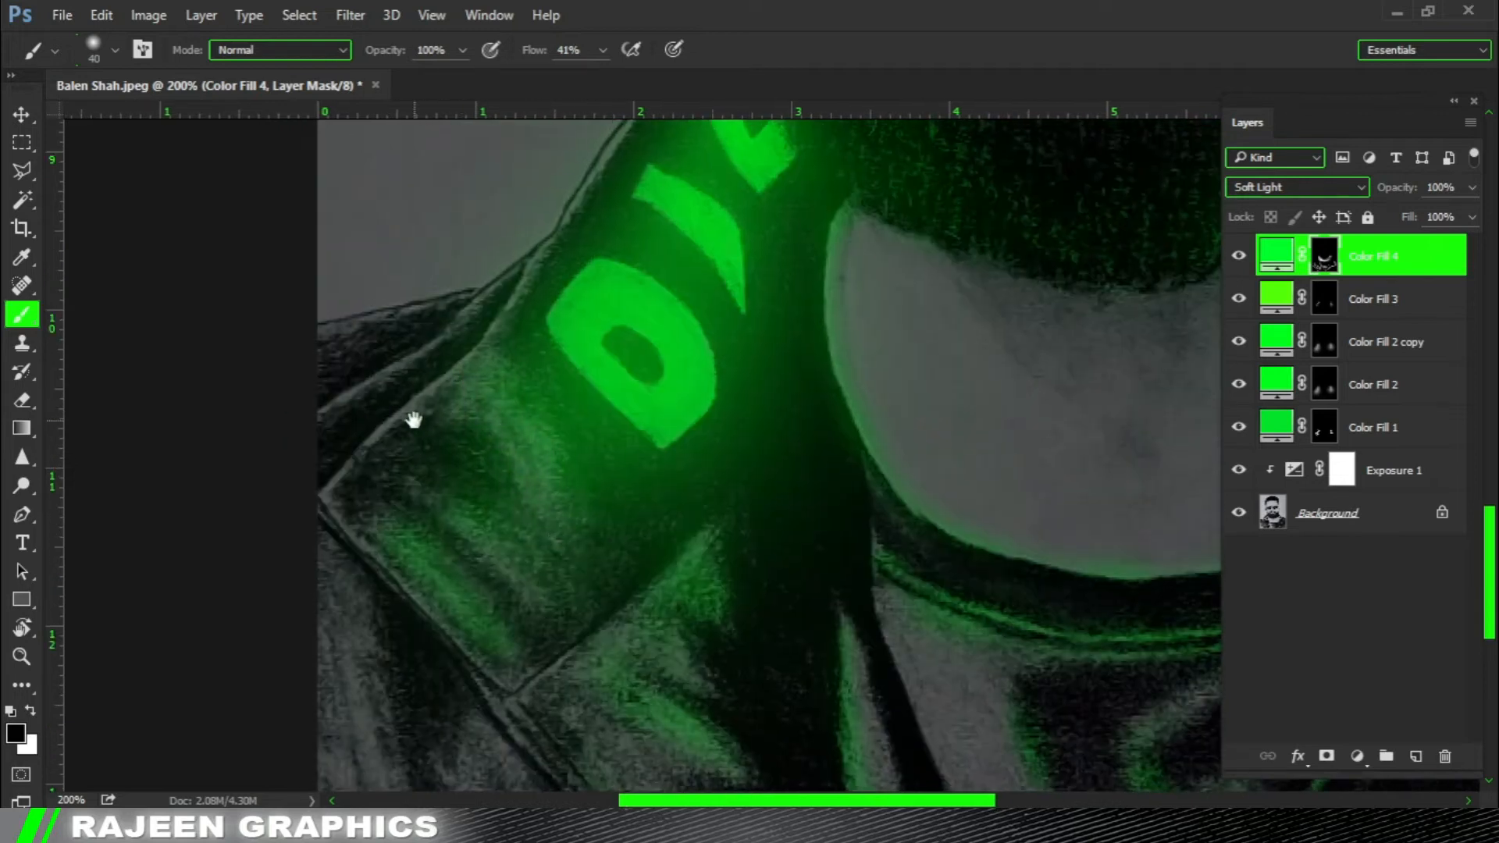
# Reduce the brush to 20 px and paint a thin green rim along the left collar flap's upper edge.
pyautogui.moveTo(415, 422); pyautogui.dragTo(450, 471)
pyautogui.scroll(1, 518, 323)
pyautogui.press('[')
pyautogui.press('[')
pyautogui.press('[')
pyautogui.press('x')
pyautogui.moveTo(595, 332); pyautogui.dragTo(321, 638)
pyautogui.moveTo(531, 358); pyautogui.dragTo(307, 480)
pyautogui.moveTo(528, 375); pyautogui.dragTo(538, 268)
pyautogui.hotkey('ctrl', 'z')
pyautogui.moveTo(490, 313); pyautogui.dragTo(300, 444)
pyautogui.hotkey('ctrl', 'z')
# Paint a green rim along the left collar flap's lower edge and trim the surrounding green with black at 20 px.
pyautogui.moveTo(328, 513); pyautogui.dragTo(347, 455)
pyautogui.press('x')
pyautogui.moveTo(451, 417); pyautogui.dragTo(334, 517)
pyautogui.press('x')
pyautogui.moveTo(401, 462); pyautogui.dragTo(321, 535)
pyautogui.moveTo(391, 612)
pyautogui.mouseDown()
pyautogui.moveTo(378, 516)
pyautogui.moveTo(592, 724)
pyautogui.mouseUp()
pyautogui.press('x')
pyautogui.press('x')
pyautogui.moveTo(221, 464); pyautogui.dragTo(479, 741)
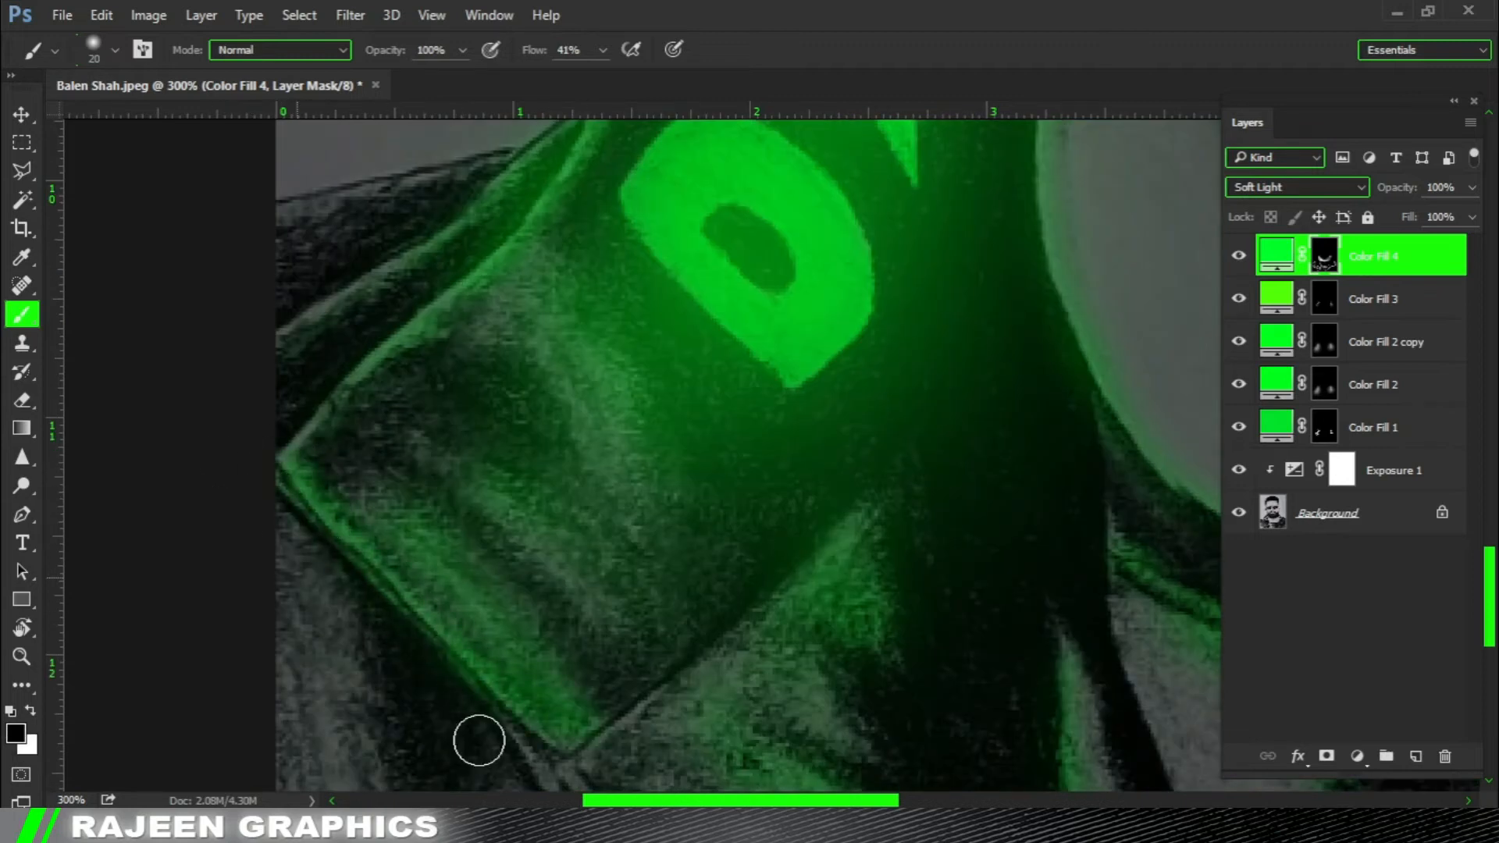
pyautogui.moveTo(340, 473); pyautogui.dragTo(560, 747)
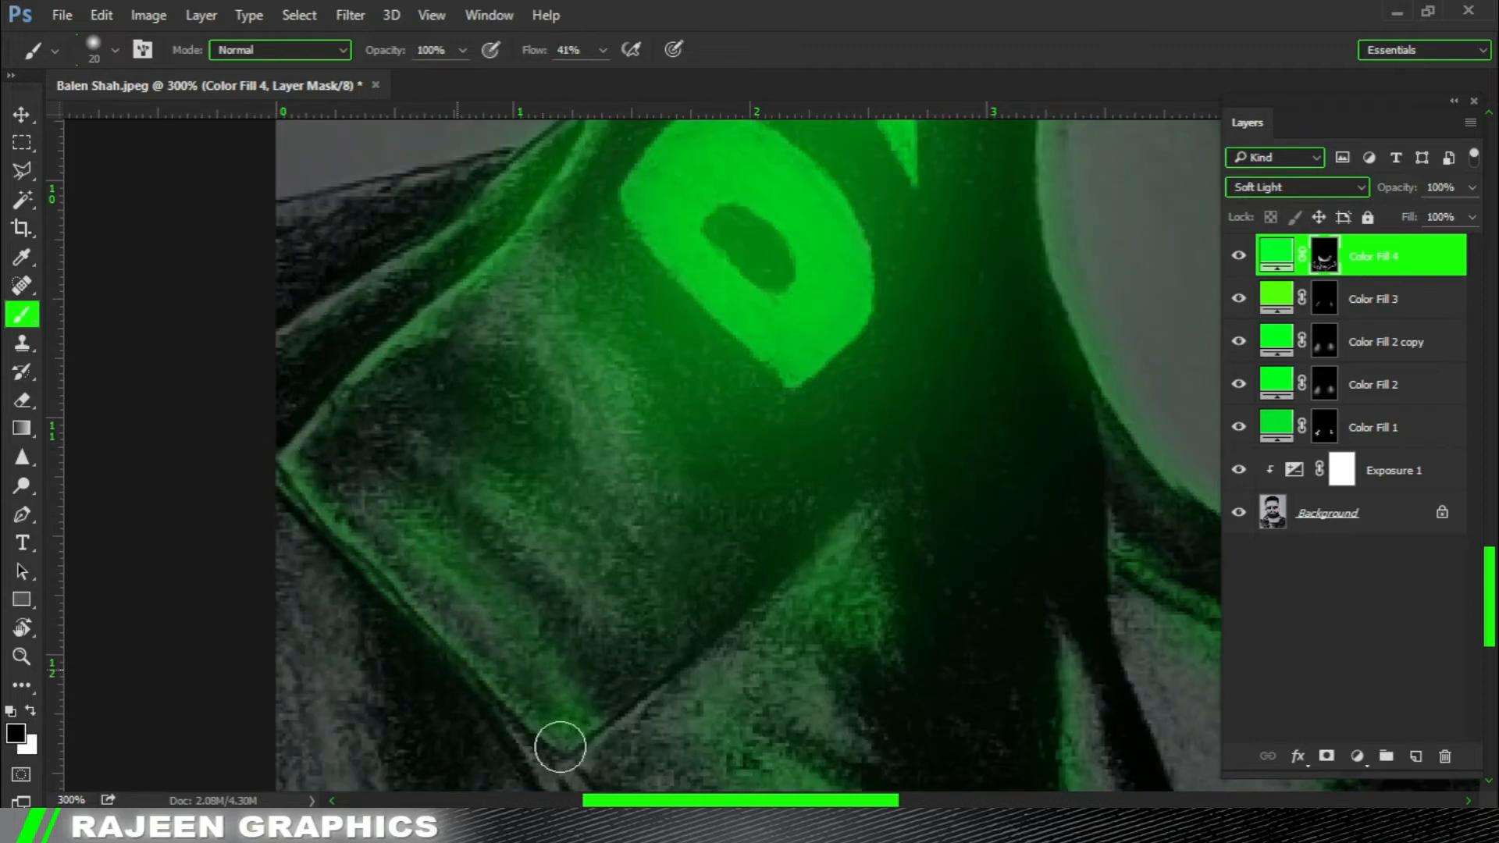
# Paint green light down the left side of the neck and soften its inner edge with black at 80 px.
pyautogui.hotkey('ctrl', '0')
pyautogui.scroll(-2, 719, 559)
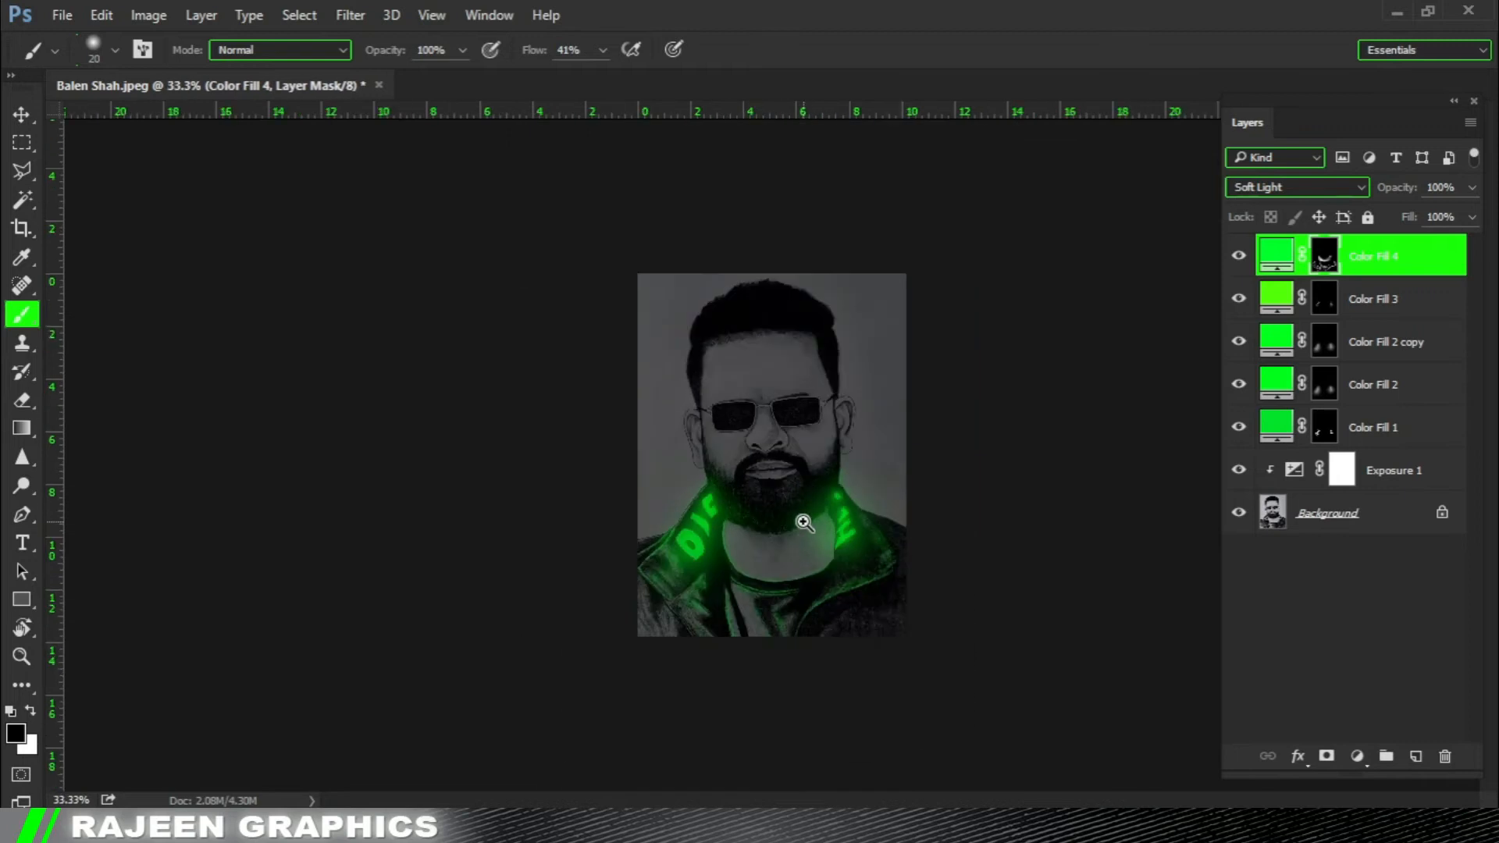
pyautogui.scroll(2, 820, 564)
pyautogui.scroll(2, 656, 400)
pyautogui.press(']')
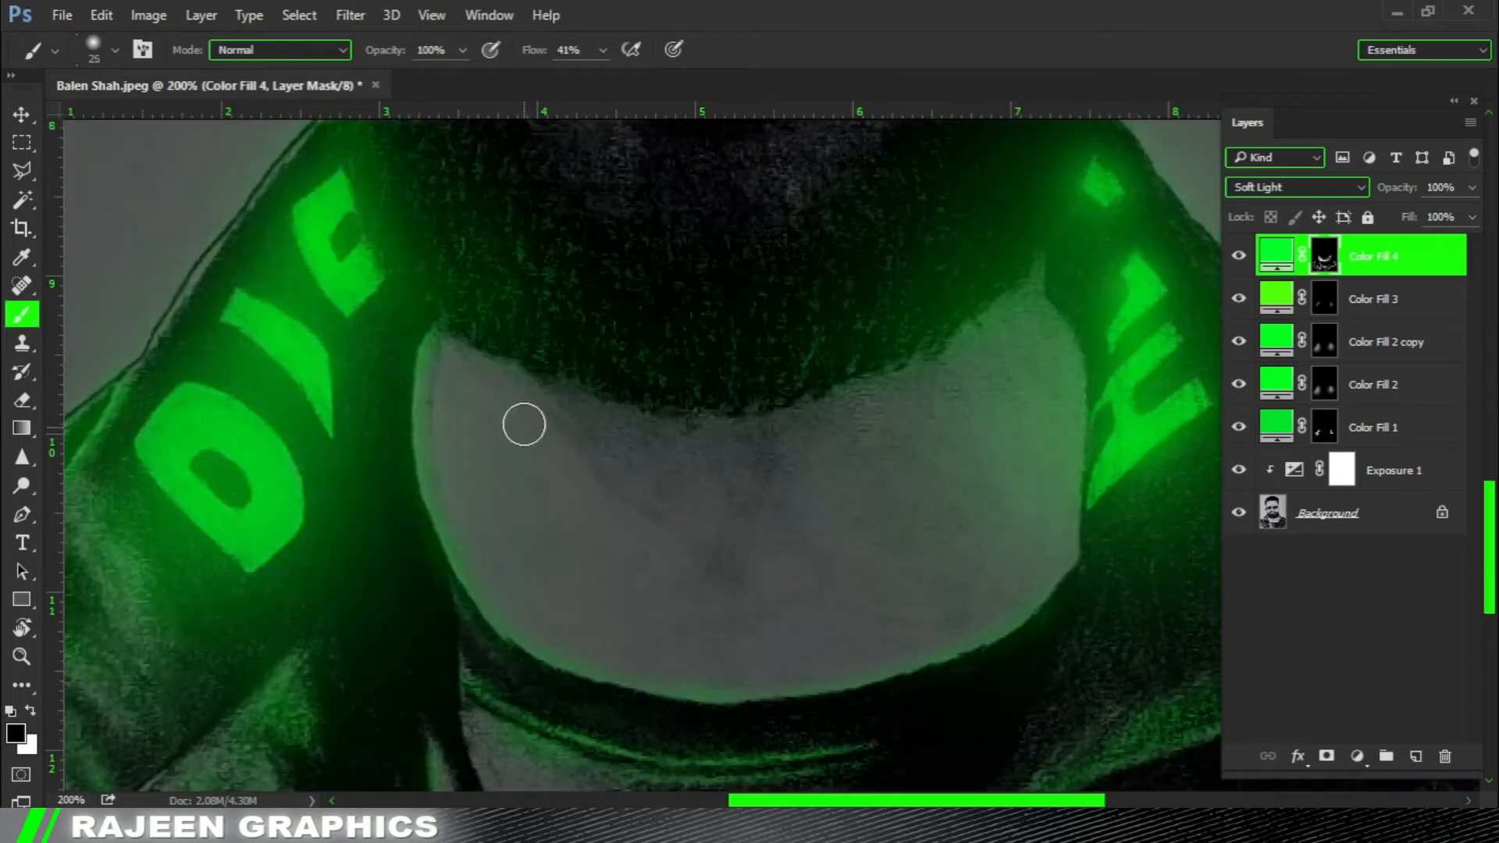
pyautogui.moveTo(449, 358); pyautogui.dragTo(568, 562)
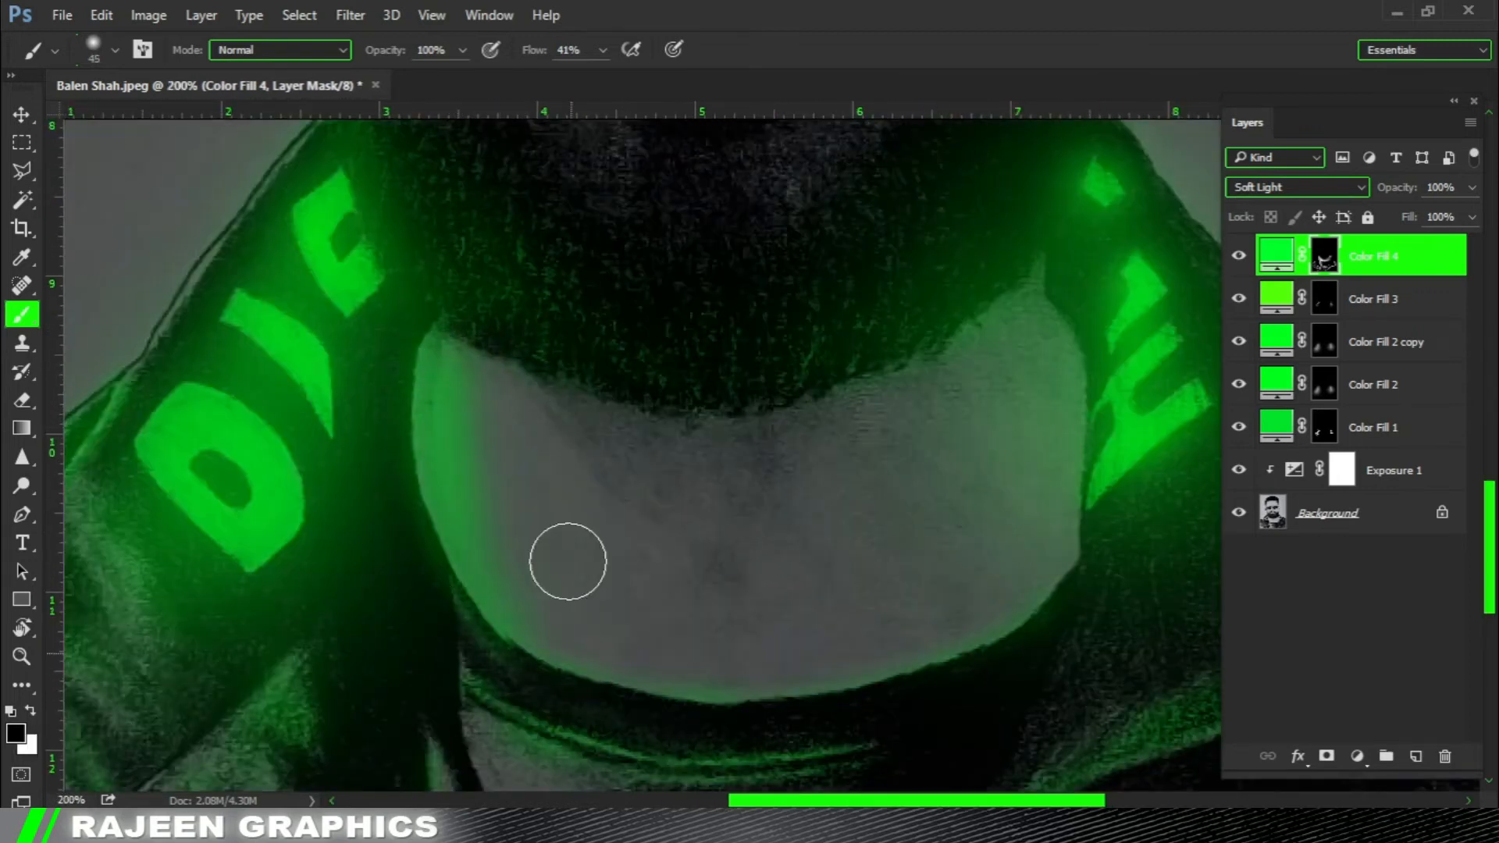
pyautogui.press(']')
pyautogui.press(']')
pyautogui.press(']')
pyautogui.press(']')
pyautogui.moveTo(499, 351); pyautogui.dragTo(469, 461)
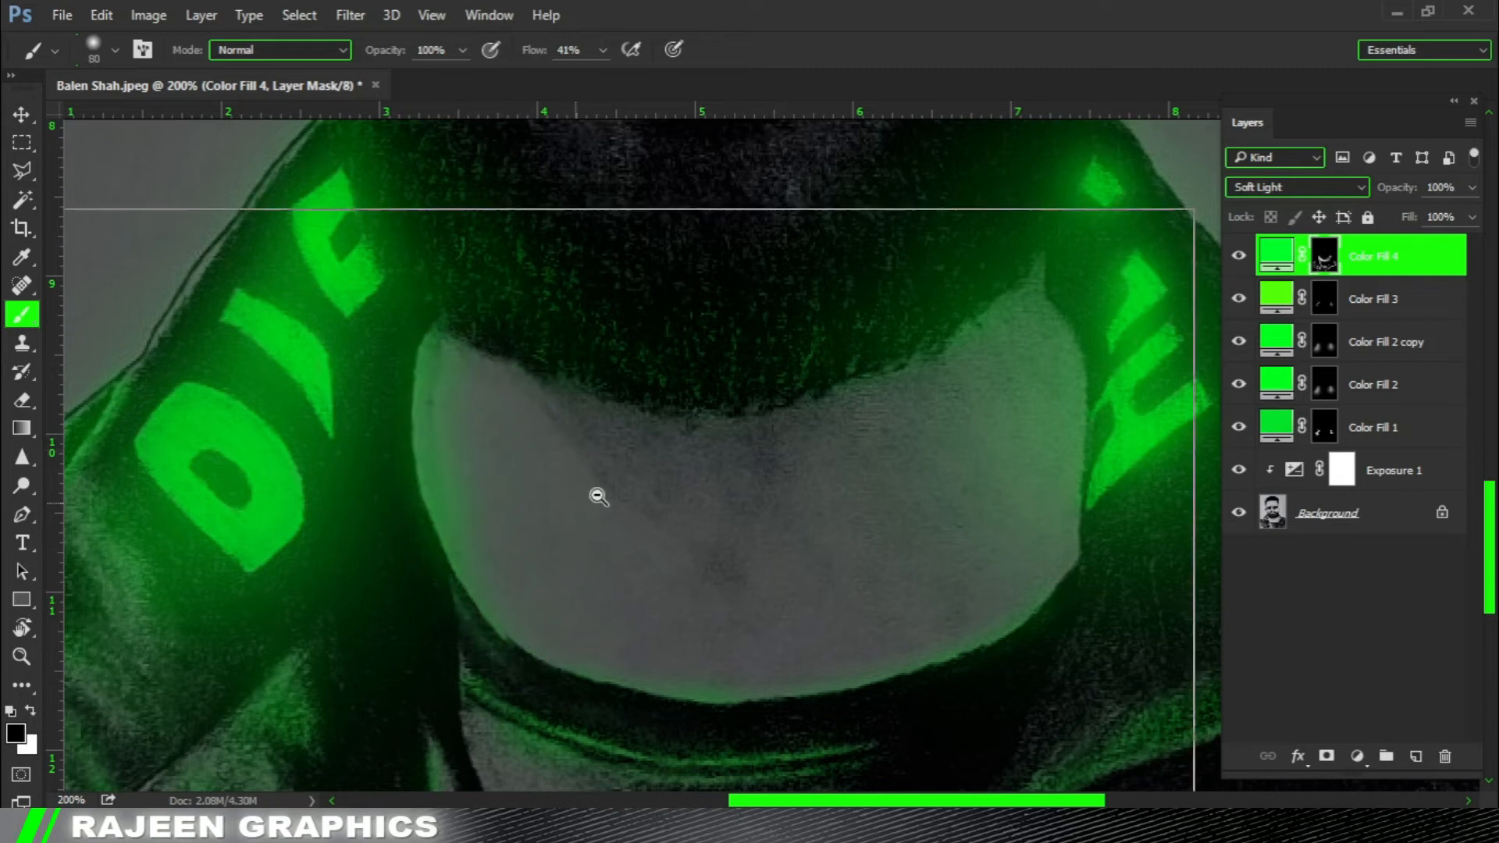
# Reduce the brush to 15 px and paint a thin green rim along the left collar's outer edge up to the beard.
pyautogui.scroll(-1, 597, 495)
pyautogui.scroll(2, 476, 457)
pyautogui.press('[')
pyautogui.press('[')
pyautogui.press('[')
pyautogui.press('[')
pyautogui.press('[')
pyautogui.press('[')
pyautogui.press('[')
pyautogui.press('[')
pyautogui.press('[')
pyautogui.press('[')
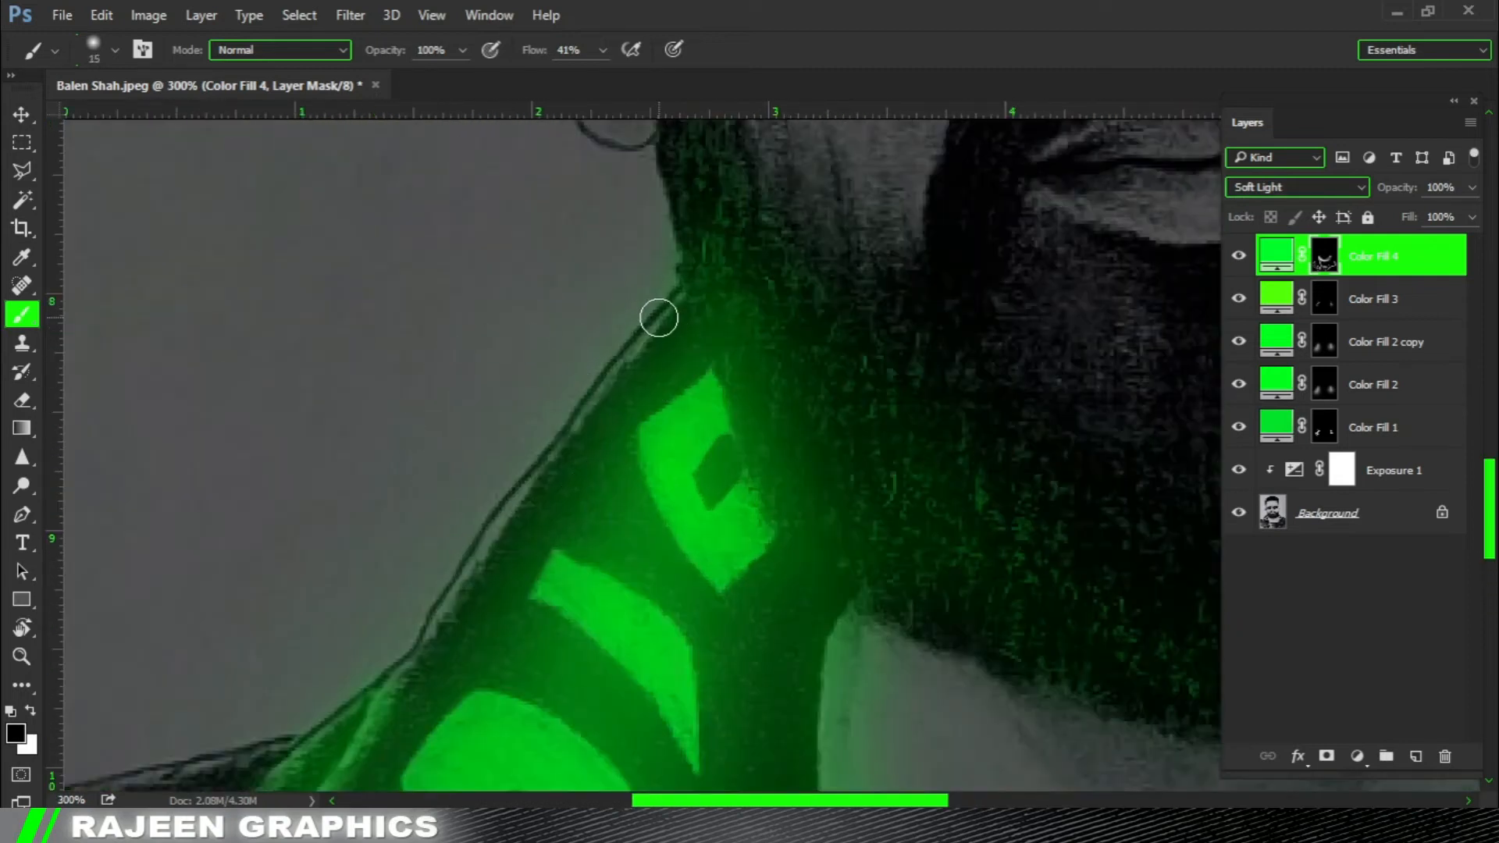
pyautogui.moveTo(590, 407); pyautogui.dragTo(506, 522)
pyautogui.moveTo(430, 620); pyautogui.dragTo(397, 643)
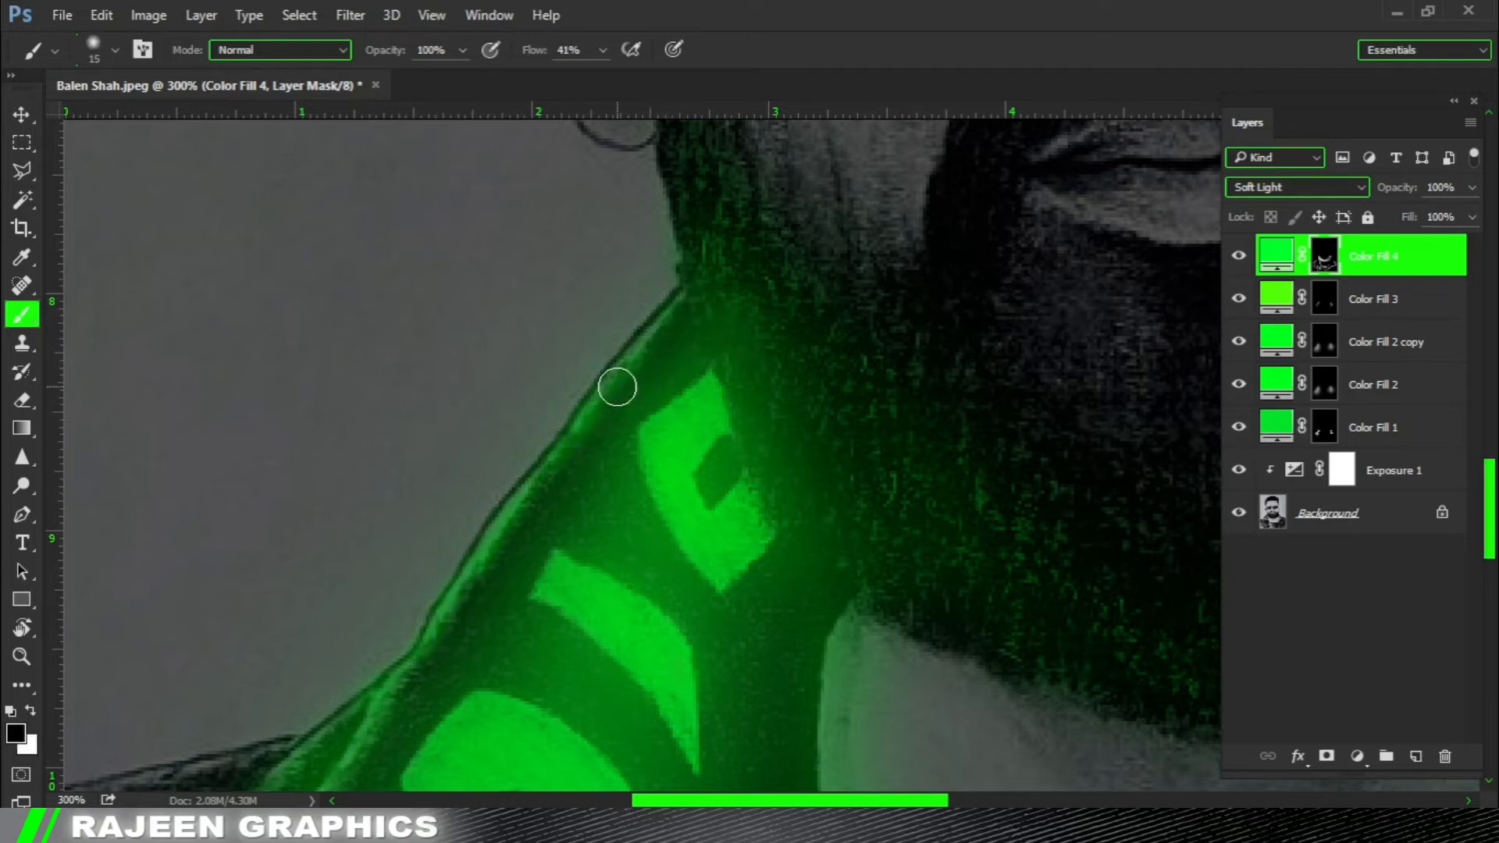
# Paint green light along the right collar's outer edge and trim the excess with black at 40 px.
pyautogui.moveTo(660, 452)
pyautogui.mouseDown()
pyautogui.moveTo(803, 508)
pyautogui.moveTo(980, 495)
pyautogui.moveTo(1007, 505)
pyautogui.moveTo(1002, 567)
pyautogui.moveTo(780, 455)
pyautogui.mouseUp()
pyautogui.press(']')
pyautogui.press(']')
pyautogui.press(']')
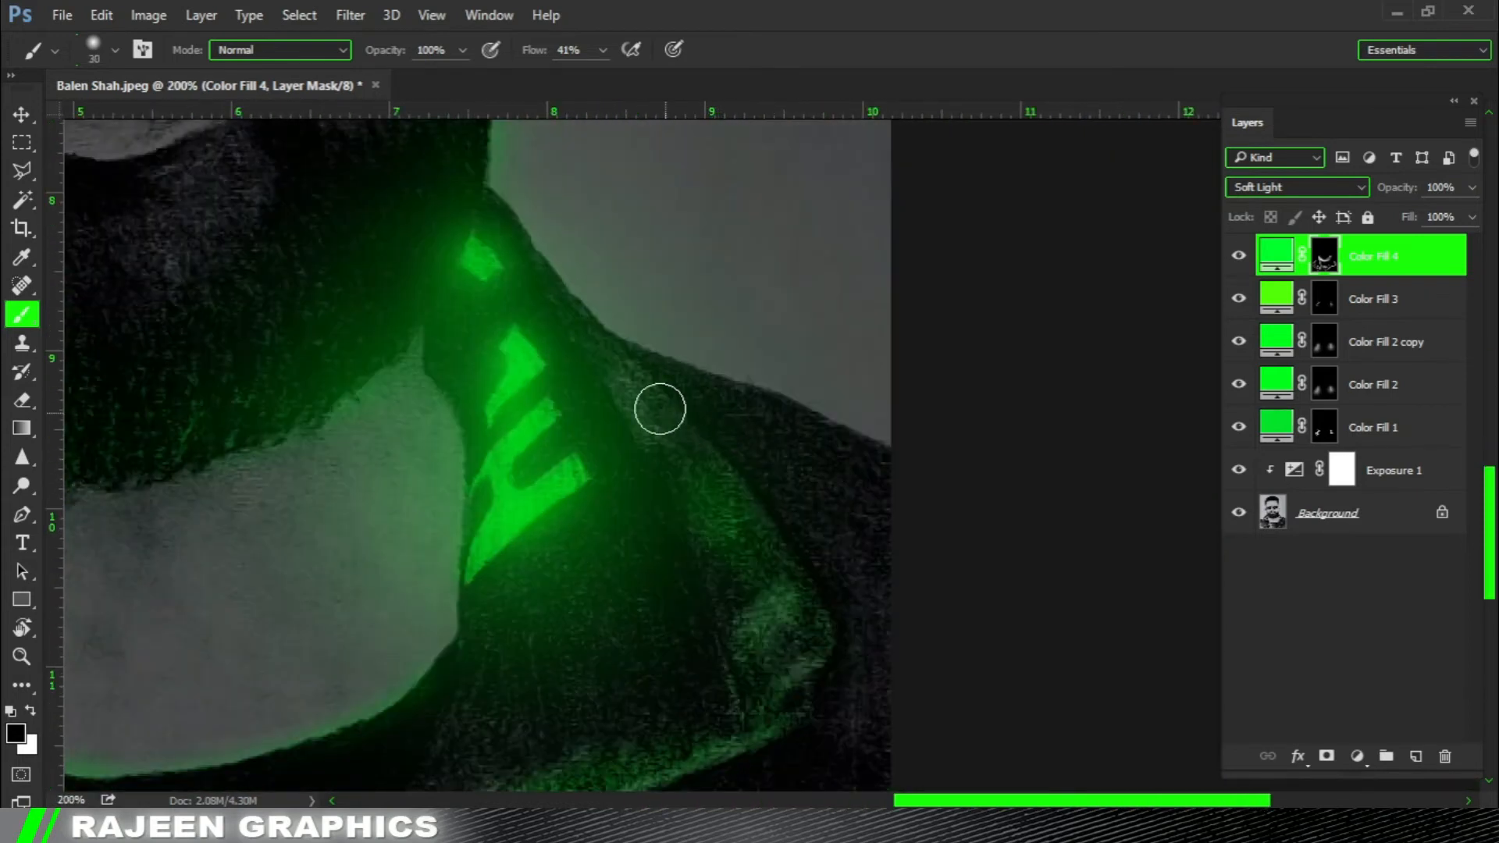
pyautogui.moveTo(554, 297); pyautogui.dragTo(777, 593)
pyautogui.press('x')
pyautogui.moveTo(613, 439); pyautogui.dragTo(699, 539)
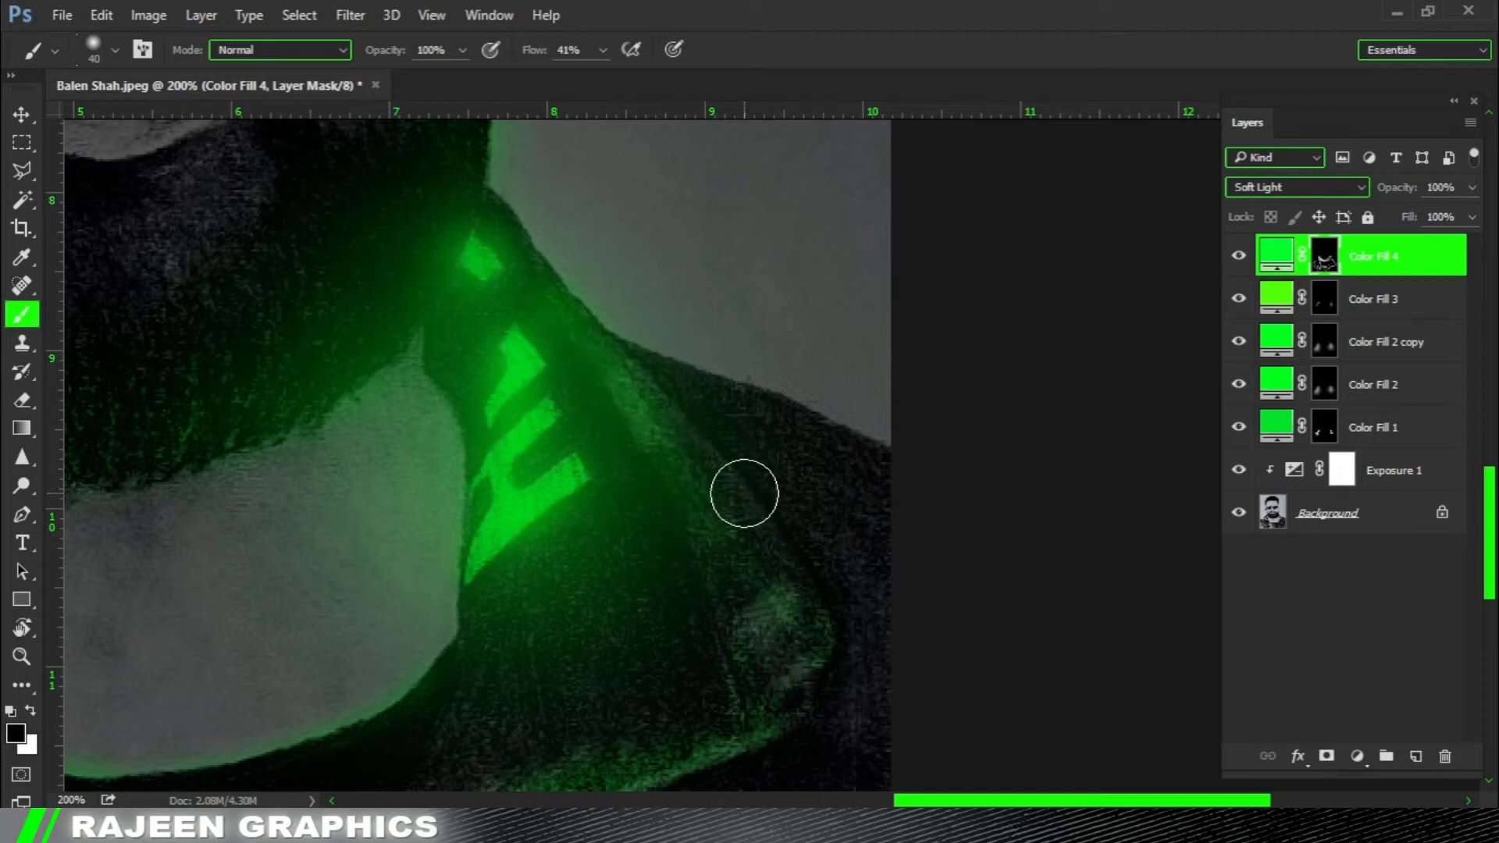
# Extend the green light down to the right collar's pointed corner and clean around it with black at 40 px.
pyautogui.moveTo(827, 543); pyautogui.dragTo(816, 429)
pyautogui.press('x')
pyautogui.moveTo(707, 364); pyautogui.dragTo(767, 549)
pyautogui.press('x')
pyautogui.moveTo(713, 485); pyautogui.dragTo(726, 525)
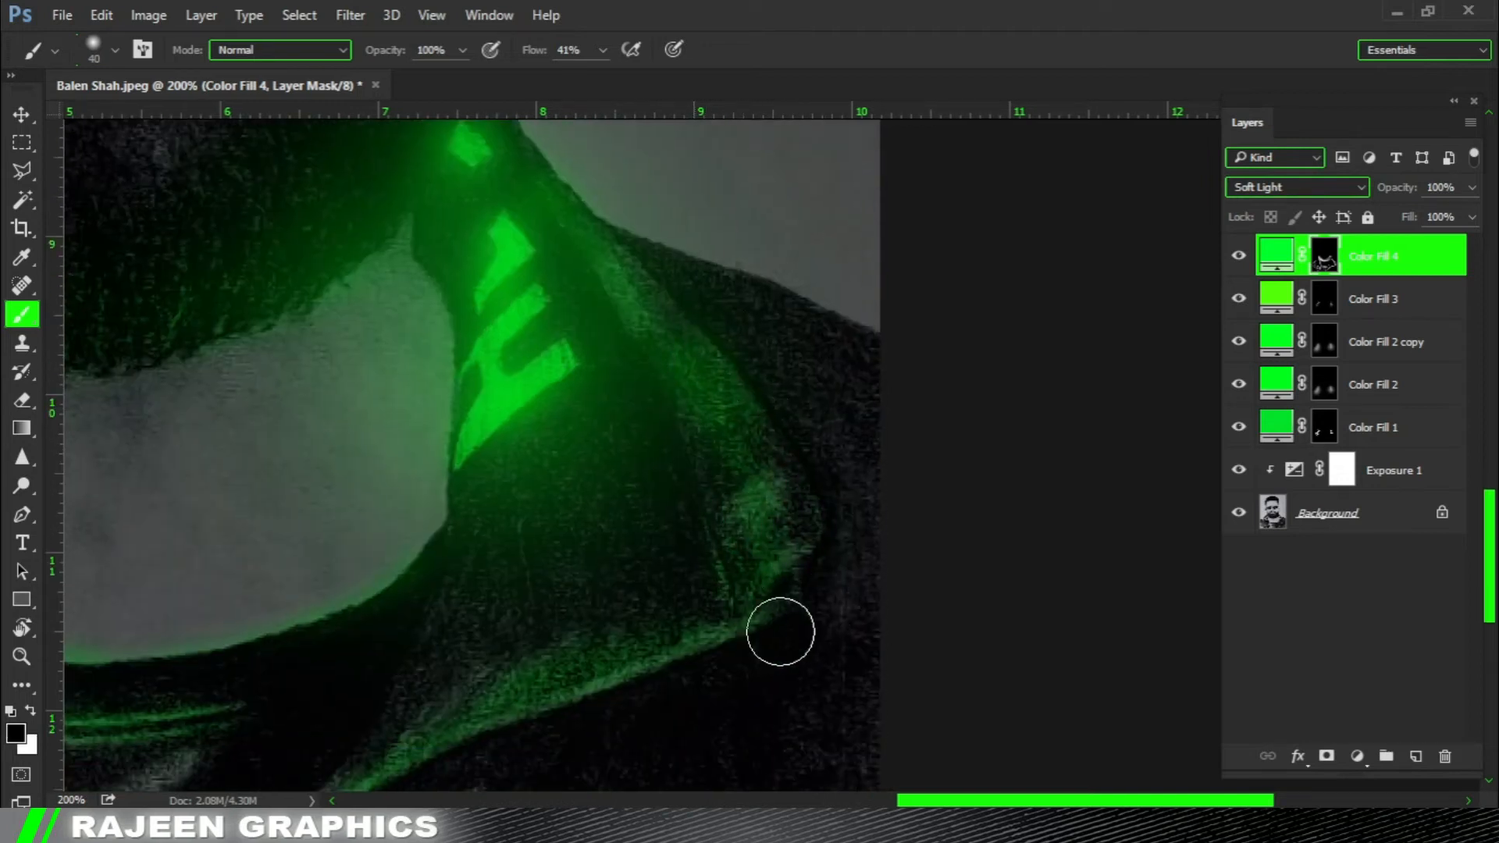
pyautogui.press('x')
pyautogui.moveTo(807, 469); pyautogui.dragTo(783, 598)
pyautogui.press('x')
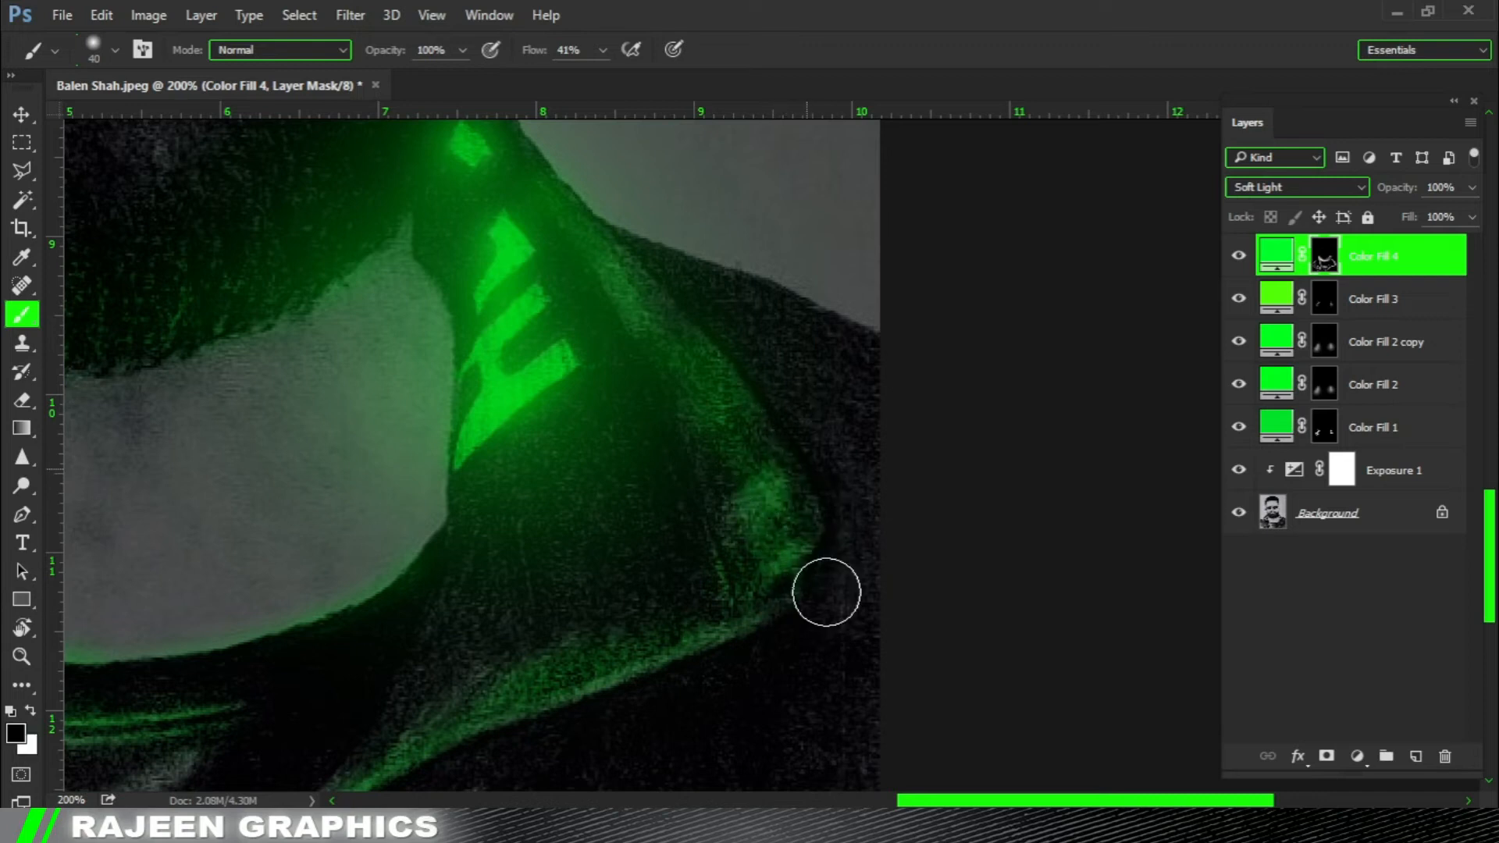
pyautogui.moveTo(771, 490); pyautogui.dragTo(803, 602)
pyautogui.keyDown('ctrl'); pyautogui.keyDown('alt'); pyautogui.click(826, 633); pyautogui.keyUp('alt'); pyautogui.keyUp('ctrl')
pyautogui.keyDown('ctrl'); pyautogui.click(726, 539); pyautogui.keyUp('ctrl')
# Enlarge the brush and touch up the green light around the right lapel, alternating white and black on the mask.
pyautogui.moveTo(656, 778); pyautogui.dragTo(736, 445)
pyautogui.press(']')
pyautogui.press(']')
pyautogui.press(']')
pyautogui.press('x')
pyautogui.moveTo(722, 379); pyautogui.dragTo(776, 281)
pyautogui.press('x')
pyautogui.moveTo(726, 363); pyautogui.dragTo(855, 312)
pyautogui.keyDown('ctrl'); pyautogui.keyDown('alt'); pyautogui.click(643, 522); pyautogui.keyUp('alt'); pyautogui.keyUp('ctrl')
pyautogui.keyDown('ctrl'); pyautogui.click(622, 499); pyautogui.keyUp('ctrl')
# Reduce the brush to 45 px, paint green light on the central shirt folds and trim it with black.
pyautogui.press('[')
pyautogui.press('[')
pyautogui.press('[')
pyautogui.press('x')
pyautogui.moveTo(611, 462)
pyautogui.mouseDown()
pyautogui.moveTo(581, 367)
pyautogui.moveTo(613, 408)
pyautogui.moveTo(607, 376)
pyautogui.mouseUp()
pyautogui.press('x')
pyautogui.moveTo(552, 444)
pyautogui.mouseDown()
pyautogui.moveTo(613, 450)
pyautogui.moveTo(556, 537)
pyautogui.moveTo(586, 580)
pyautogui.mouseUp()
pyautogui.moveTo(475, 415); pyautogui.dragTo(489, 452)
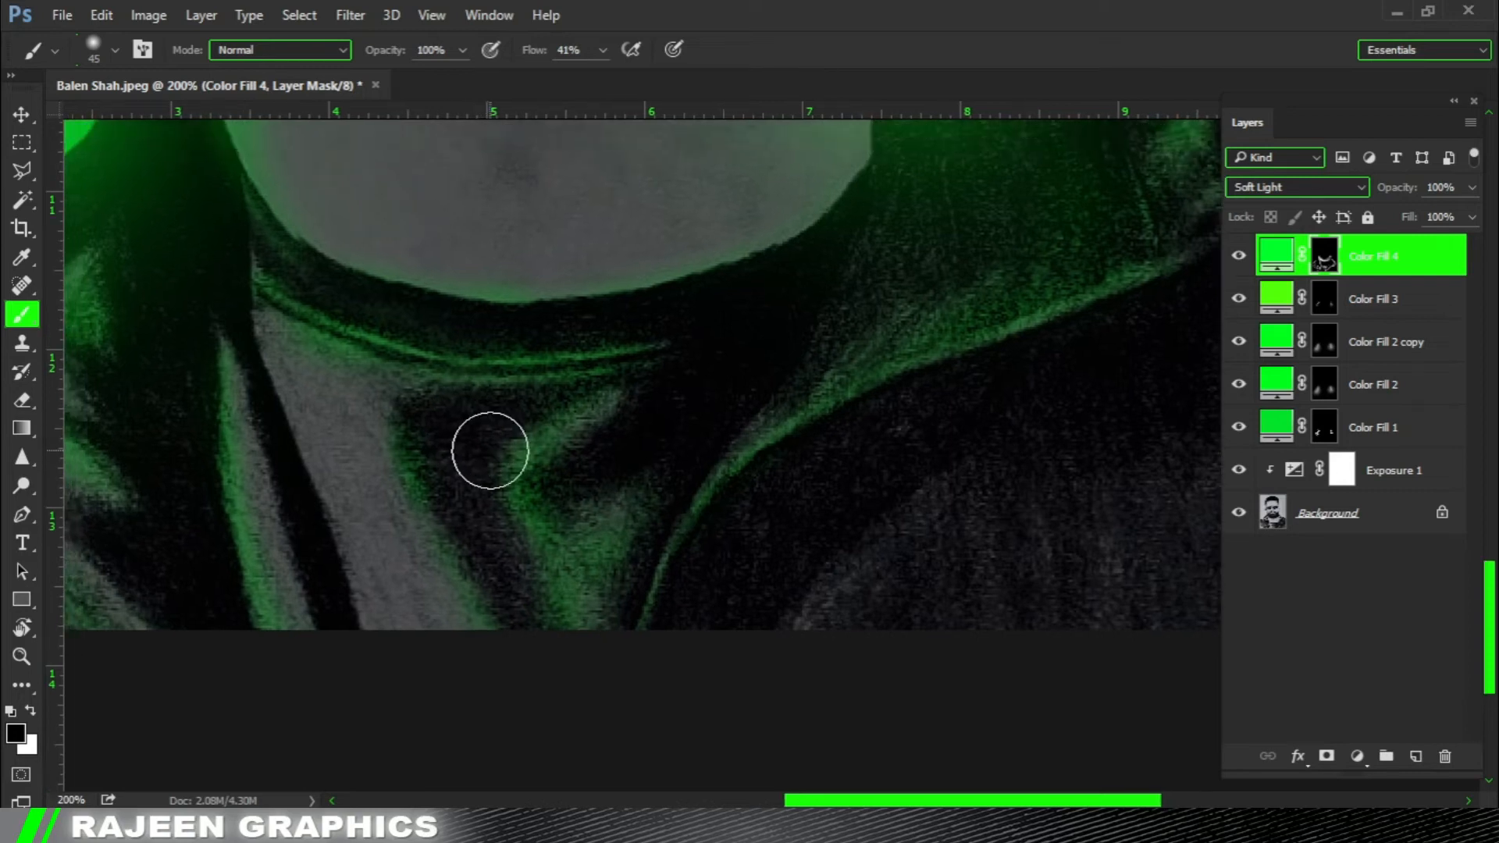
# Enlarge the brush to 70 px and touch up the green light over the jacket on Color Fill 4's mask.
pyautogui.scroll(-4, 490, 451)
pyautogui.scroll(4, 865, 469)
pyautogui.moveTo(461, 543); pyautogui.dragTo(704, 265)
pyautogui.moveTo(512, 478); pyautogui.dragTo(642, 343)
pyautogui.press(']')
pyautogui.press(']')
pyautogui.press(']')
pyautogui.moveTo(337, 606)
pyautogui.mouseDown()
pyautogui.moveTo(396, 435)
pyautogui.moveTo(331, 411)
pyautogui.moveTo(406, 458)
pyautogui.moveTo(403, 560)
pyautogui.moveTo(425, 457)
pyautogui.mouseUp()
pyautogui.press('x')
pyautogui.press('x')
# Paint the upper lip green with white at 30 px and soften it with black at 50 px.
pyautogui.moveTo(688, 308); pyautogui.dragTo(538, 526)
pyautogui.moveTo(836, 301); pyautogui.dragTo(687, 519)
pyautogui.moveTo(781, 286); pyautogui.dragTo(702, 385)
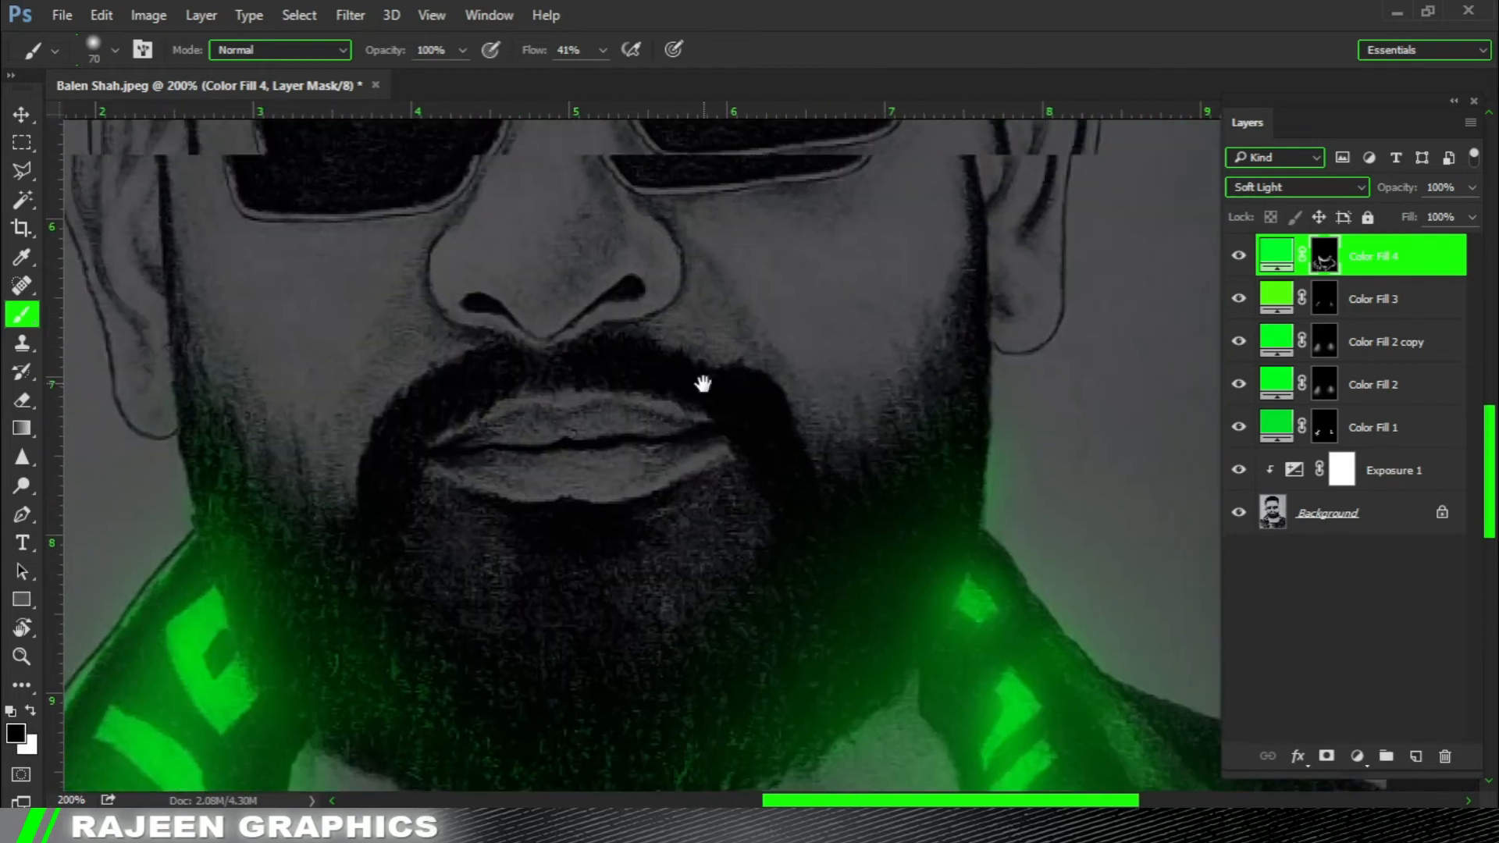
pyautogui.press('[')
pyautogui.press('[')
pyautogui.press('[')
pyautogui.moveTo(471, 435)
pyautogui.mouseDown()
pyautogui.moveTo(709, 421)
pyautogui.moveTo(634, 405)
pyautogui.moveTo(465, 435)
pyautogui.mouseUp()
pyautogui.press('[')
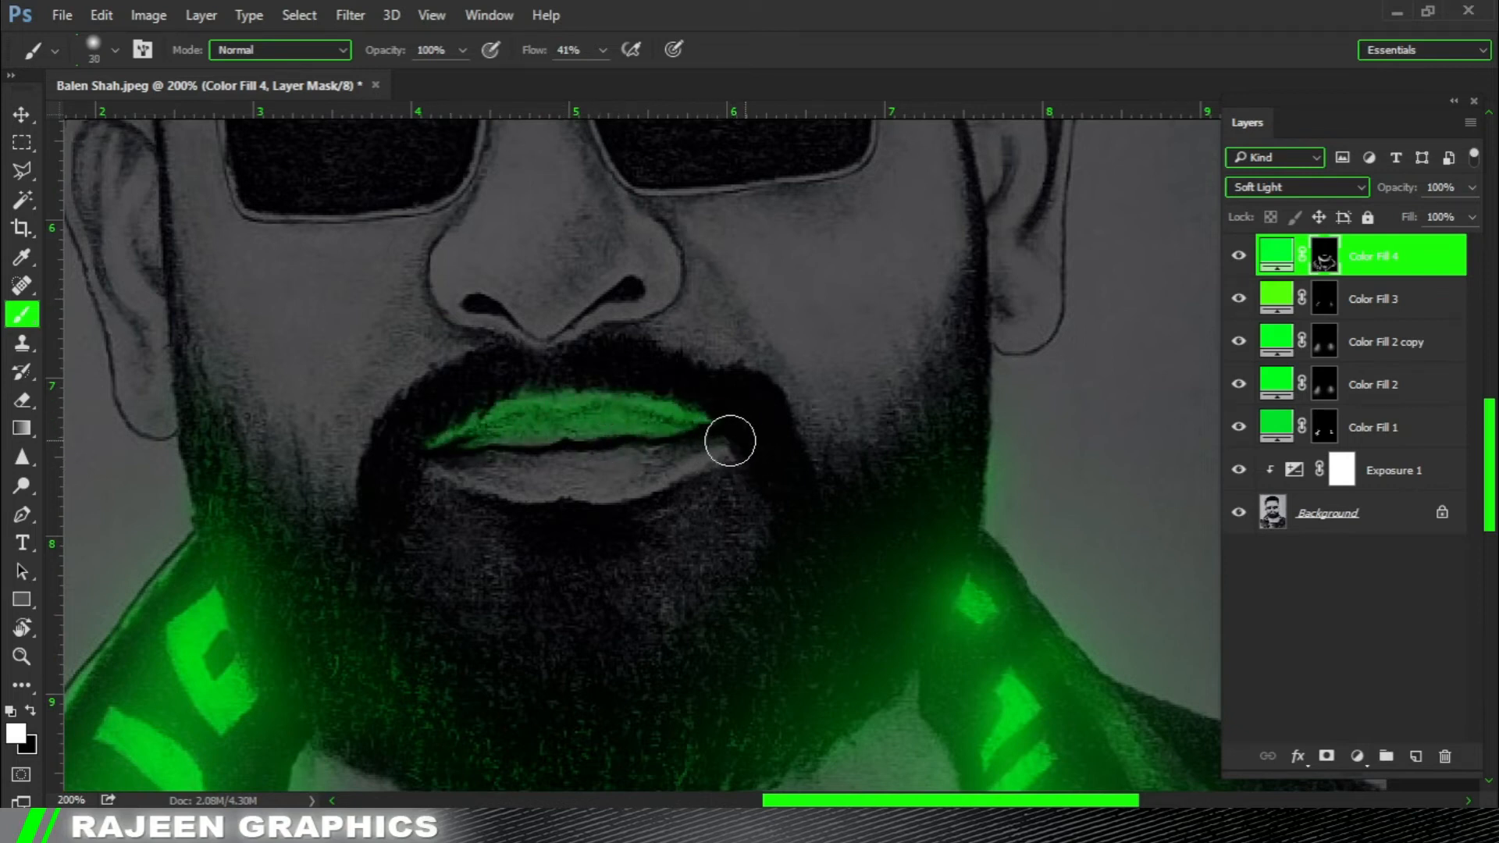
pyautogui.press('x')
pyautogui.press(']')
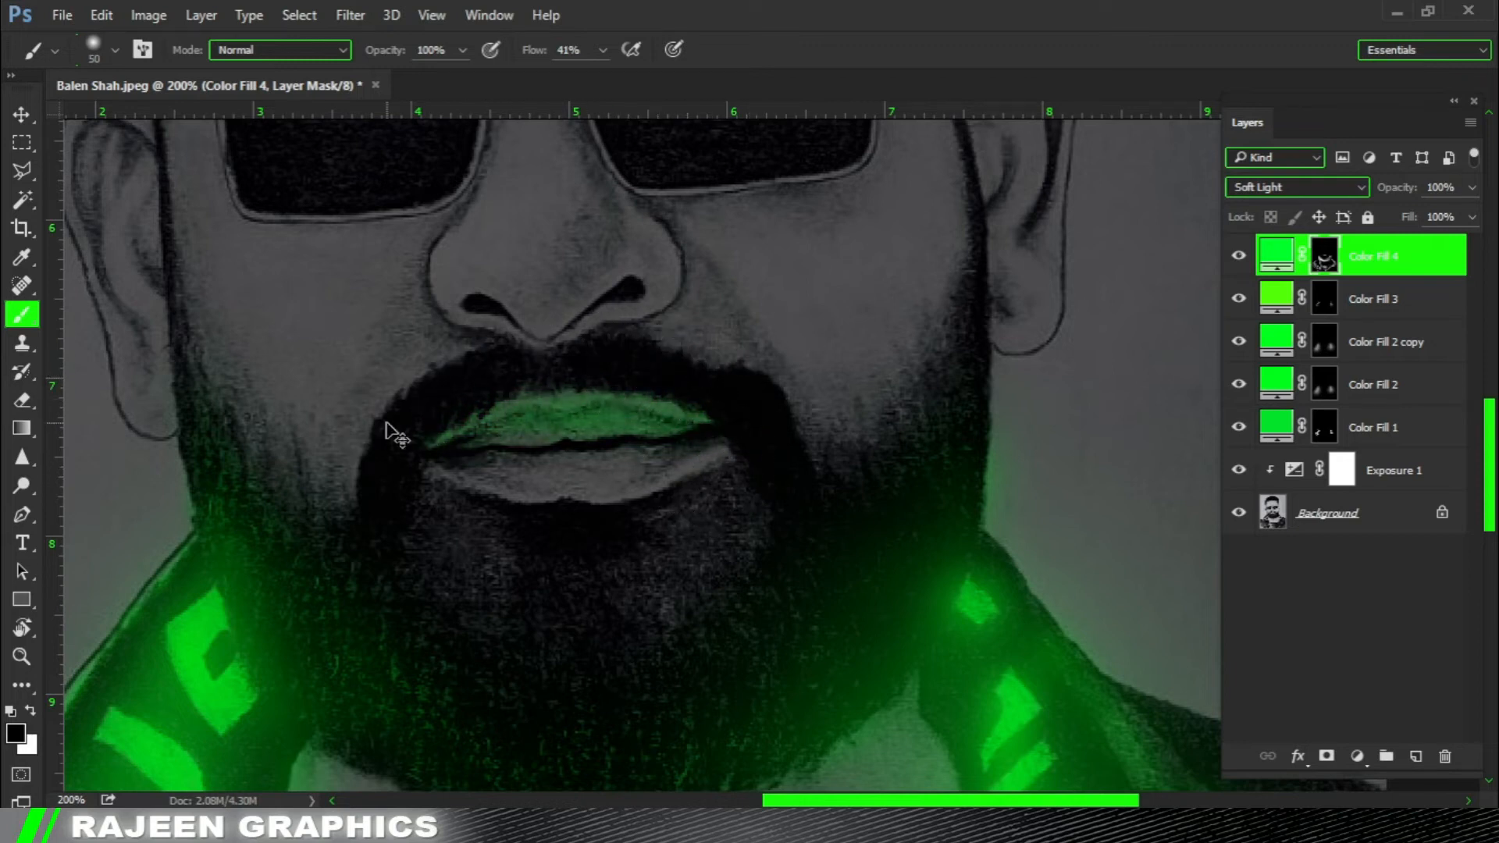
# Paint green light along the lower lip's bottom edge with a 30 px brush and trim its inner part with black.
pyautogui.hotkey('ctrl', '0')
pyautogui.hotkey('ctrl', '-')
pyautogui.keyDown('ctrl'); pyautogui.click(804, 467); pyautogui.keyUp('ctrl')
pyautogui.keyDown('ctrl'); pyautogui.click(803, 467); pyautogui.keyUp('ctrl')
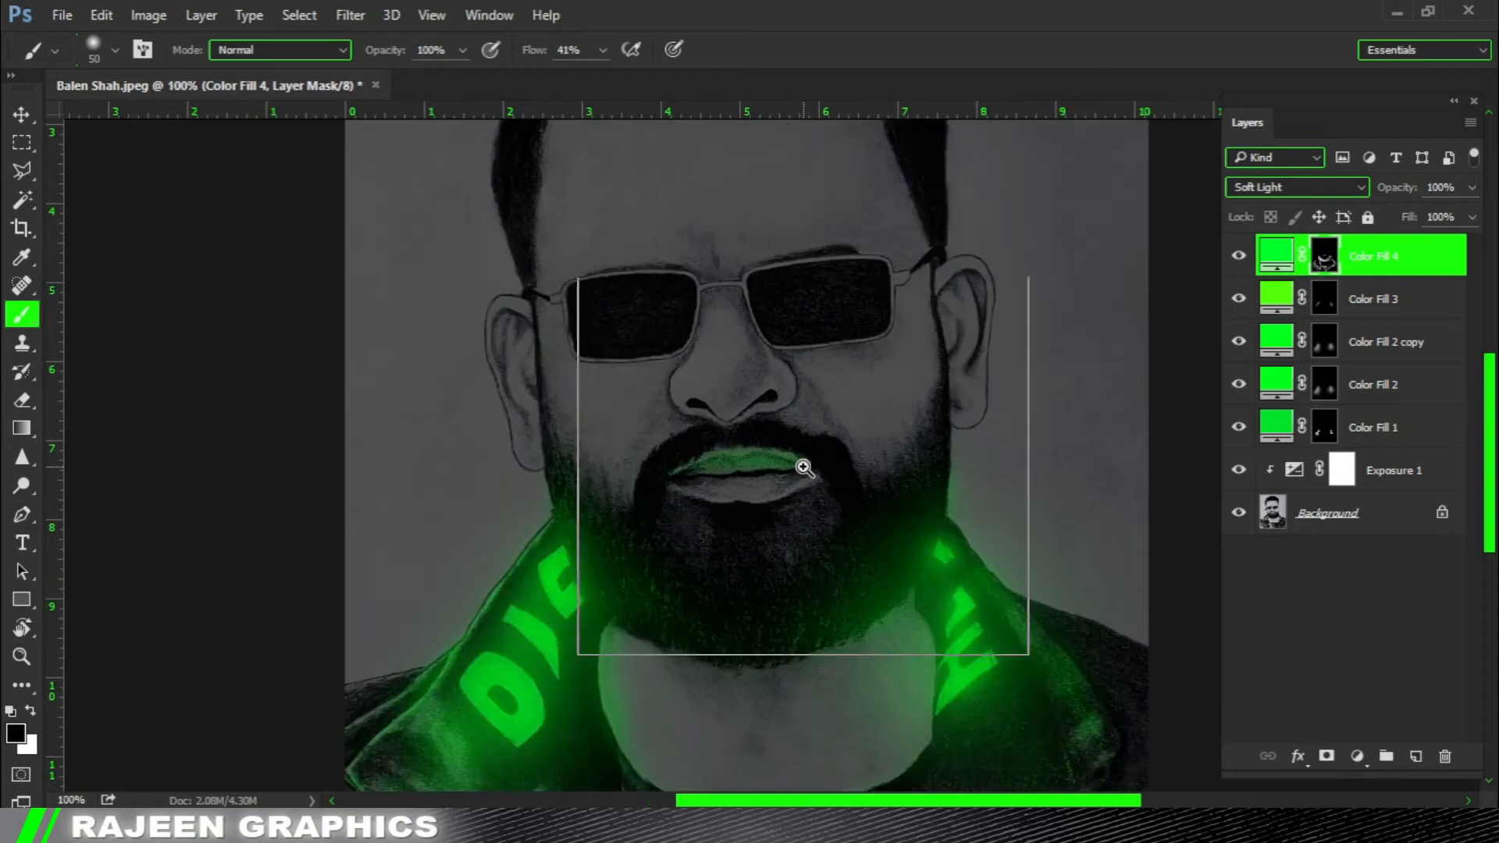
pyautogui.keyDown('ctrl'); pyautogui.click(804, 467); pyautogui.keyUp('ctrl')
pyautogui.keyDown('ctrl'); pyautogui.click(692, 422); pyautogui.keyUp('ctrl')
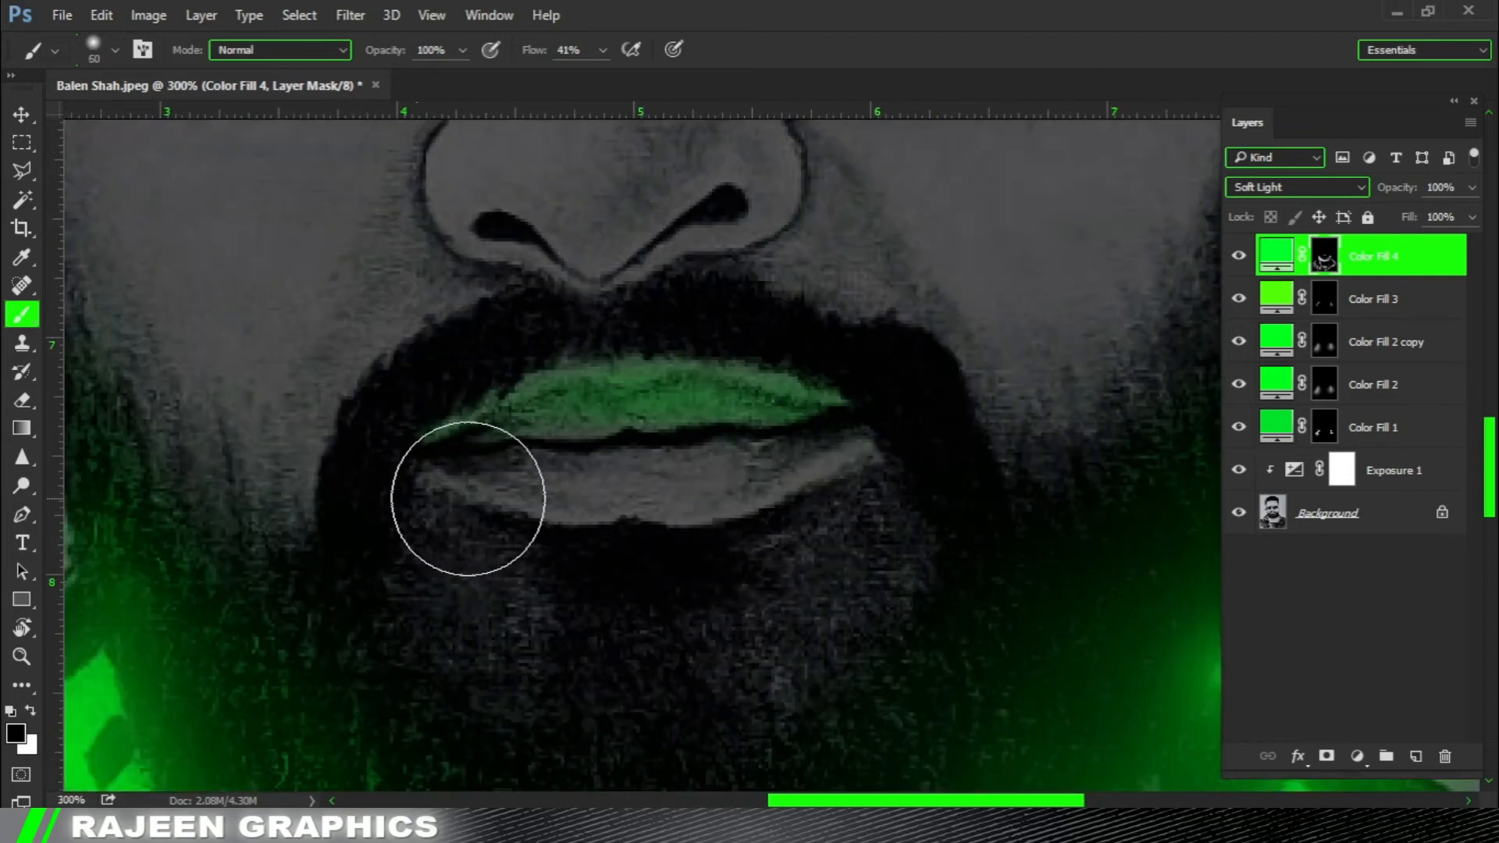
pyautogui.keyDown('alt'); pyautogui.click(801, 431); pyautogui.keyUp('alt')
pyautogui.keyDown('alt'); pyautogui.click(812, 464); pyautogui.keyUp('alt')
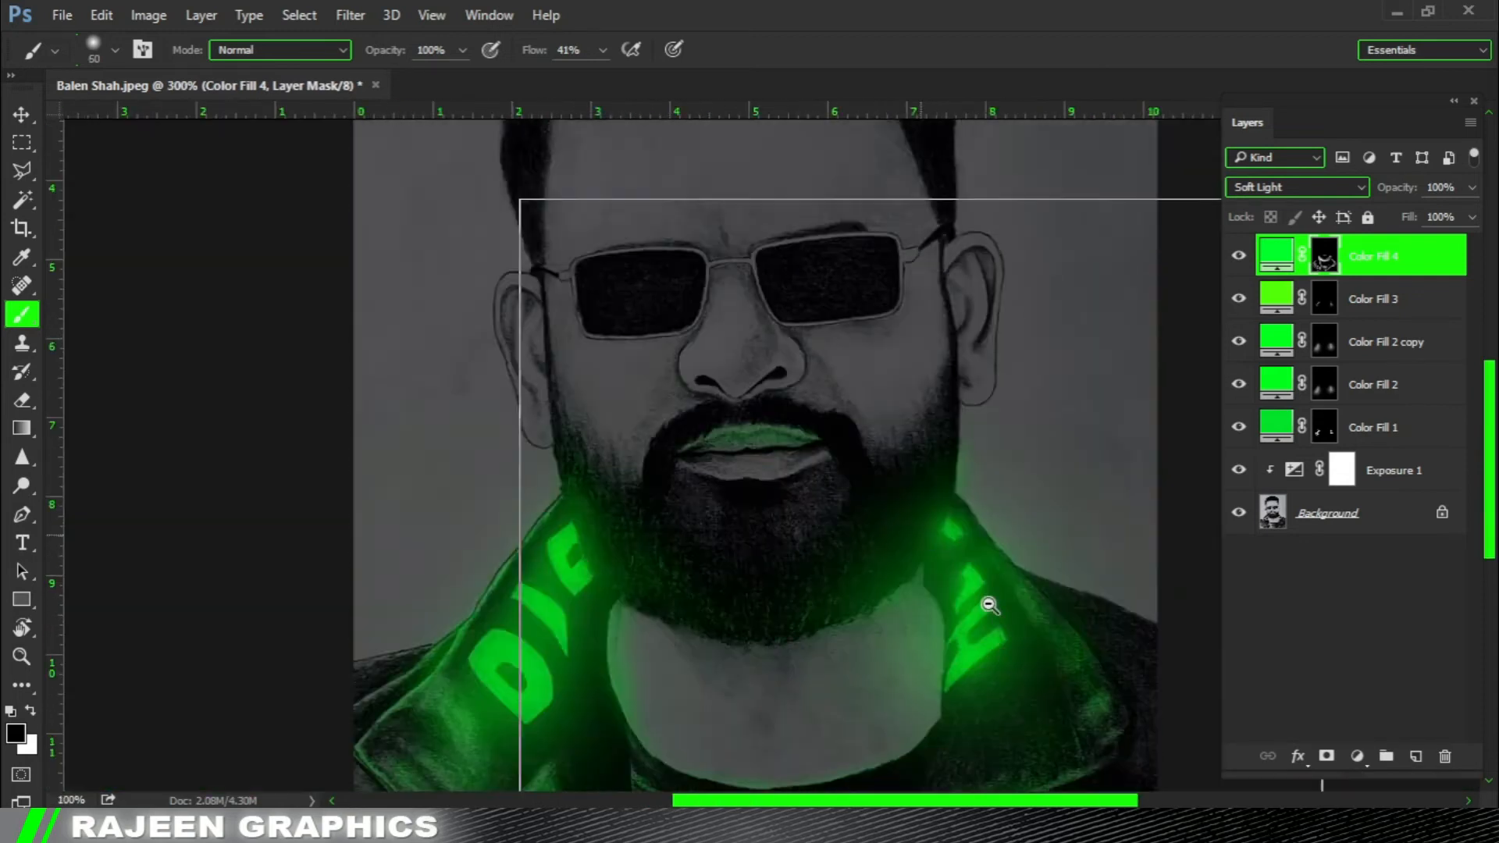
pyautogui.keyDown('alt'); pyautogui.click(990, 606); pyautogui.keyUp('alt')
pyautogui.keyDown('alt'); pyautogui.click(804, 492); pyautogui.keyUp('alt')
pyautogui.keyDown('ctrl'); pyautogui.click(779, 522); pyautogui.keyUp('ctrl')
pyautogui.keyDown('ctrl'); pyautogui.click(780, 516); pyautogui.keyUp('ctrl')
pyautogui.keyDown('ctrl'); pyautogui.click(782, 500); pyautogui.keyUp('ctrl')
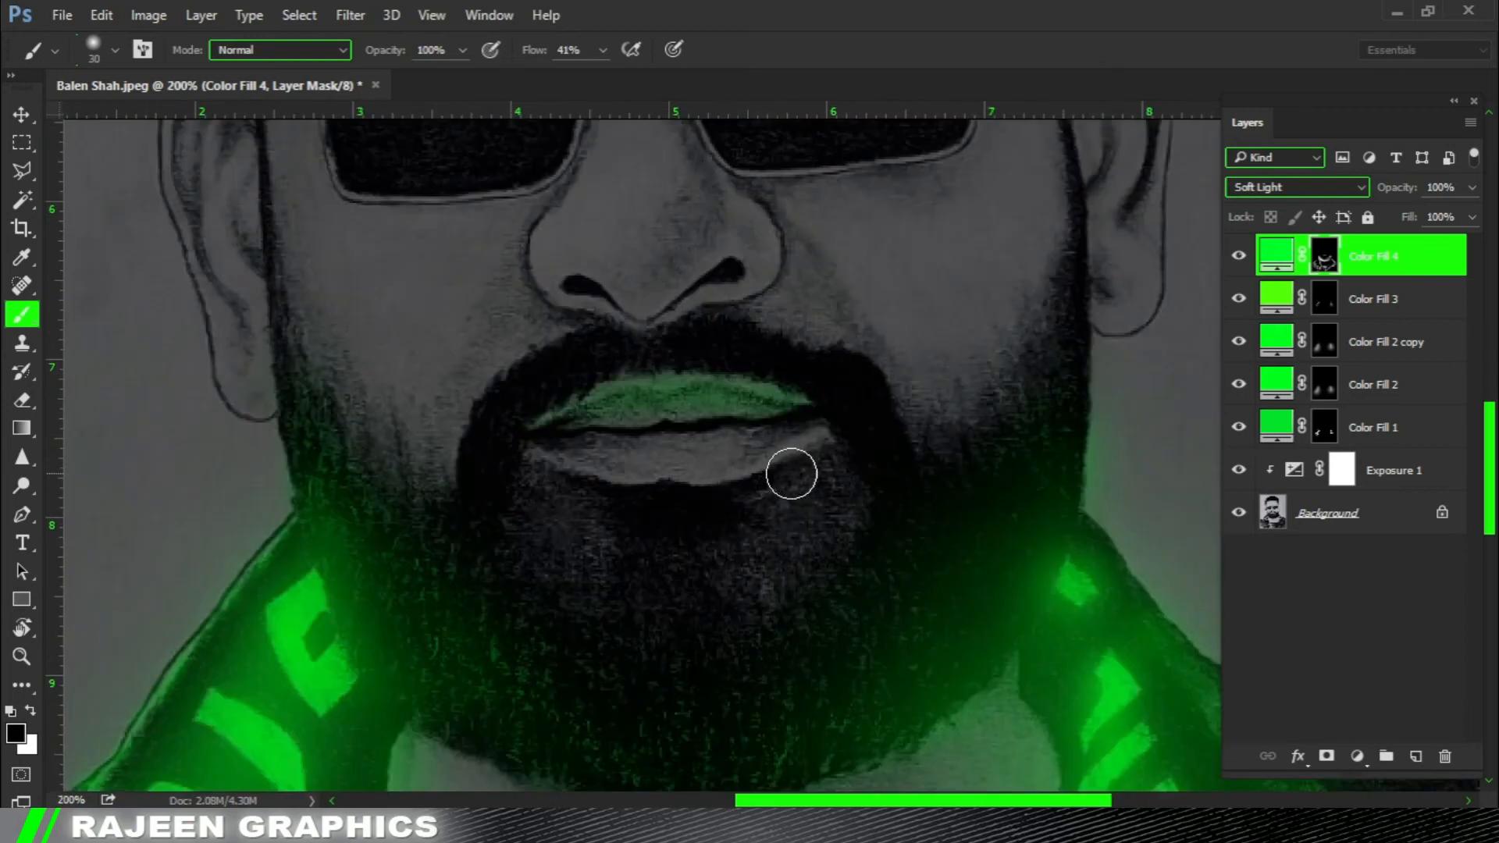
pyautogui.press('x')
pyautogui.moveTo(805, 474)
pyautogui.mouseDown()
pyautogui.moveTo(738, 491)
pyautogui.moveTo(532, 469)
pyautogui.mouseUp()
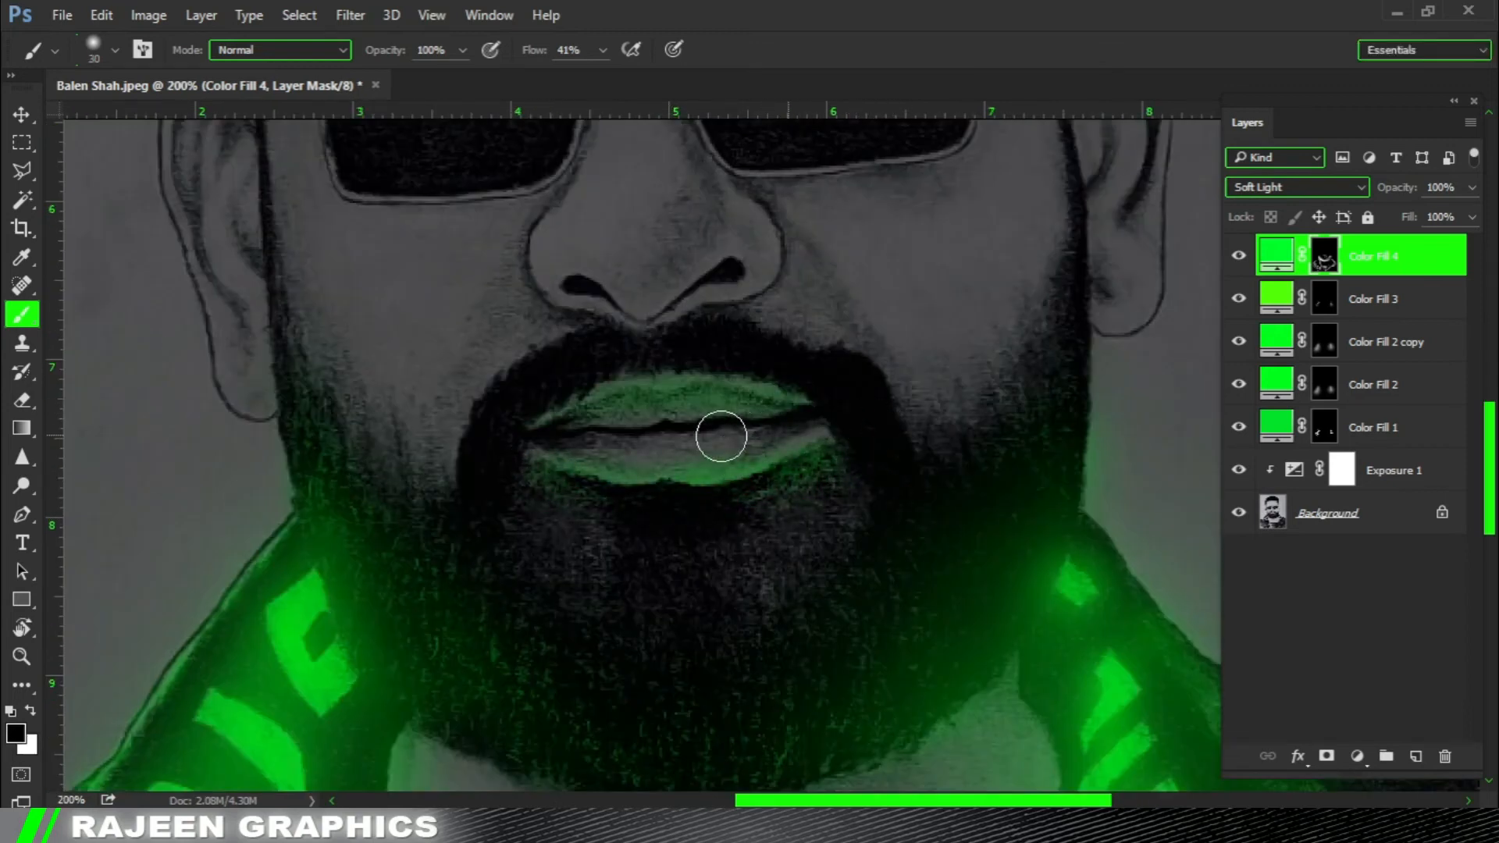
# Paint green light over the lower part of the nose around the nostrils with white on the mask.
pyautogui.keyDown('alt'); pyautogui.click(820, 562); pyautogui.keyUp('alt')
pyautogui.keyDown('alt'); pyautogui.click(976, 617); pyautogui.keyUp('alt')
pyautogui.moveTo(873, 387); pyautogui.dragTo(820, 325)
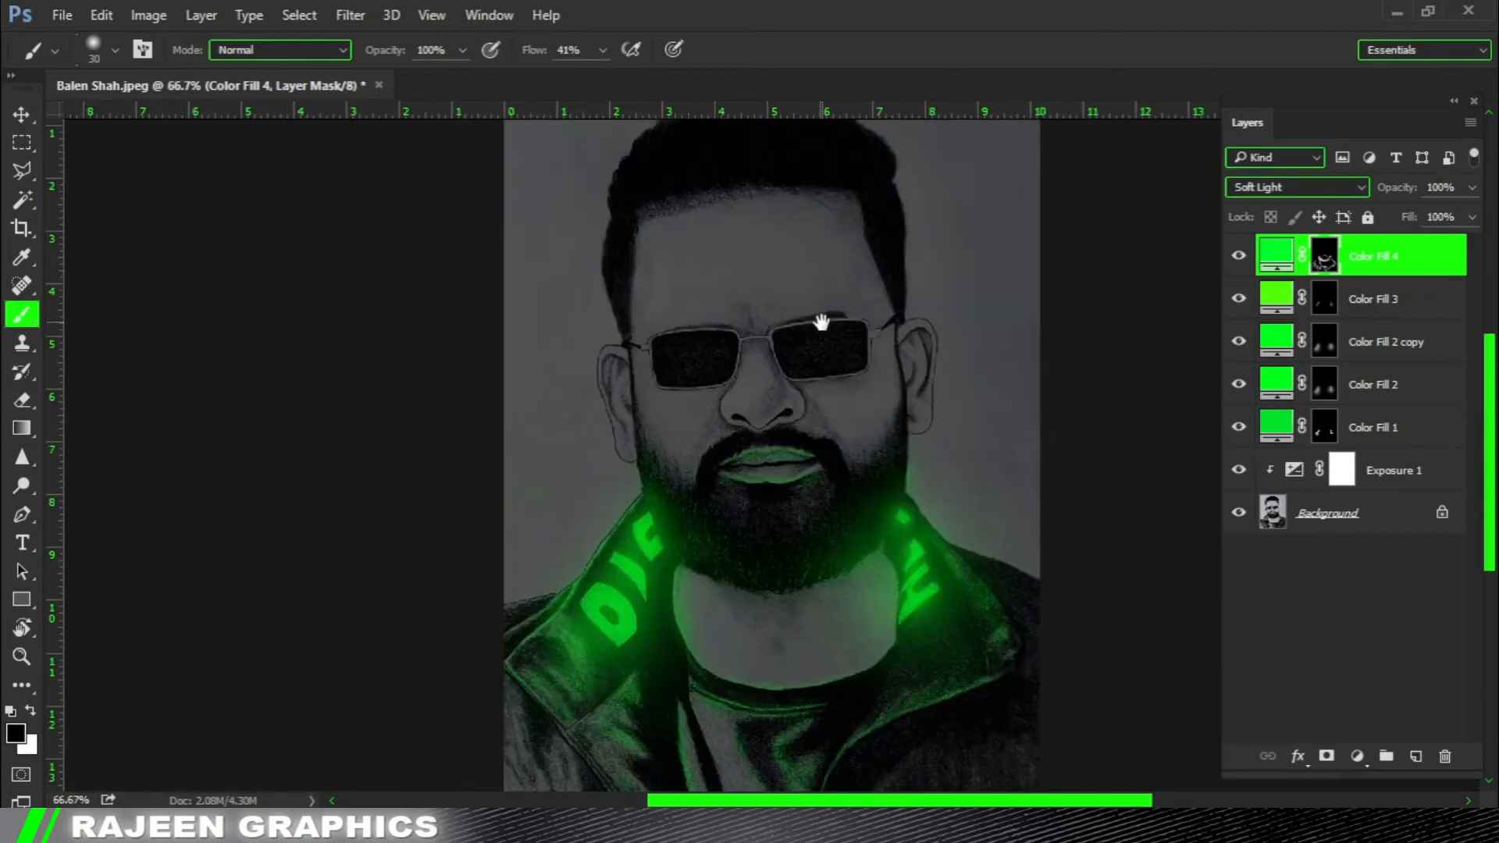
pyautogui.keyDown('ctrl'); pyautogui.click(754, 431); pyautogui.keyUp('ctrl')
pyautogui.keyDown('ctrl'); pyautogui.click(857, 389); pyautogui.keyUp('ctrl')
pyautogui.keyDown('ctrl'); pyautogui.click(704, 432); pyautogui.keyUp('ctrl')
pyautogui.press('[')
pyautogui.moveTo(688, 469); pyautogui.dragTo(580, 450)
pyautogui.press('x')
pyautogui.moveTo(416, 466)
pyautogui.mouseDown()
pyautogui.moveTo(523, 498)
pyautogui.moveTo(617, 446)
pyautogui.moveTo(552, 470)
pyautogui.moveTo(690, 446)
pyautogui.moveTo(694, 479)
pyautogui.moveTo(402, 461)
pyautogui.moveTo(428, 493)
pyautogui.moveTo(400, 434)
pyautogui.moveTo(551, 470)
pyautogui.moveTo(650, 420)
pyautogui.moveTo(719, 449)
pyautogui.moveTo(648, 437)
pyautogui.moveTo(580, 453)
pyautogui.moveTo(641, 484)
pyautogui.mouseUp()
pyautogui.press(']')
# Enlarge the brush to 90 px and soften the upper edge of the nose's green light with black.
pyautogui.scroll(-1, 578, 465)
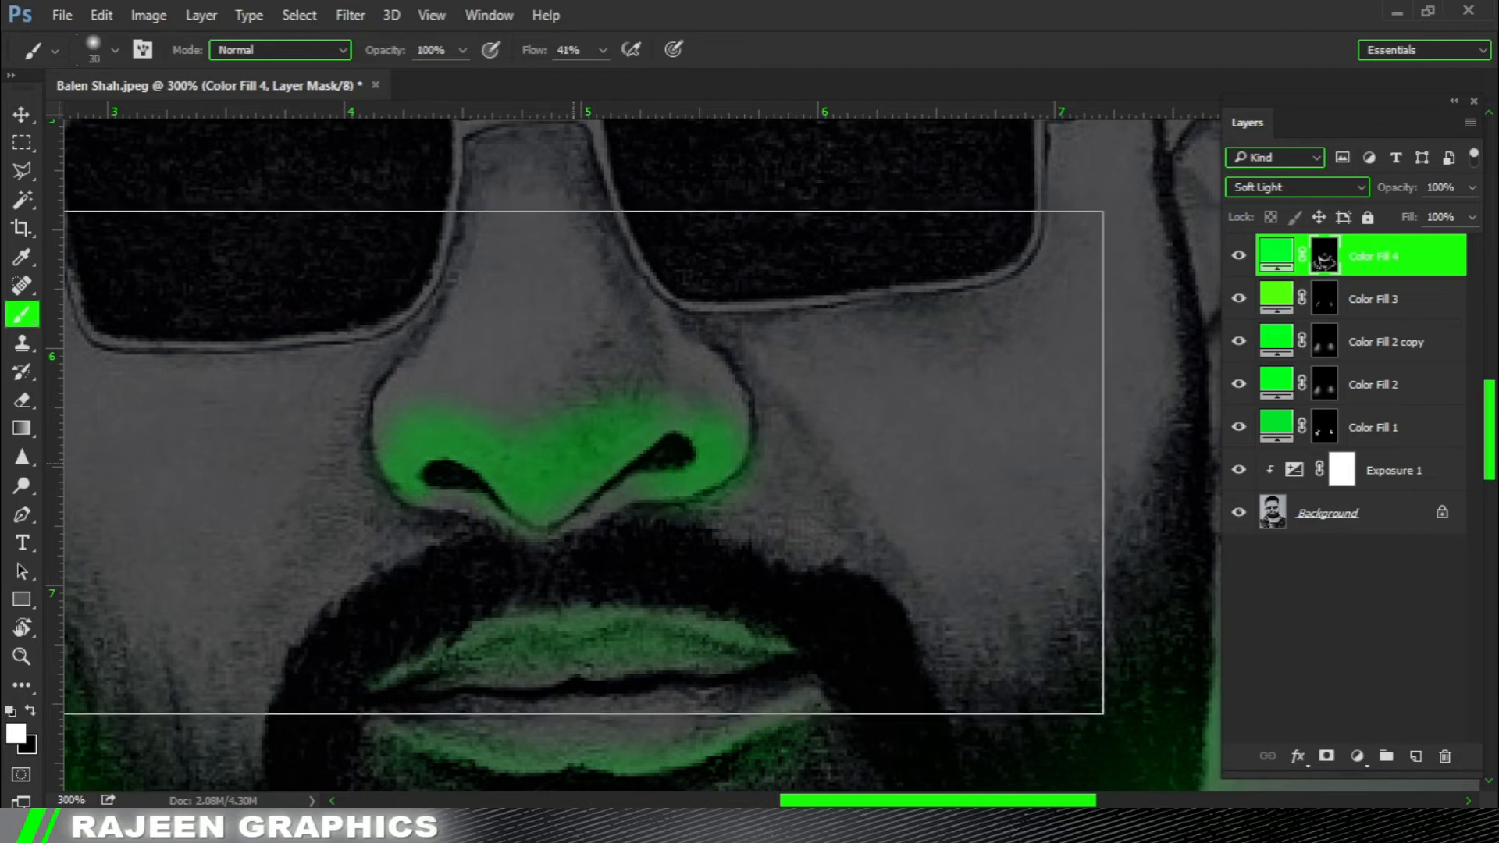
pyautogui.press(']')
pyautogui.press(']')
pyautogui.press(']')
pyautogui.press(']')
pyautogui.press(']')
pyautogui.press('x')
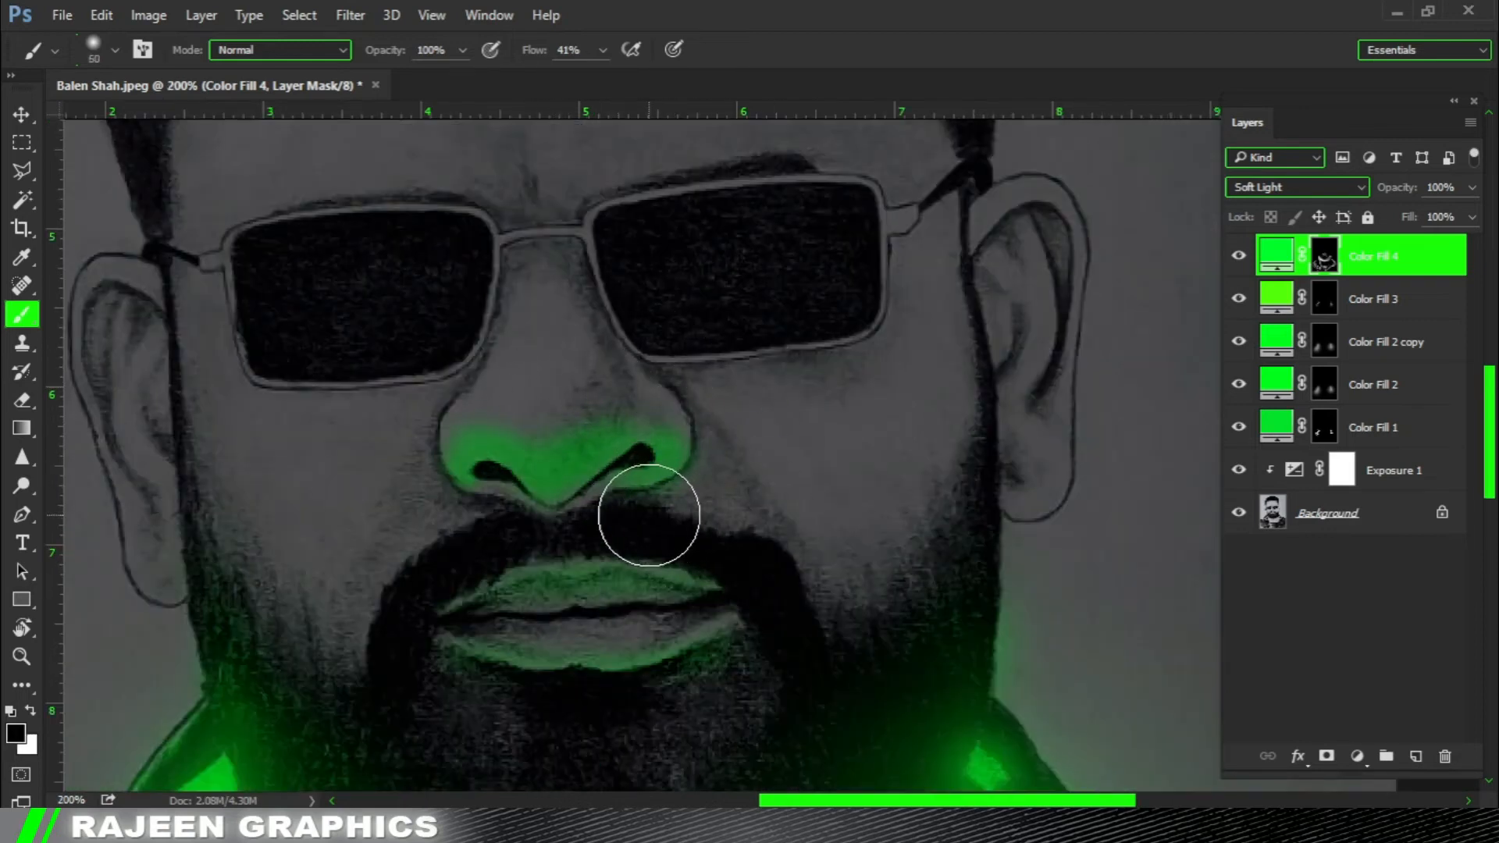
pyautogui.scroll(-3, 755, 416)
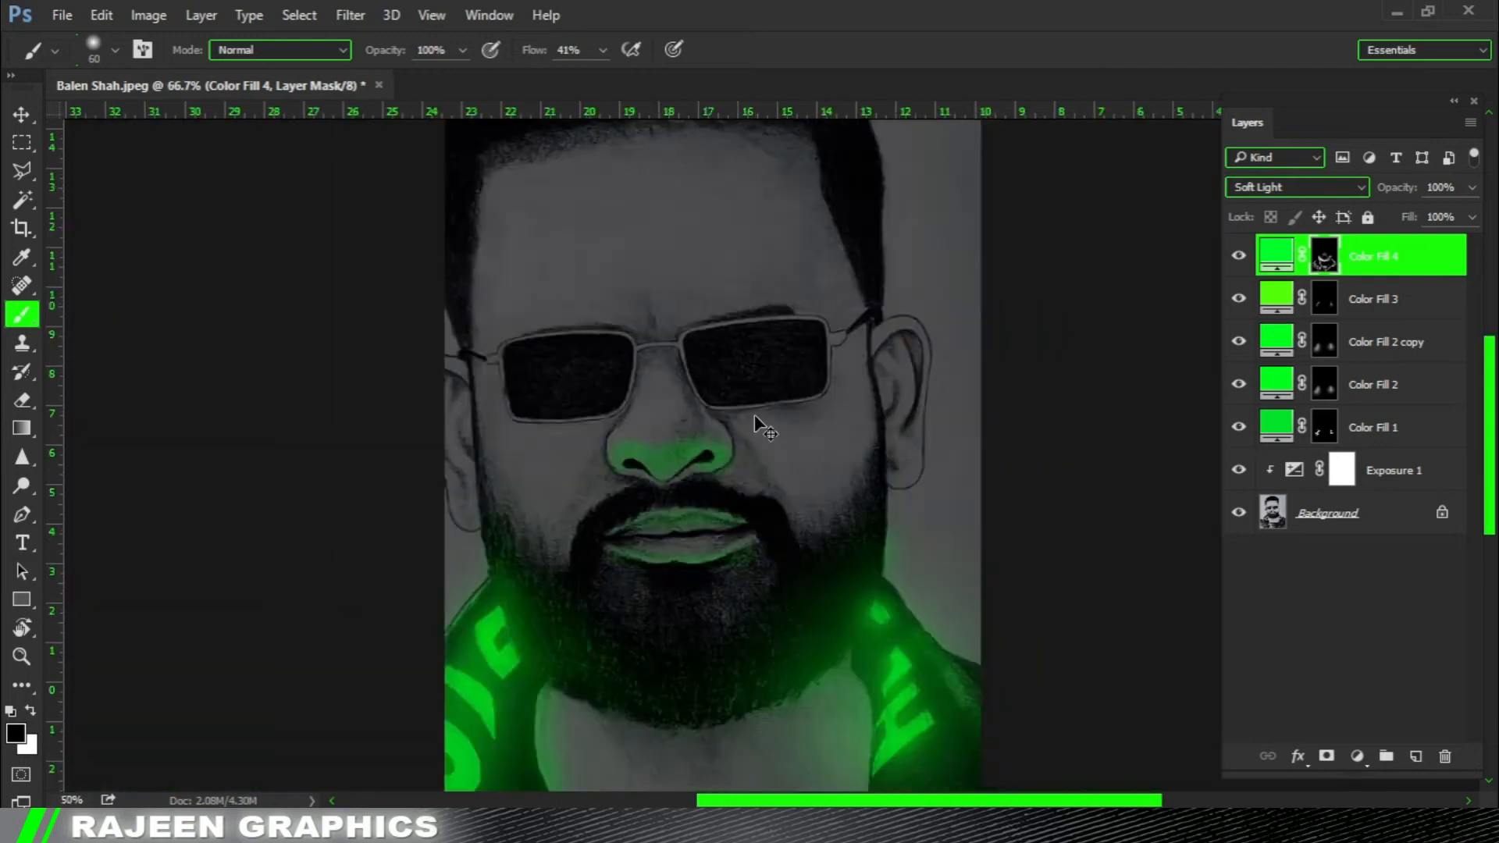
pyautogui.scroll(1, 759, 408)
pyautogui.scroll(2, 759, 408)
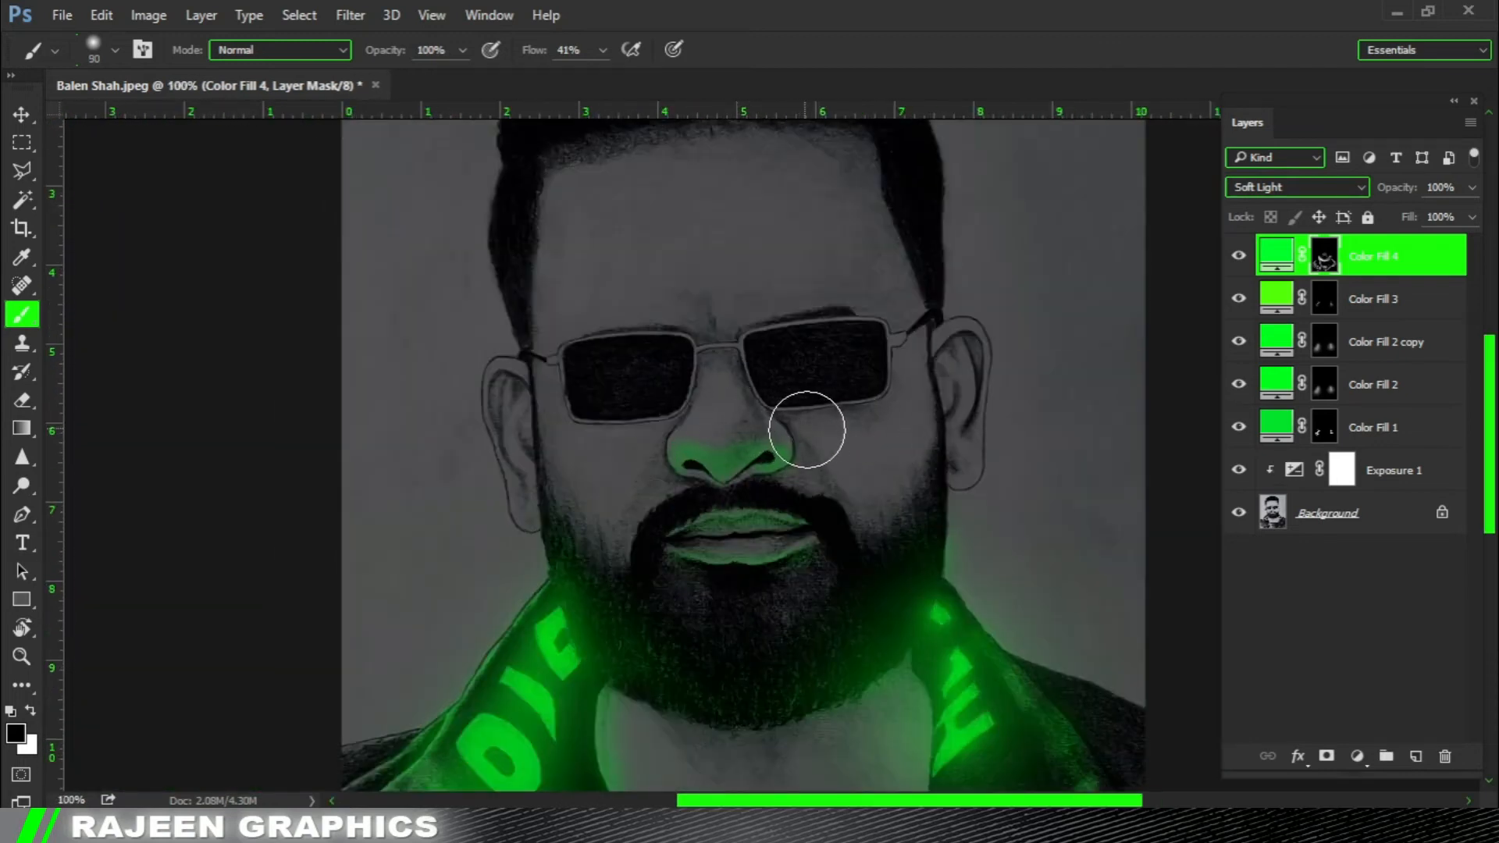
pyautogui.moveTo(734, 424); pyautogui.dragTo(728, 410)
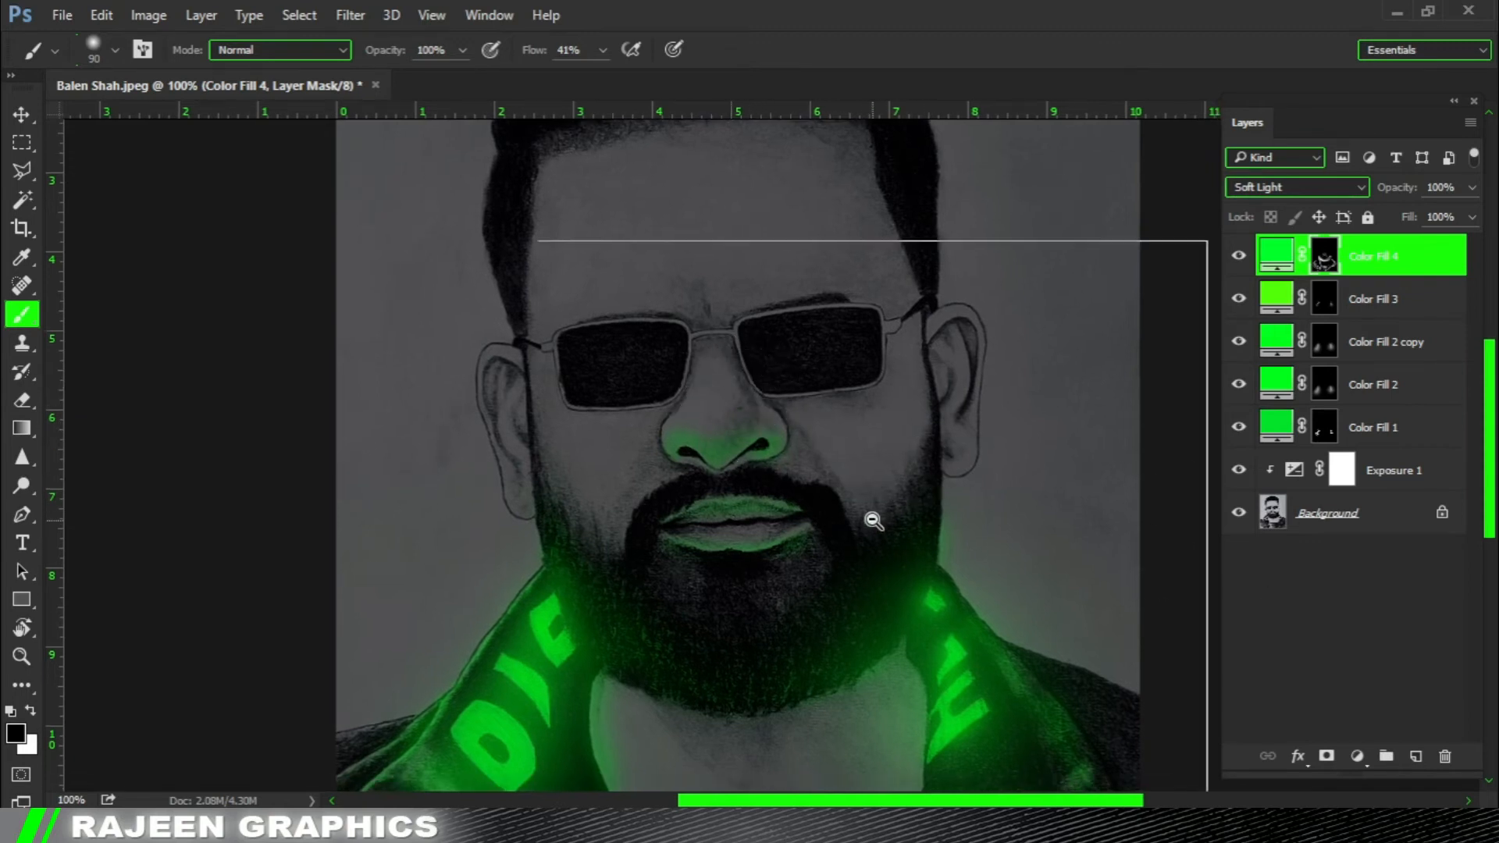
# Add a Solid Color fill layer in blue #006cff above Color Fill 4.
pyautogui.scroll(-1, 870, 520)
pyautogui.scroll(-1, 809, 447)
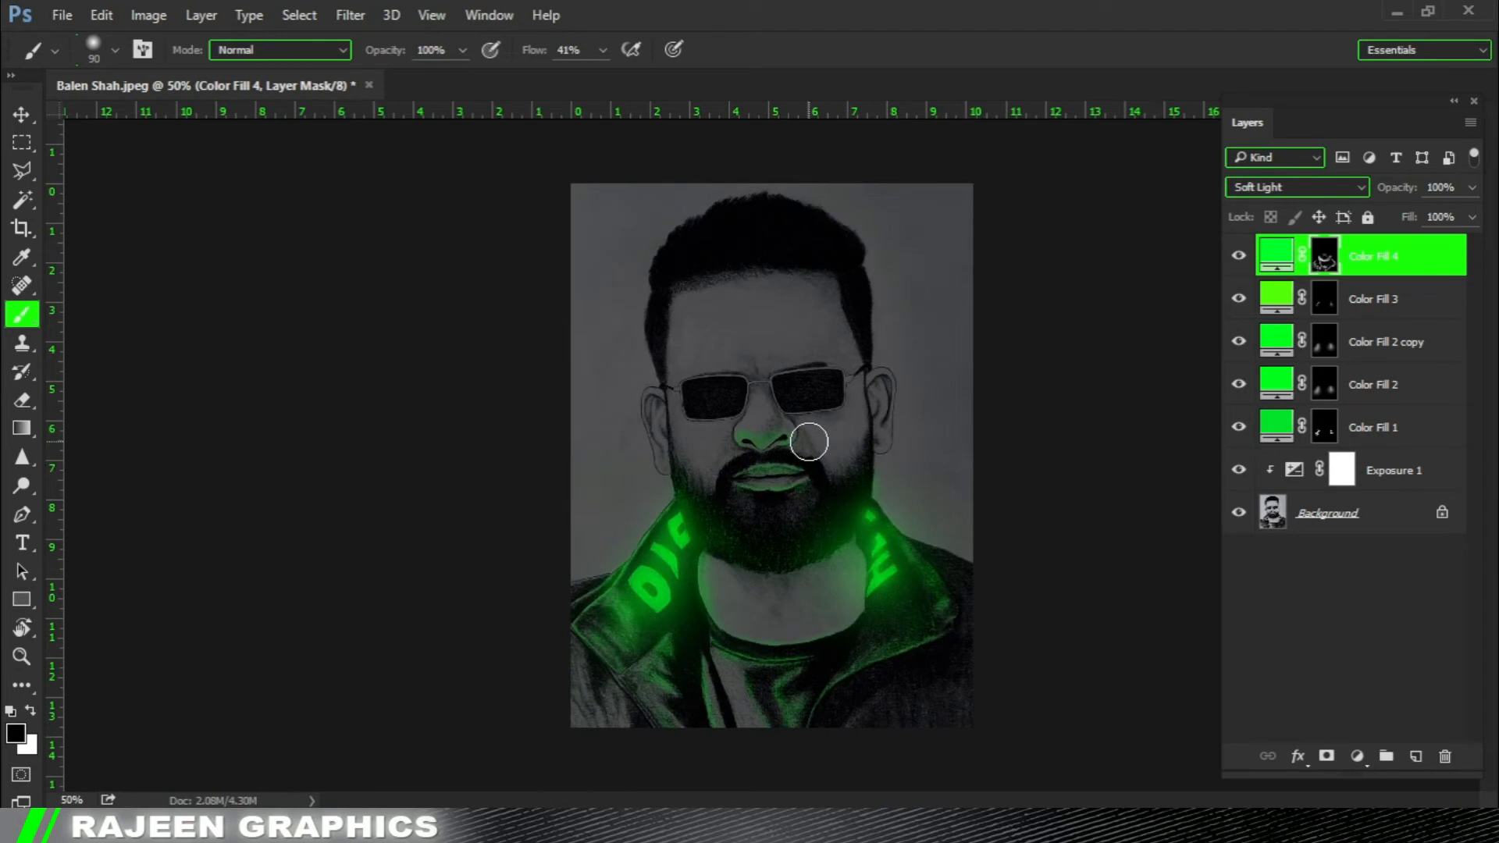
pyautogui.press('v')
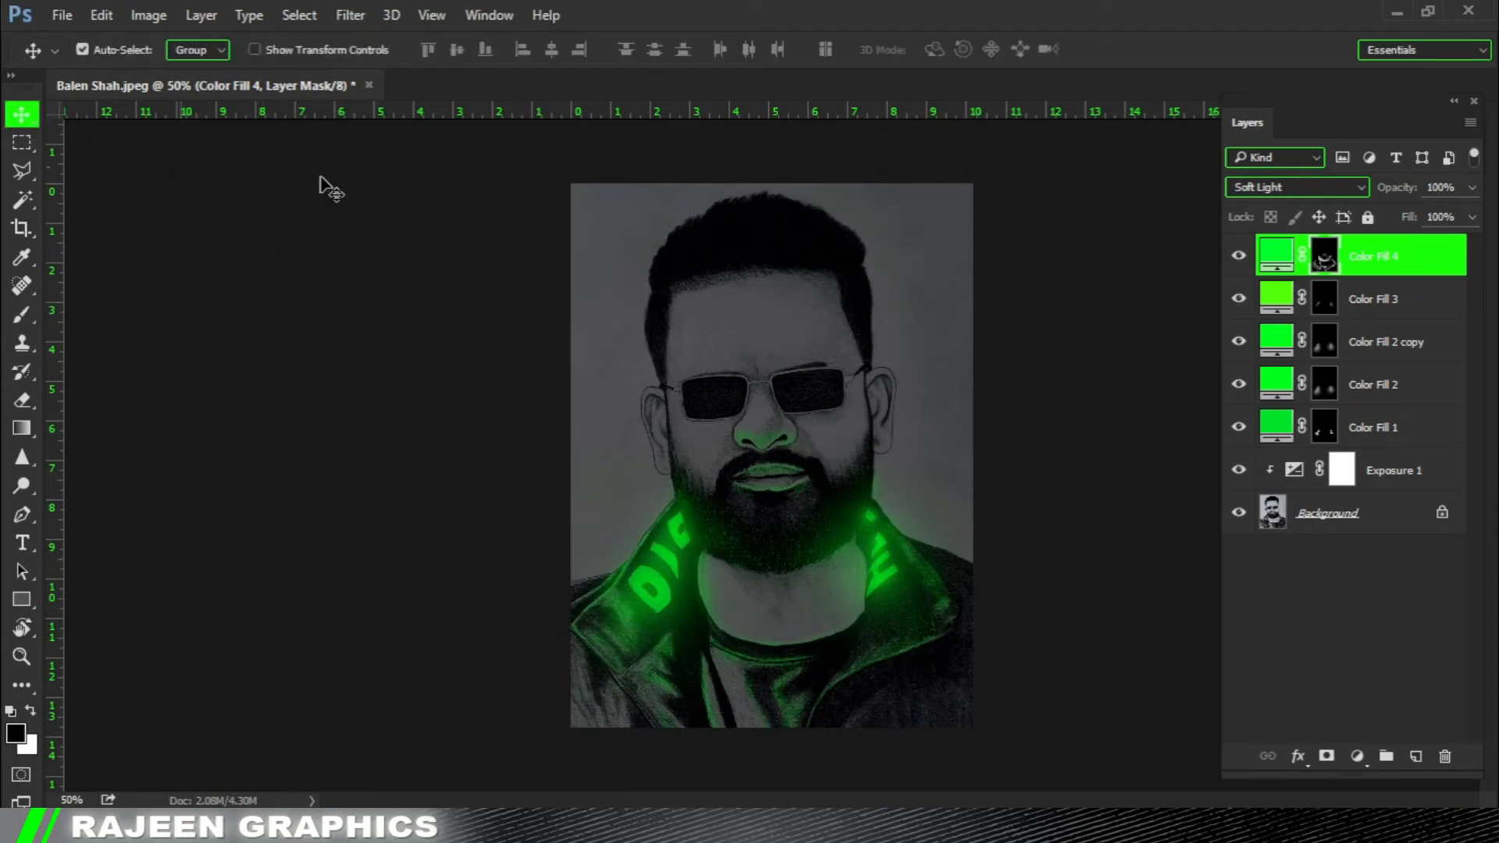
pyautogui.click(1357, 755)
pyautogui.click(1335, 284)
pyautogui.moveTo(1173, 351); pyautogui.dragTo(1160, 376)
pyautogui.write('004eff')
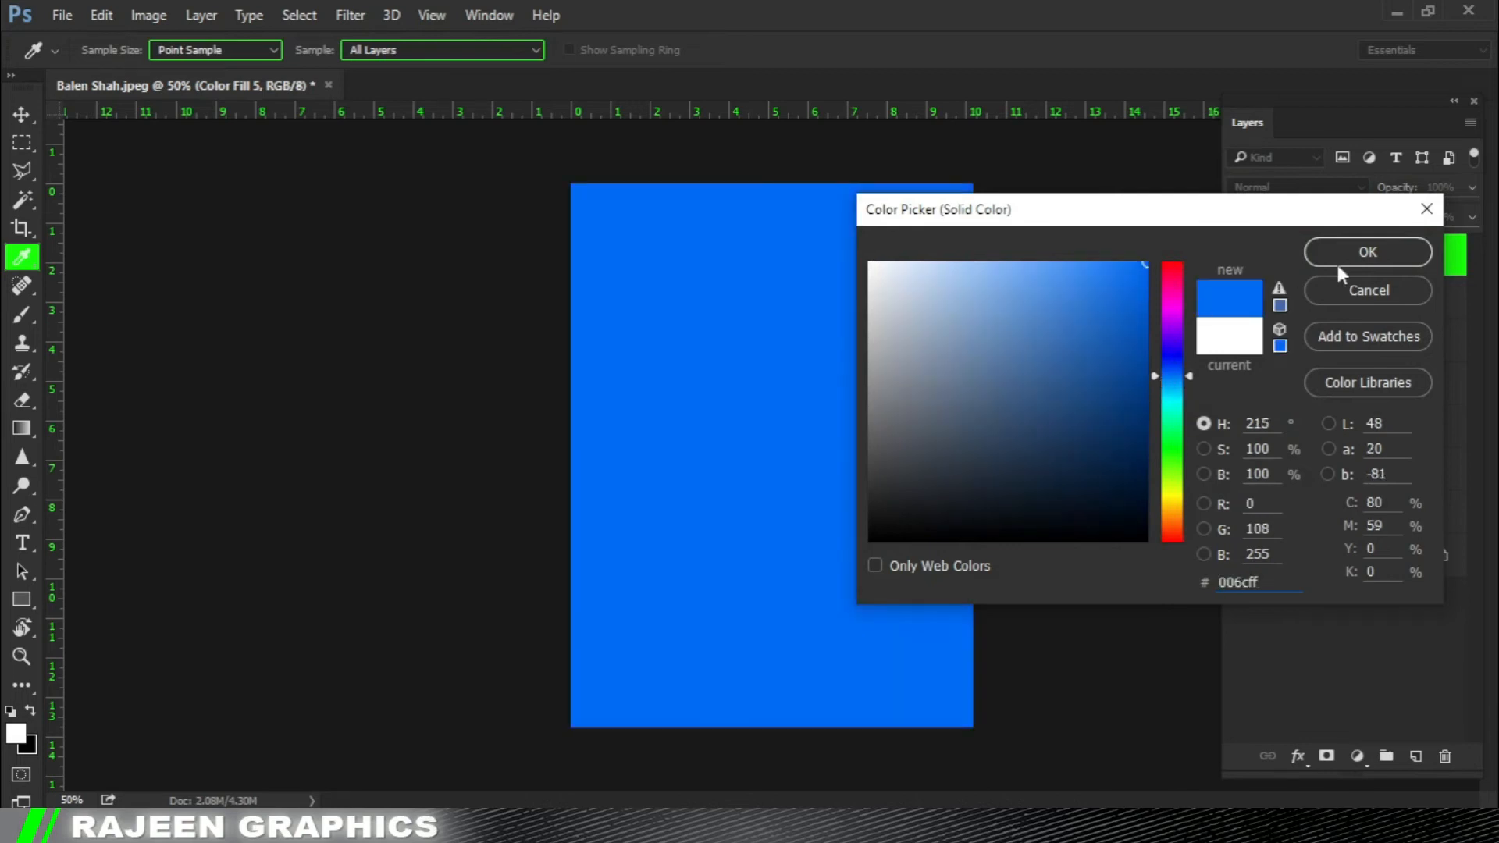
pyautogui.click(1339, 261)
# Try Soft Light, Hard Light, Hard Mix and Exclusion as the blend mode of Color Fill 5.
pyautogui.click(1300, 185)
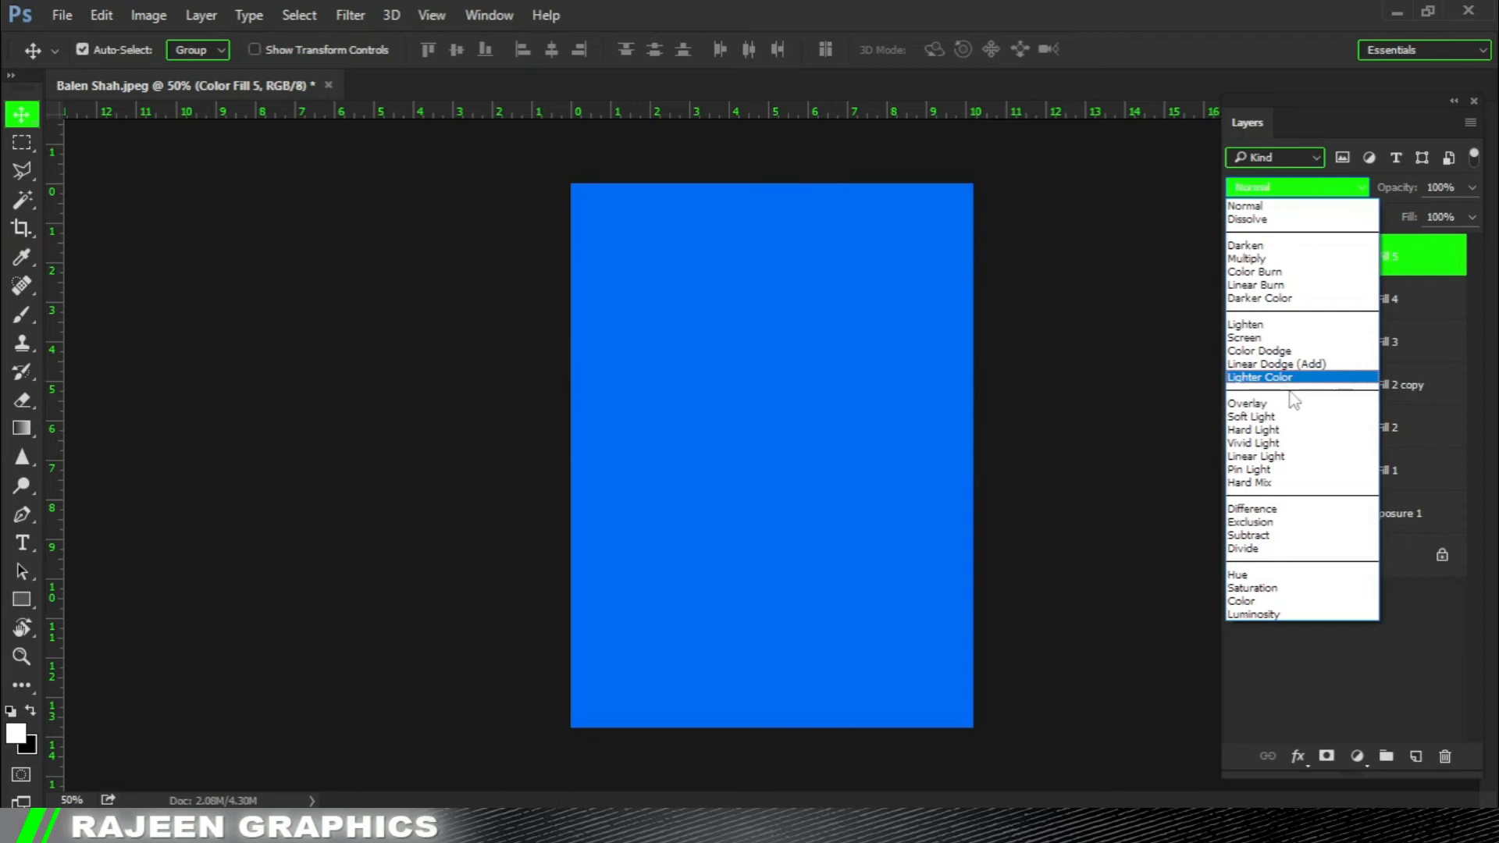
pyautogui.click(1297, 384)
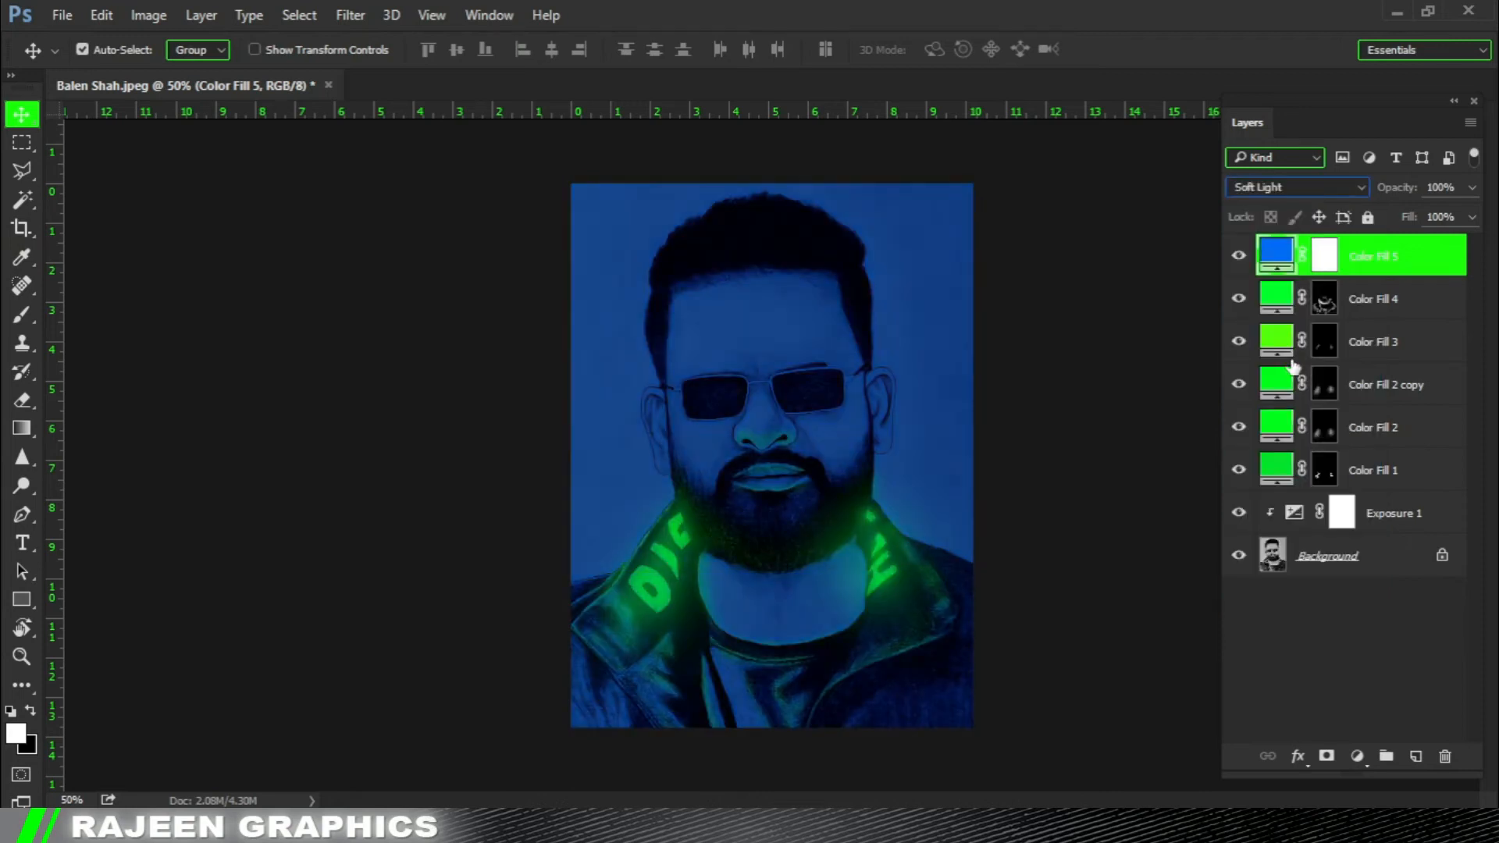
pyautogui.press('Down')
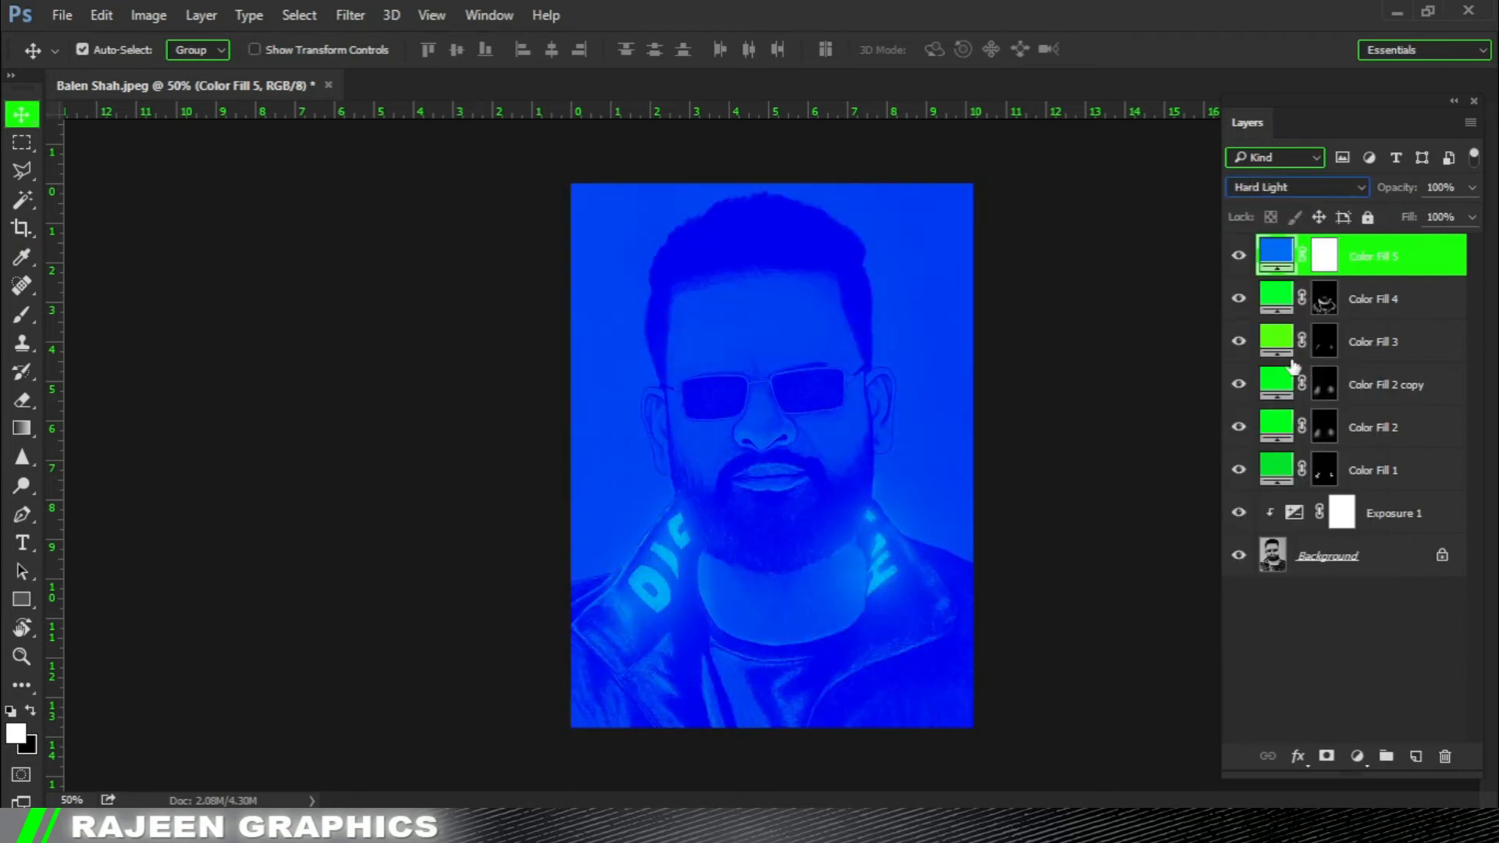
pyautogui.press('Down')
pyautogui.press('Down')
pyautogui.press('Down')
pyautogui.press('Down')
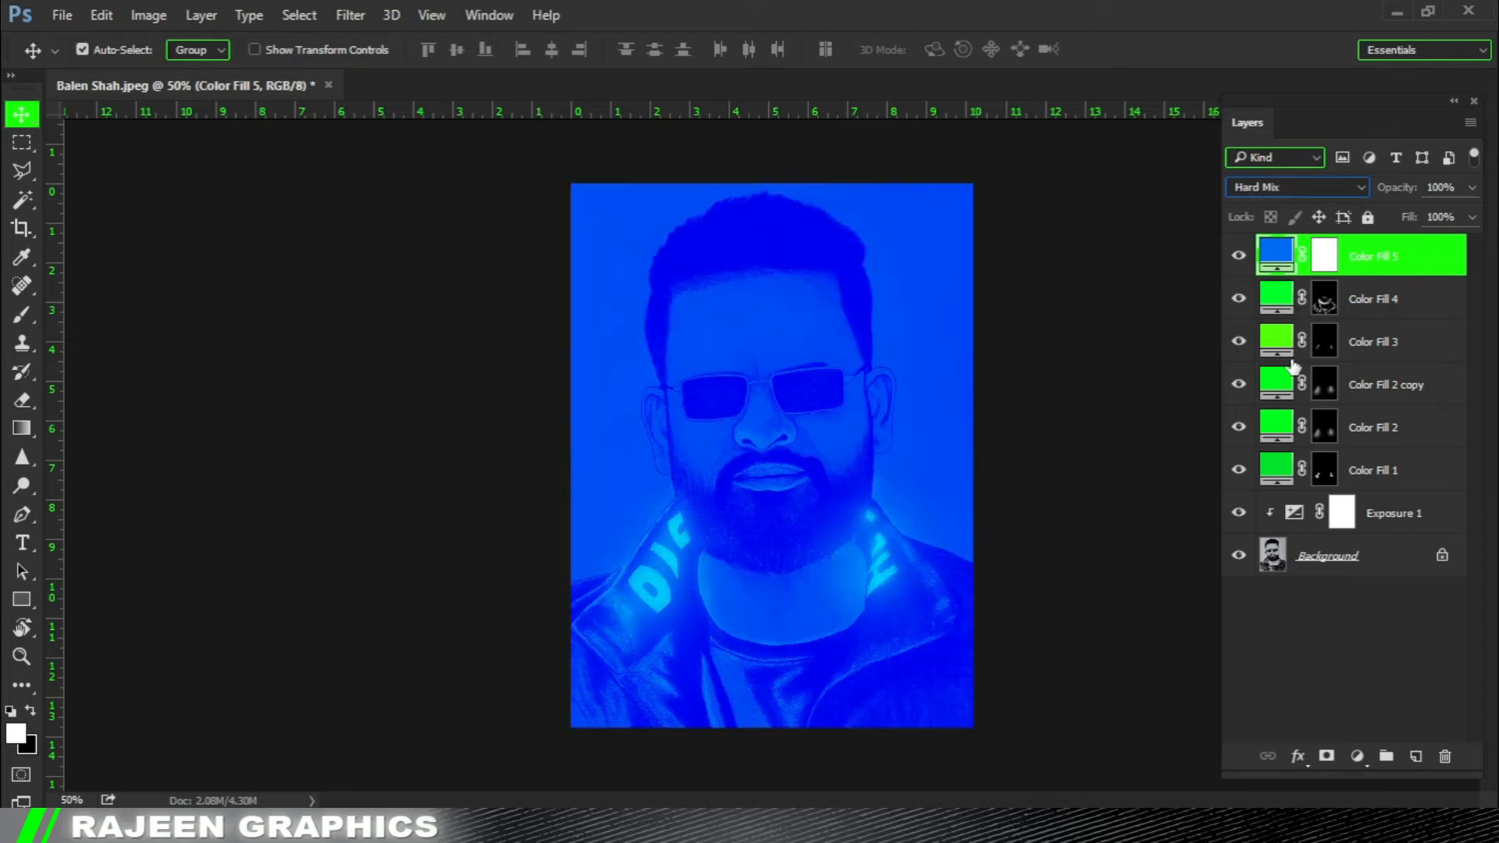
pyautogui.press('Down')
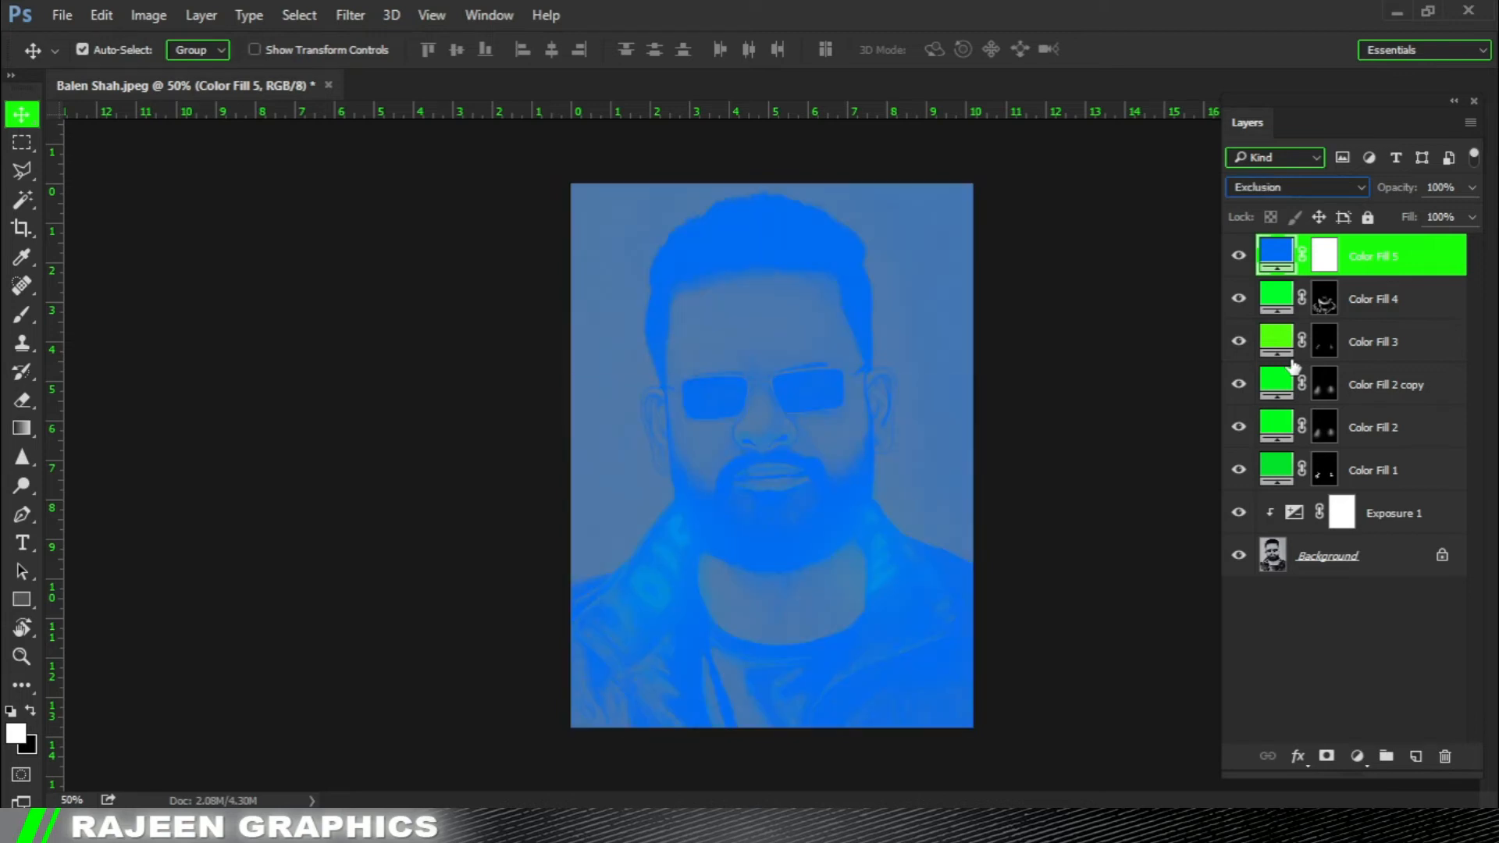
# Compare Lighter Color, Linear Dodge (Add) and Soft Light on Color Fill 5, then set its blend mode to Hard Light.
pyautogui.click(1320, 187)
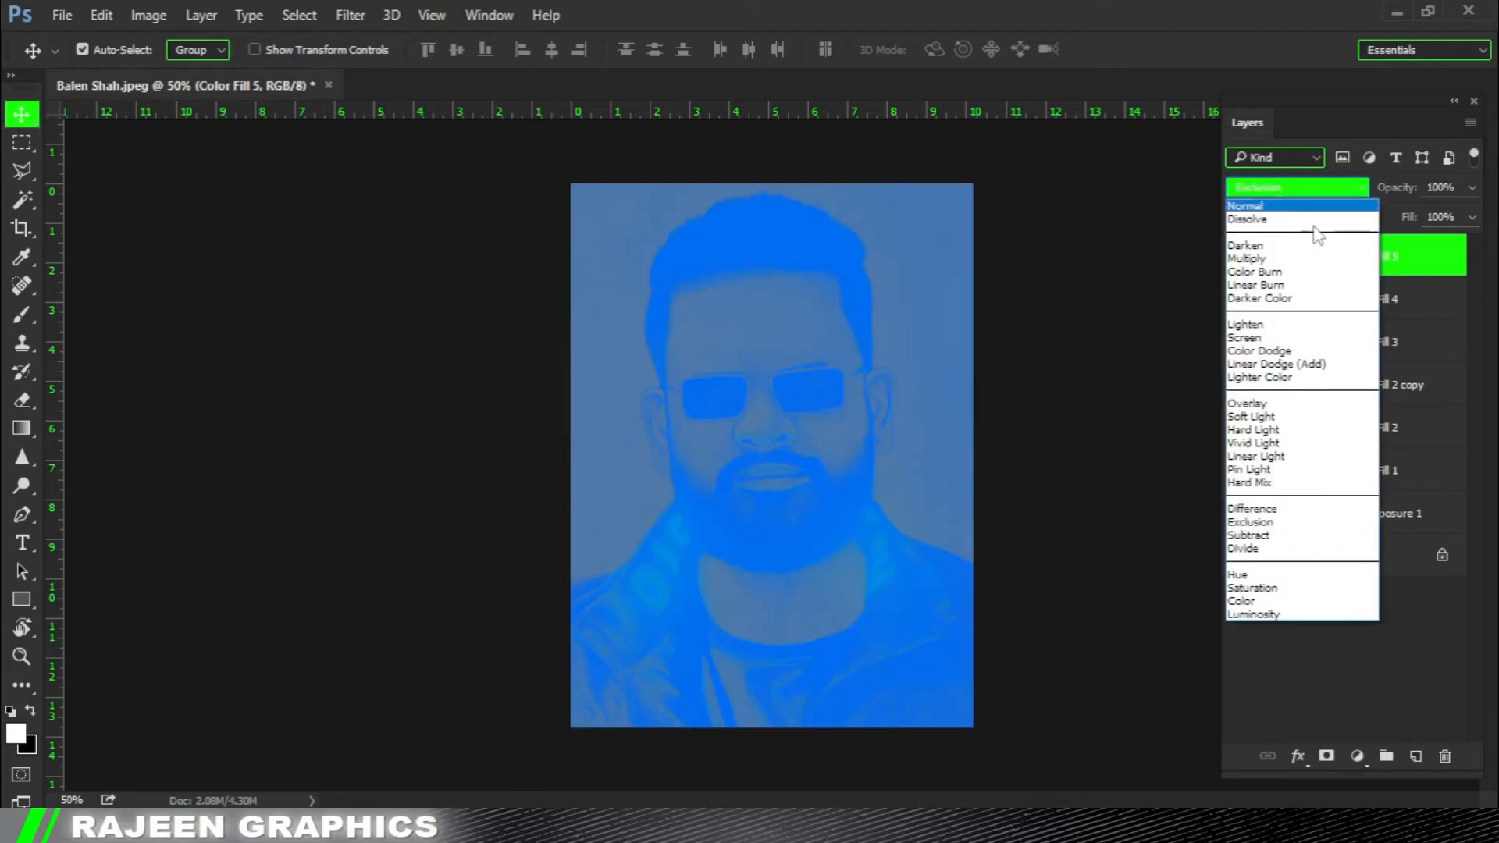
pyautogui.click(1296, 337)
pyautogui.press('Down')
pyautogui.press('Down')
pyautogui.press('Down')
pyautogui.press('Down')
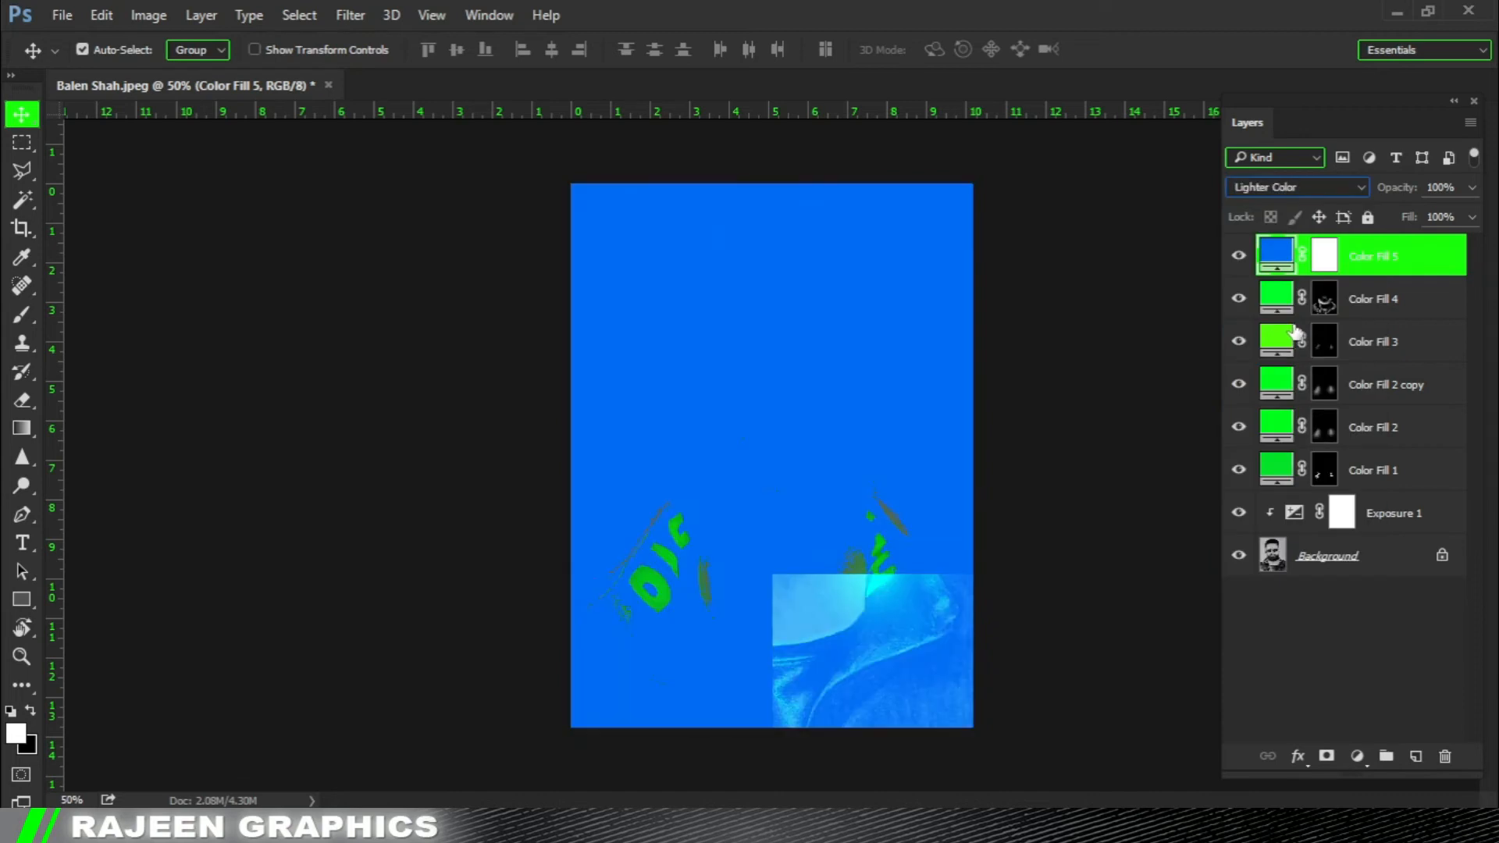
pyautogui.press('Up')
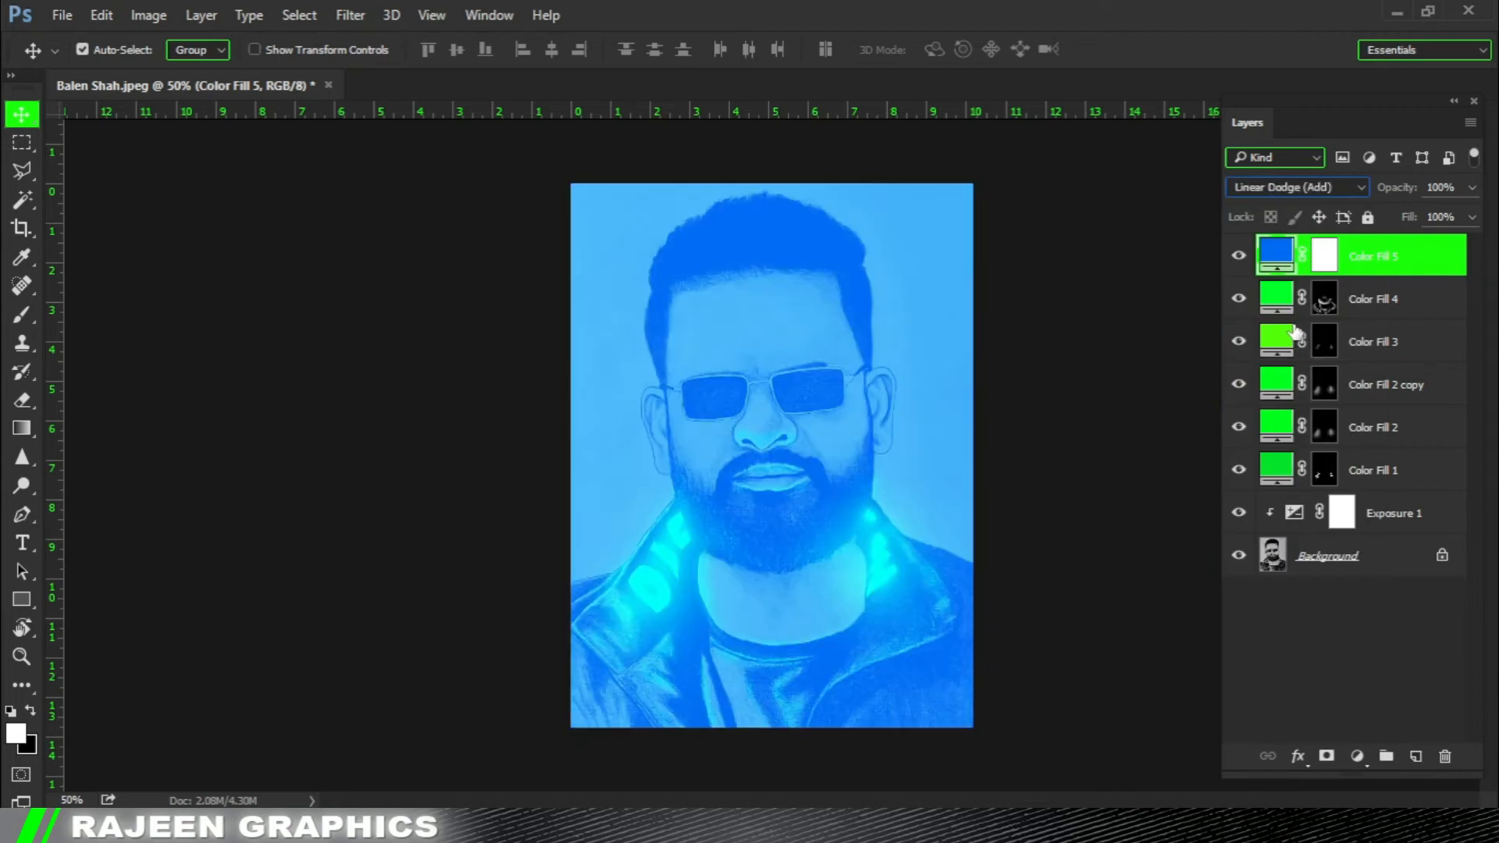
pyautogui.press('Down')
pyautogui.press('Down')
pyautogui.press('Down')
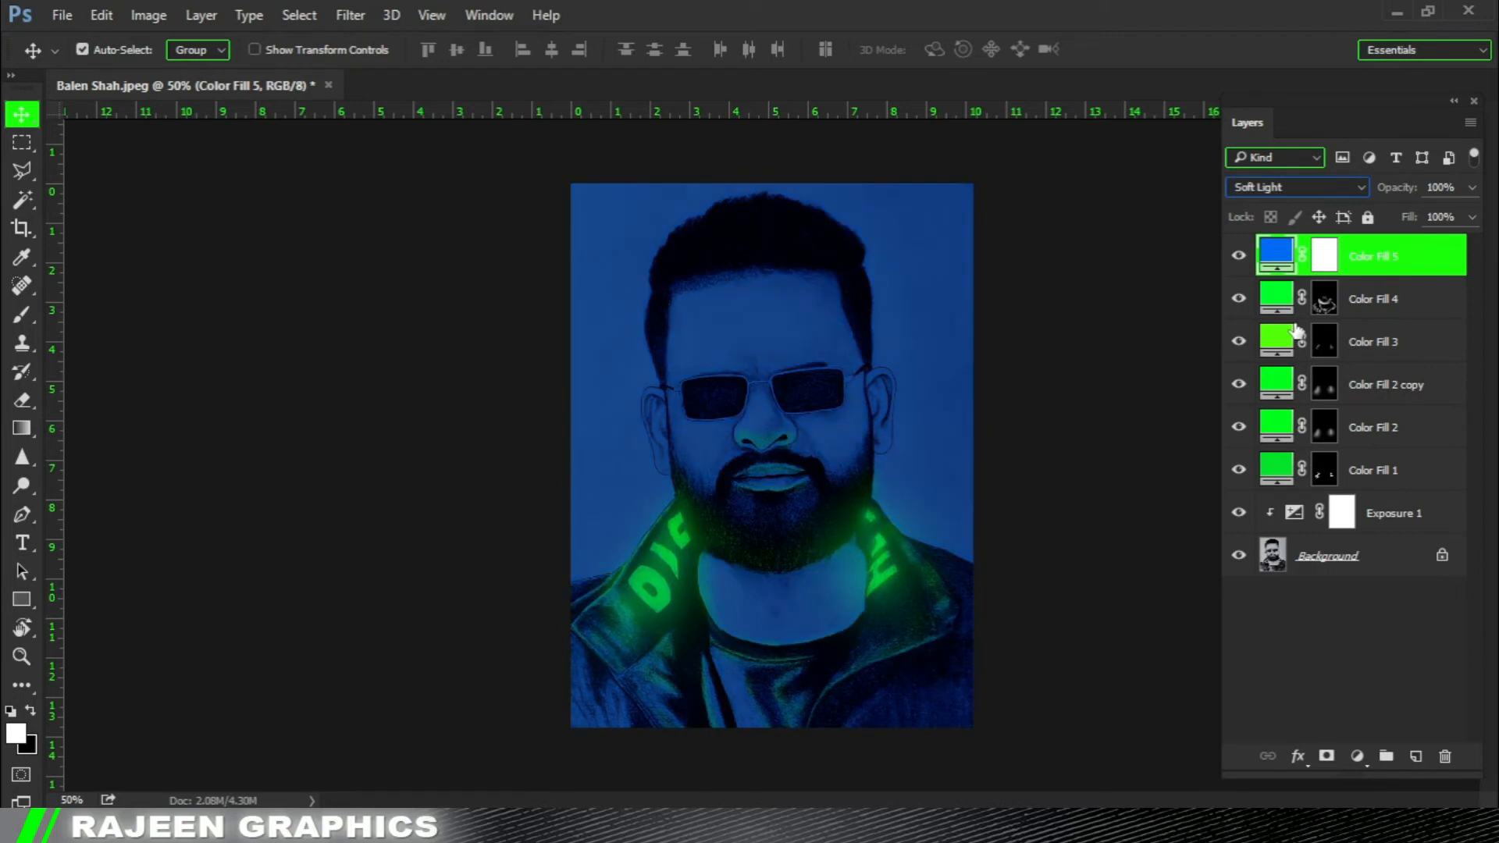
pyautogui.press('Down')
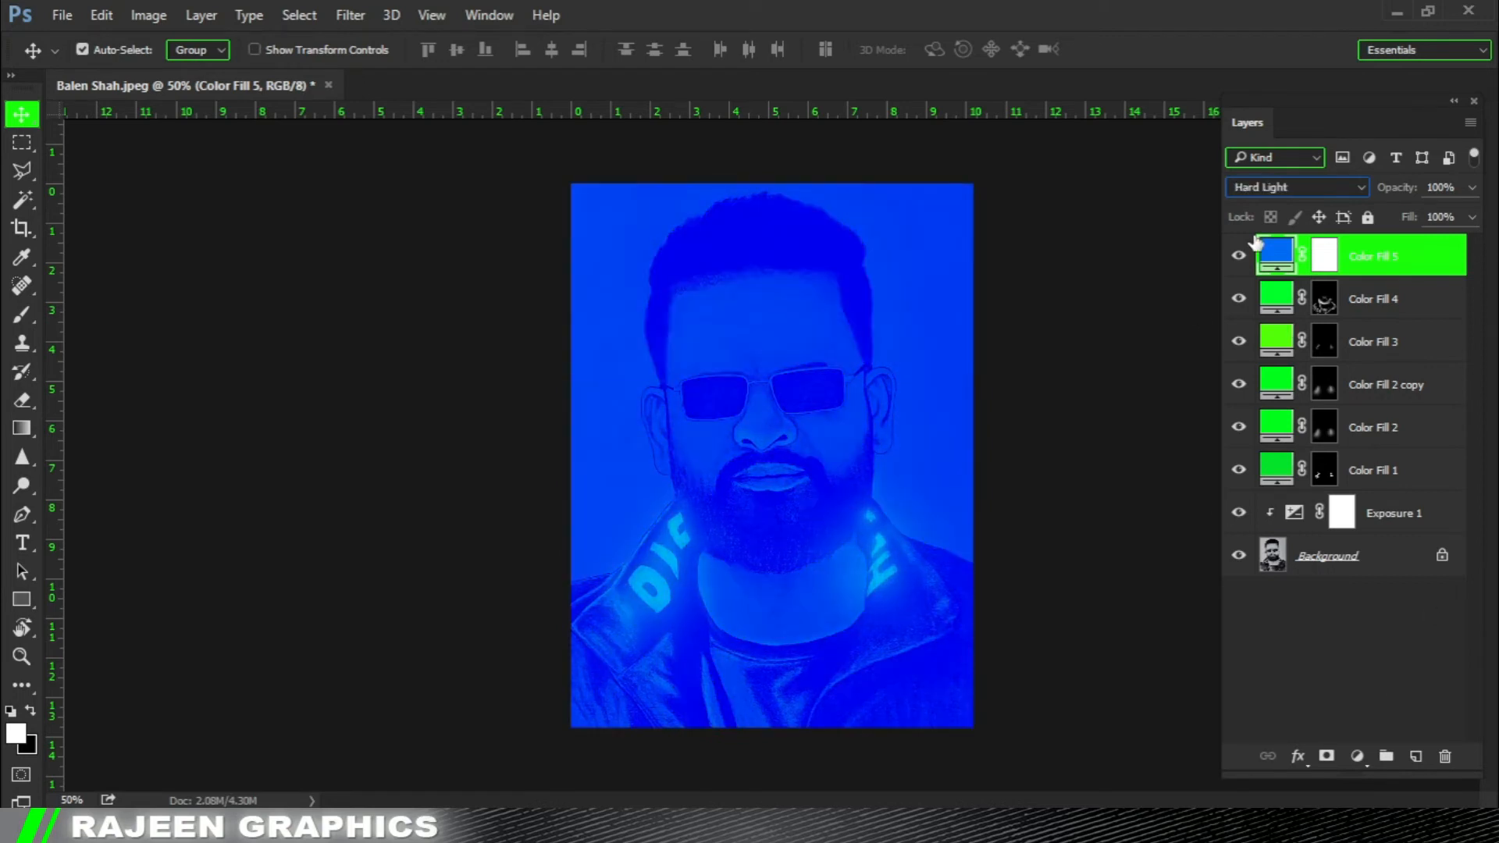
# Fill the layer mask of Color Fill 5 with black to hide the blue.
pyautogui.click(1320, 266)
pyautogui.press('x')
pyautogui.hotkey('alt', 'BackSpace')
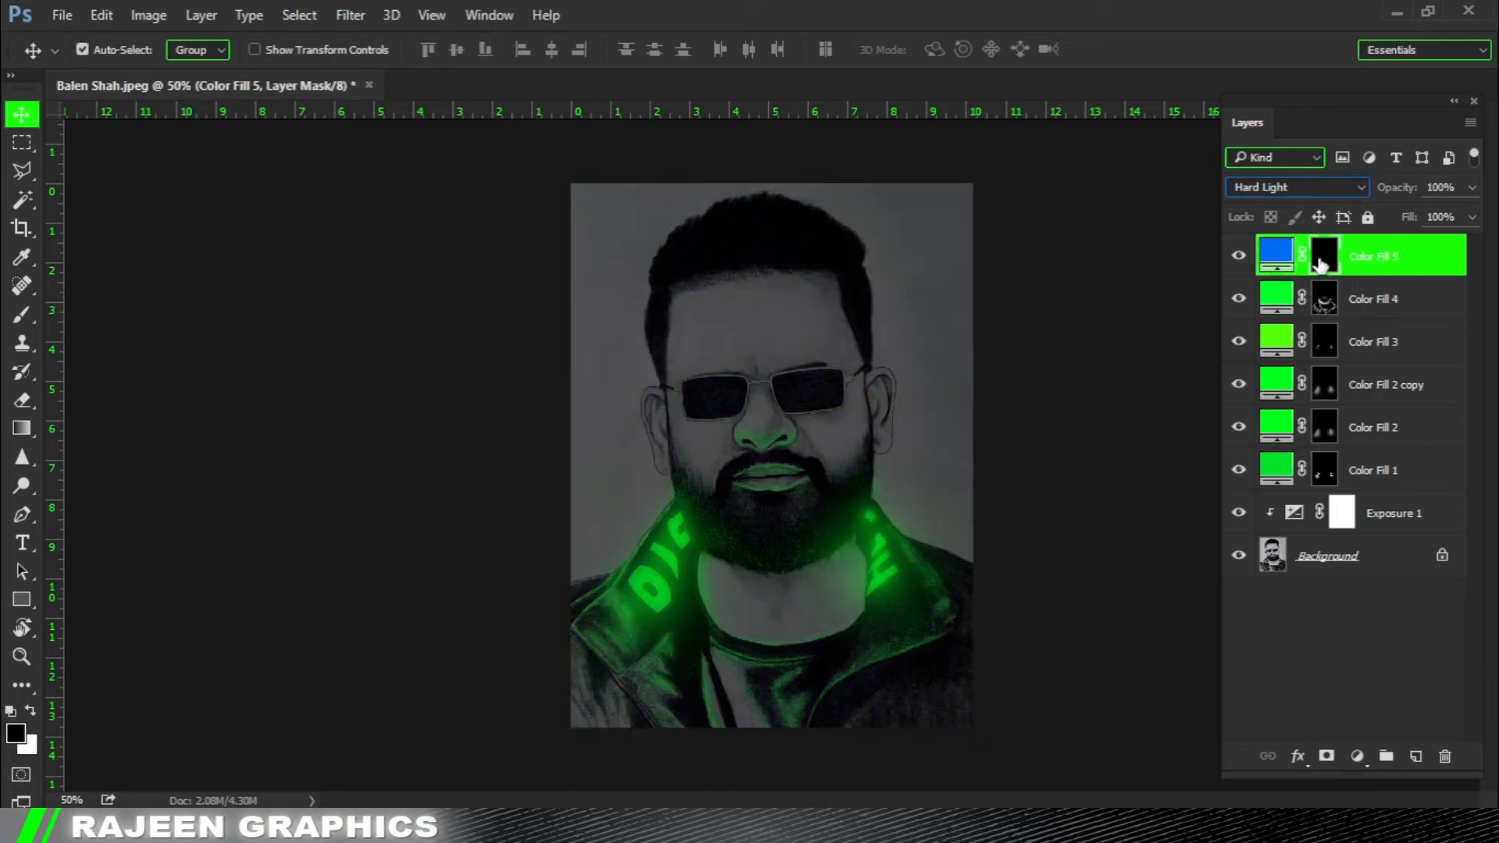
# Shift the fill color of Color Fill 5 to a slightly lighter, more cyan blue.
pyautogui.click(845, 311)
pyautogui.click(847, 308)
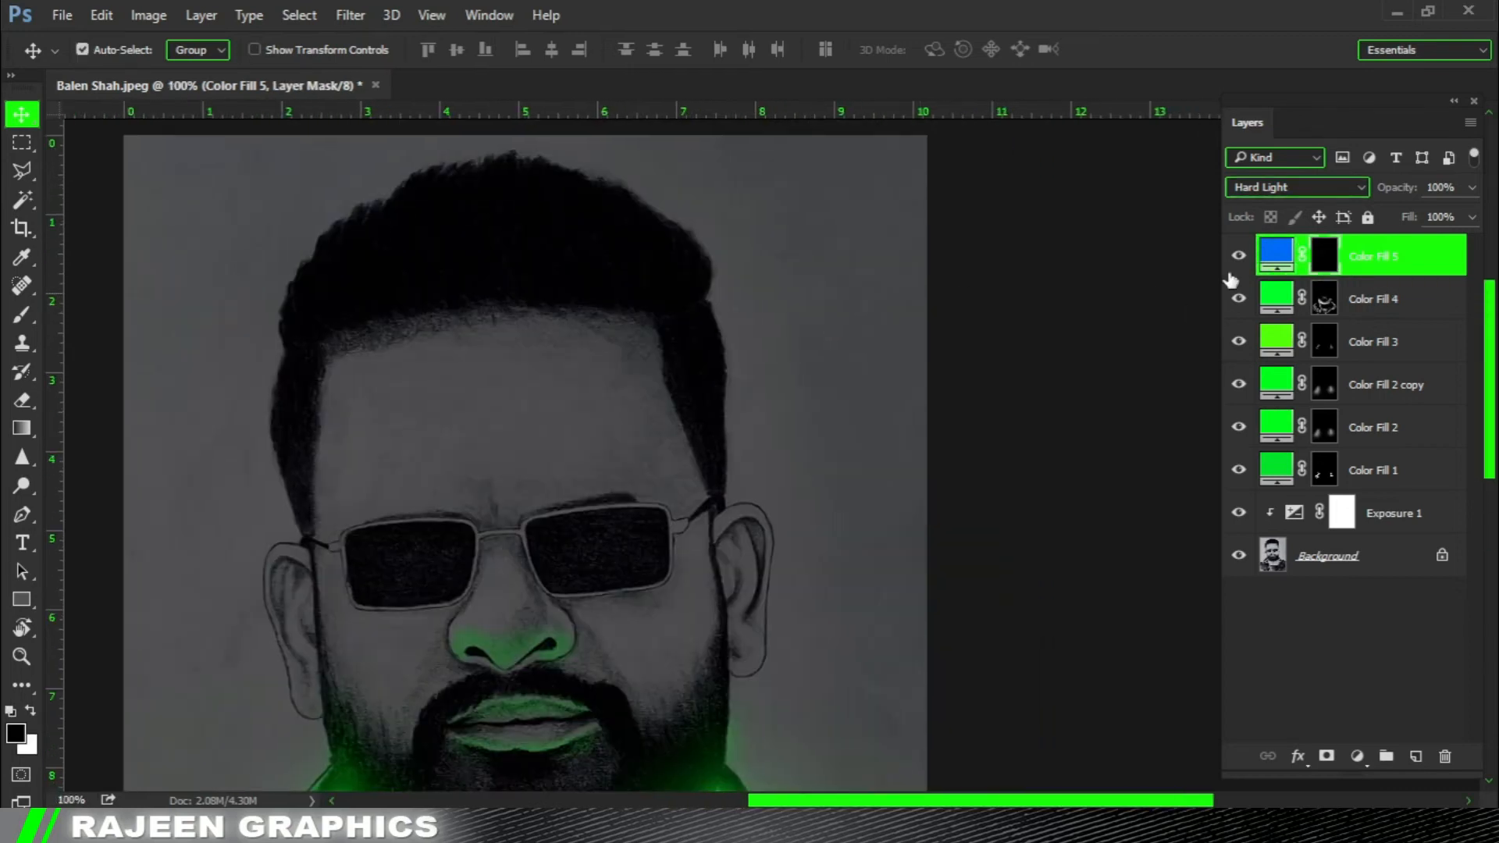
pyautogui.doubleClick(1269, 257)
pyautogui.moveTo(1163, 377); pyautogui.dragTo(1154, 382)
pyautogui.click(1343, 251)
pyautogui.press('v')
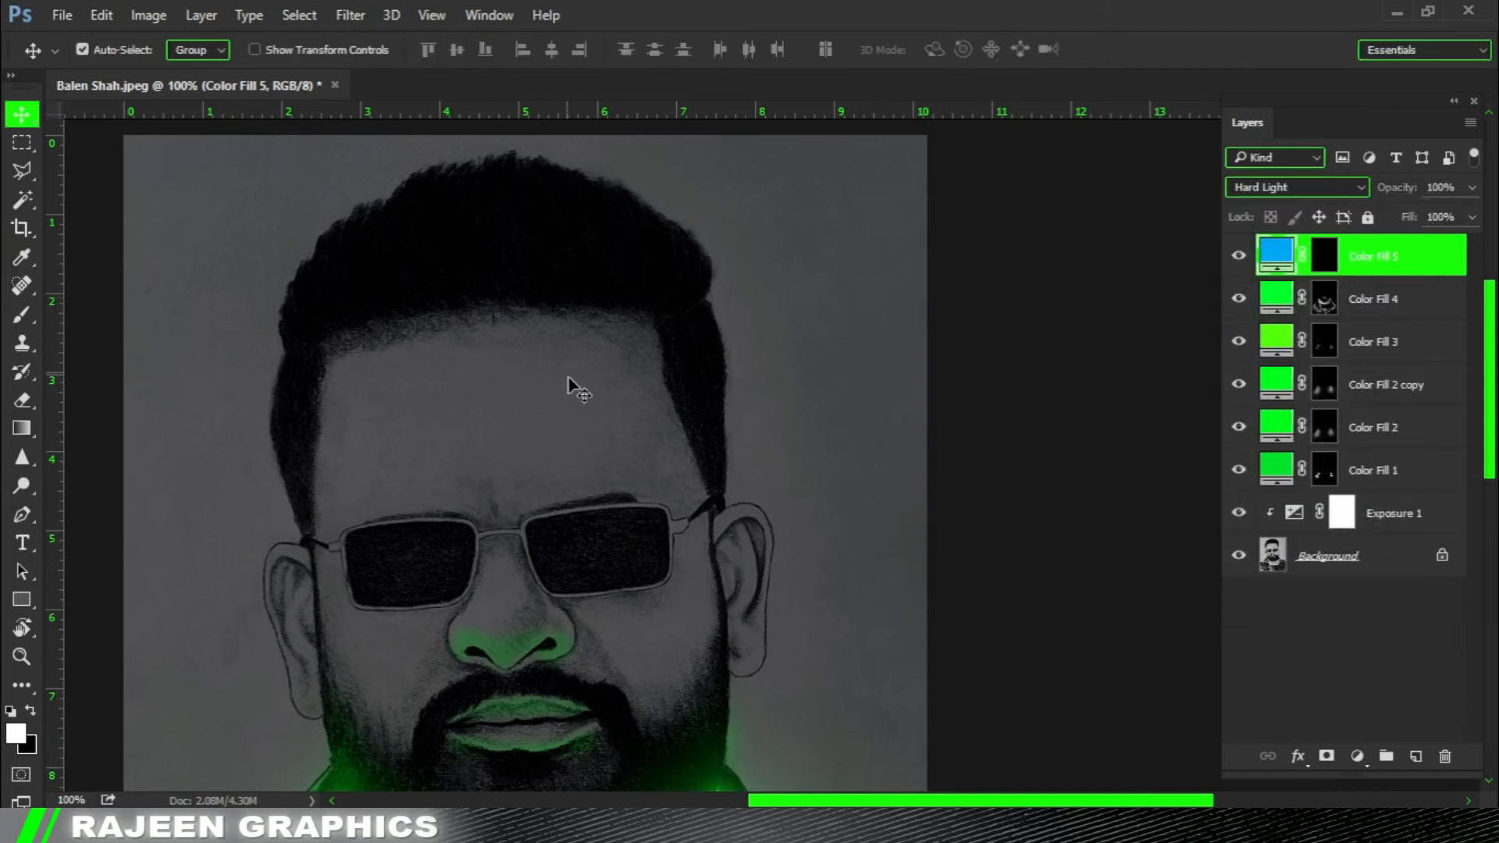
# Paint a patch of blue light on the forehead's right corner below the hairline with a soft white brush on Color Fill 5's mask.
pyautogui.scroll(1, 569, 389)
pyautogui.click(21, 314)
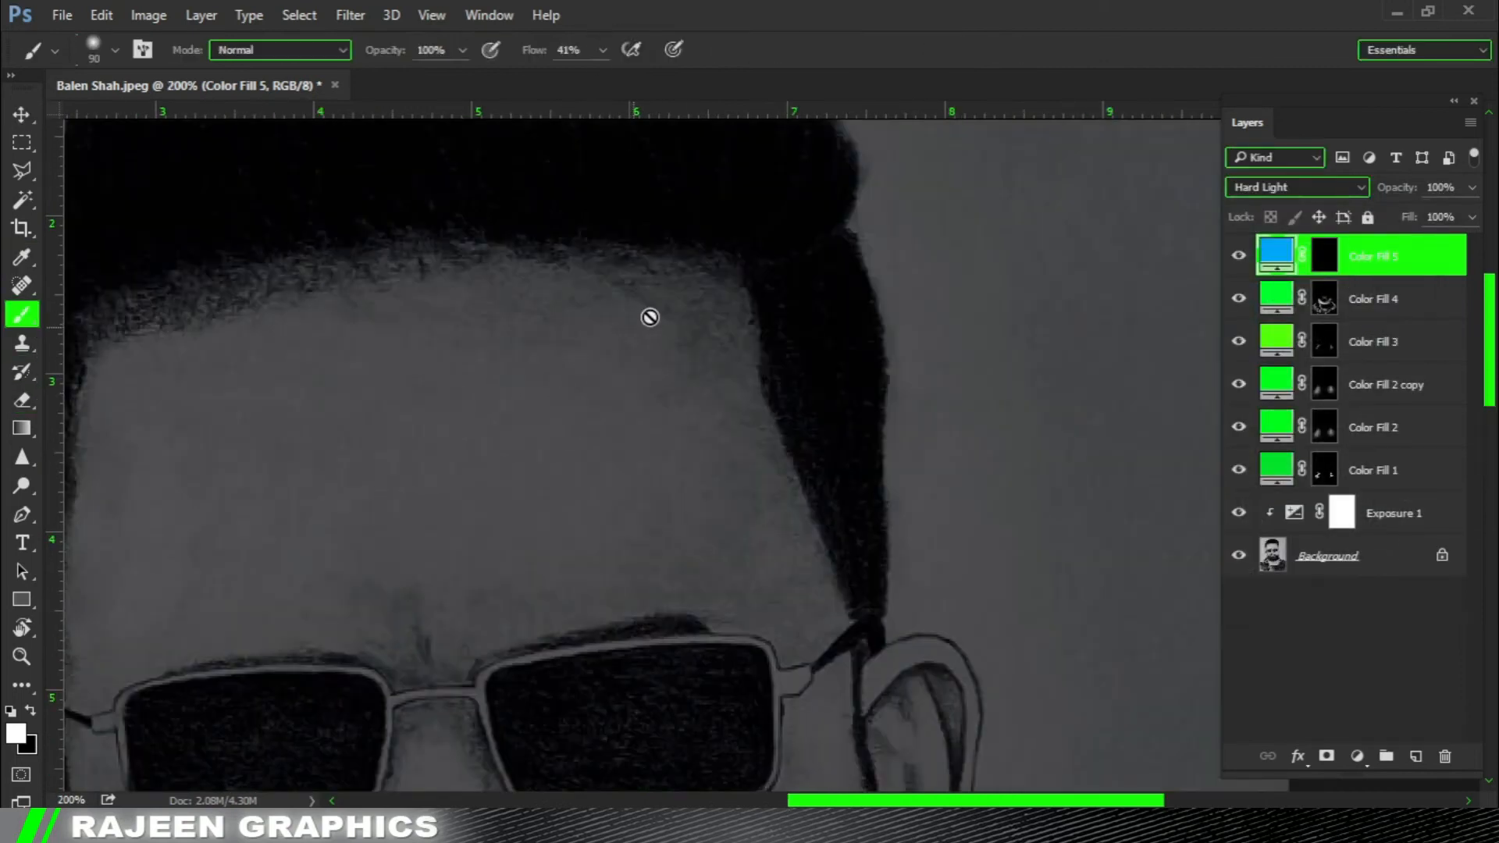
pyautogui.click(1324, 255)
pyautogui.press('x')
pyautogui.press('[')
pyautogui.press('[')
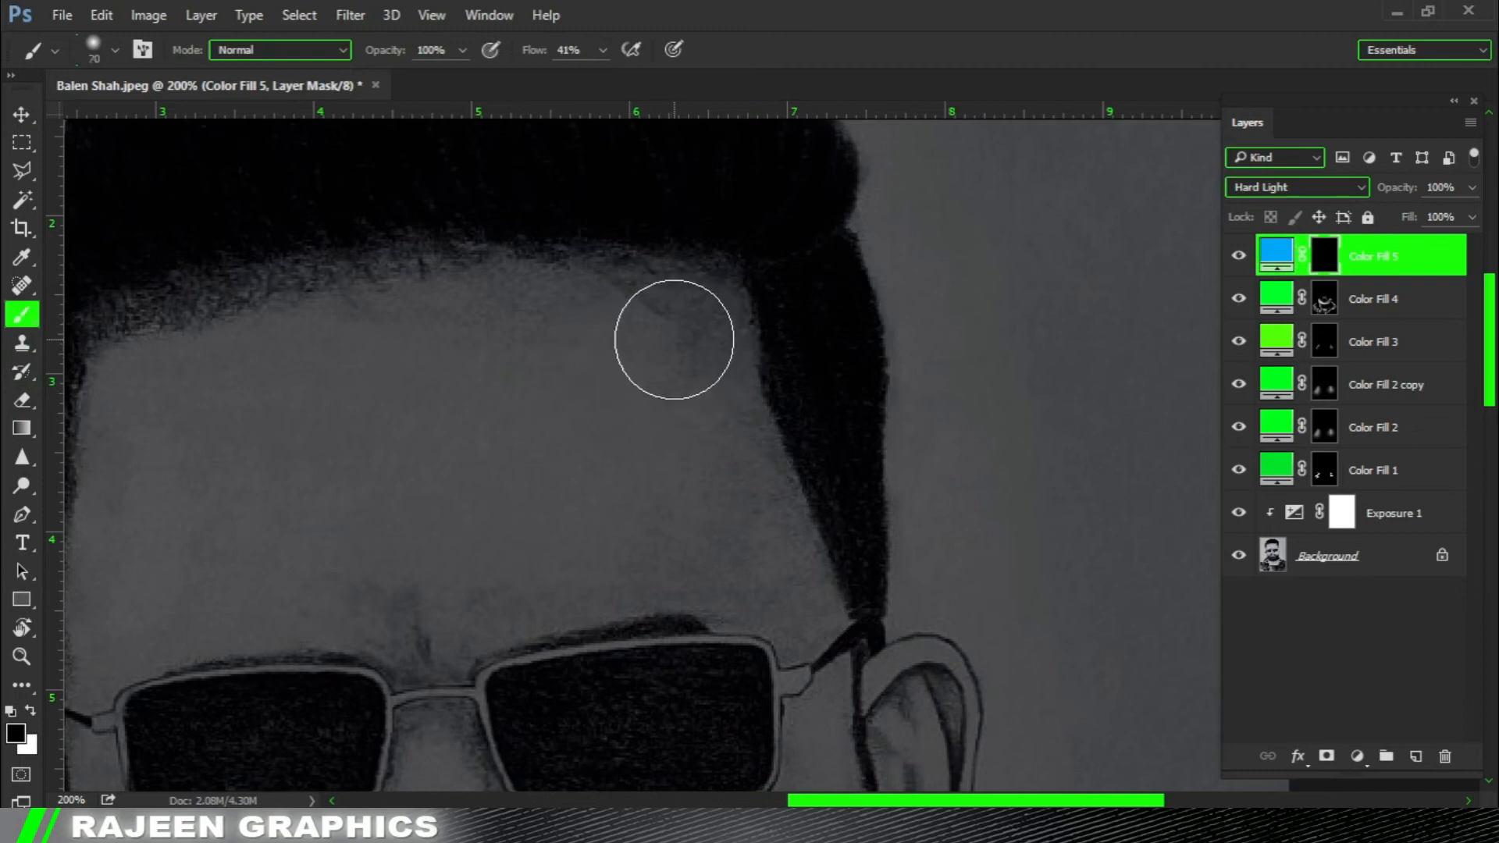
pyautogui.moveTo(673, 335)
pyautogui.mouseDown()
pyautogui.moveTo(694, 394)
pyautogui.moveTo(599, 331)
pyautogui.moveTo(611, 315)
pyautogui.moveTo(627, 324)
pyautogui.moveTo(716, 440)
pyautogui.mouseUp()
pyautogui.moveTo(715, 342)
pyautogui.mouseDown()
pyautogui.moveTo(630, 281)
pyautogui.moveTo(552, 278)
pyautogui.moveTo(686, 395)
pyautogui.mouseUp()
# Compare Vivid Light and Linear Light on Color Fill 5 and set the blend mode to Linear Light.
pyautogui.click(1257, 190)
pyautogui.click(1259, 204)
pyautogui.hotkey('ctrl', '0')
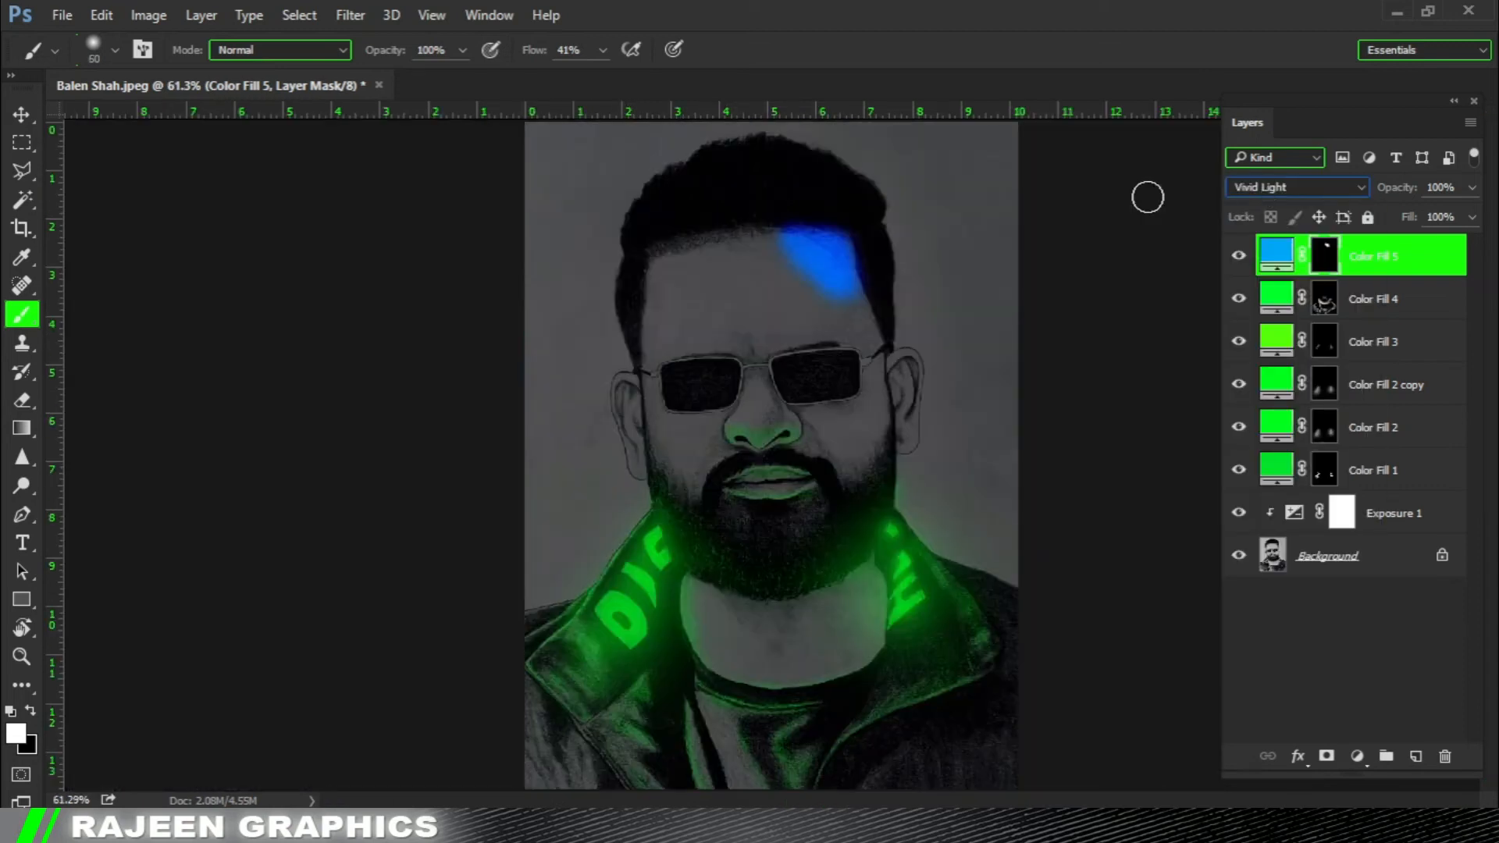
pyautogui.keyDown('ctrl'); pyautogui.click(904, 270); pyautogui.keyUp('ctrl')
pyautogui.keyDown('ctrl'); pyautogui.click(906, 268); pyautogui.keyUp('ctrl')
pyautogui.keyDown('ctrl'); pyautogui.click(913, 268); pyautogui.keyUp('ctrl')
pyautogui.click(1287, 187)
pyautogui.click(1288, 189)
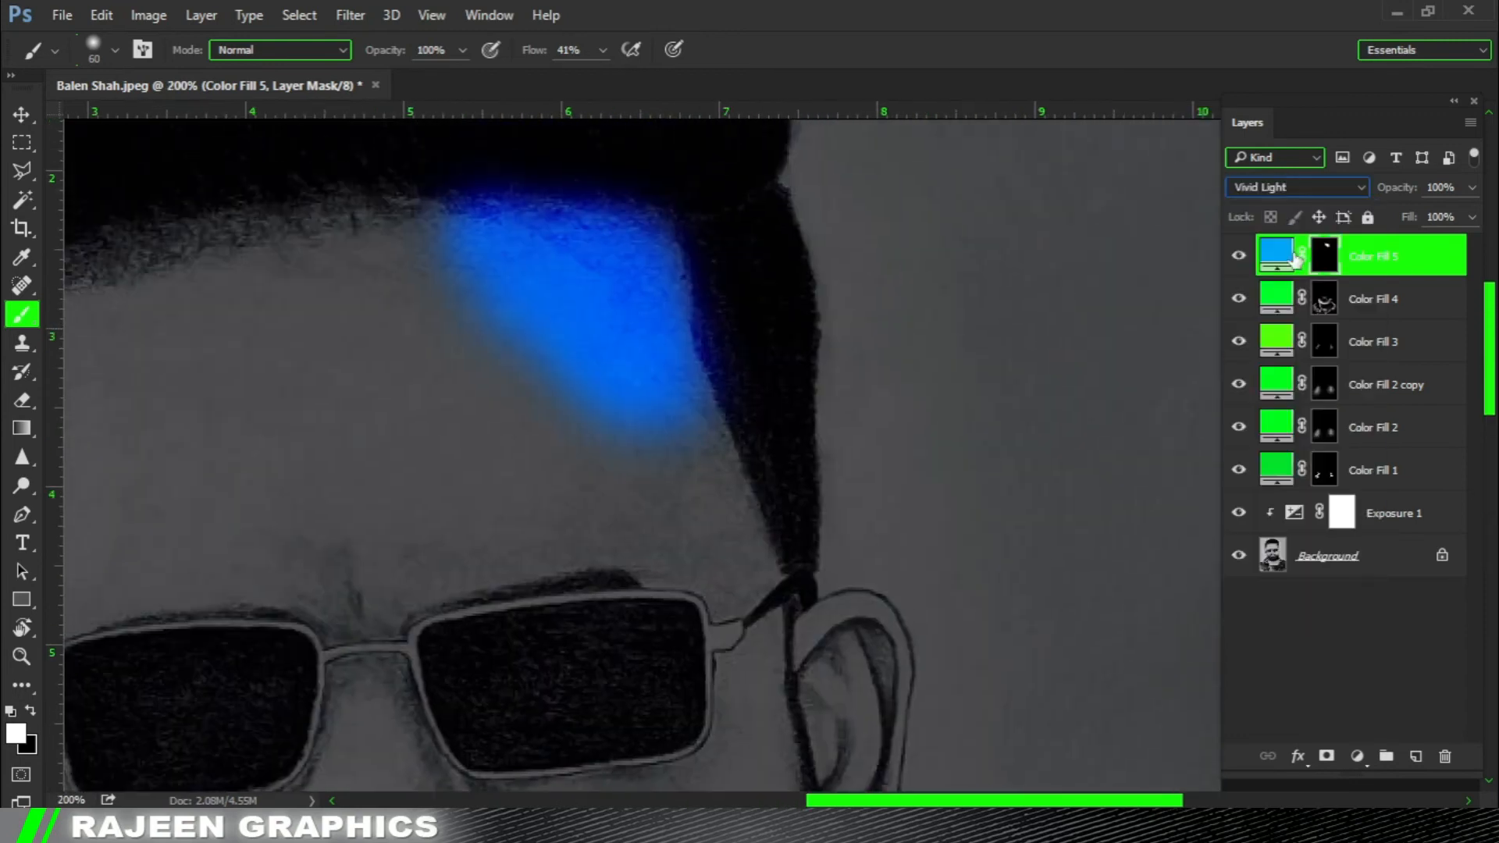
pyautogui.press('Down')
pyautogui.hotkey('ctrl', '0')
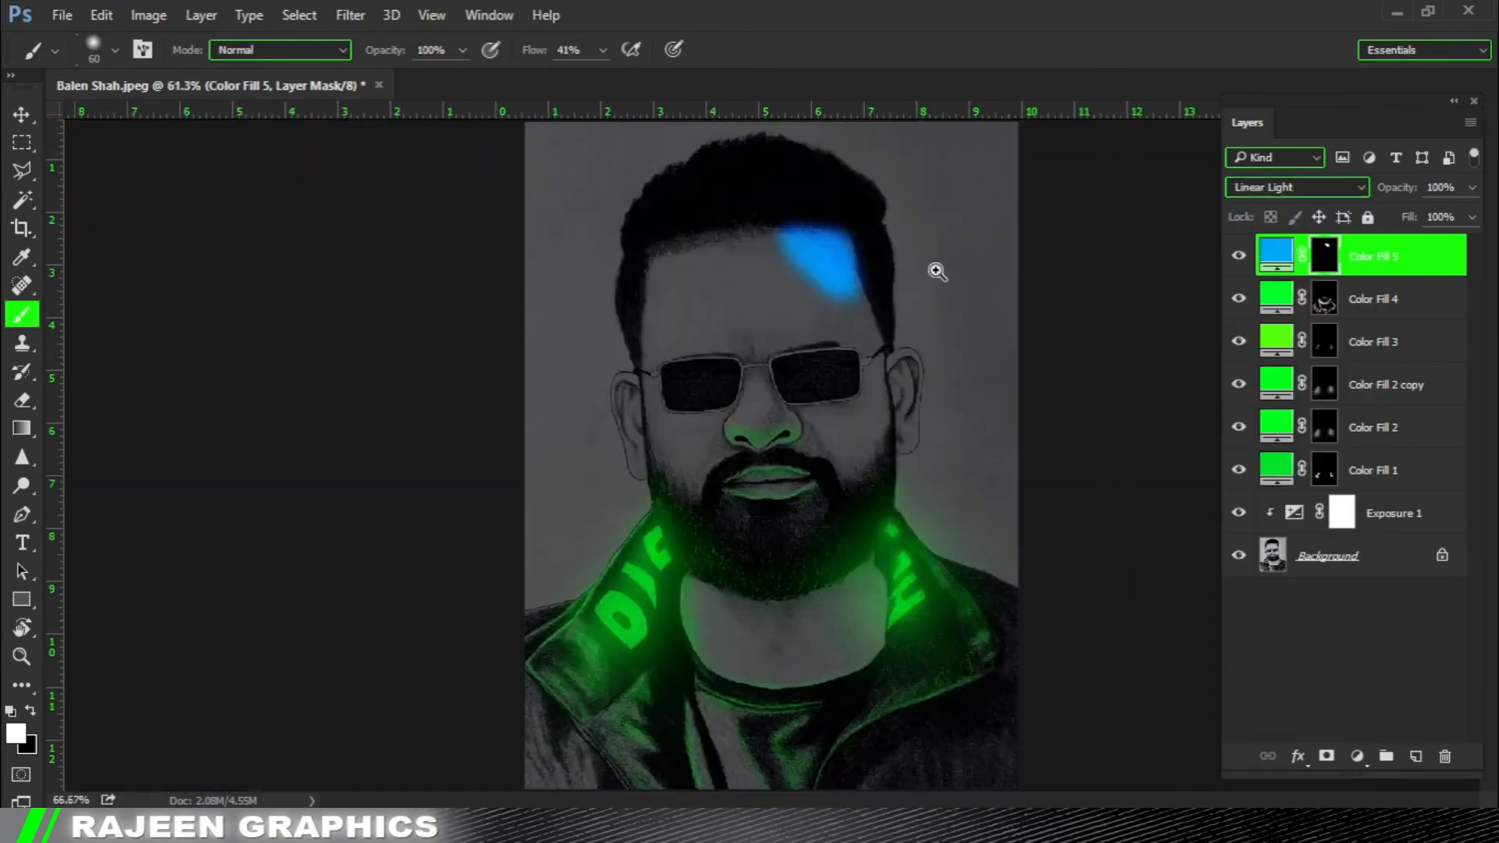
# Extend the blue forehead light up to and along the hairline with a smaller white brush on the mask.
pyautogui.keyDown('ctrl'); pyautogui.click(937, 268); pyautogui.keyUp('ctrl')
pyautogui.keyDown('ctrl'); pyautogui.click(937, 268); pyautogui.keyUp('ctrl')
pyautogui.moveTo(812, 355); pyautogui.dragTo(822, 372)
pyautogui.press('[')
pyautogui.press('[')
pyautogui.moveTo(769, 330); pyautogui.dragTo(754, 239)
pyautogui.moveTo(750, 262)
pyautogui.mouseDown()
pyautogui.moveTo(759, 314)
pyautogui.moveTo(612, 286)
pyautogui.mouseUp()
# Enlarge the brush and trim and soften the lower edge of the blue forehead light with black on the mask.
pyautogui.press(']')
pyautogui.press(']')
pyautogui.press(']')
pyautogui.press(']')
pyautogui.press(']')
pyautogui.press(']')
pyautogui.press('x')
pyautogui.moveTo(823, 536)
pyautogui.mouseDown()
pyautogui.moveTo(488, 531)
pyautogui.moveTo(706, 649)
pyautogui.mouseUp()
pyautogui.moveTo(626, 396); pyautogui.dragTo(545, 366)
pyautogui.moveTo(834, 309); pyautogui.dragTo(850, 347)
pyautogui.press('[')
pyautogui.press('[')
pyautogui.press('[')
pyautogui.press('[')
pyautogui.press('[')
pyautogui.scroll(-2, 965, 414)
pyautogui.scroll(1, 1008, 399)
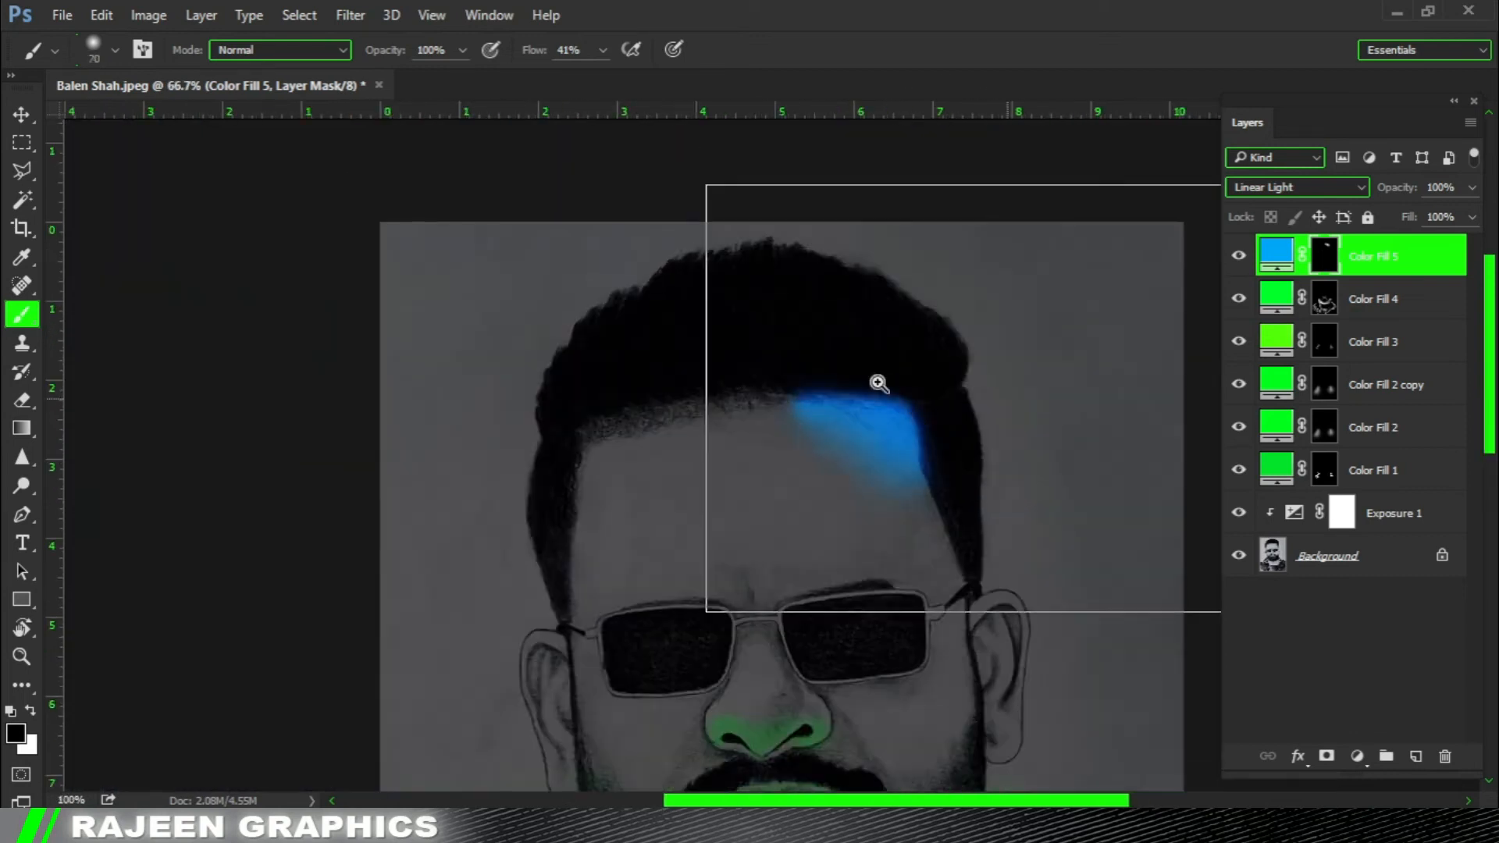
# Touch up the left end of the blue forehead light along the hairline with a small white brush.
pyautogui.scroll(1, 878, 383)
pyautogui.press('x')
pyautogui.press('[')
pyautogui.press('[')
pyautogui.press('[')
pyautogui.moveTo(551, 366)
pyautogui.mouseDown()
pyautogui.moveTo(623, 370)
pyautogui.moveTo(512, 395)
pyautogui.moveTo(475, 361)
pyautogui.moveTo(453, 363)
pyautogui.mouseUp()
pyautogui.press(']')
pyautogui.press('x')
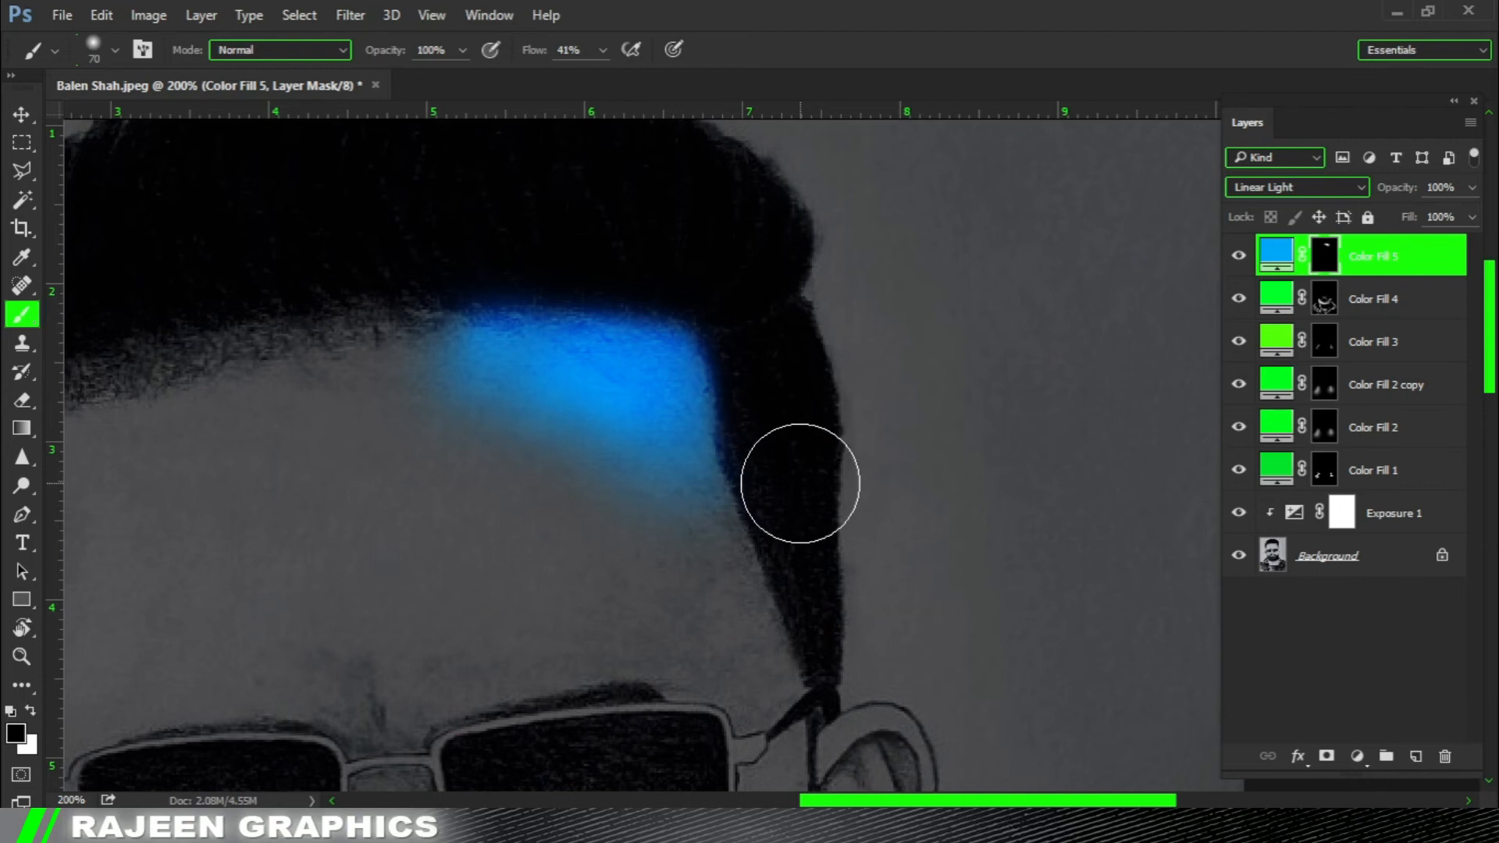
pyautogui.scroll(-4, 800, 483)
pyautogui.moveTo(853, 344); pyautogui.dragTo(977, 518)
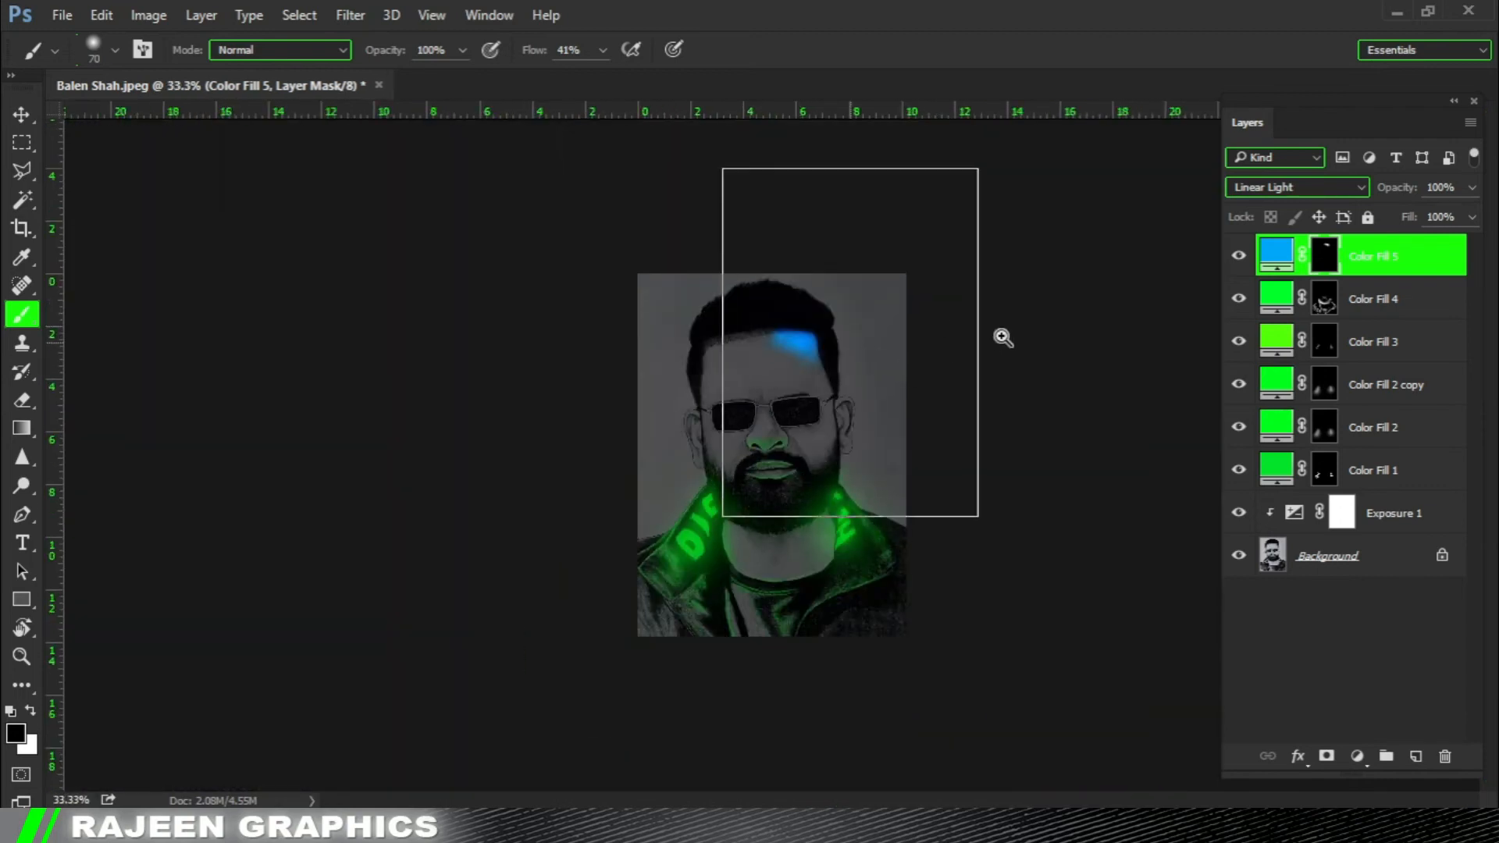
# Add a Solid Color fill layer in light blue #00b4ff above Color Fill 5.
pyautogui.click(1358, 756)
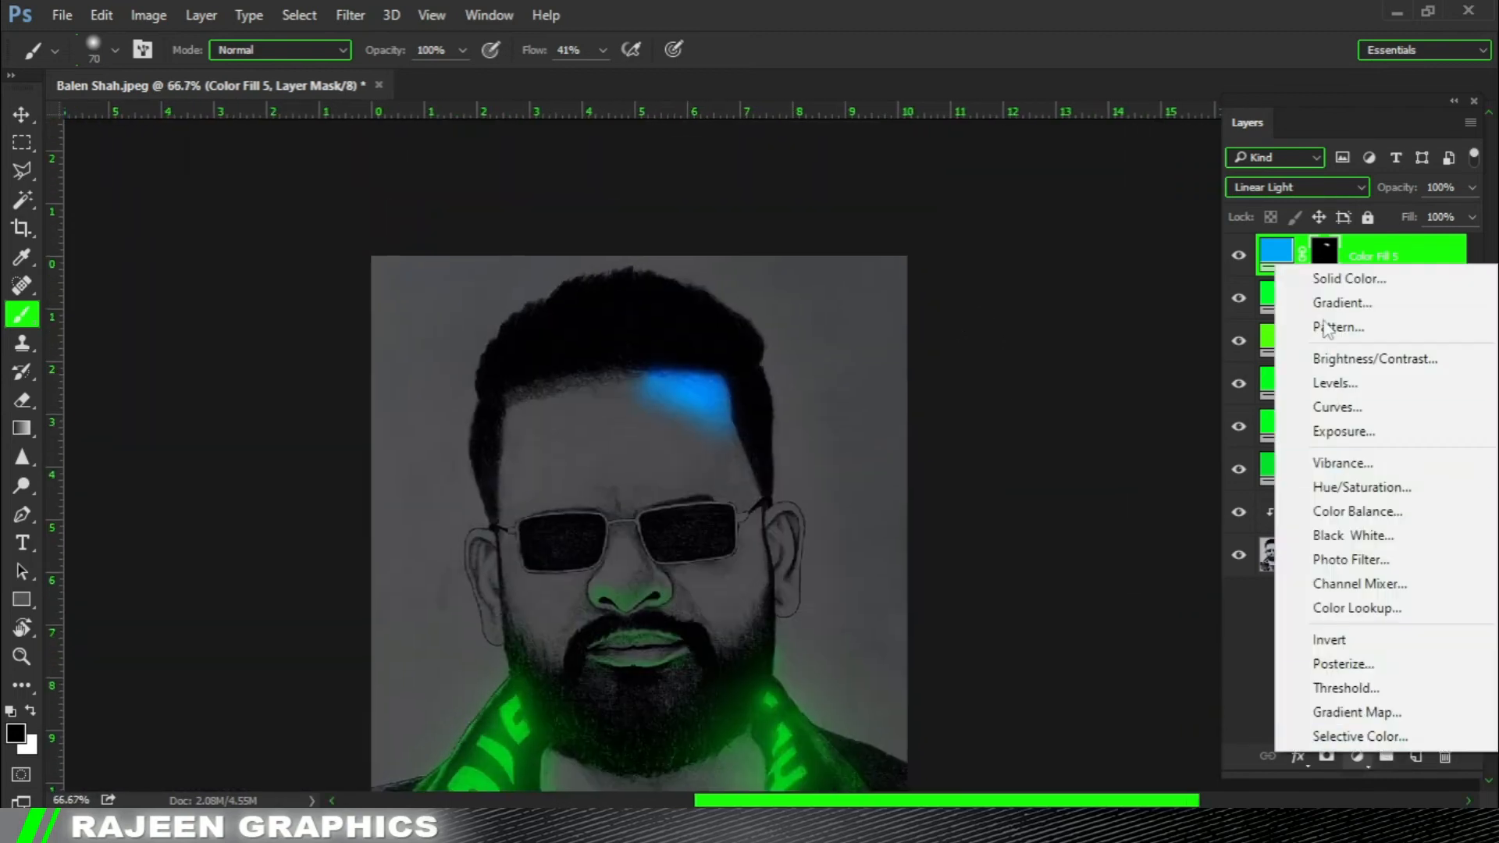
pyautogui.click(1267, 278)
pyautogui.moveTo(1165, 358); pyautogui.dragTo(1176, 396)
pyautogui.moveTo(1110, 337); pyautogui.dragTo(1149, 261)
pyautogui.moveTo(1158, 395); pyautogui.dragTo(1159, 389)
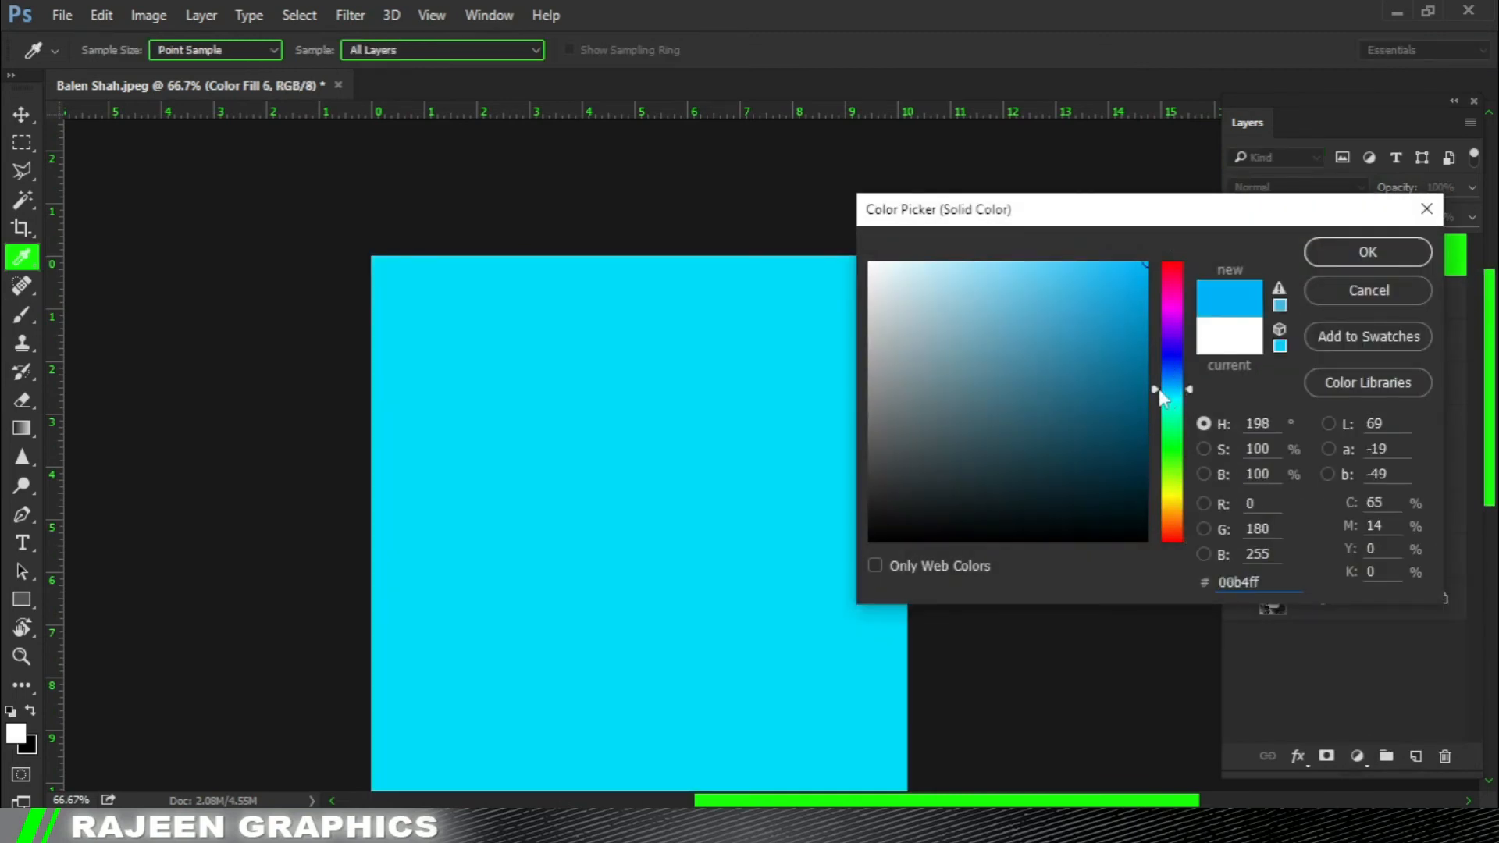
pyautogui.click(1332, 251)
# Set Color Fill 6 to Linear Dodge (Add) and fill its layer mask with black.
pyautogui.click(1290, 190)
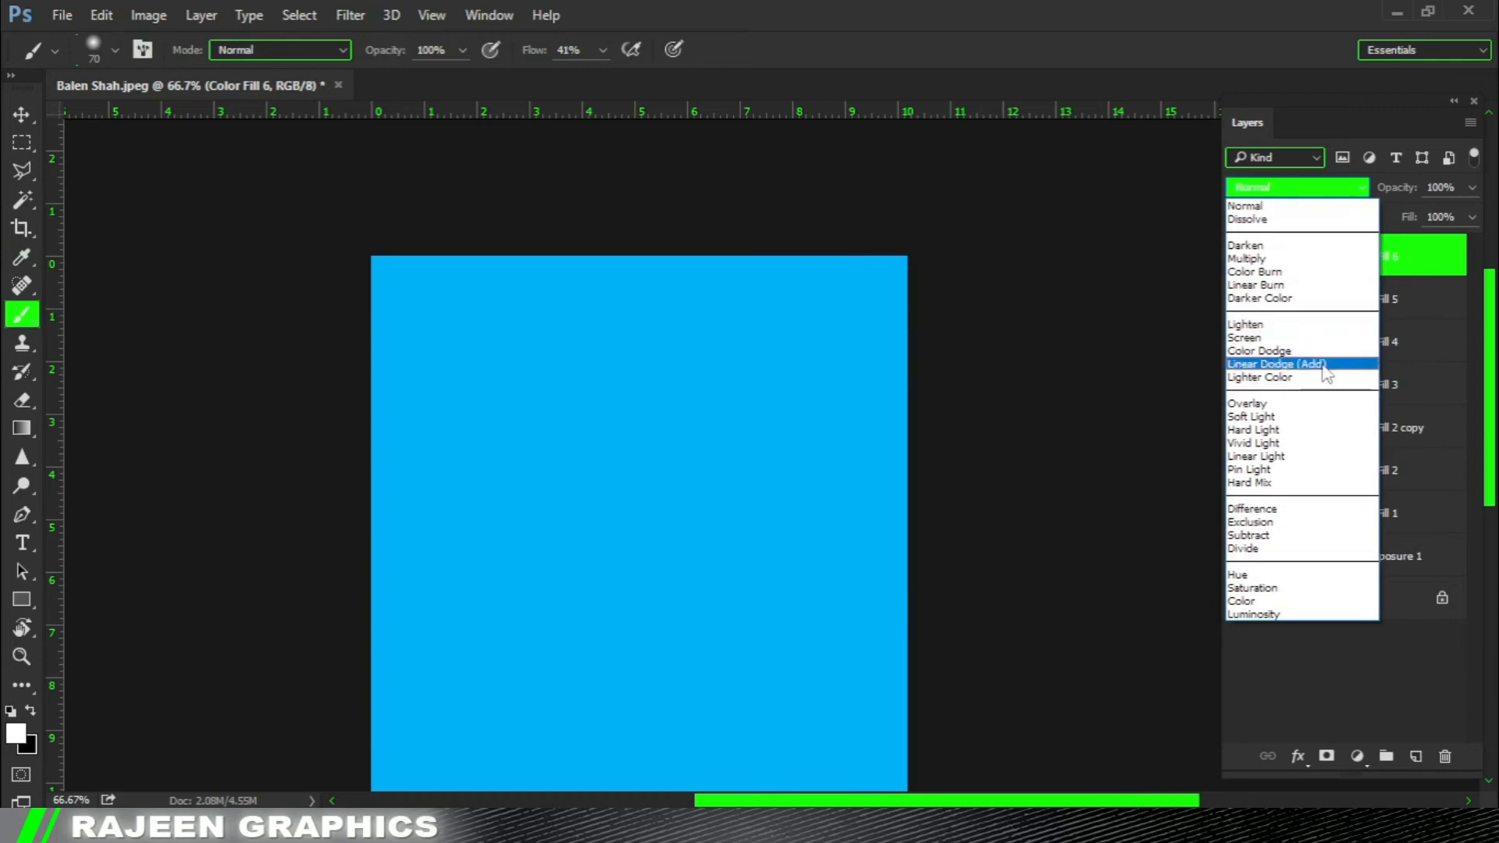
pyautogui.click(1244, 359)
pyautogui.click(1326, 256)
pyautogui.press('x')
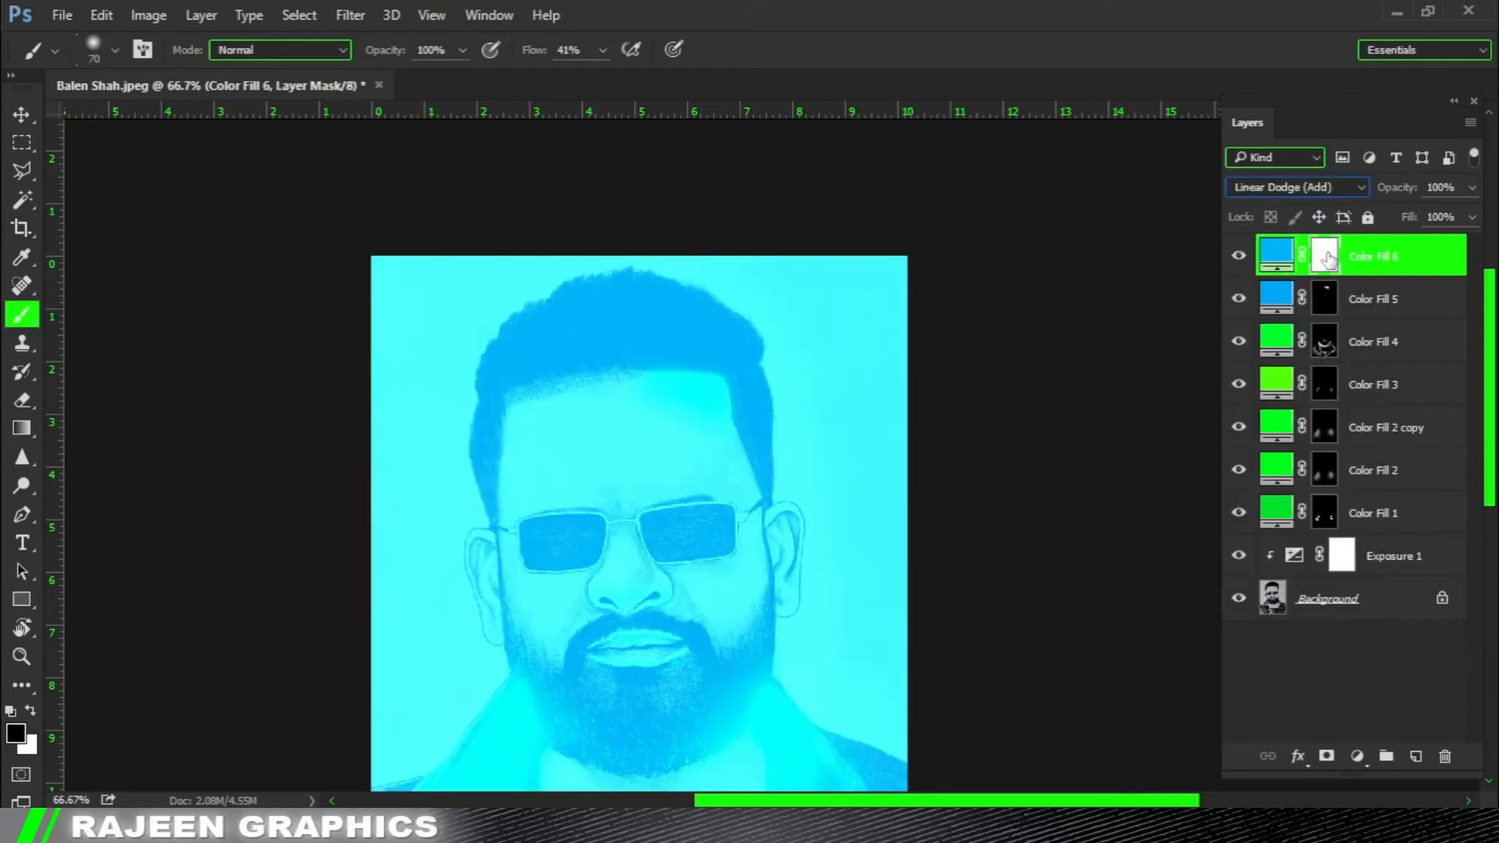
pyautogui.hotkey('alt', 'BackSpace')
# Paint a faint blue glow around the forehead patch and into the hair with a white brush of about 200 px at 6% flow.
pyautogui.keyDown('ctrl'); pyautogui.click(730, 381); pyautogui.keyUp('ctrl')
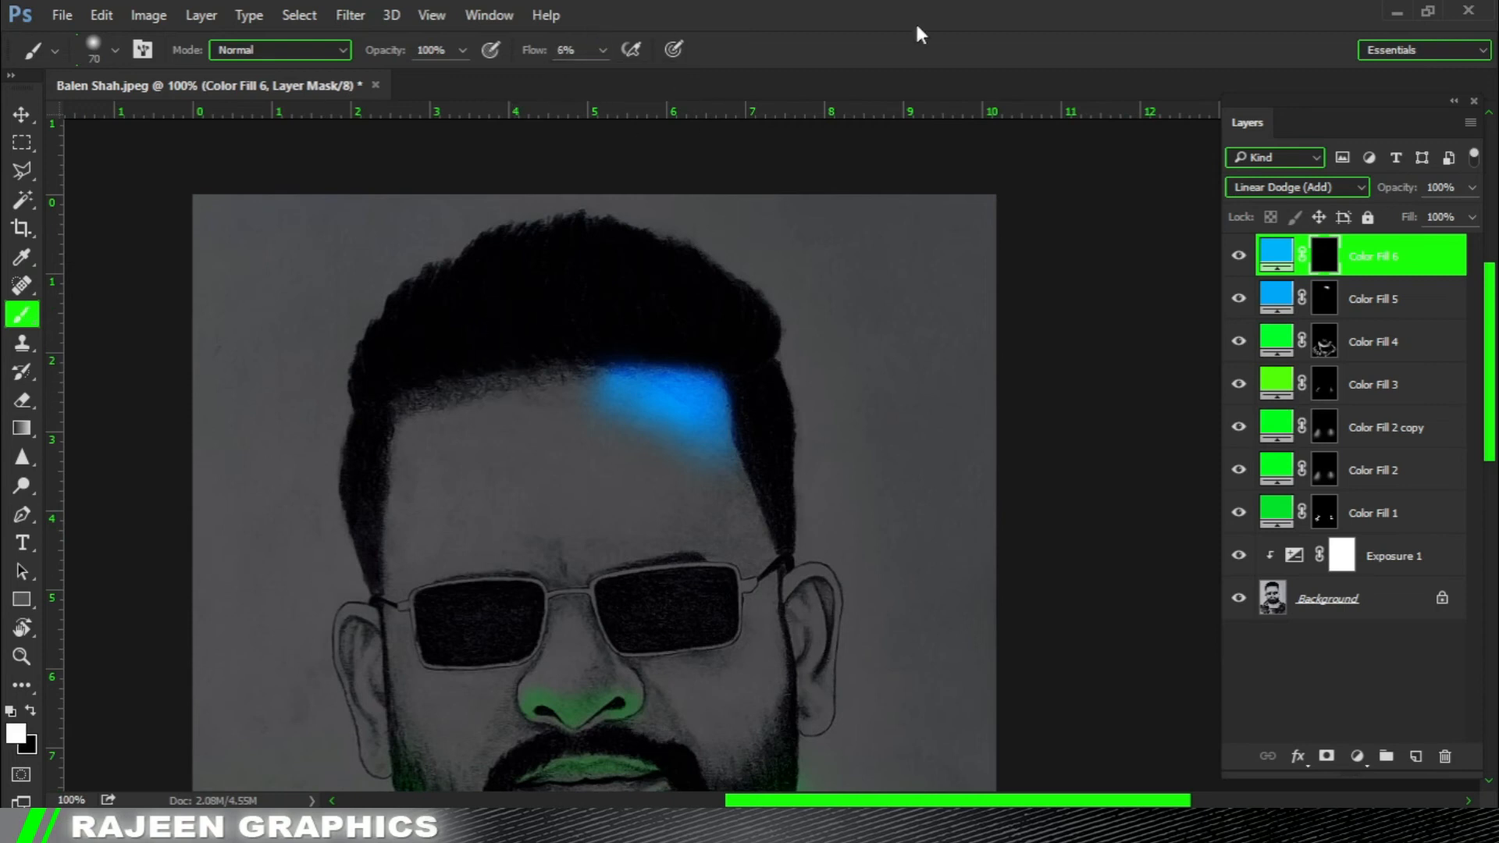
pyautogui.press(']')
pyautogui.press(']')
pyautogui.press(']')
pyautogui.press(']')
pyautogui.press(']')
pyautogui.press(']')
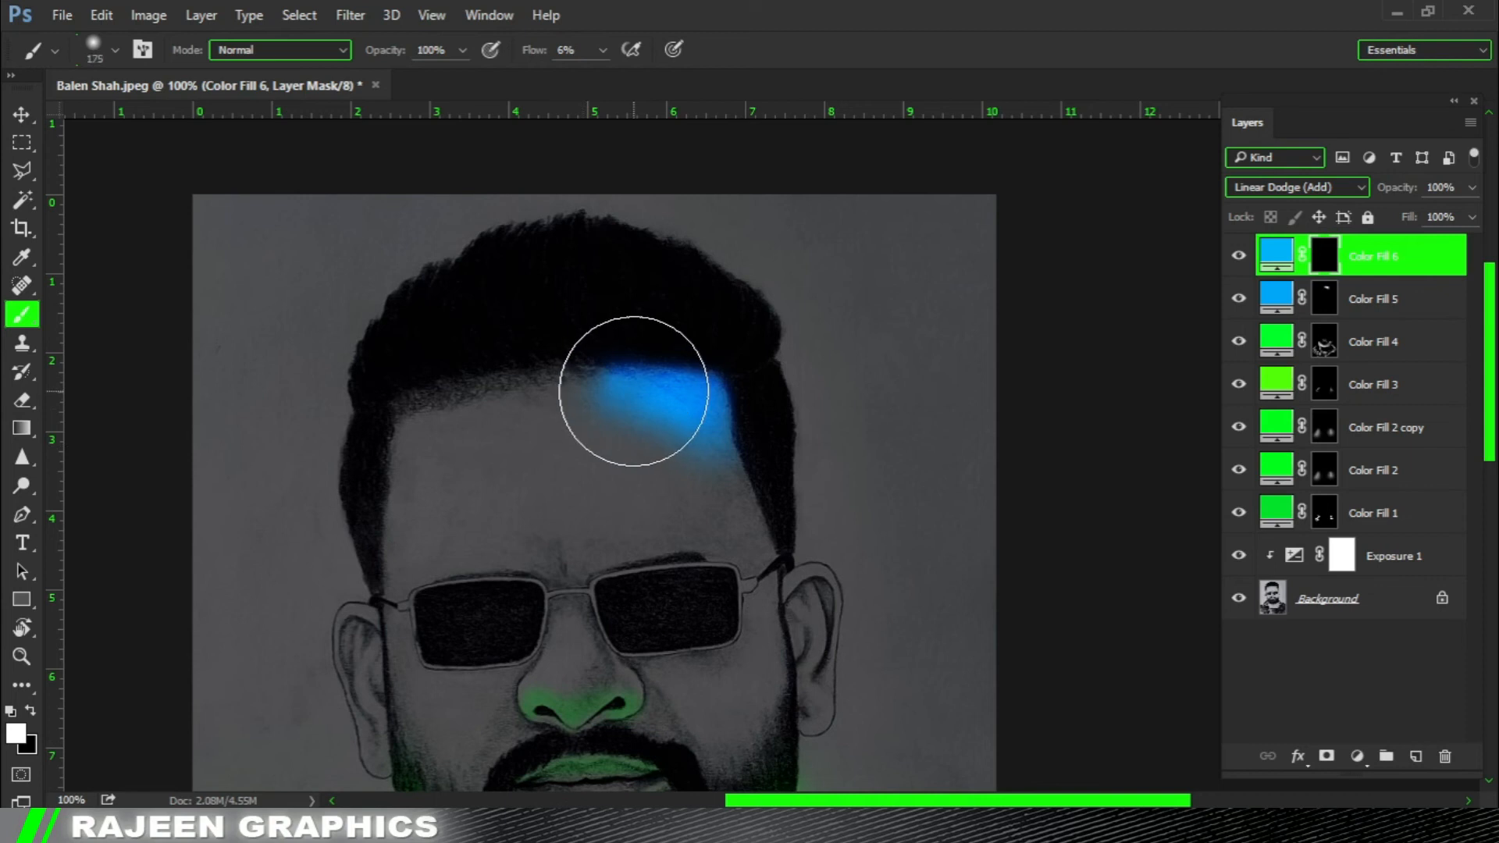
pyautogui.press(']')
pyautogui.press(']')
pyautogui.press('[')
pyautogui.press('[')
pyautogui.press('[')
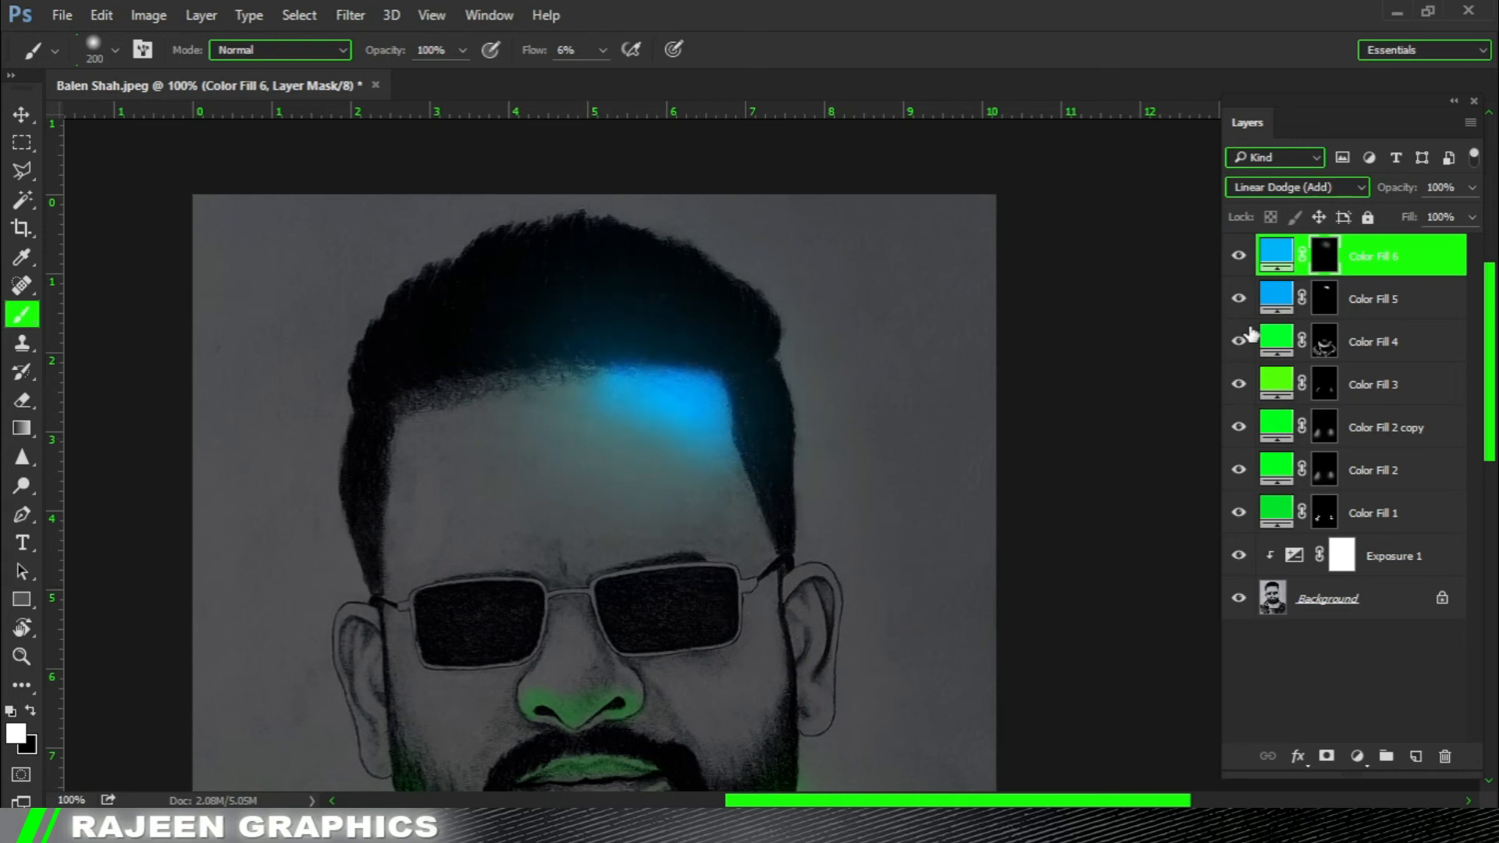
# Reopen the fill color of Color Fill 6 and check it against the whole portrait.
pyautogui.doubleClick(1275, 265)
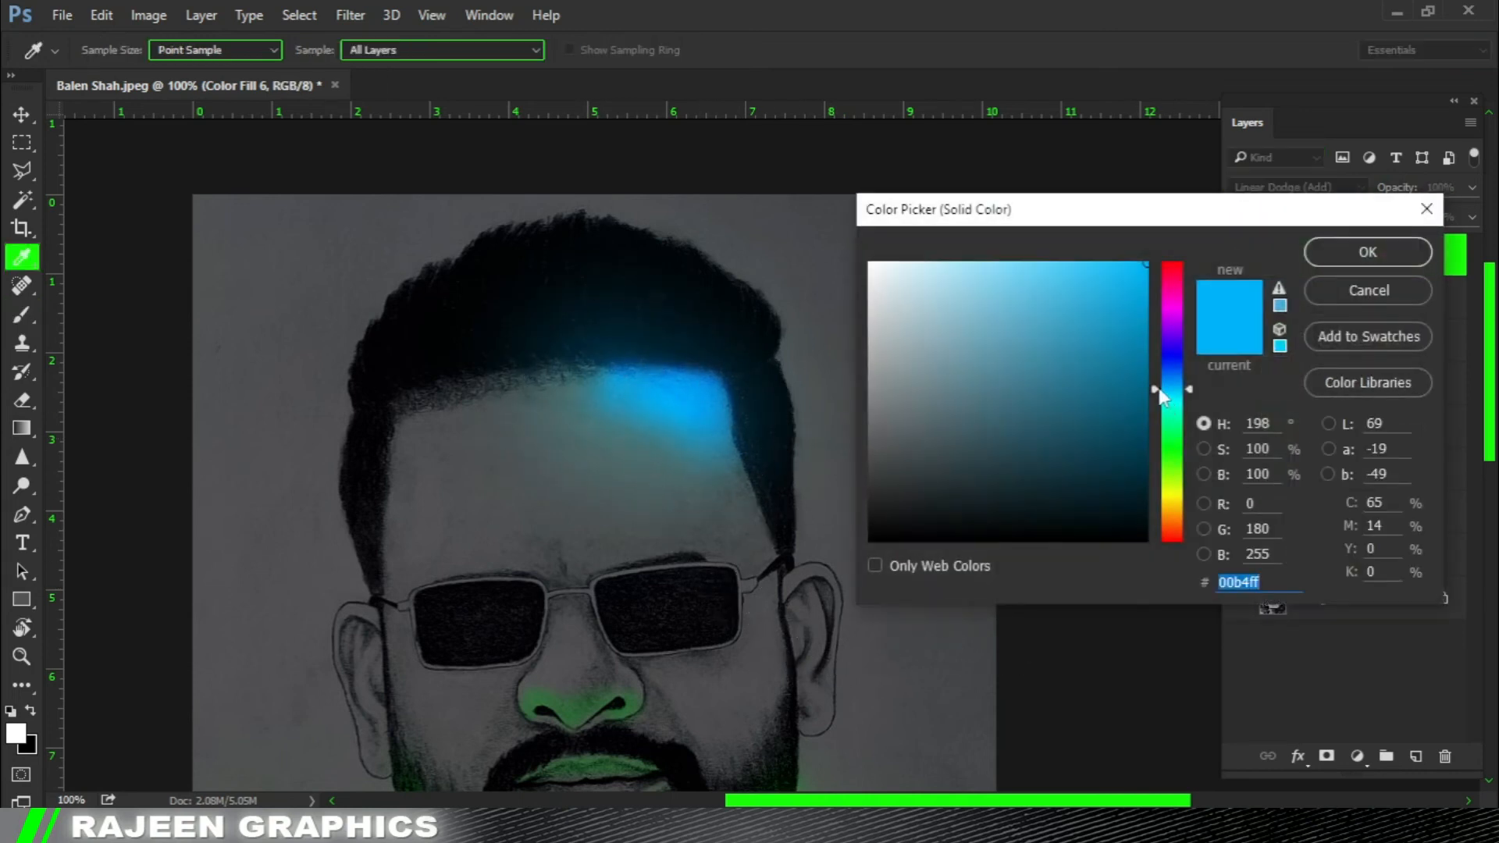
pyautogui.click(1367, 252)
pyautogui.hotkey('ctrl', '-')
pyautogui.hotkey('ctrl', '-')
pyautogui.hotkey('ctrl', '-')
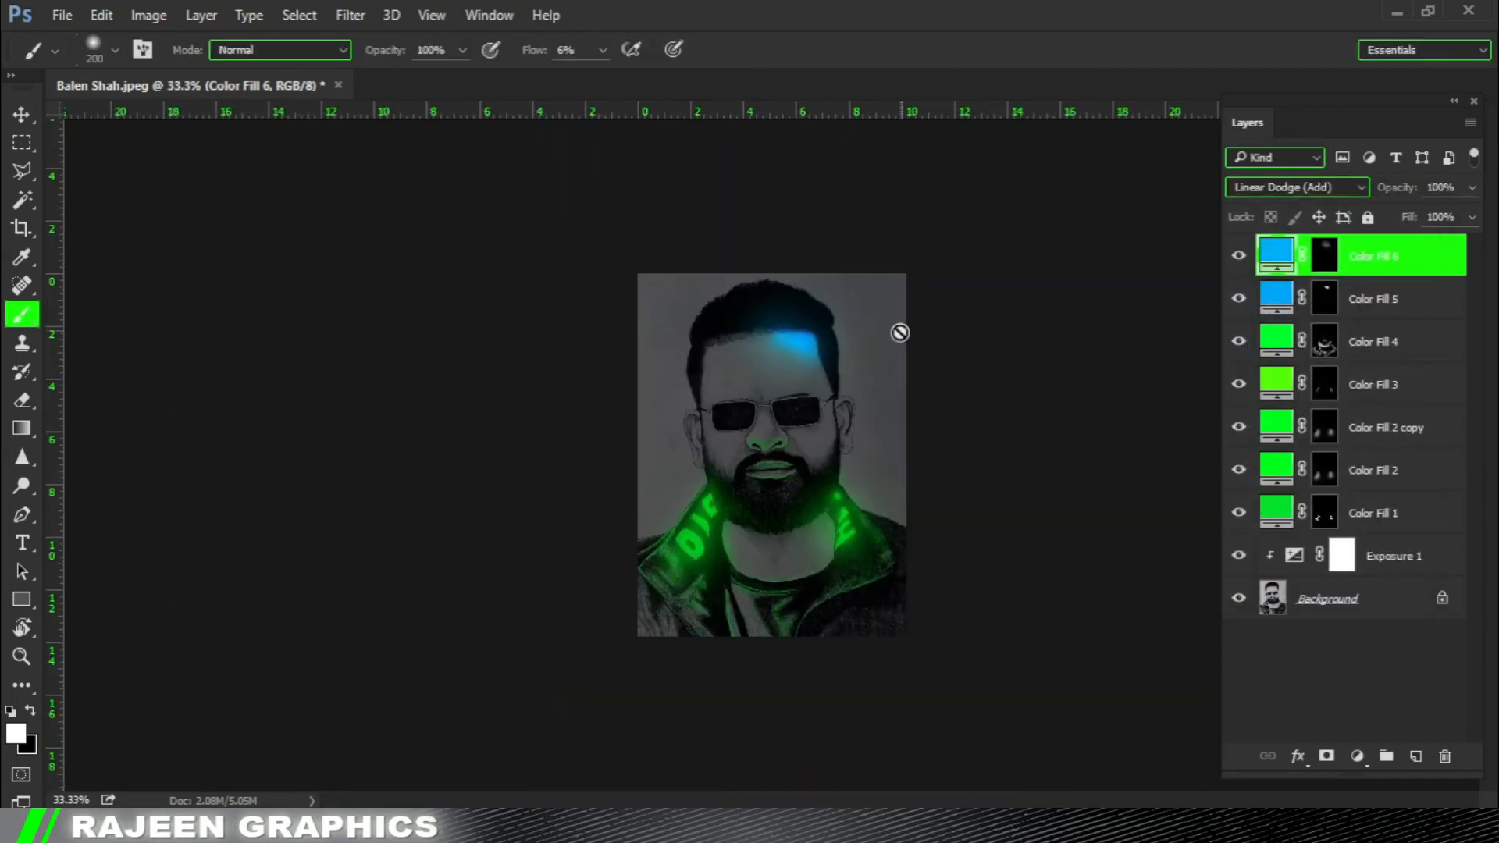
pyautogui.hotkey('ctrl', '+')
# Strengthen the blue glow over the forehead patch with white at 6% flow on Color Fill 6's mask.
pyautogui.click(1324, 256)
pyautogui.hotkey('ctrl', '0')
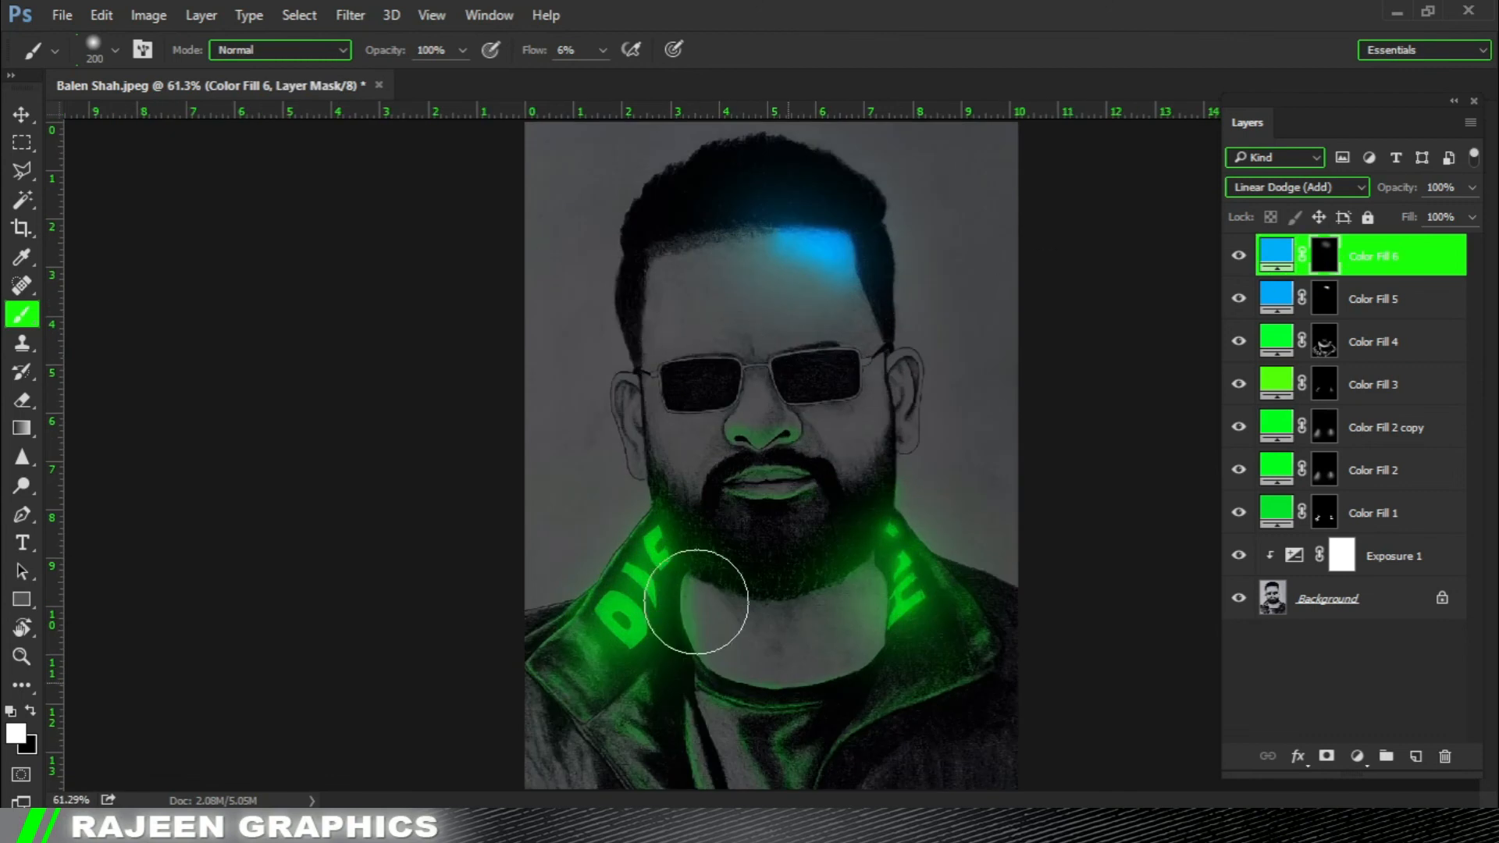
pyautogui.keyDown('ctrl'); pyautogui.click(806, 245); pyautogui.keyUp('ctrl')
pyautogui.keyDown('ctrl'); pyautogui.click(813, 221); pyautogui.keyUp('ctrl')
pyautogui.moveTo(790, 281); pyautogui.dragTo(676, 348)
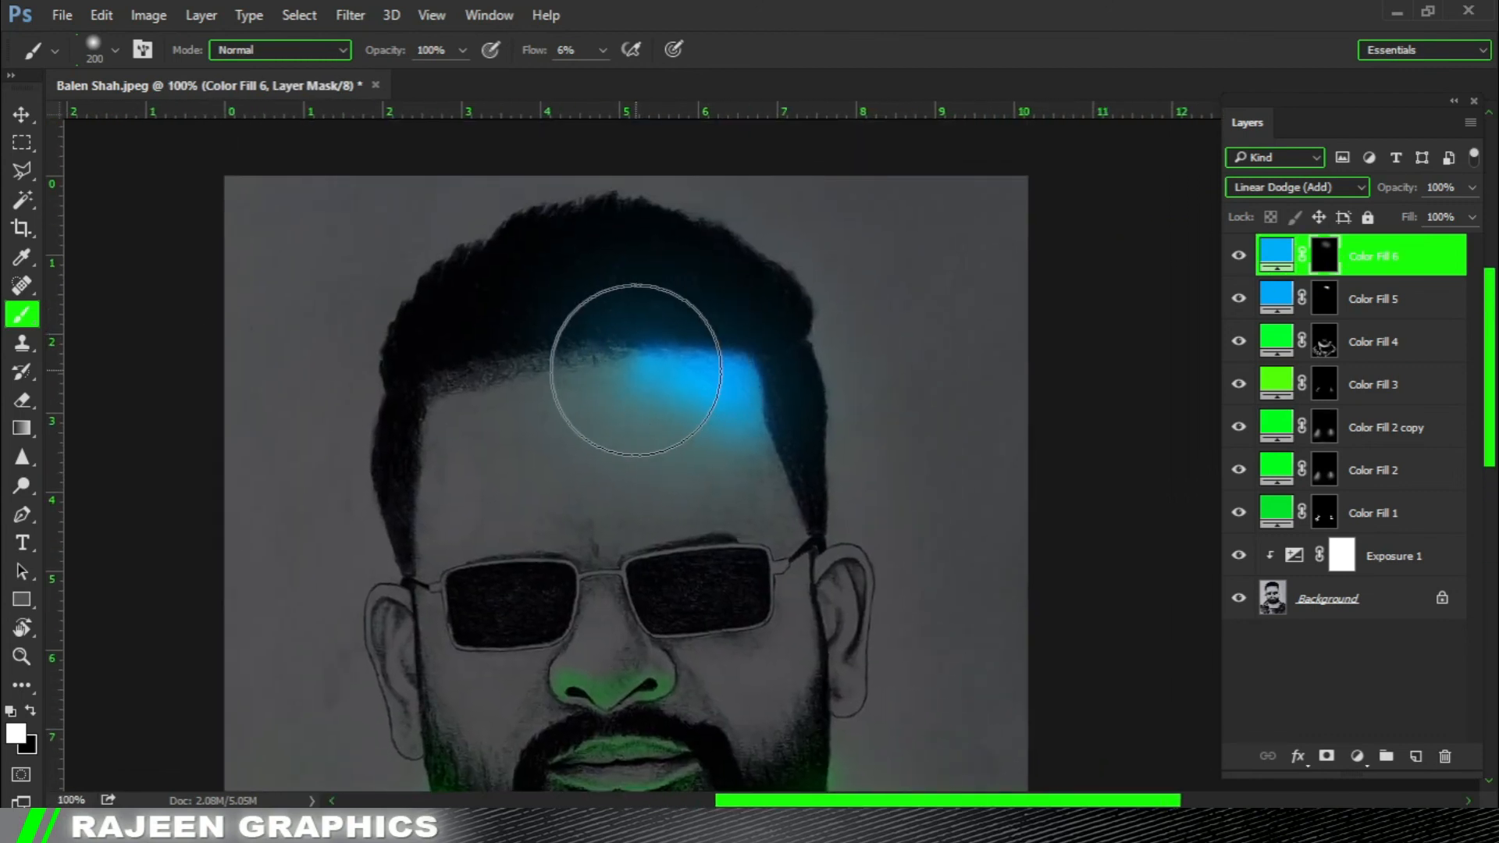
pyautogui.press('[')
pyautogui.press('[')
pyautogui.moveTo(652, 374)
pyautogui.mouseDown()
pyautogui.moveTo(707, 375)
pyautogui.moveTo(744, 394)
pyautogui.moveTo(739, 413)
pyautogui.moveTo(713, 368)
pyautogui.mouseUp()
pyautogui.press(']')
pyautogui.press(']')
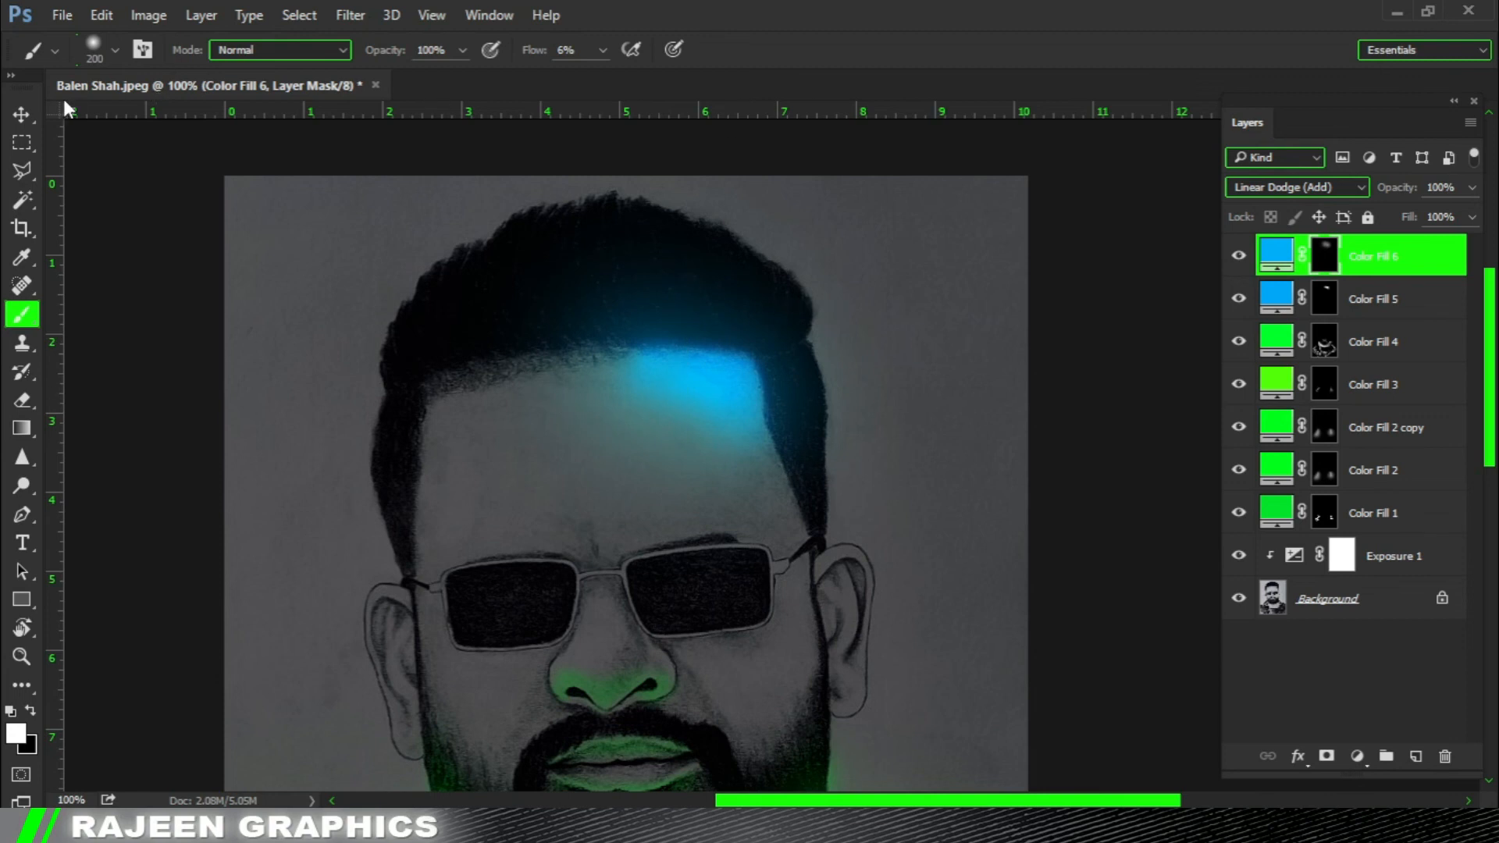
# Switch to the Move tool and examine the blue forehead glow against the whole portrait.
pyautogui.click(22, 115)
pyautogui.hotkey('ctrl', '-')
pyautogui.hotkey('ctrl', '-')
pyautogui.hotkey('ctrl', '-')
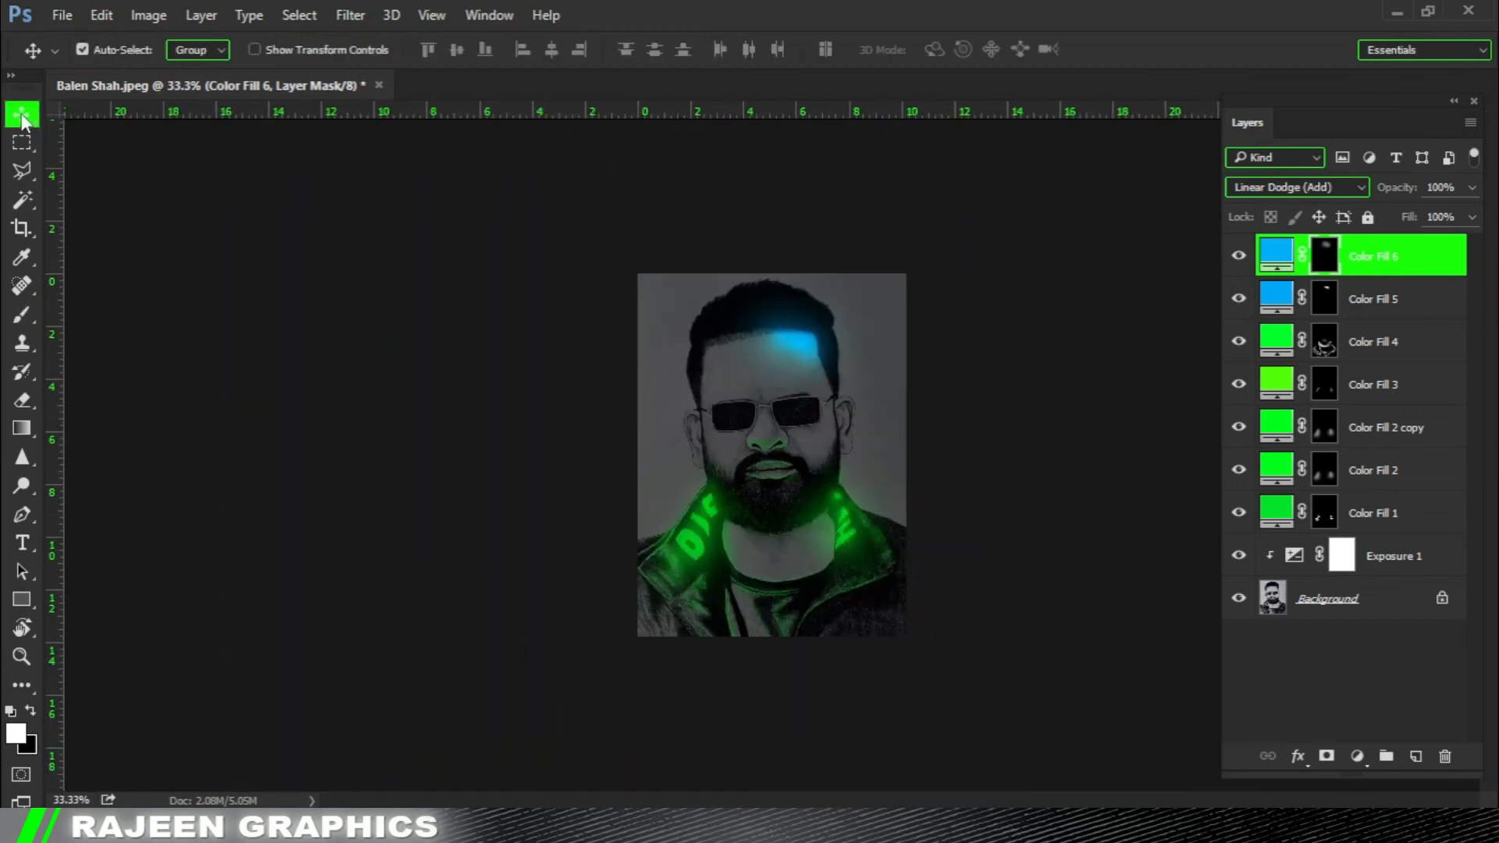
pyautogui.keyDown('ctrl'); pyautogui.click(826, 417); pyautogui.keyUp('ctrl')
pyautogui.keyDown('ctrl'); pyautogui.click(828, 420); pyautogui.keyUp('ctrl')
pyautogui.moveTo(812, 370); pyautogui.dragTo(704, 400)
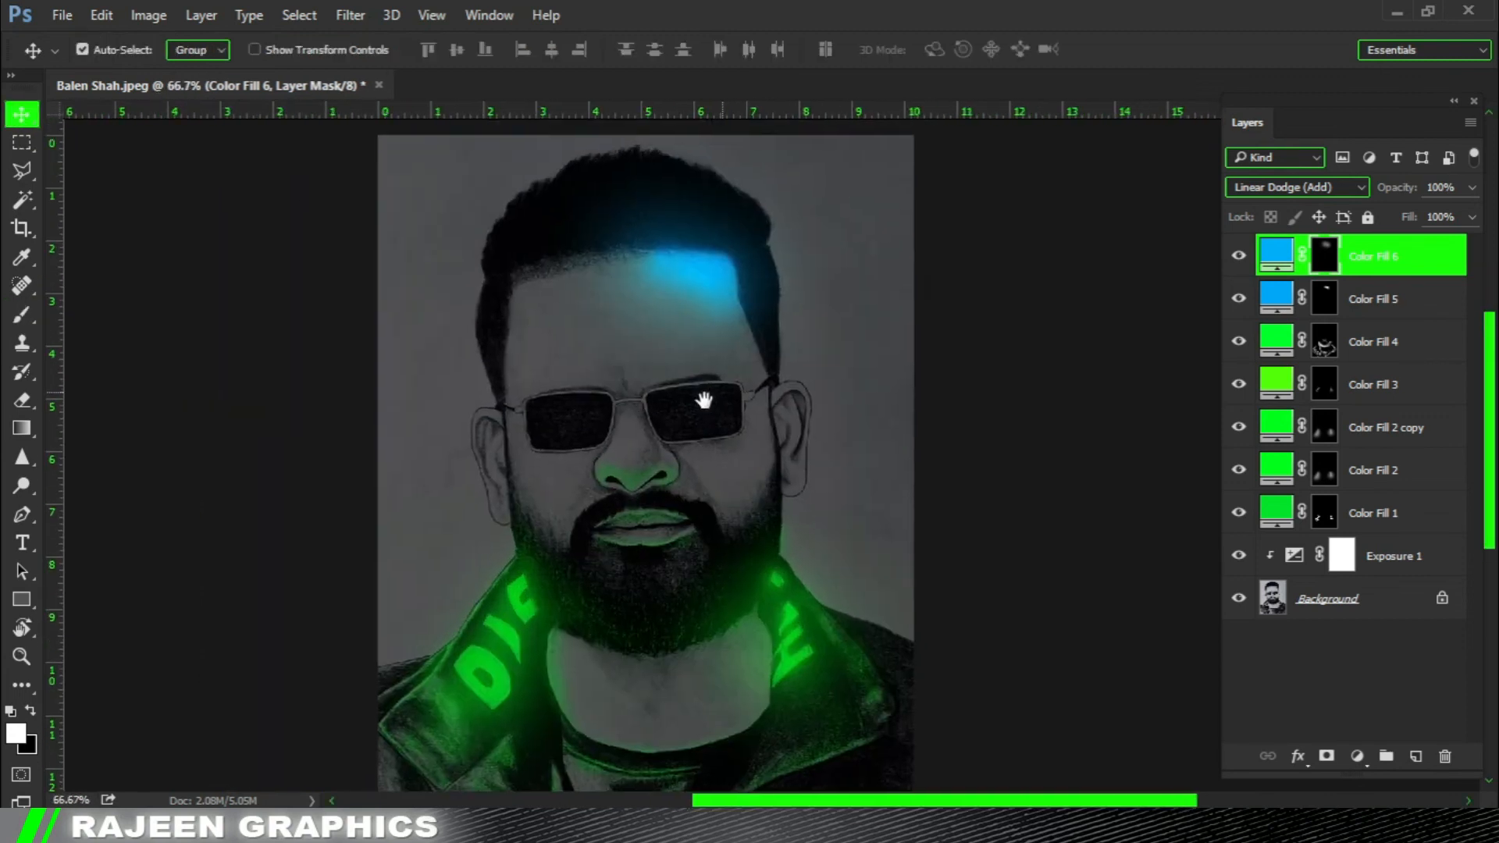
# Paint blue light down the bridge of the nose on Color Fill 6's mask with a white 30 px brush at 27% flow.
pyautogui.hotkey('ctrl', '+')
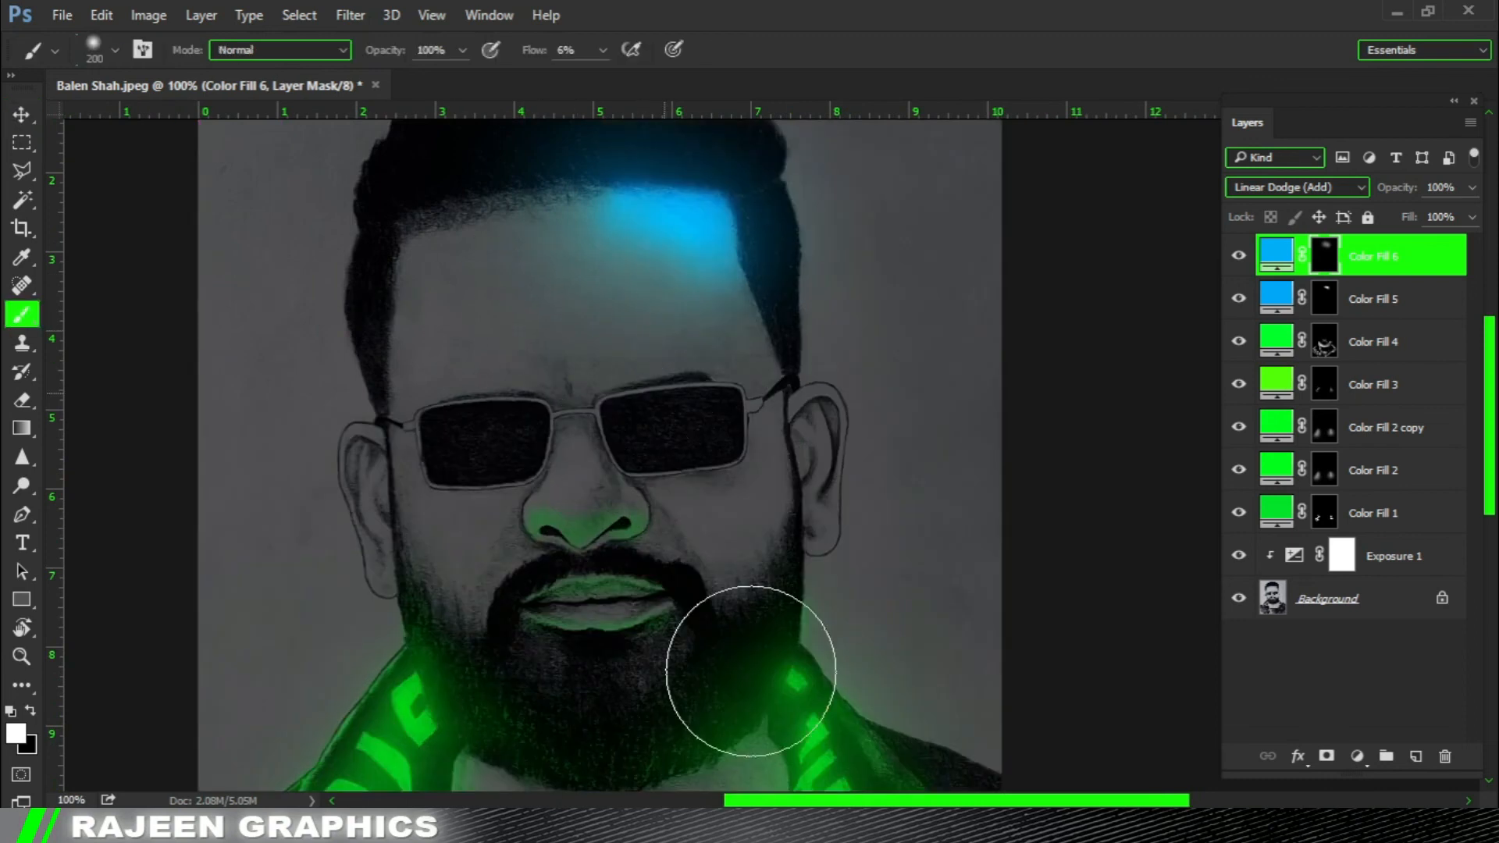
pyautogui.moveTo(633, 75); pyautogui.dragTo(634, 75)
pyautogui.keyDown('ctrl'); pyautogui.click(652, 362); pyautogui.keyUp('ctrl')
pyautogui.press('[')
pyautogui.press('[')
pyautogui.press('[')
pyautogui.press('[')
pyautogui.press('[')
pyautogui.press('[')
pyautogui.press('[')
pyautogui.press('[')
pyautogui.press('[')
pyautogui.press('[')
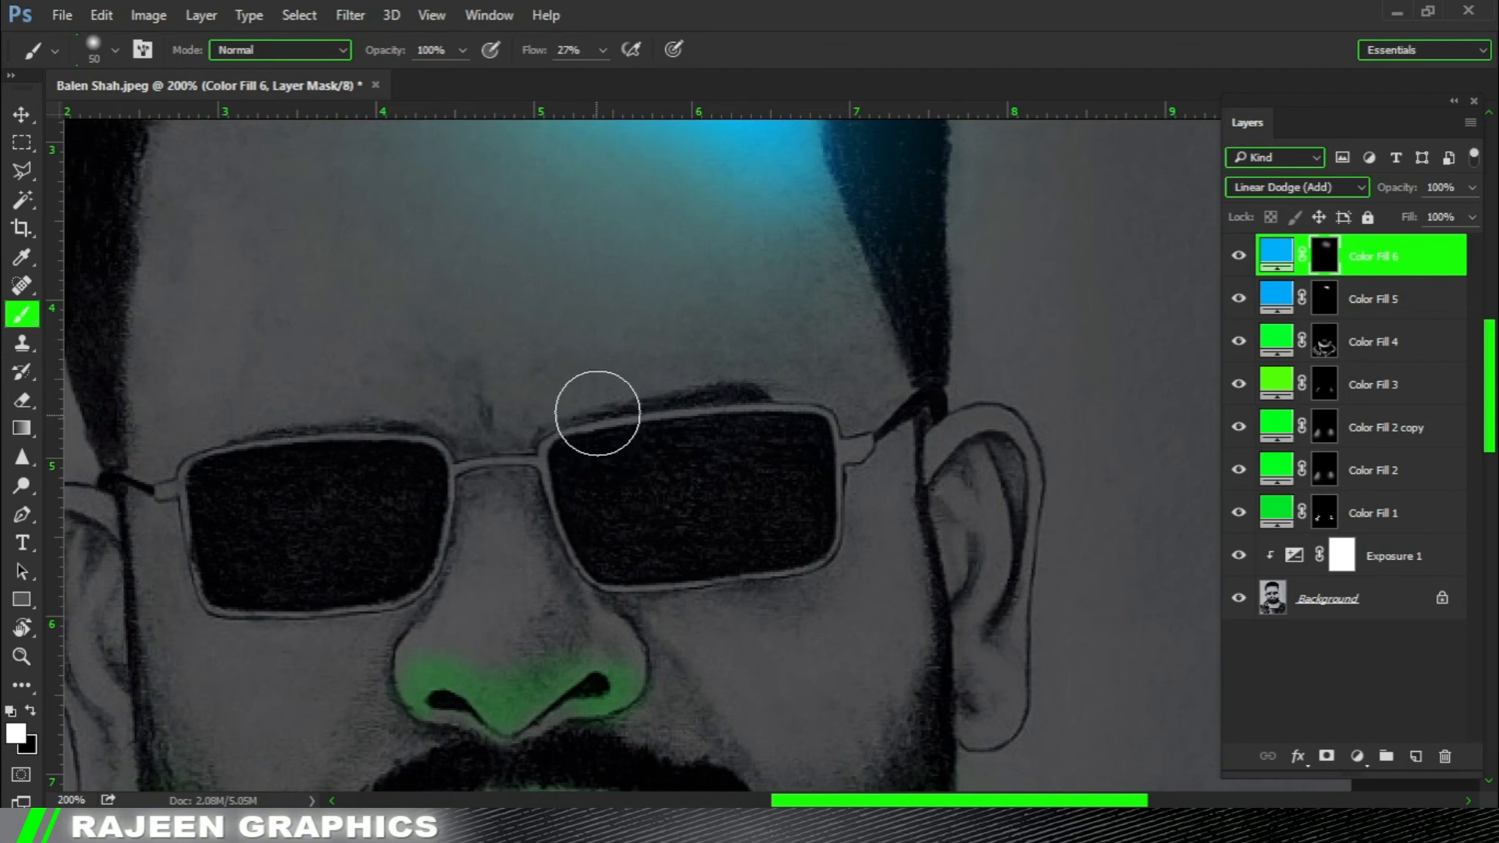
pyautogui.scroll(-3, 571, 402)
pyautogui.moveTo(535, 364)
pyautogui.mouseDown()
pyautogui.moveTo(543, 501)
pyautogui.moveTo(589, 490)
pyautogui.moveTo(531, 435)
pyautogui.moveTo(512, 515)
pyautogui.moveTo(530, 355)
pyautogui.mouseUp()
# Change the fill color of Color Fill 6 to a slightly deeper blue.
pyautogui.doubleClick(1277, 254)
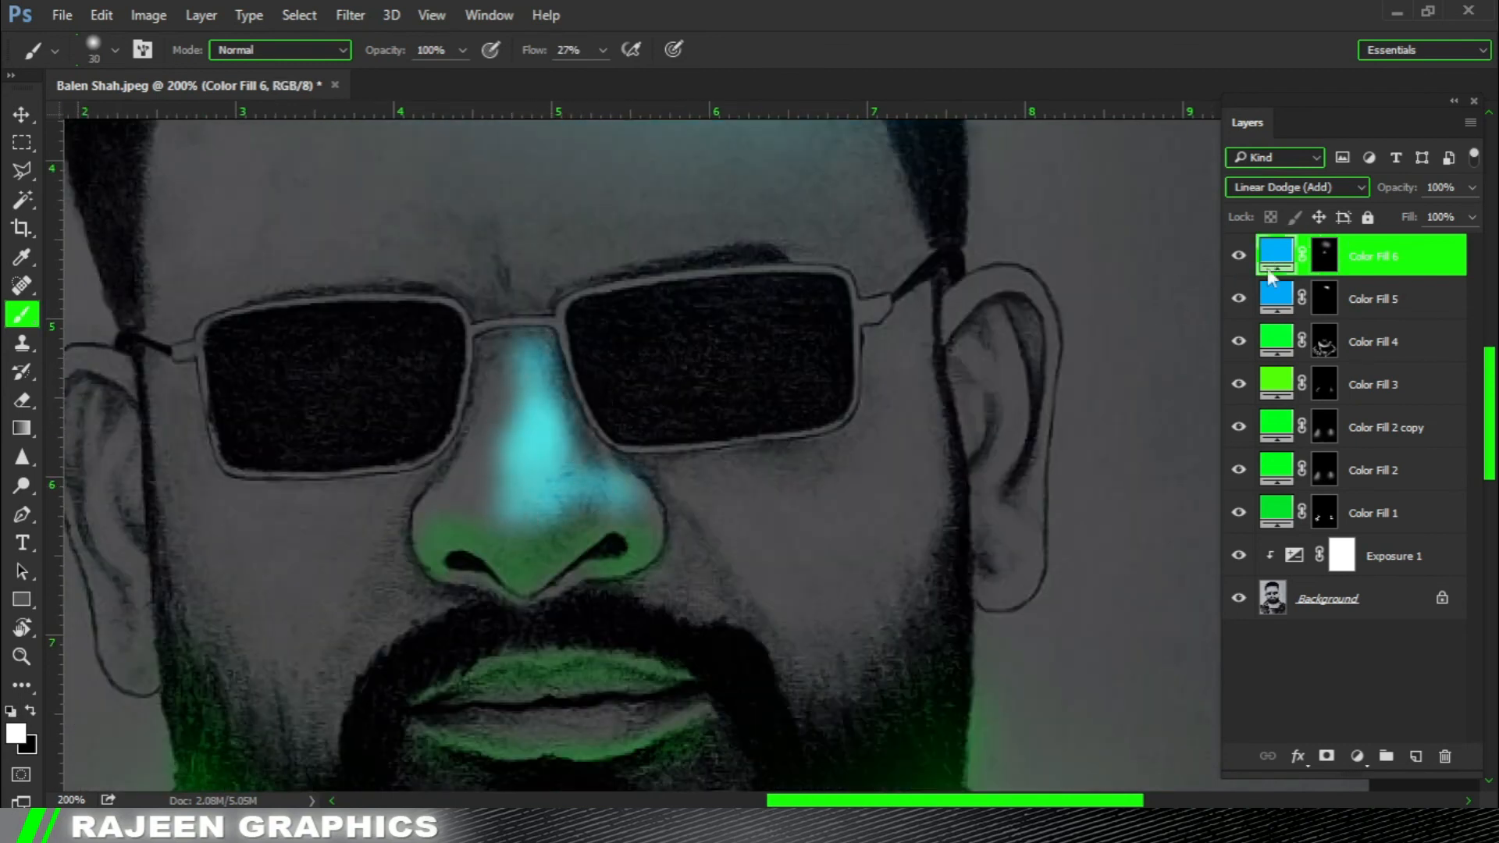
pyautogui.click(1162, 386)
pyautogui.click(1368, 251)
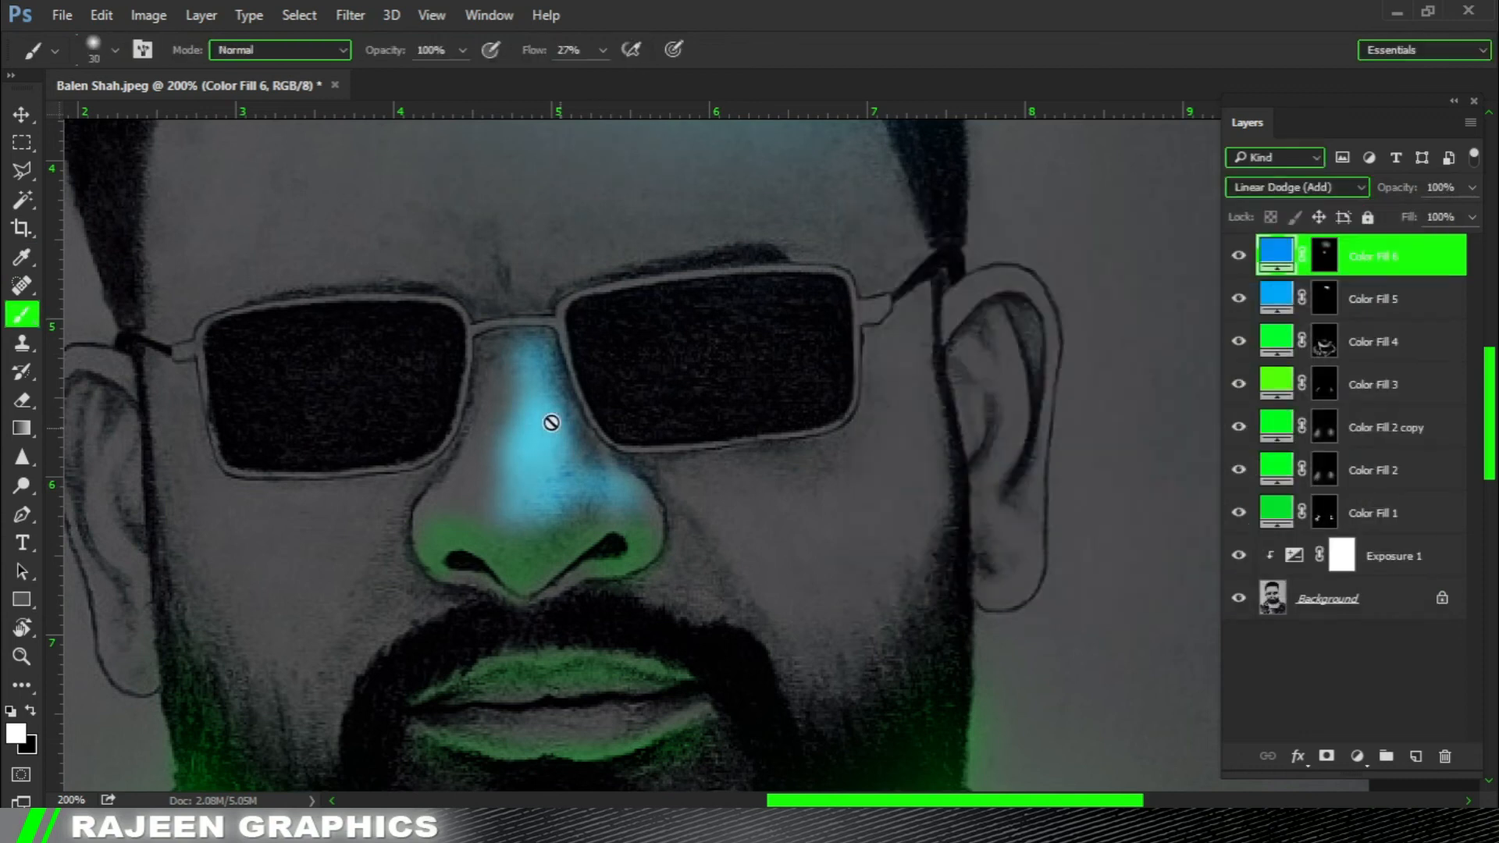
# Extend the blue nose light toward the nostril in white, and trim its inner edge with a black brush on Color Fill 6's mask.
pyautogui.moveTo(523, 387)
pyautogui.mouseDown()
pyautogui.moveTo(524, 438)
pyautogui.moveTo(616, 477)
pyautogui.moveTo(561, 411)
pyautogui.moveTo(541, 514)
pyautogui.mouseUp()
pyautogui.moveTo(637, 499); pyautogui.dragTo(479, 500)
pyautogui.press('x')
pyautogui.moveTo(470, 347); pyautogui.dragTo(498, 492)
pyautogui.moveTo(553, 369)
pyautogui.mouseDown()
pyautogui.moveTo(656, 489)
pyautogui.moveTo(579, 421)
pyautogui.moveTo(573, 344)
pyautogui.moveTo(526, 559)
pyautogui.moveTo(582, 542)
pyautogui.moveTo(520, 497)
pyautogui.mouseUp()
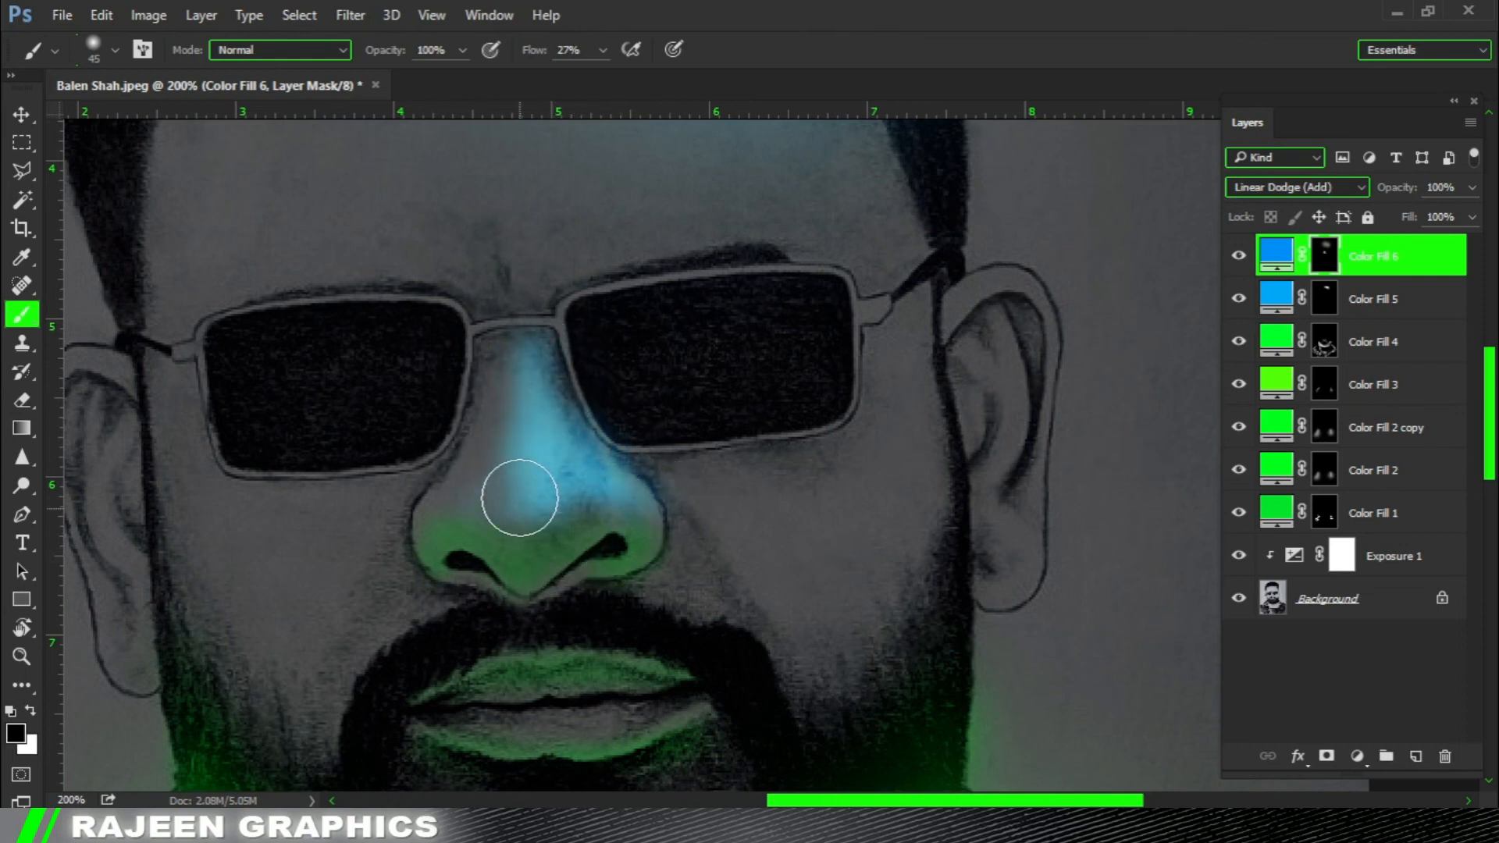
pyautogui.press(']')
pyautogui.press(']')
pyautogui.press(']')
pyautogui.press(']')
pyautogui.press(']')
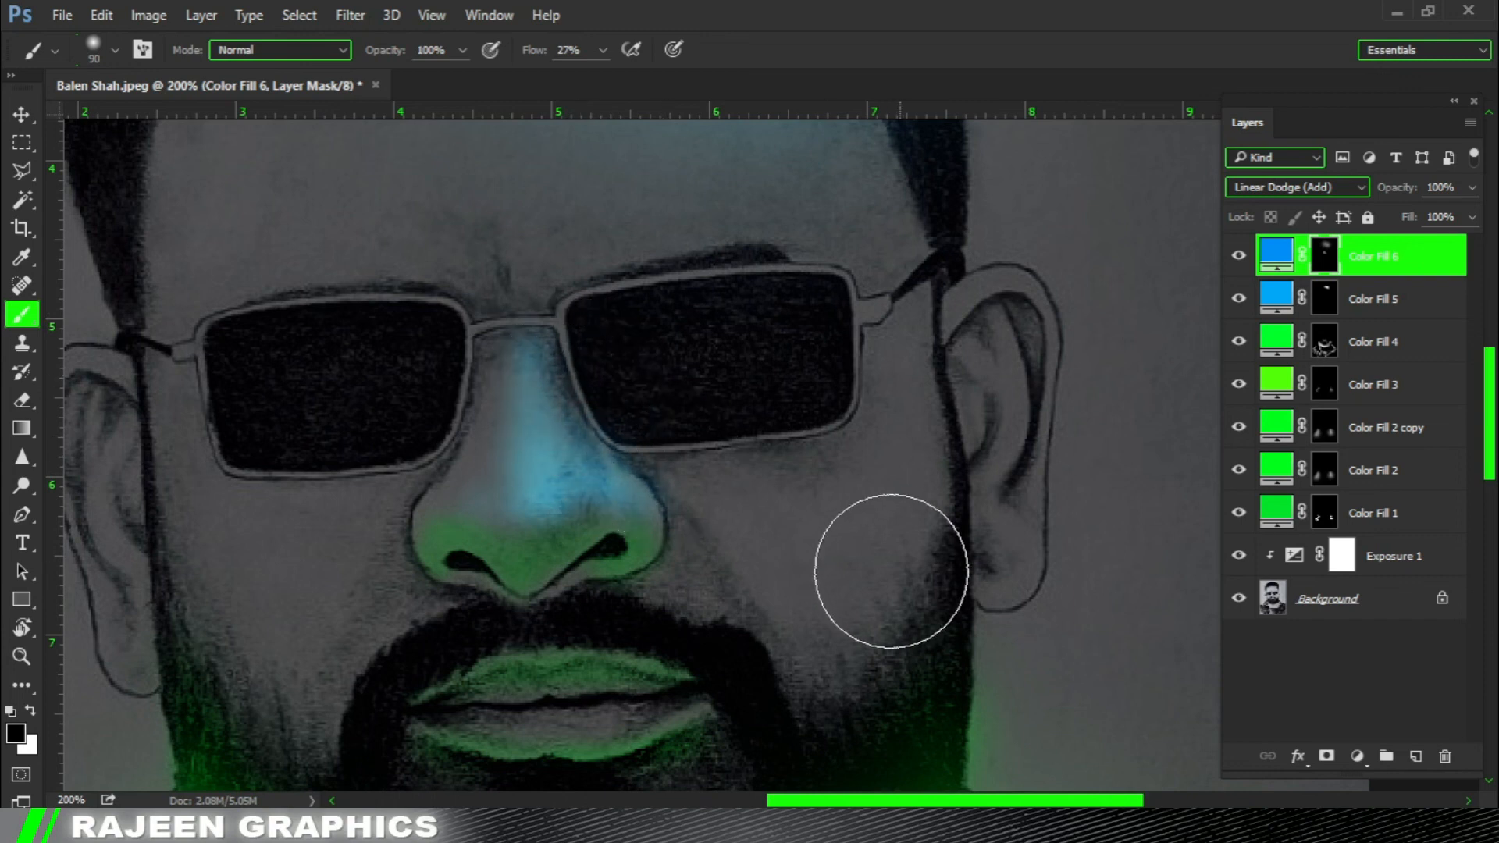
# Paint blue light along the outer edge of the nostril with a small white brush of about 15 px.
pyautogui.hotkey('ctrl', '-')
pyautogui.press('[')
pyautogui.press('[')
pyautogui.press('[')
pyautogui.press('[')
pyautogui.press('[')
pyautogui.hotkey('ctrl', '+')
pyautogui.press('x')
pyautogui.press('[')
pyautogui.press('[')
pyautogui.moveTo(699, 558); pyautogui.dragTo(660, 520)
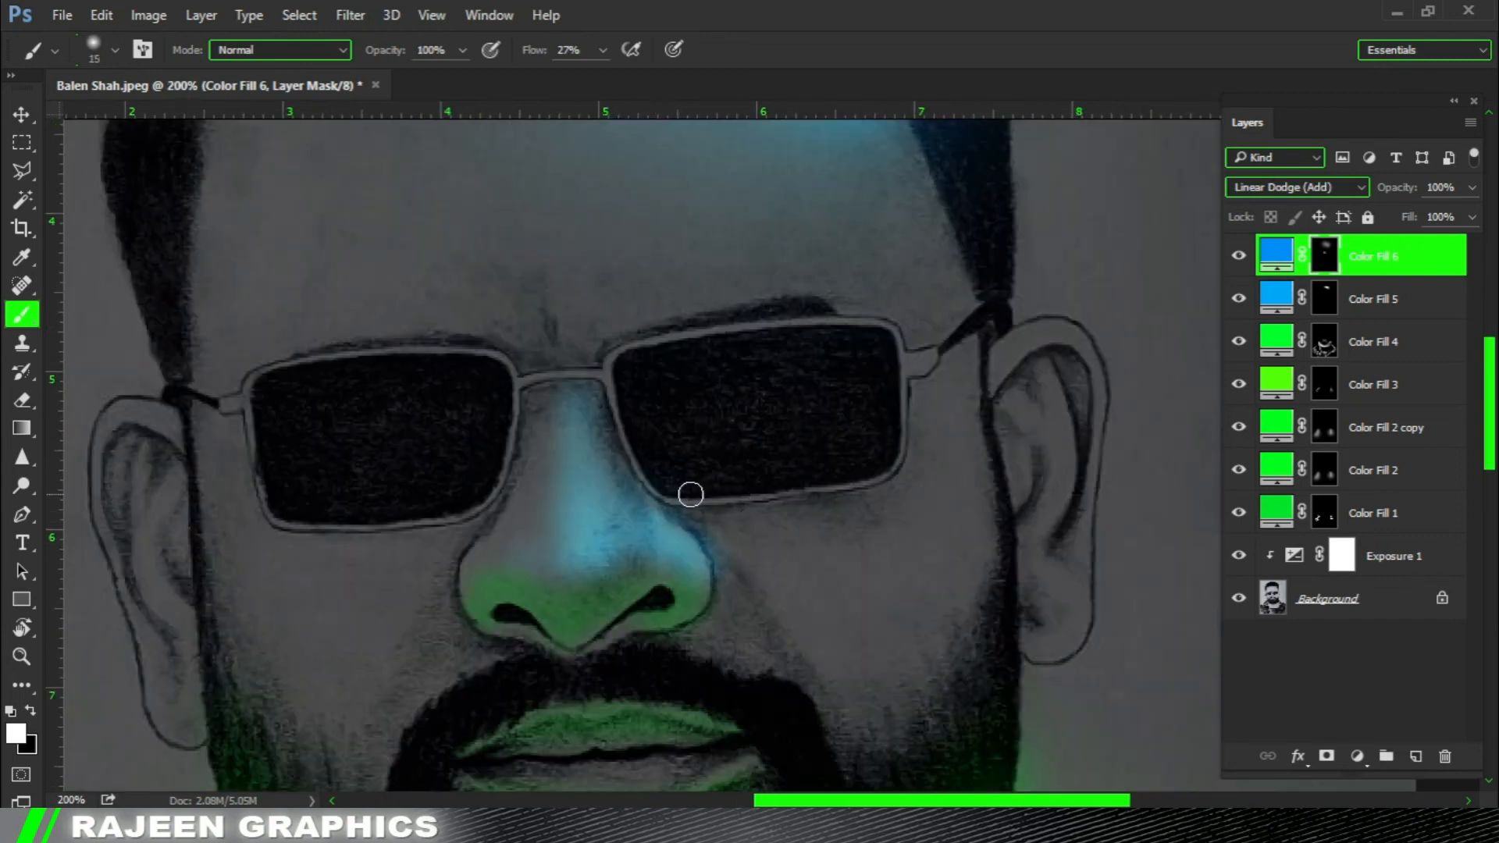
# Soften the inner edge of the blue nose light with a black brush of about 70 px at 27% flow.
pyautogui.press('x')
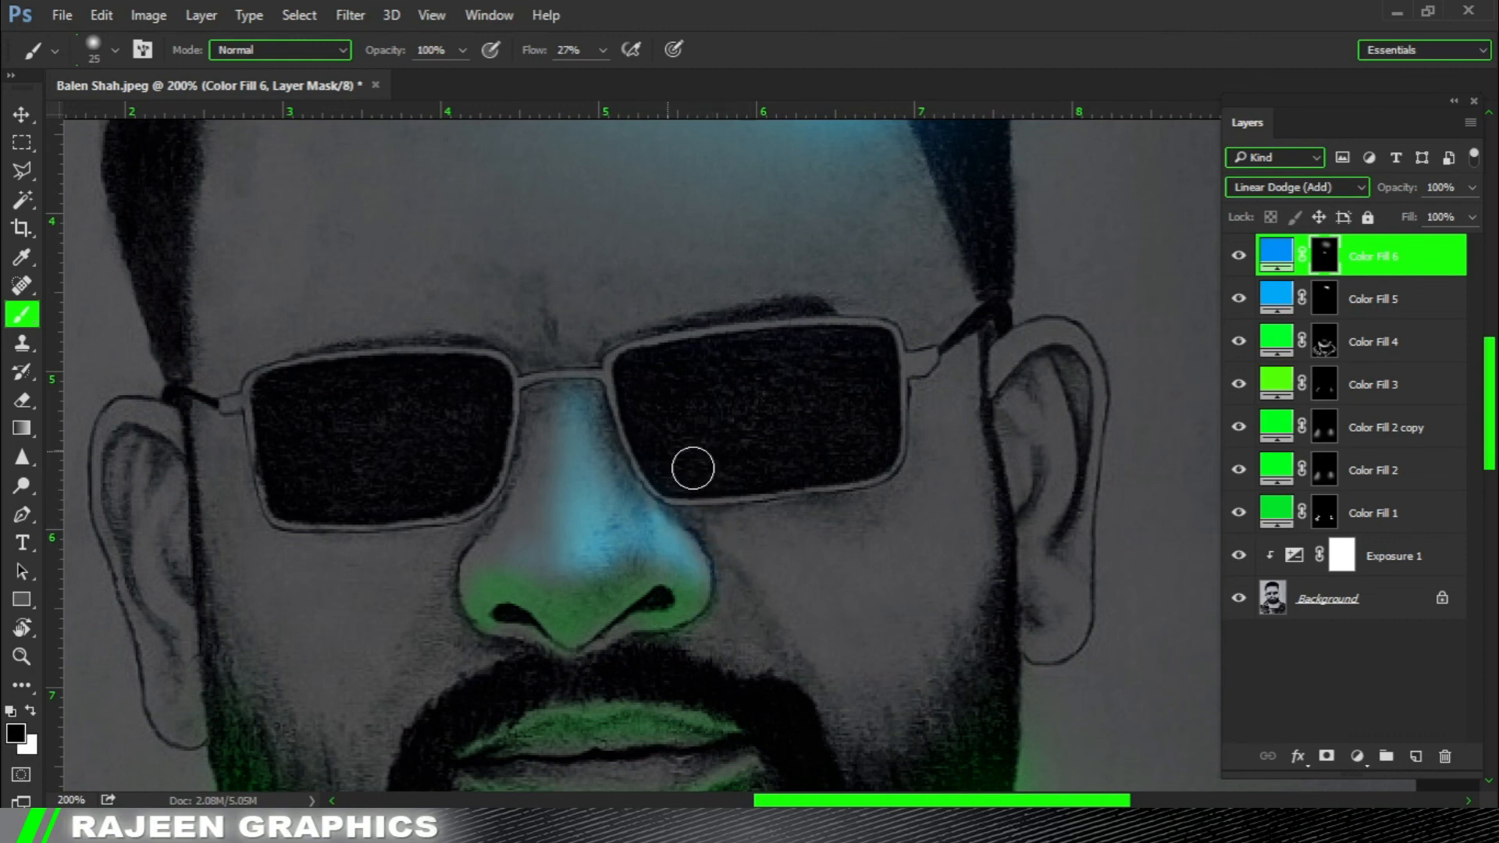
pyautogui.scroll(-2, 664, 492)
pyautogui.press(']')
pyautogui.press(']')
pyautogui.press(']')
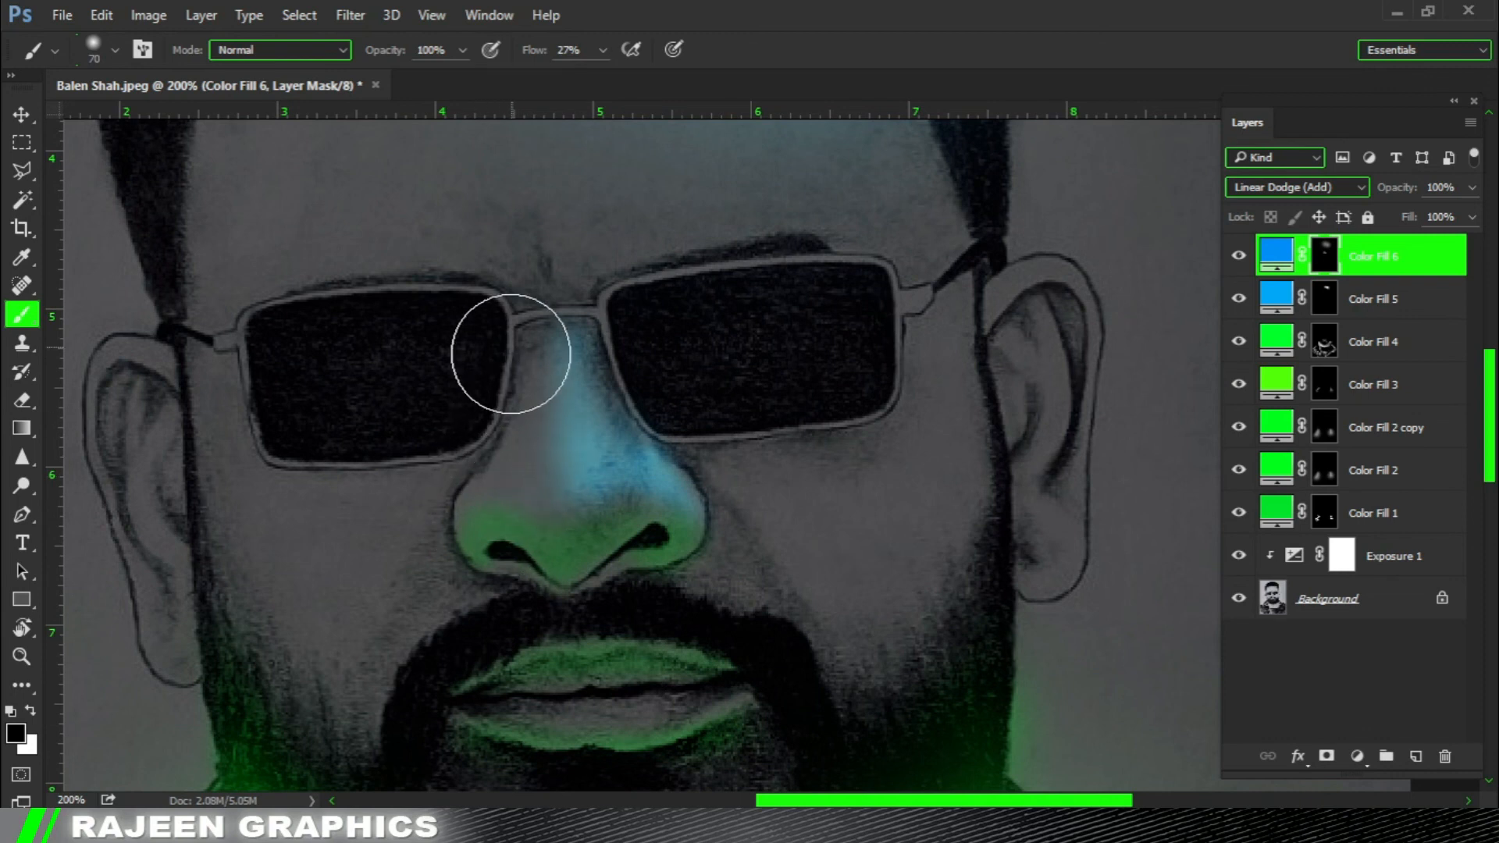
pyautogui.scroll(-3, 418, 484)
pyautogui.scroll(-2, 414, 484)
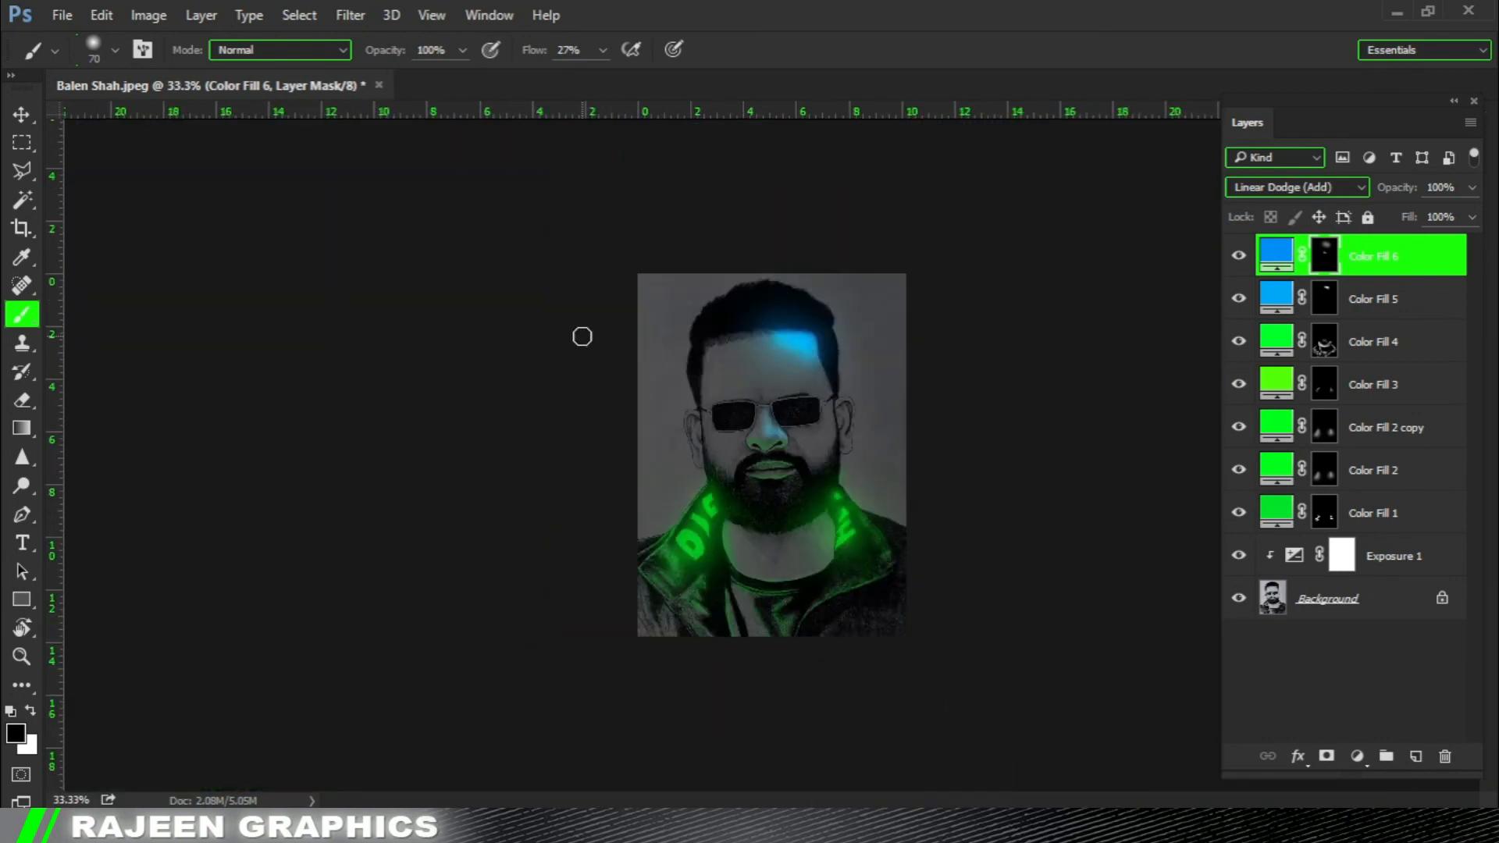
# Paint a blue rim light along the upper frame of the lens below the forehead glow, trimming the spill in black on Color Fill 6's mask.
pyautogui.click(837, 371)
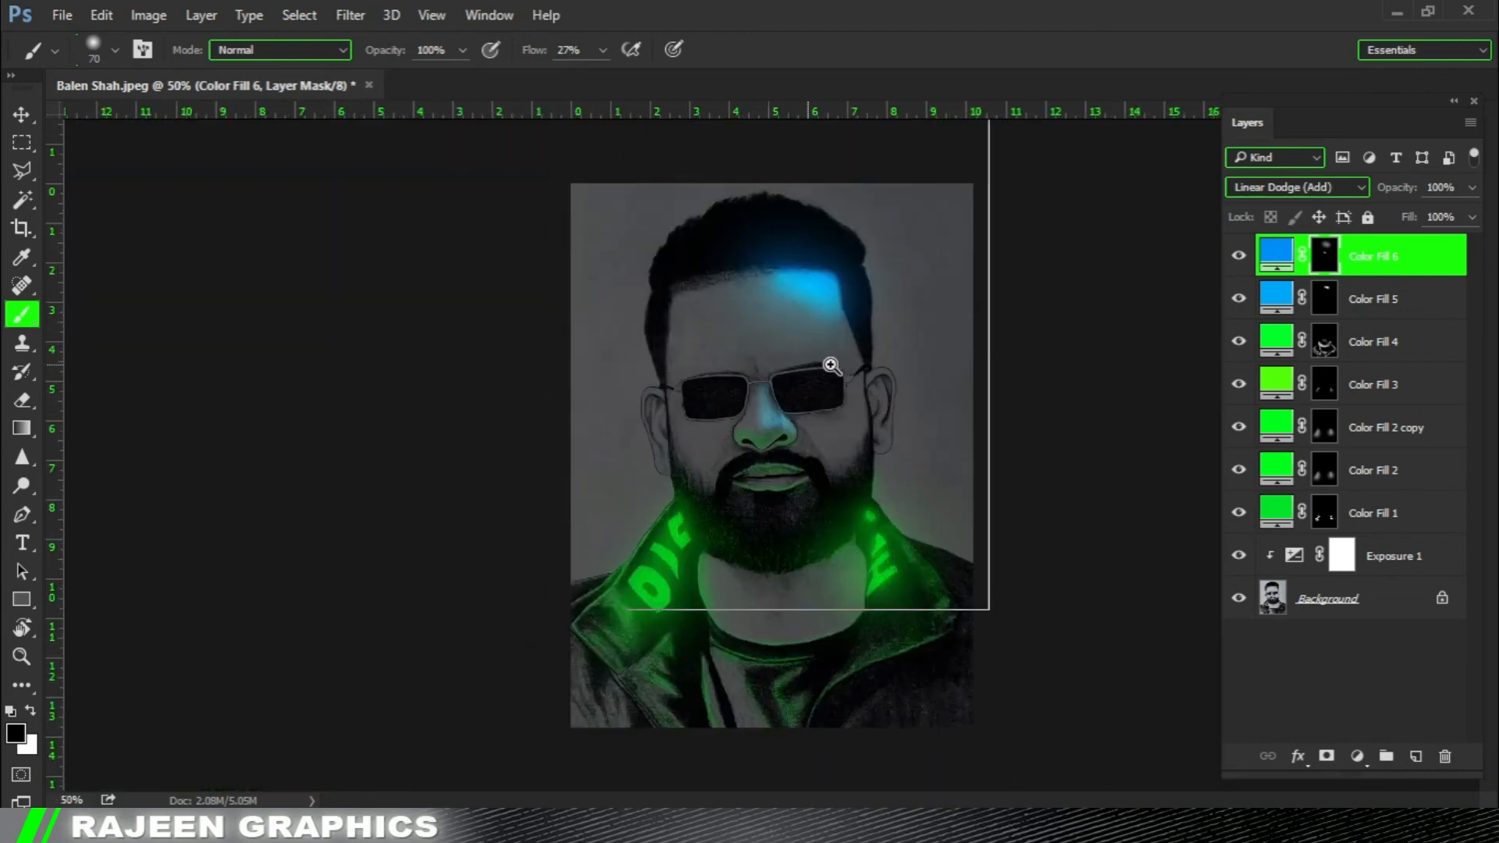
pyautogui.click(808, 366)
pyautogui.scroll(2, 726, 369)
pyautogui.press('[')
pyautogui.press('[')
pyautogui.press('[')
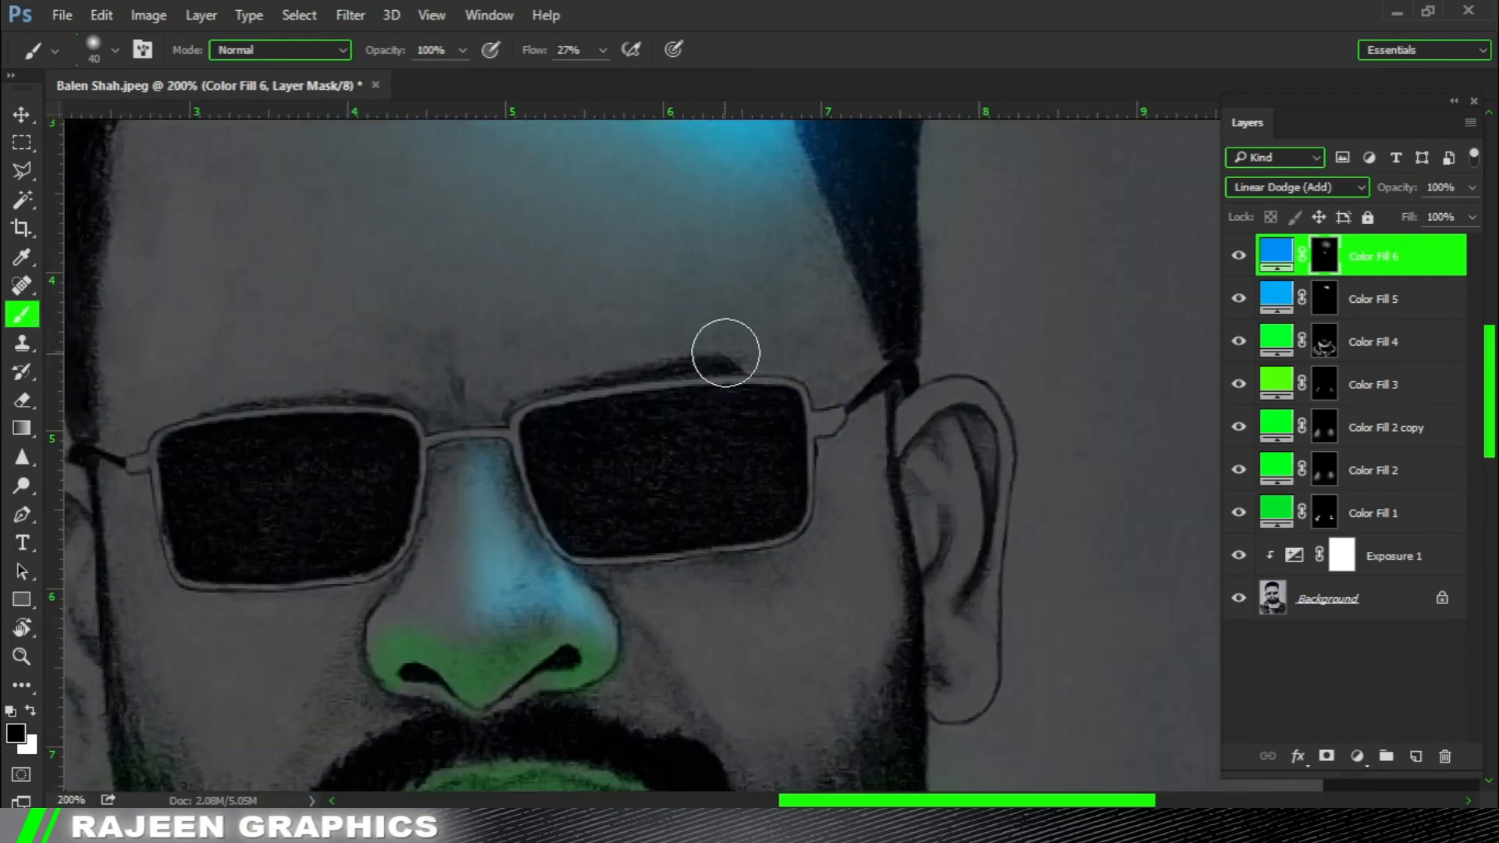
pyautogui.moveTo(837, 405)
pyautogui.mouseDown()
pyautogui.moveTo(768, 375)
pyautogui.moveTo(538, 394)
pyautogui.mouseUp()
pyautogui.press('x')
pyautogui.press(']')
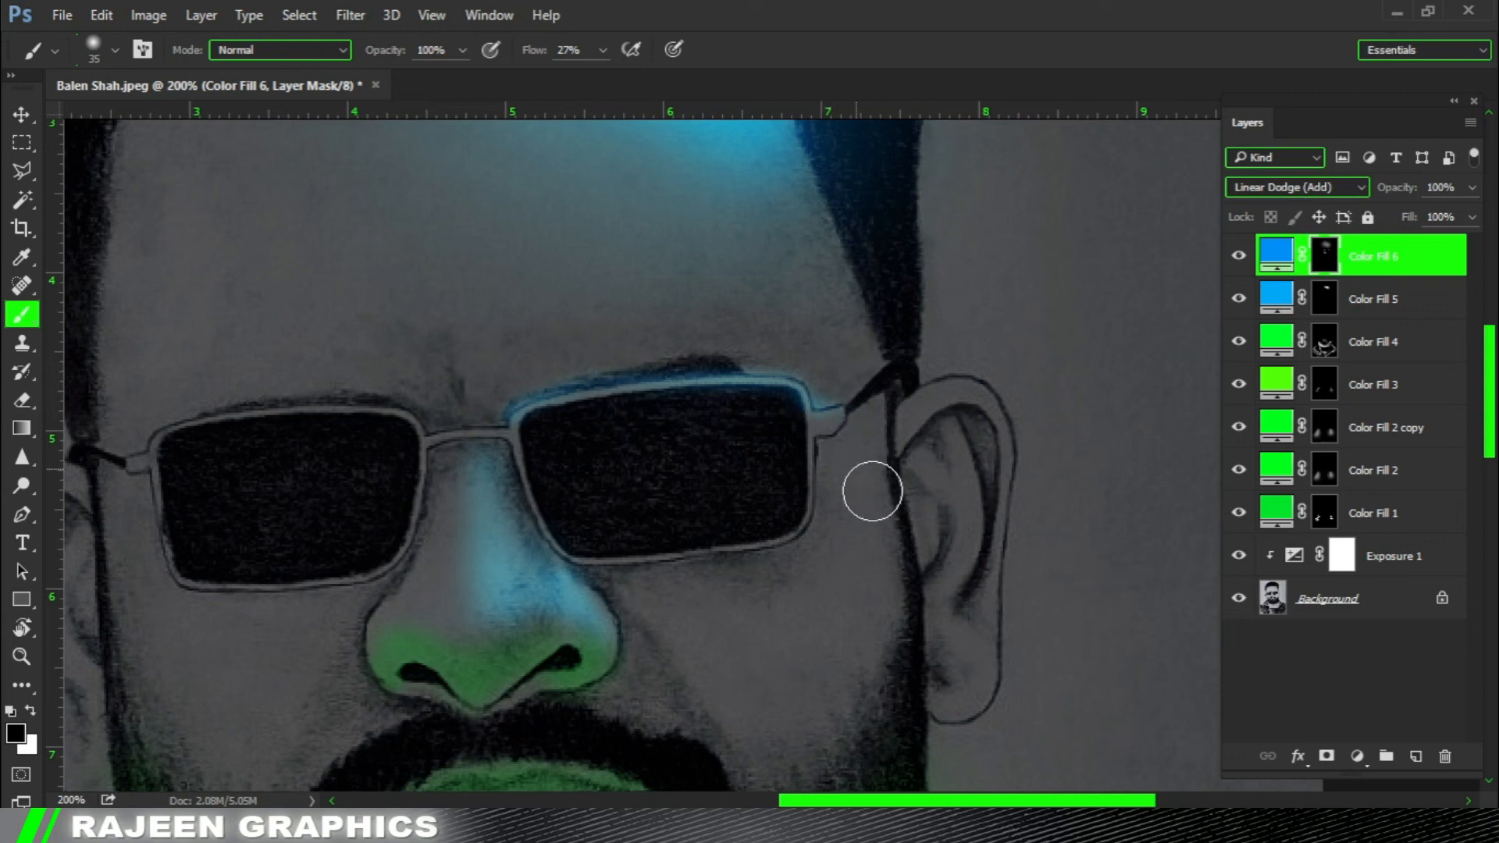
# Tone down the blue rim light around the lens frame's outer corner and hinge with a black 35 px brush at 27% flow.
pyautogui.hotkey('ctrl', '0')
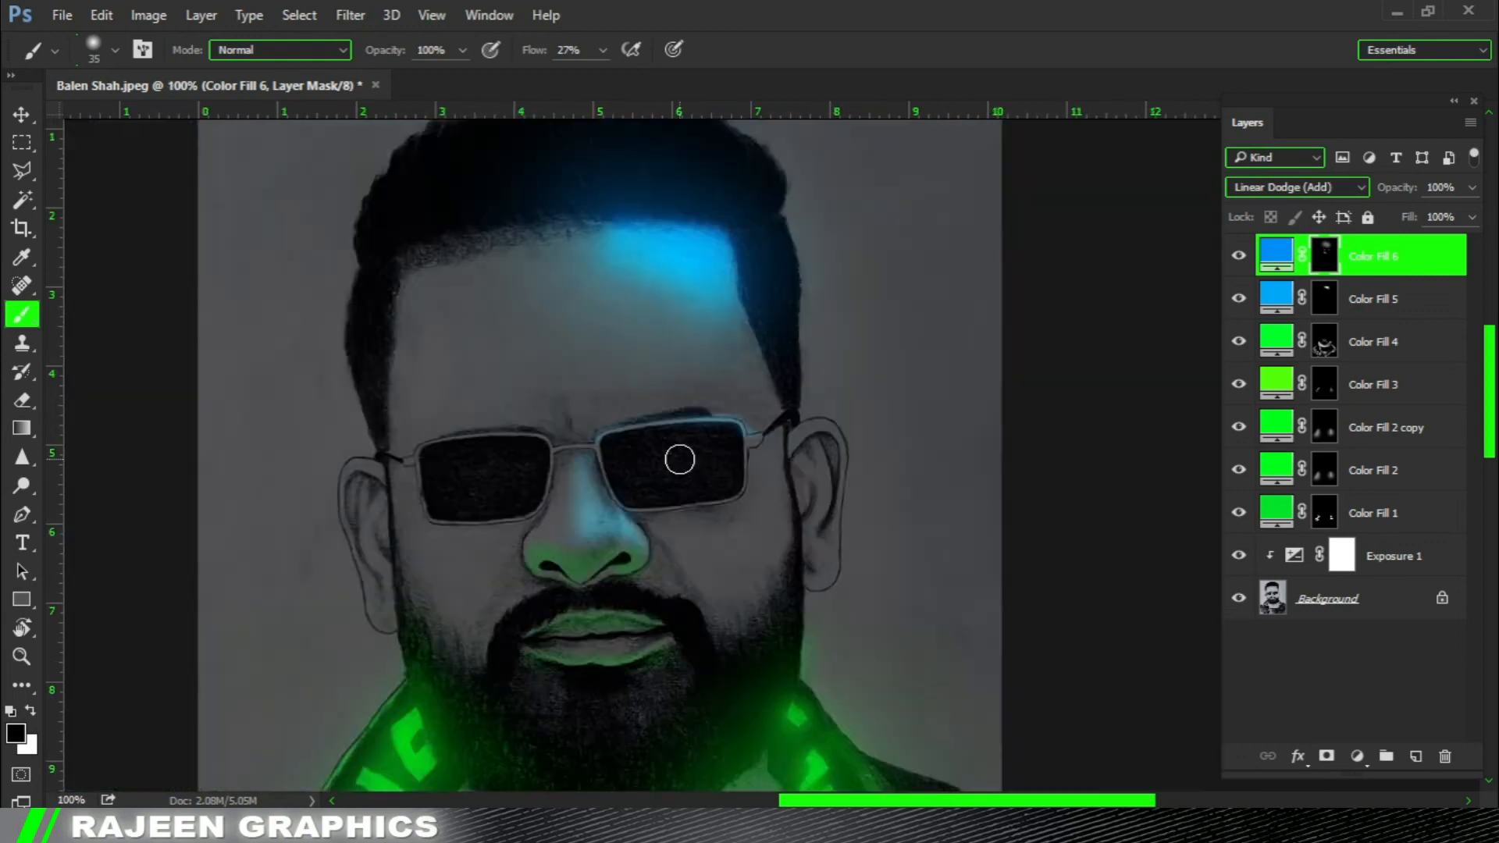
pyautogui.keyDown('ctrl'); pyautogui.click(905, 345); pyautogui.keyUp('ctrl')
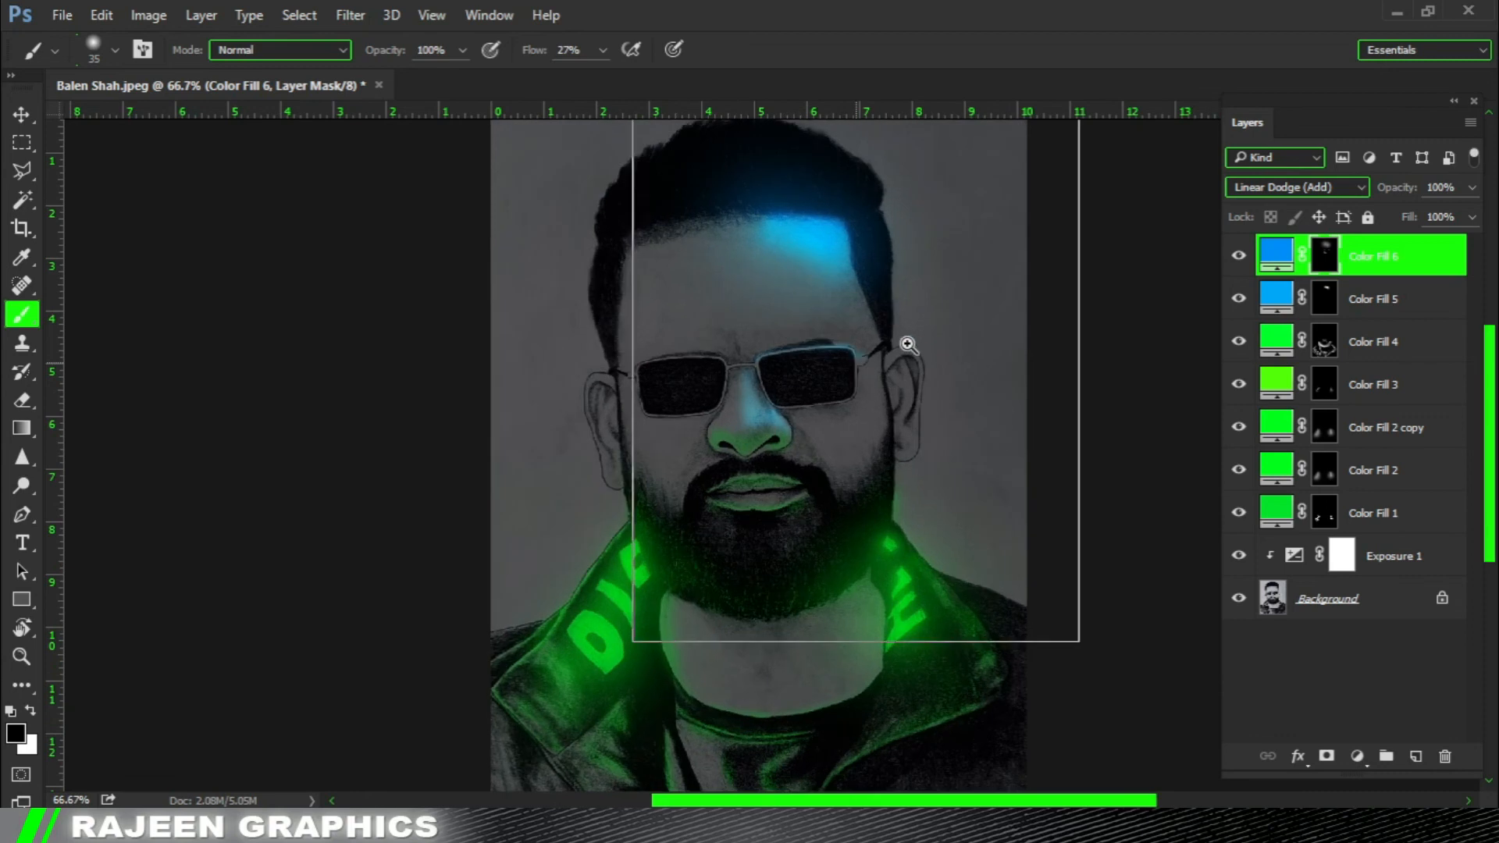
pyautogui.keyDown('ctrl'); pyautogui.click(849, 352); pyautogui.keyUp('ctrl')
pyautogui.keyDown('ctrl'); pyautogui.click(850, 354); pyautogui.keyUp('ctrl')
pyautogui.keyDown('ctrl'); pyautogui.click(850, 354); pyautogui.keyUp('ctrl')
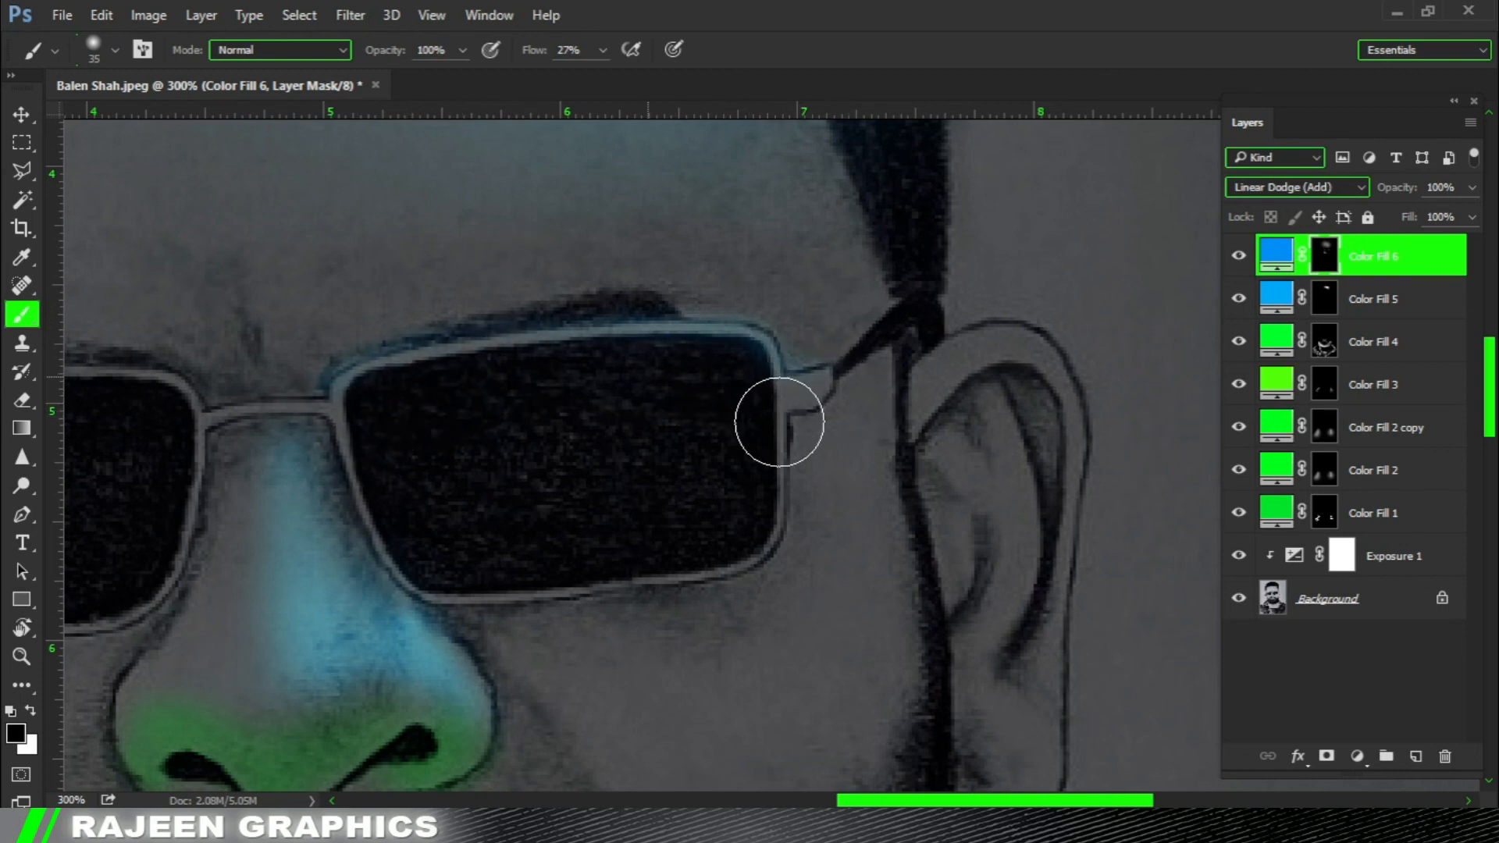
pyautogui.hotkey('ctrl', '0')
pyautogui.hotkey('ctrl', '-')
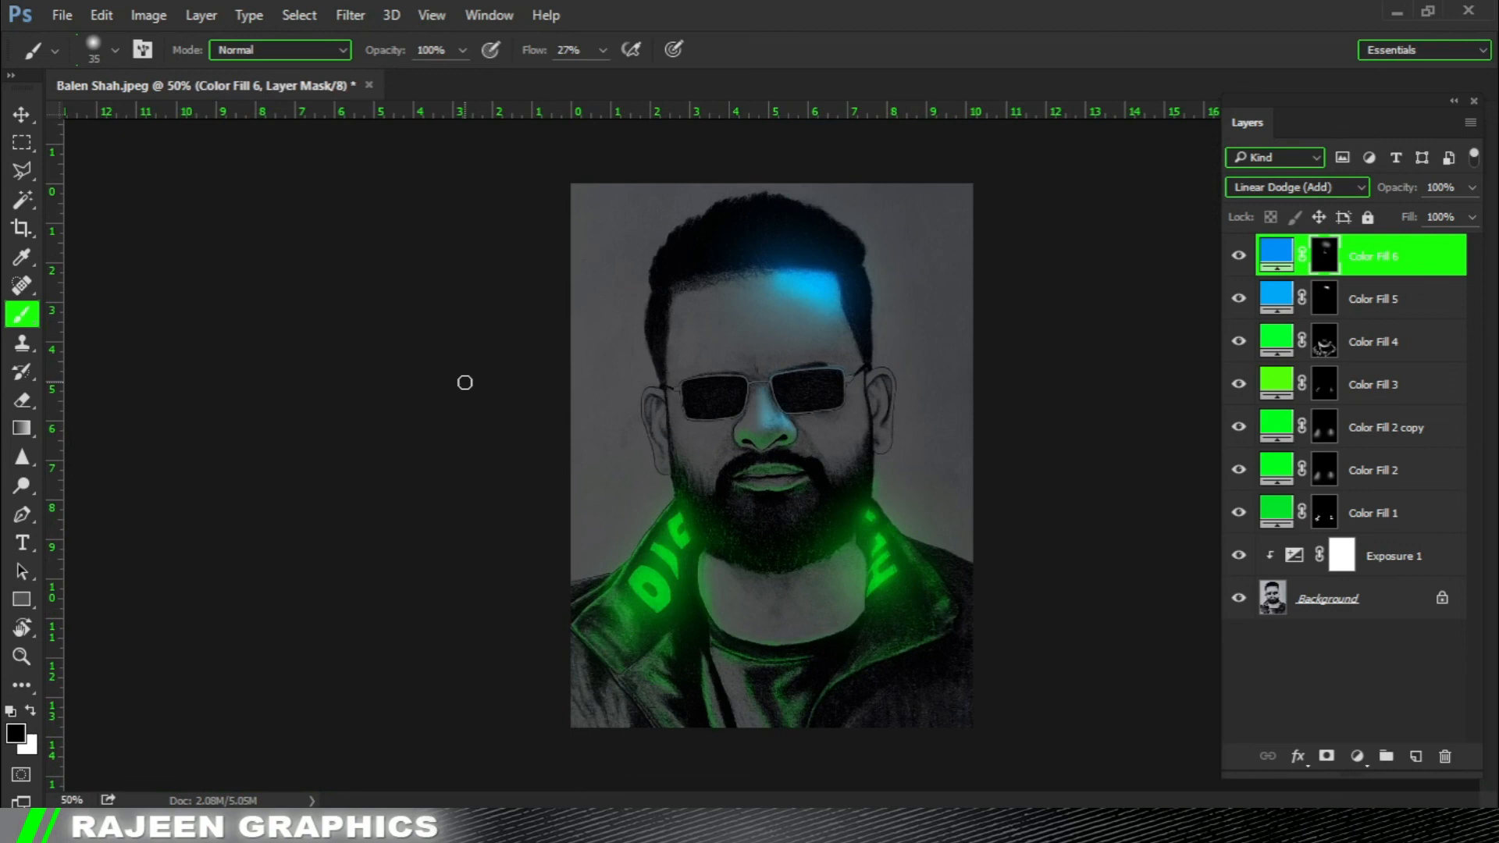
# Switch to the Move tool and compare the portrait with Color Fill 6 hidden and shown.
pyautogui.click(21, 116)
pyautogui.click(1239, 255)
pyautogui.click(1239, 256)
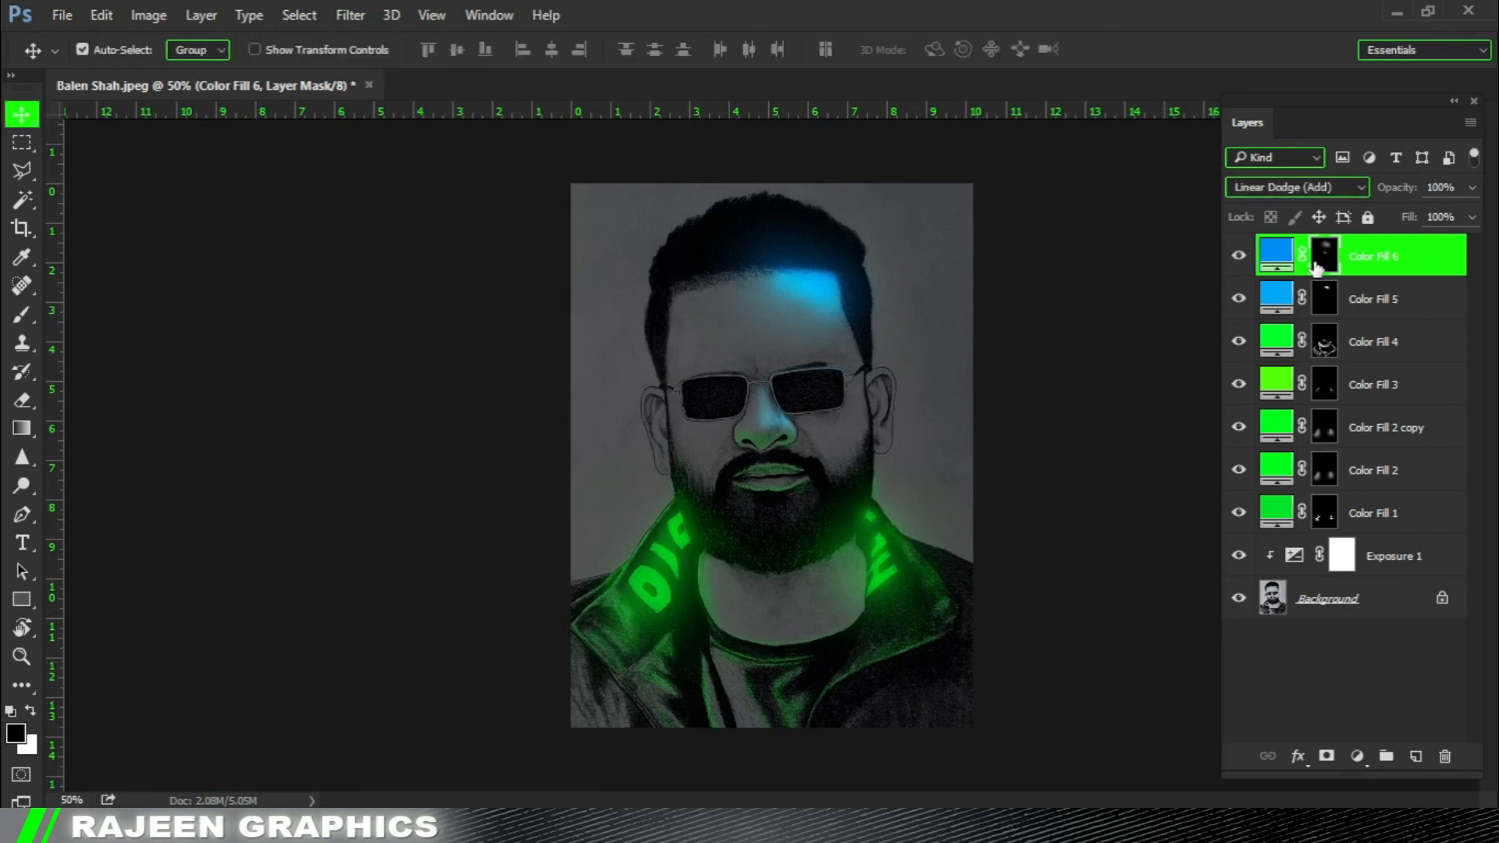